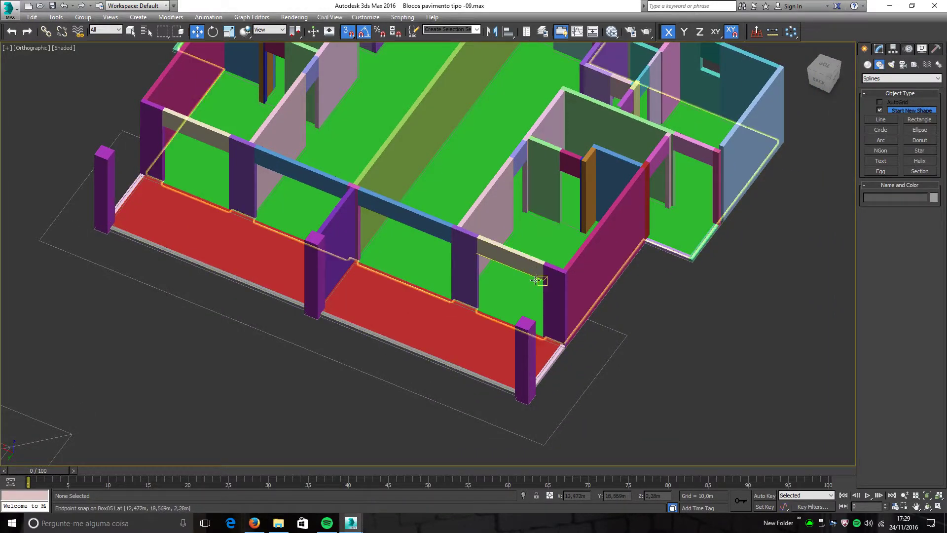
Step: Examine the apartment floor model's walls and openings from the front and rear sides
middle_click_drag(505, 330, 541, 322)
scroll(483, 354, "down", 3)
scroll(561, 325, "up", 4)
scroll(452, 321, "down", 2)
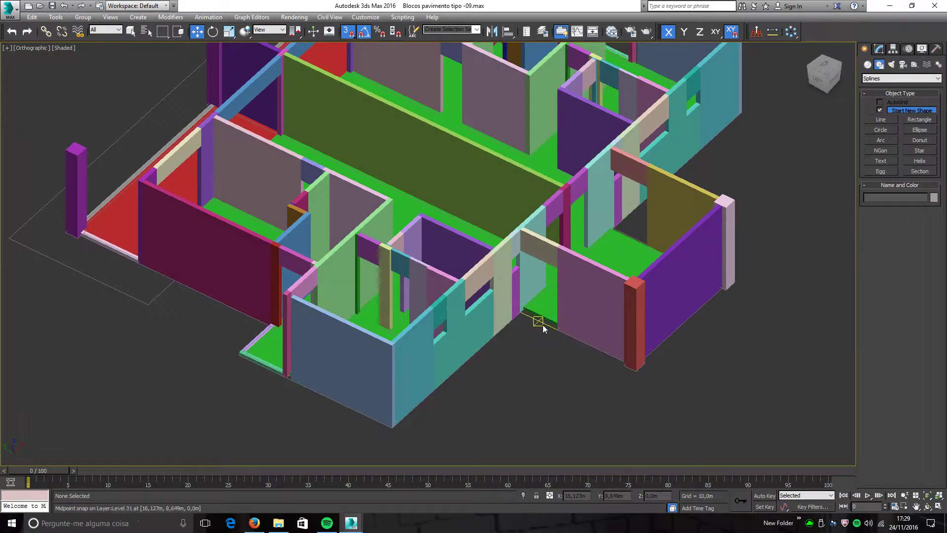
scroll(539, 324, "down", 2)
middle_click_drag(539, 323, 554, 355, "alt")
scroll(583, 316, "down", 3)
scroll(554, 350, "up", 5)
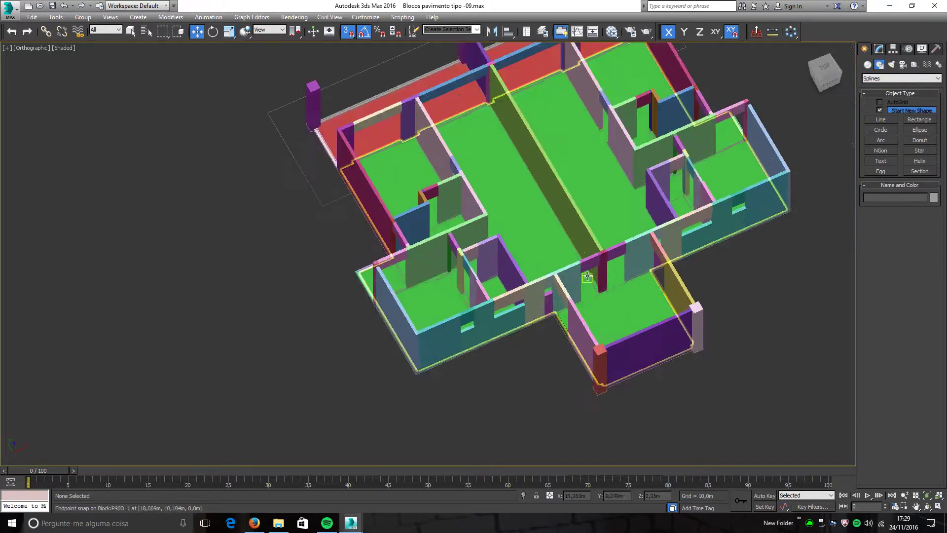
scroll(544, 311, "down", 4)
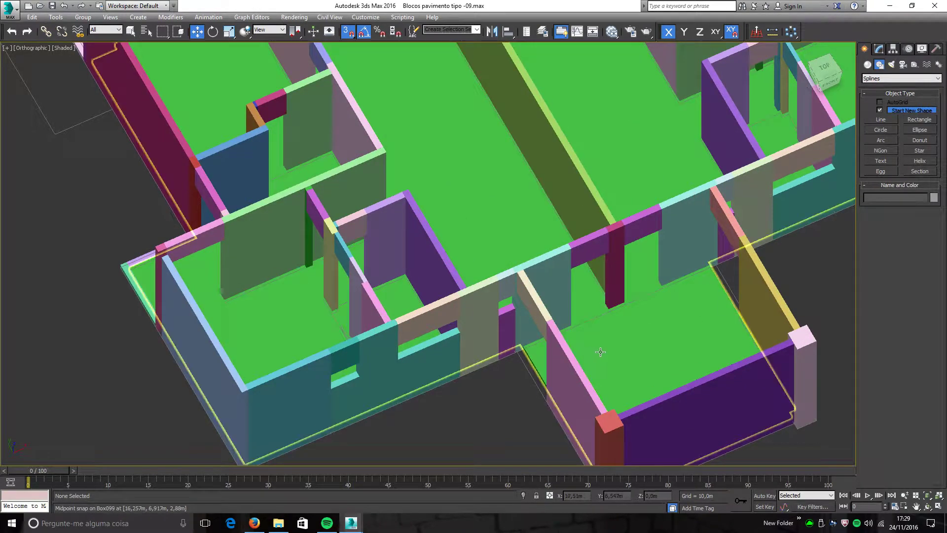
middle_click_drag(544, 311, 582, 345, "alt")
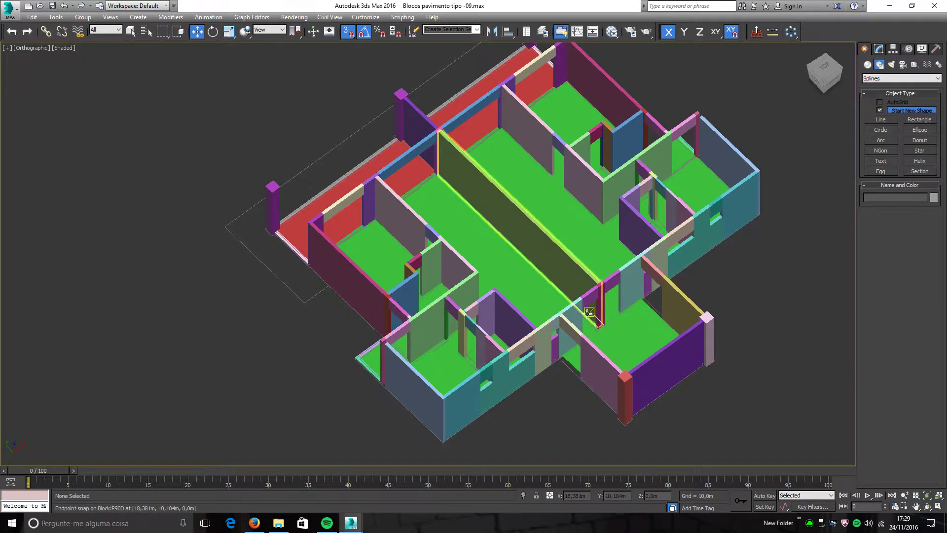
scroll(582, 345, "up", 6)
scroll(575, 326, "down", 4)
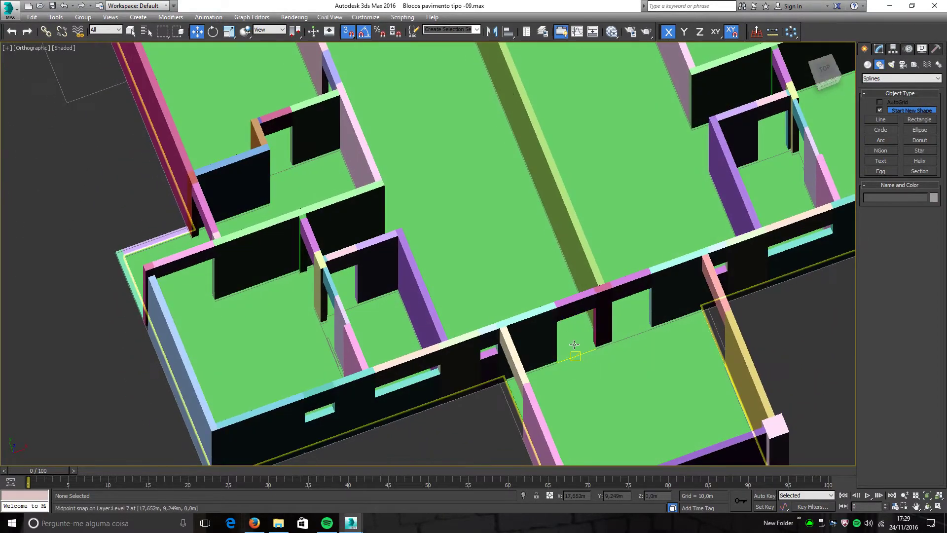
scroll(466, 330, "down", 3)
middle_click_drag(466, 330, 470, 294, "alt")
scroll(418, 337, "down", 1)
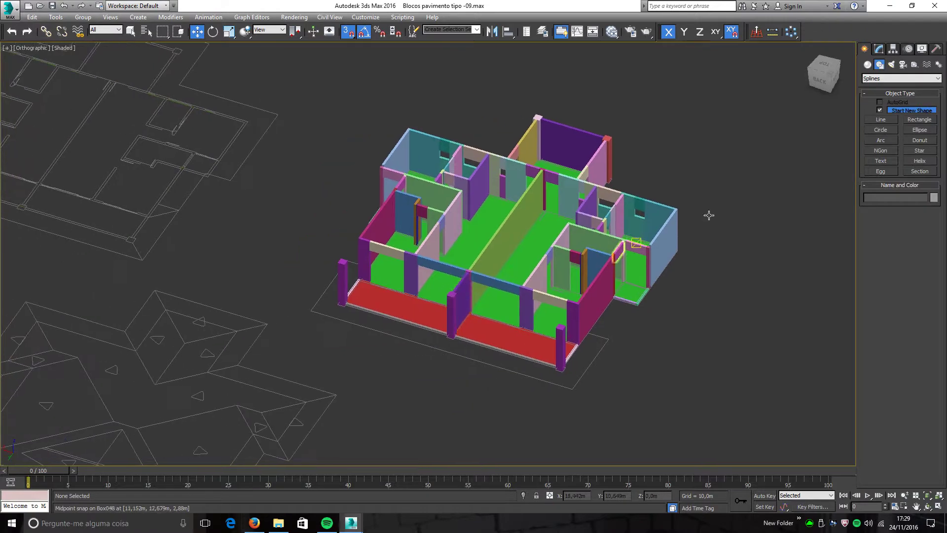
Step: Switch geometry creation to the Windows category and start the Fixed window tool
left_click(867, 65)
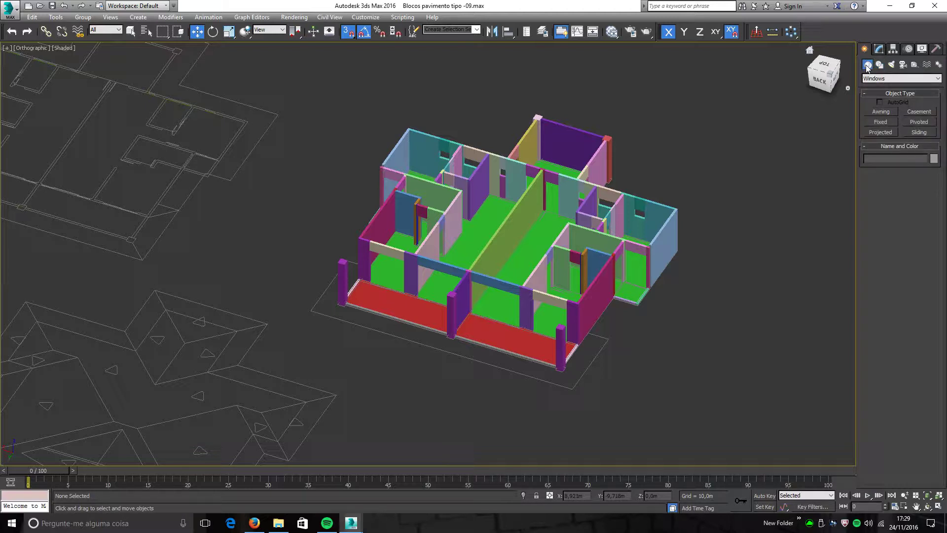
left_click(867, 79)
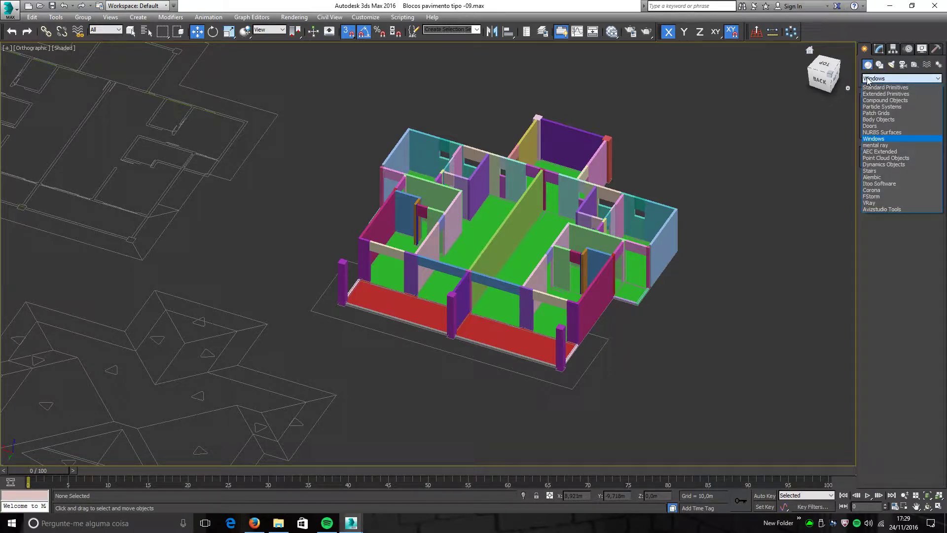
left_click(892, 79)
left_click(892, 79)
left_click(889, 89)
left_click(892, 78)
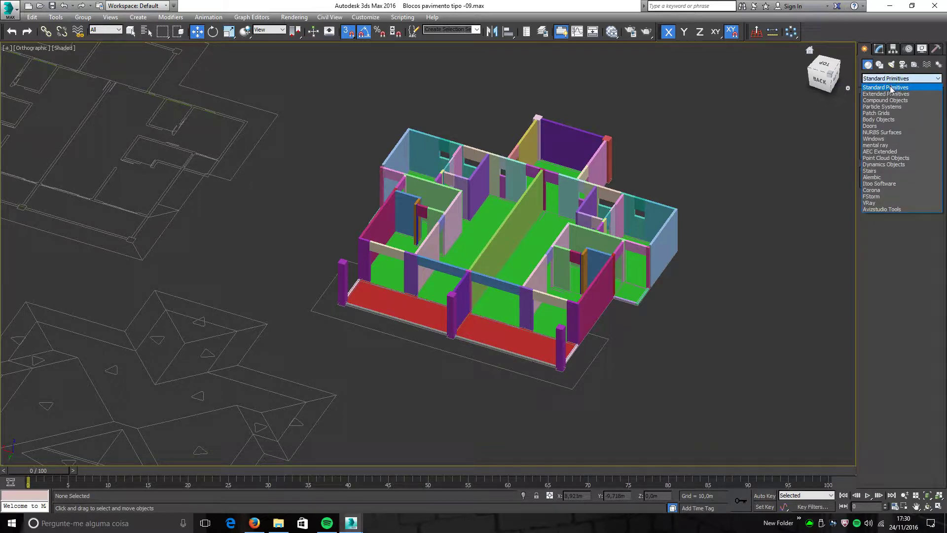
left_click(892, 88)
left_click(888, 79)
left_click(877, 87)
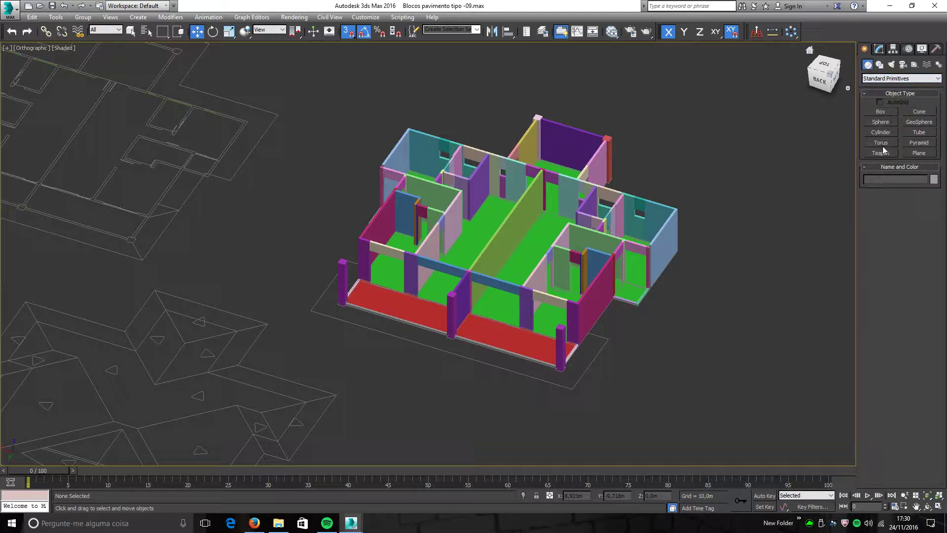
left_click(880, 79)
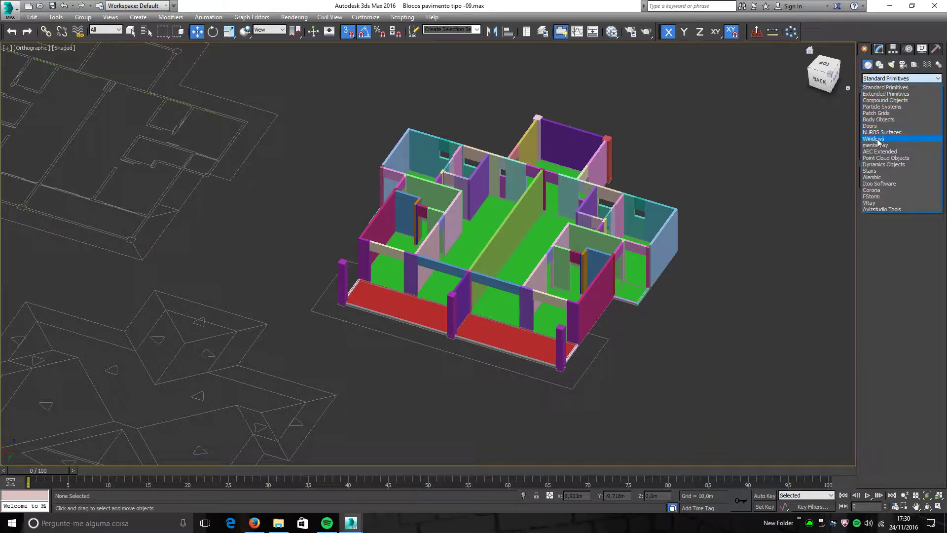
left_click(878, 139)
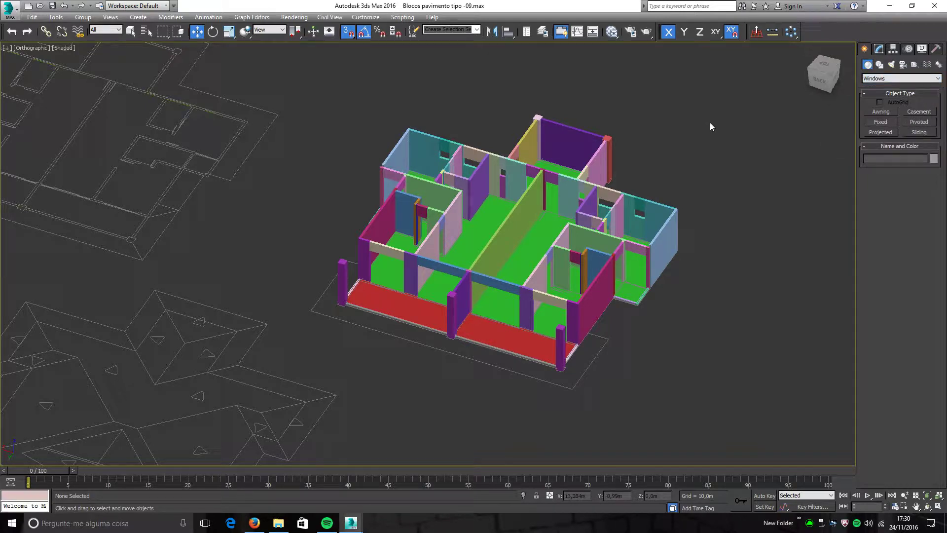
middle_click_drag(668, 103, 620, 114)
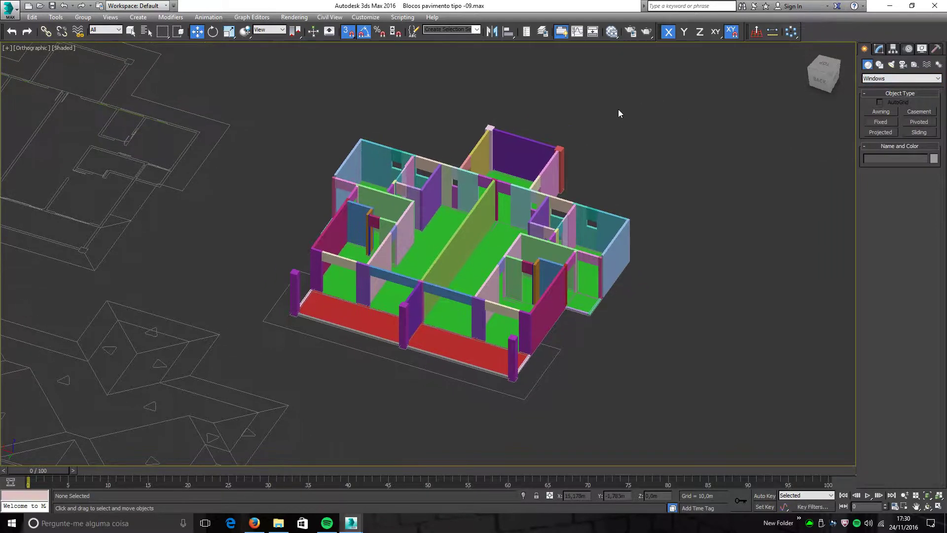
left_click(892, 122)
Step: Review the Fixed window's height, frame width and rail parameters before placing it
middle_click_drag(637, 244, 618, 181)
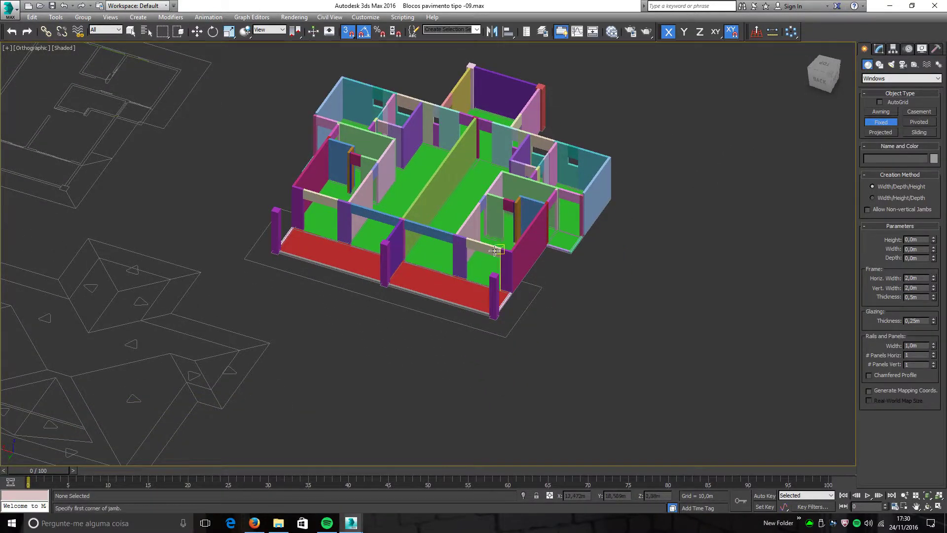
scroll(567, 271, "up", 2)
middle_click_drag(587, 281, 477, 319)
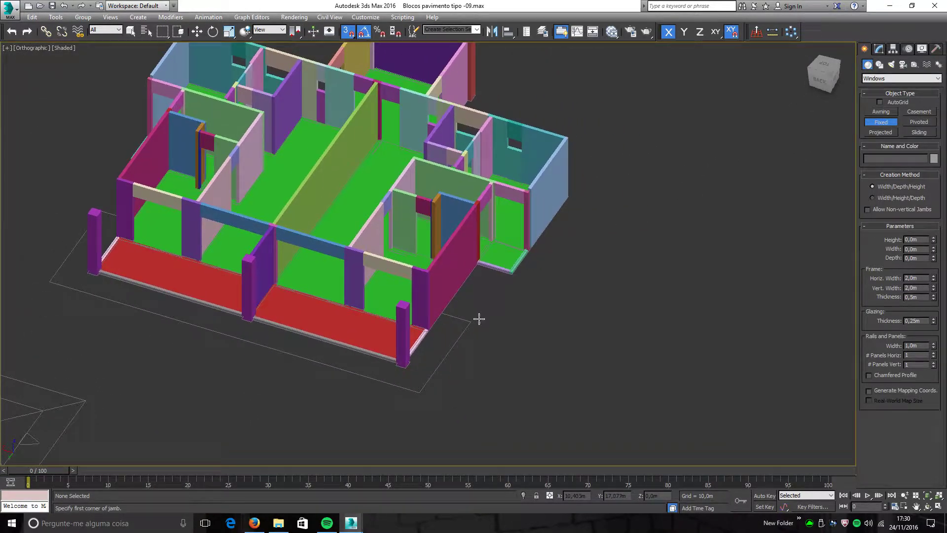
middle_click_drag(533, 268, 496, 319)
left_click(916, 278)
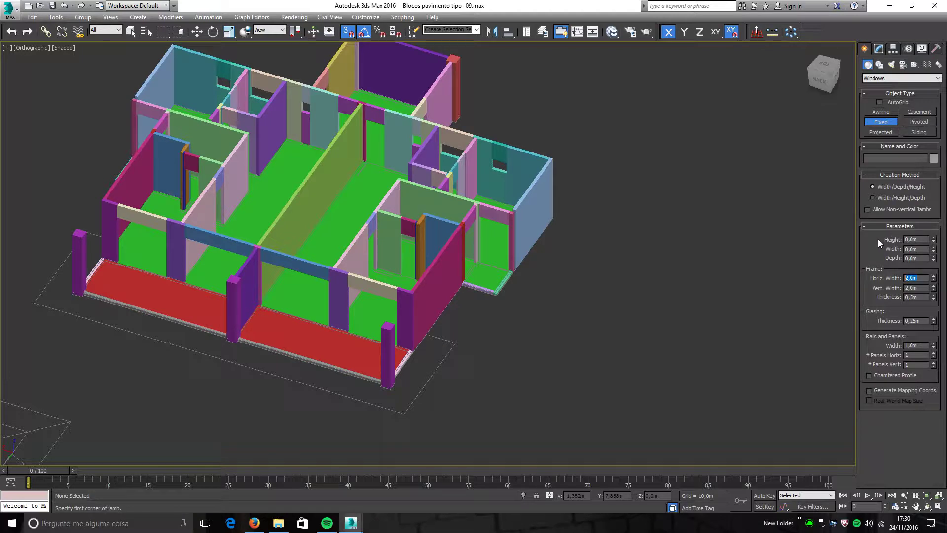
left_click(919, 241)
scroll(410, 352, "up", 2)
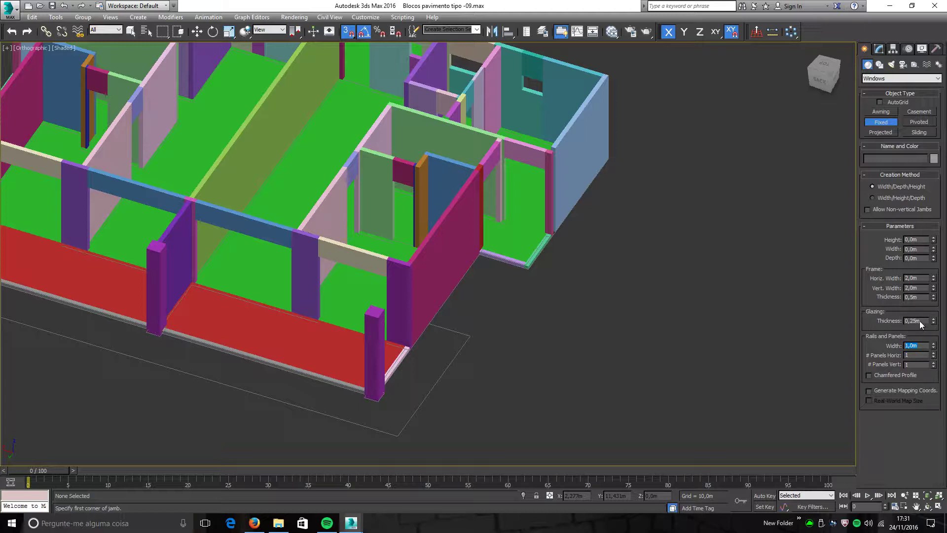
left_click(918, 278)
double_click(917, 288)
Step: Examine the window openings in the exterior wall along with the frame width, thickness and rail settings
middle_click_drag(706, 176, 677, 239)
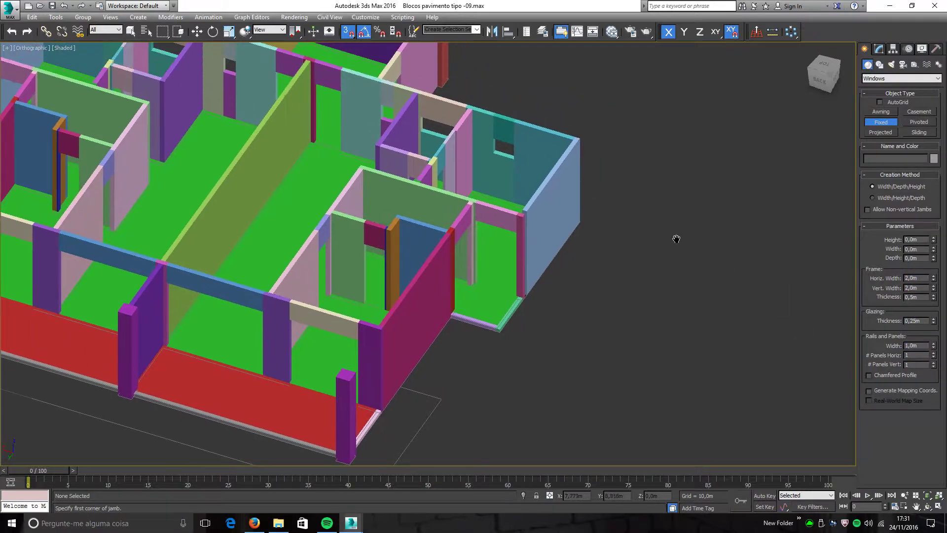
mouse_move(571, 302)
middle_mouse_down("alt")
mouse_move(474, 296)
mouse_move(470, 332)
middle_mouse_up("alt")
scroll(493, 275, "up", 8)
scroll(501, 277, "down", 8)
scroll(488, 275, "up", 3)
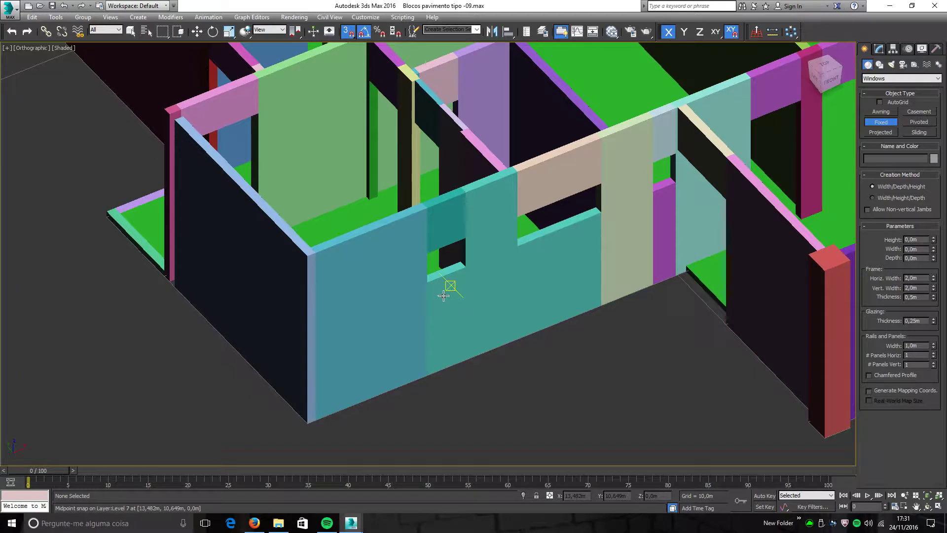
scroll(433, 280, "up", 2)
middle_click_drag(434, 282, 404, 298)
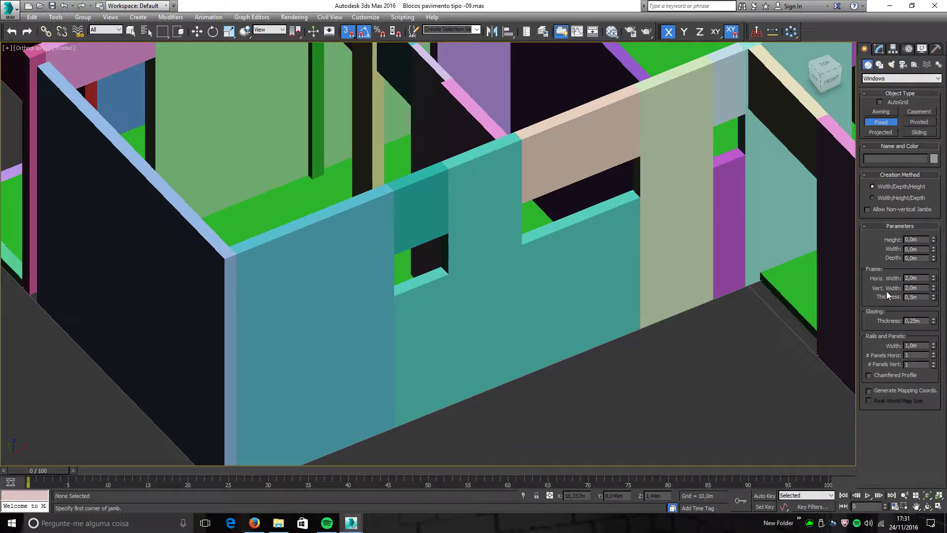
middle_click_drag(543, 275, 338, 264)
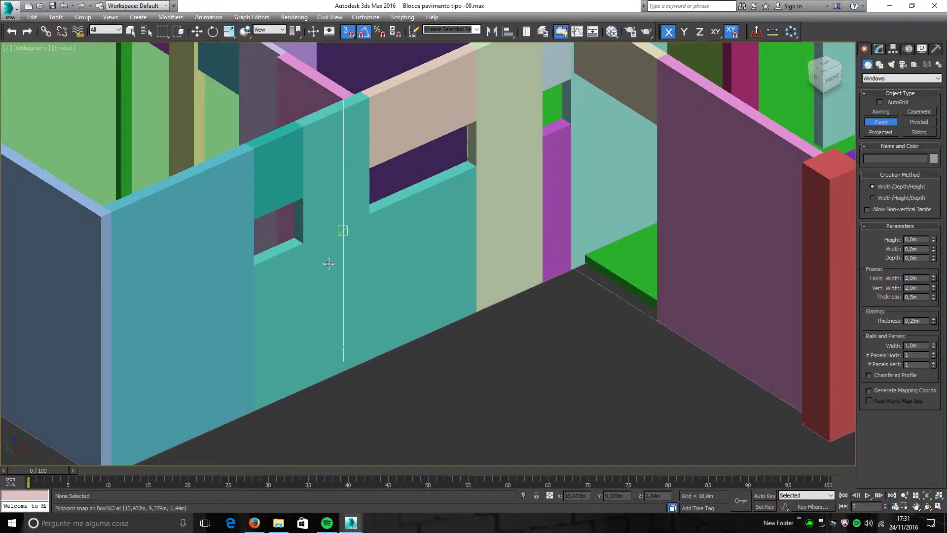
middle_click_drag(310, 297, 333, 304)
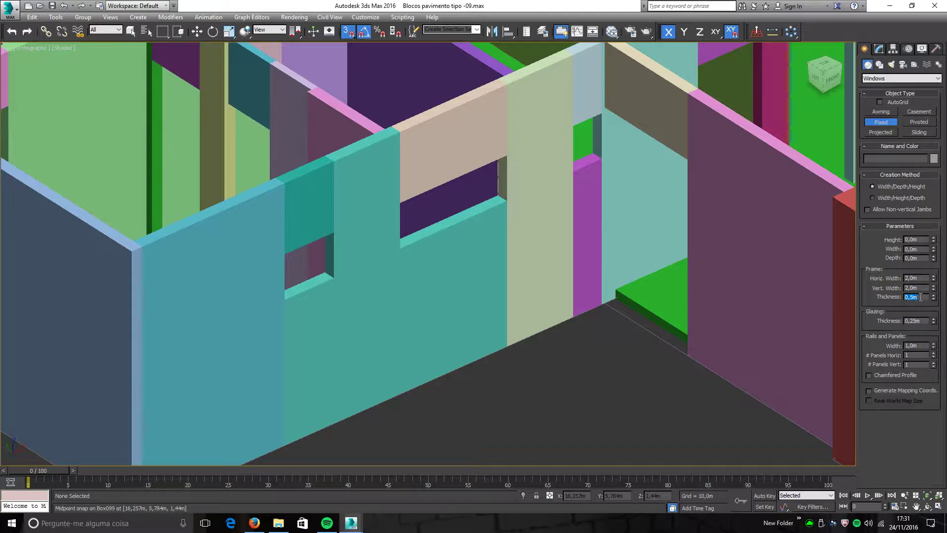
double_click(908, 288)
double_click(921, 278)
middle_click_drag(755, 316, 694, 281)
scroll(681, 286, "down", 2)
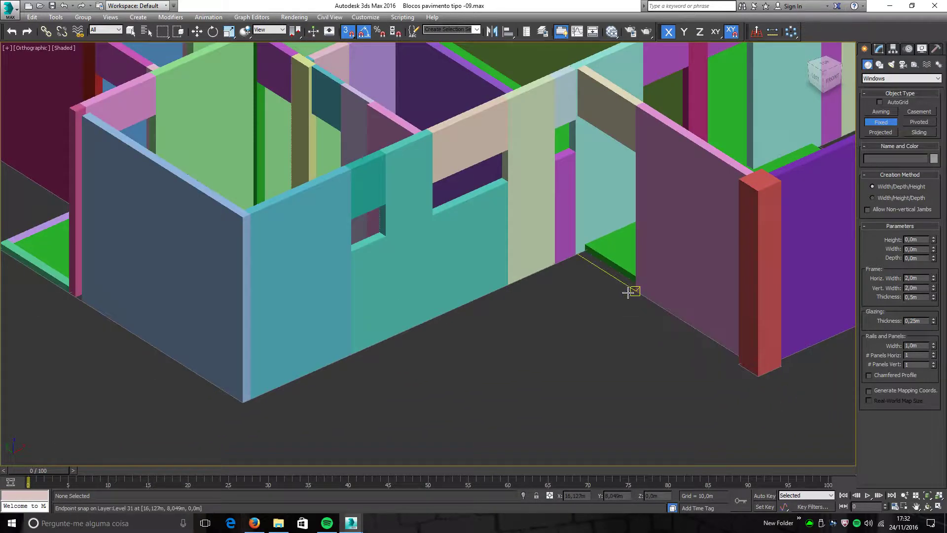
middle_click_drag(626, 293, 550, 321)
middle_click_drag(556, 353, 478, 353)
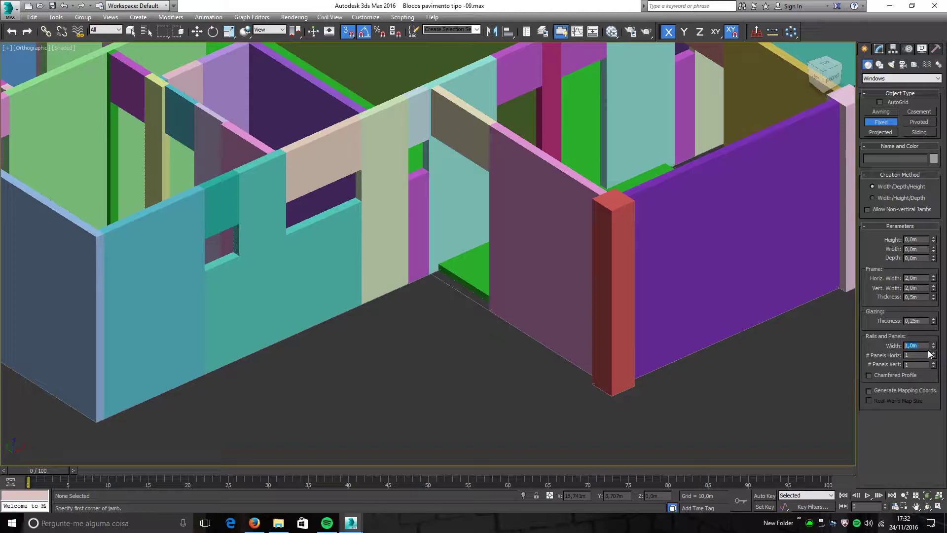
middle_click_drag(363, 294, 377, 318)
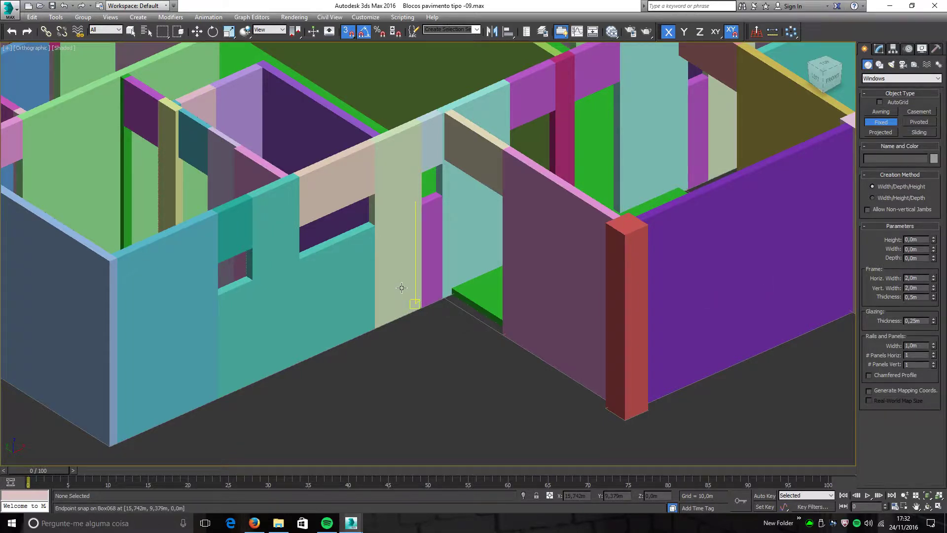
Step: Turn on the edged faces display for working at the small opening in the exterior wall
middle_click_drag(402, 285, 452, 299)
scroll(302, 303, "up", 4)
mouse_move(237, 316)
middle_mouse_down()
mouse_move(254, 298)
mouse_move(332, 284)
middle_mouse_up()
key("F4")
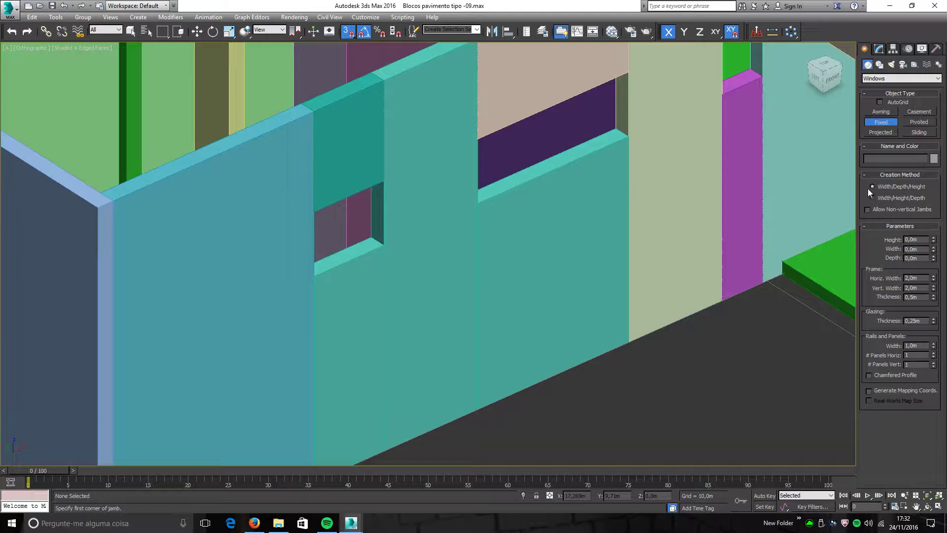
scroll(316, 296, "up", 2)
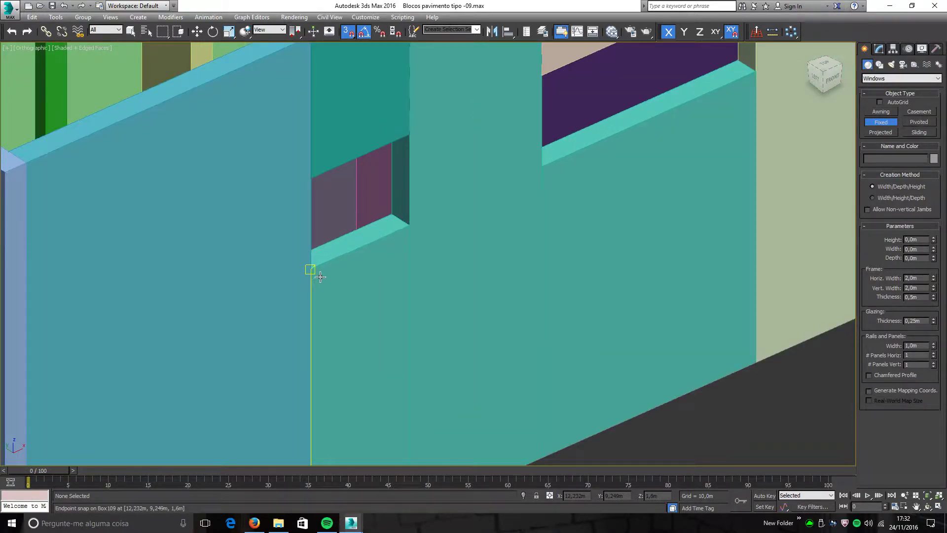
left_click_drag(311, 269, 416, 218)
right_click(401, 222)
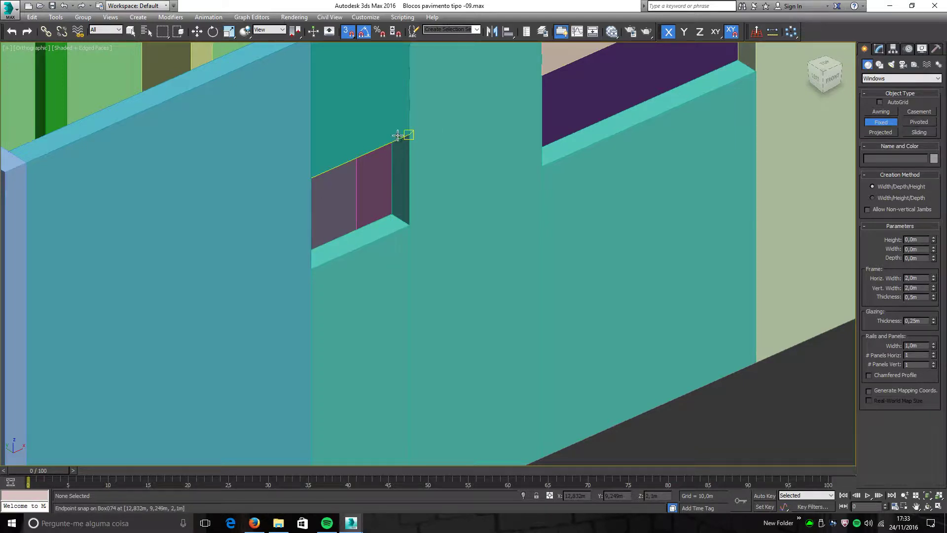
Step: Create a fixed window 0.6 m wide, 0.13 m deep and 0.5 m high, snapped to the small exterior wall opening's corners
middle_click_drag(410, 133, 395, 179)
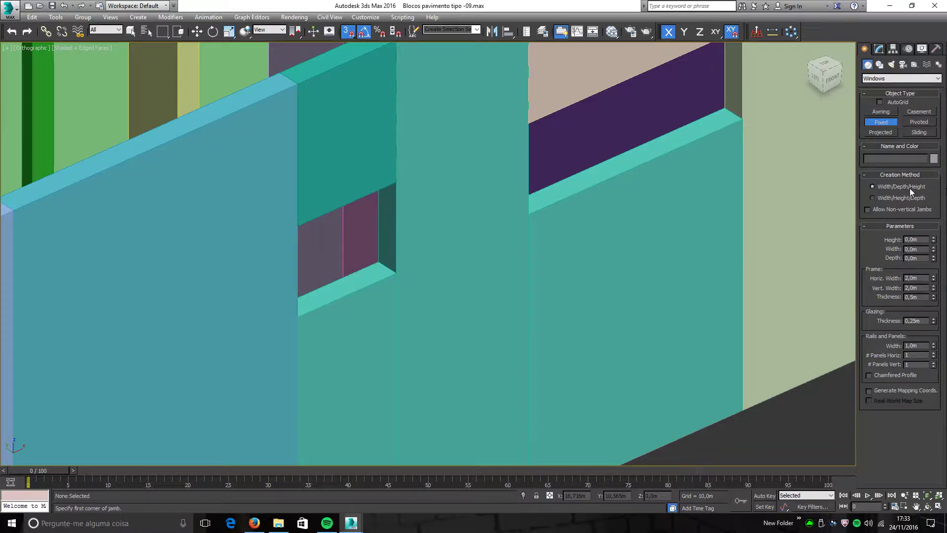
mouse_move(385, 238)
middle_mouse_down()
mouse_move(391, 226)
mouse_move(381, 226)
middle_mouse_up()
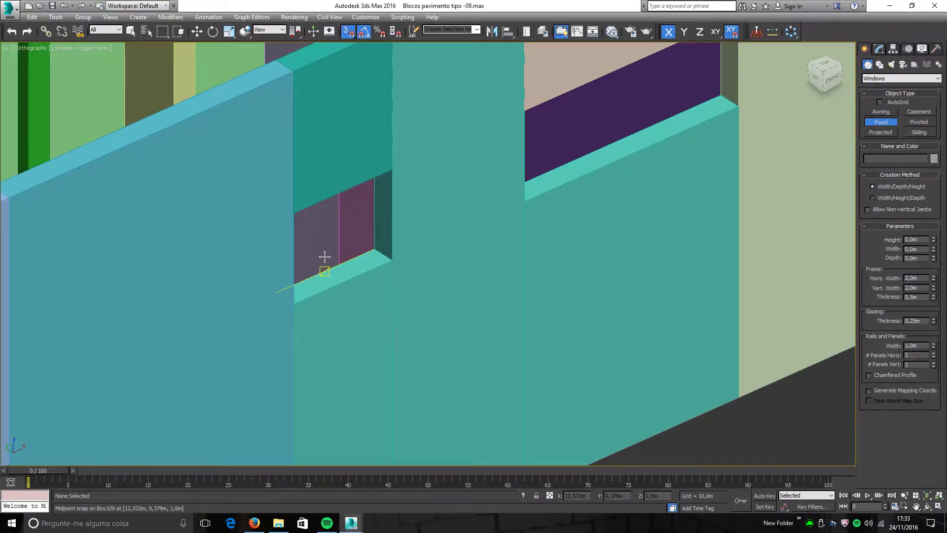
scroll(314, 276, "up", 2)
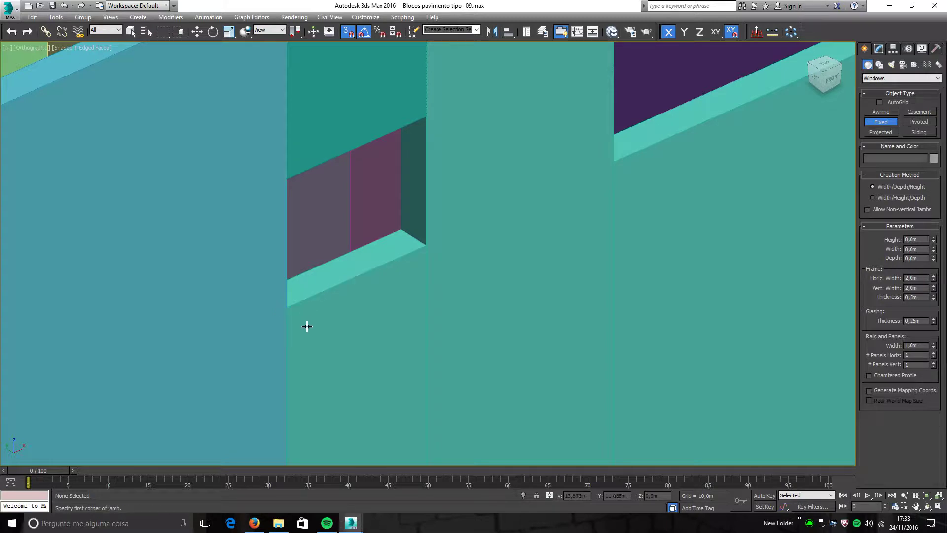
middle_click_drag(299, 270, 204, 273)
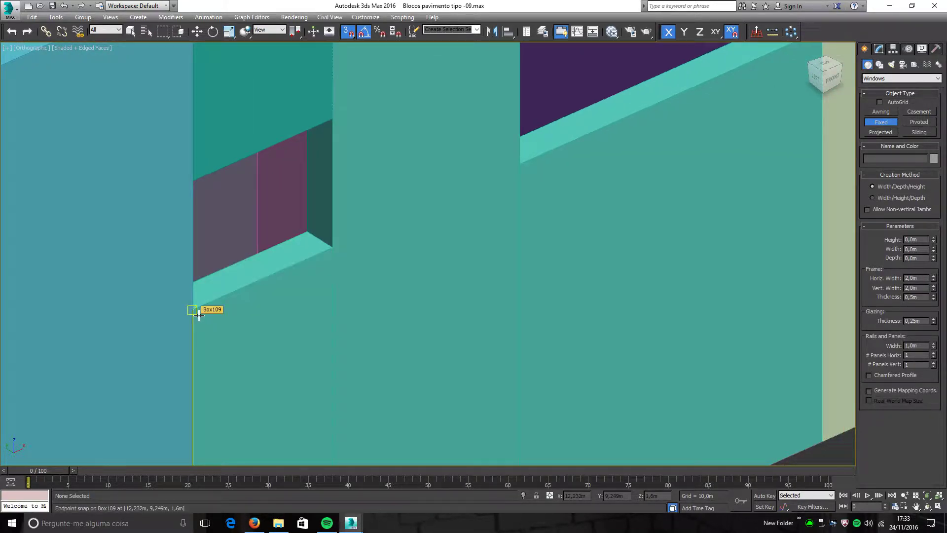
left_click_drag(196, 313, 333, 249)
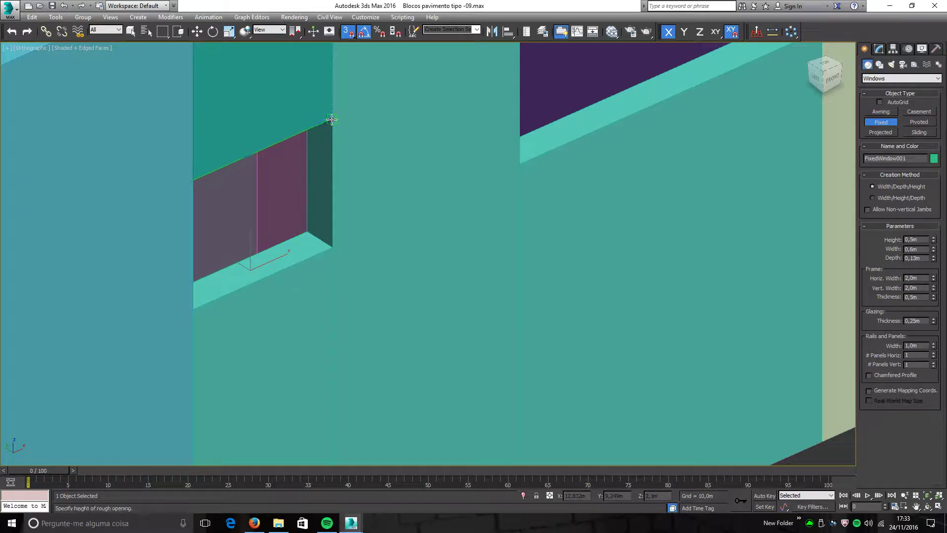
left_click(330, 120)
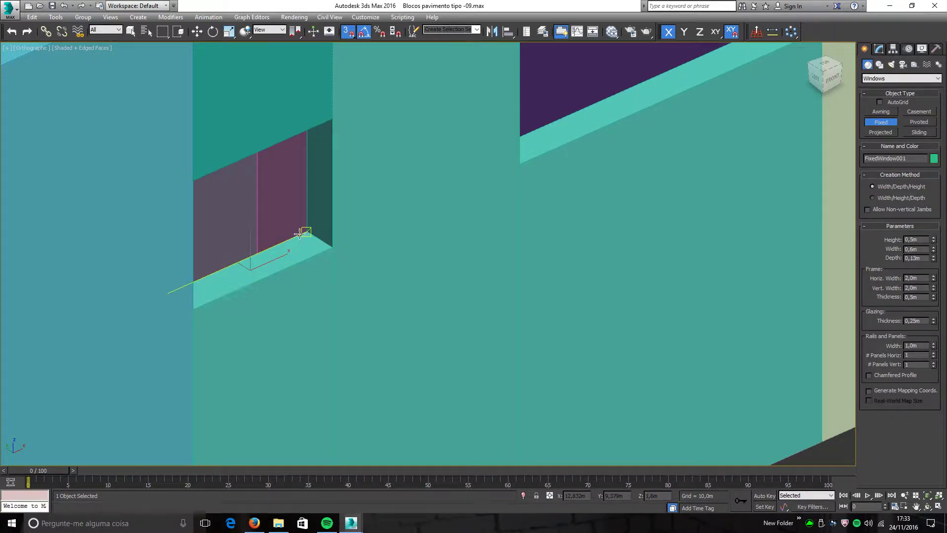
middle_click_drag(404, 168, 390, 198)
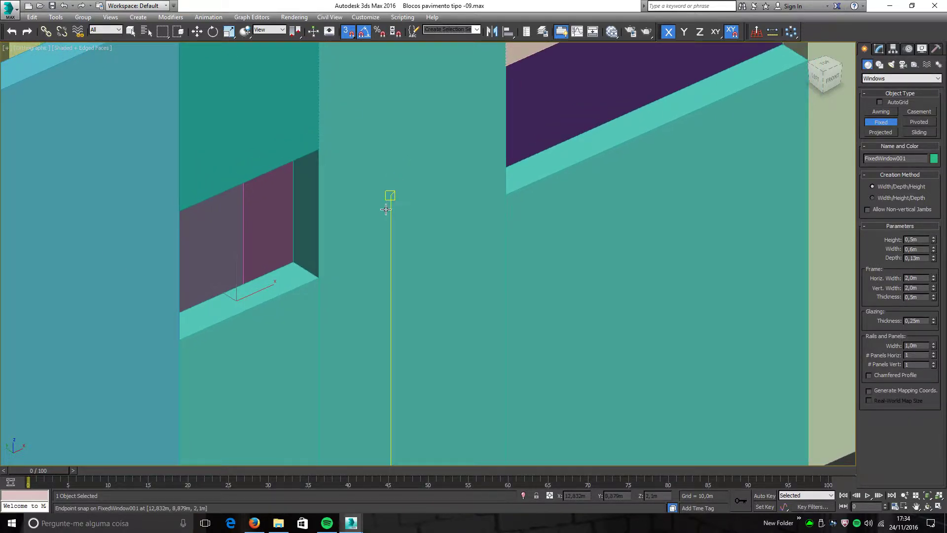
Step: Review the fixed window's height, width and depth values against the small exterior wall opening
left_click(922, 249)
left_click(924, 258)
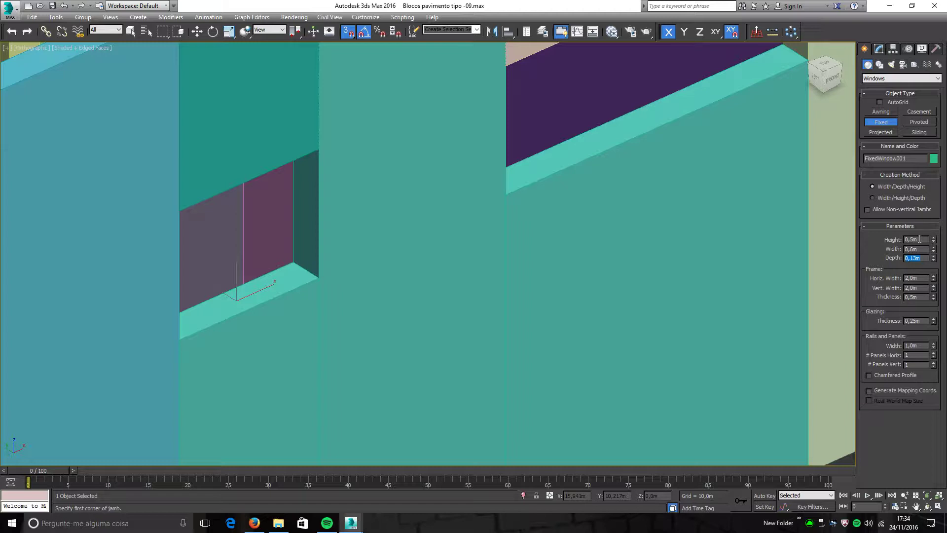
left_click(921, 240)
left_click(920, 249)
left_click(914, 258)
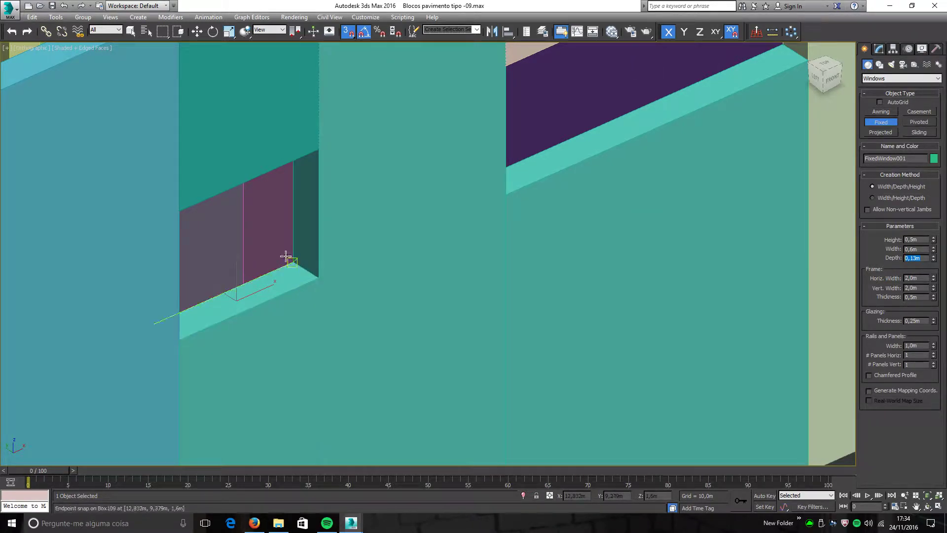
left_click(923, 249)
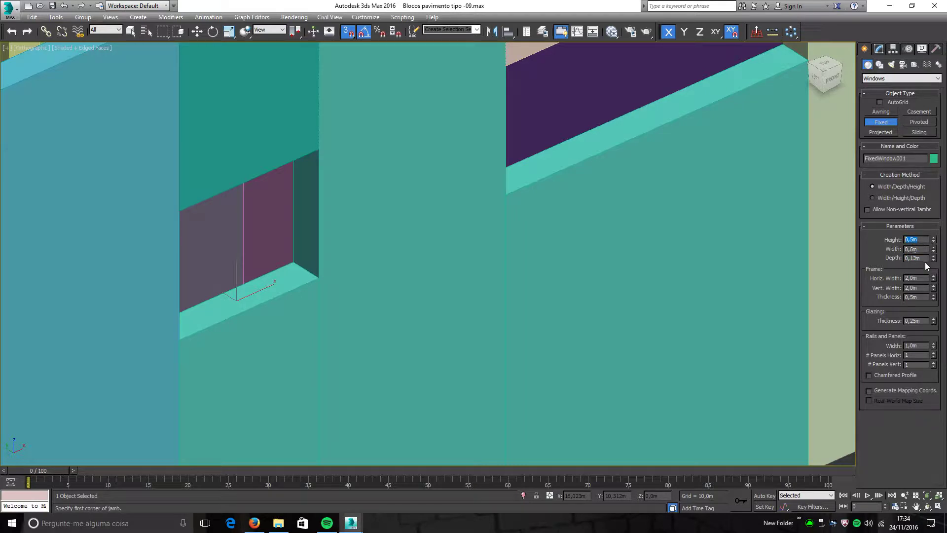
key("Tab")
scroll(416, 158, "down", 3)
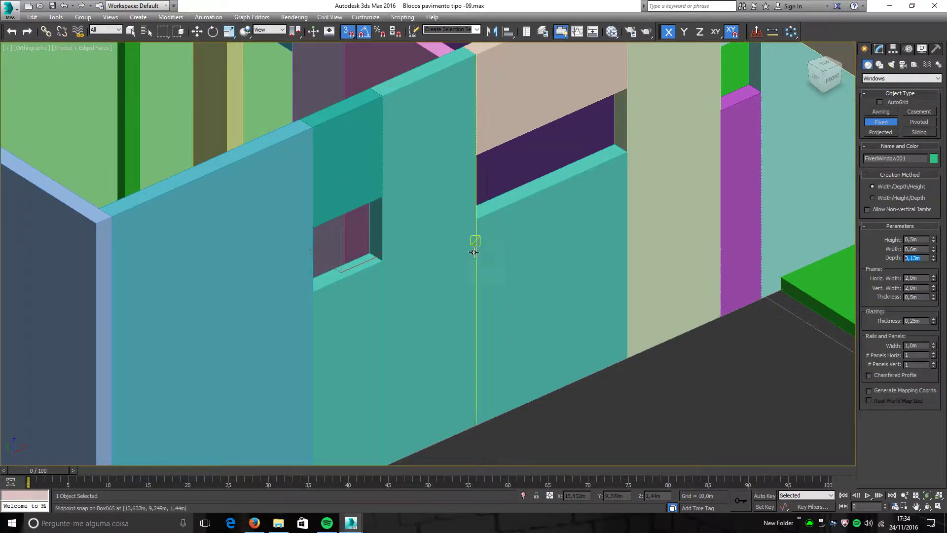
scroll(444, 257, "up", 2)
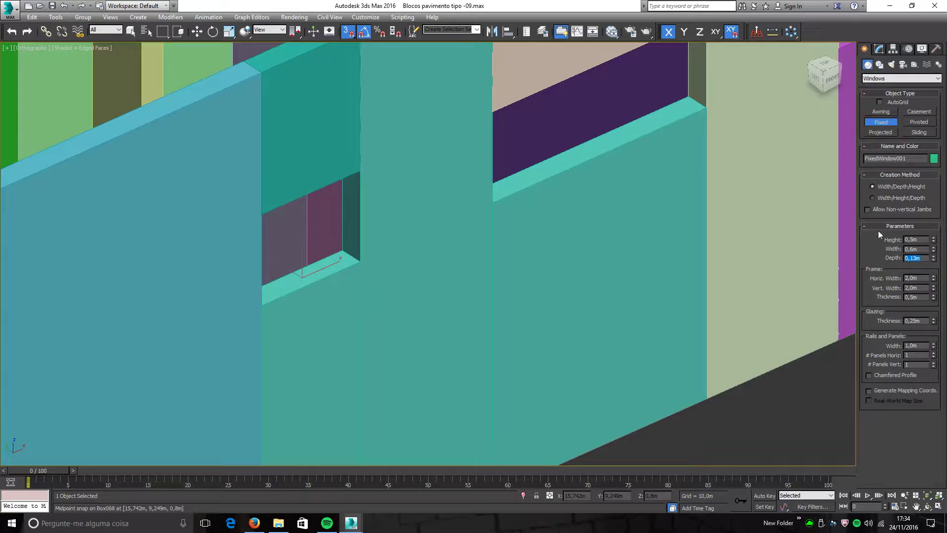
Step: Examine the window's frame width and glazing thickness settings alongside the surrounding walls and openings
left_click(916, 278)
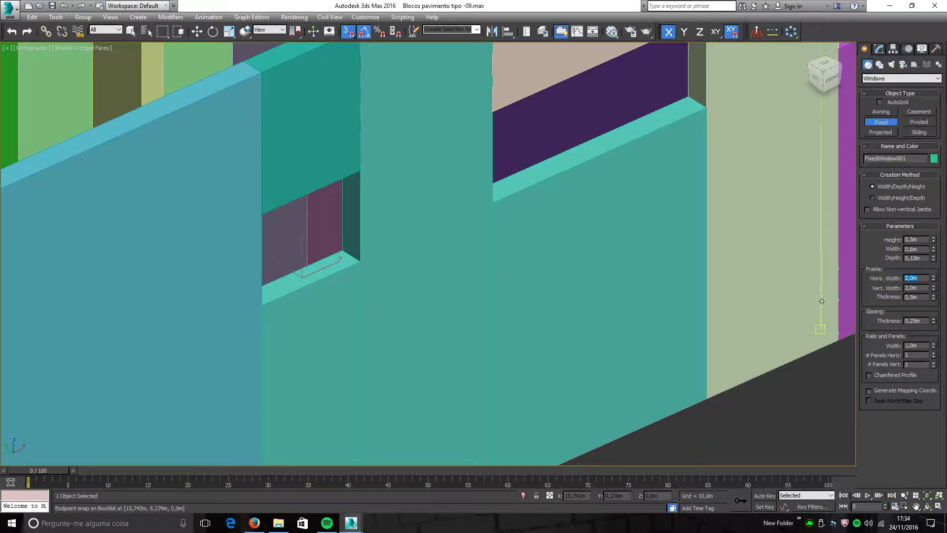
middle_click_drag(760, 304, 727, 309)
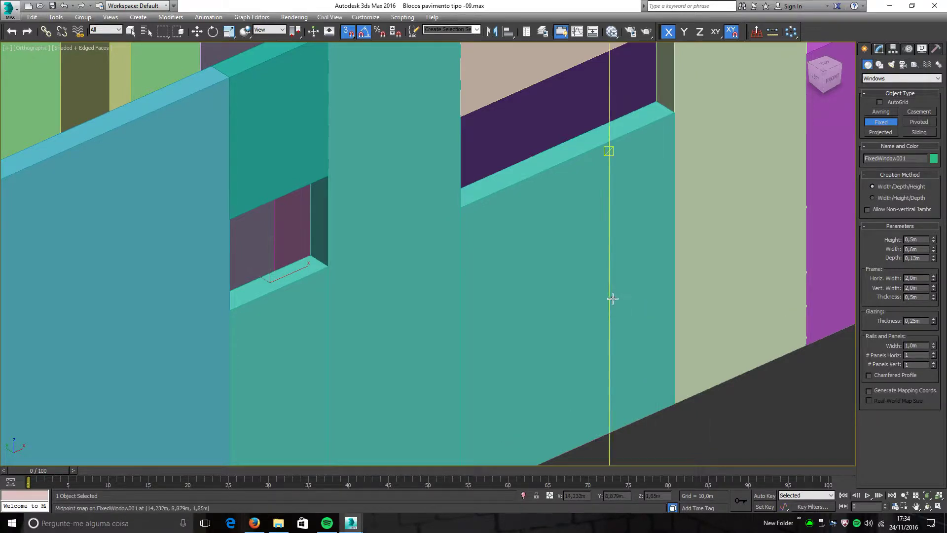
scroll(571, 296, "down", 2)
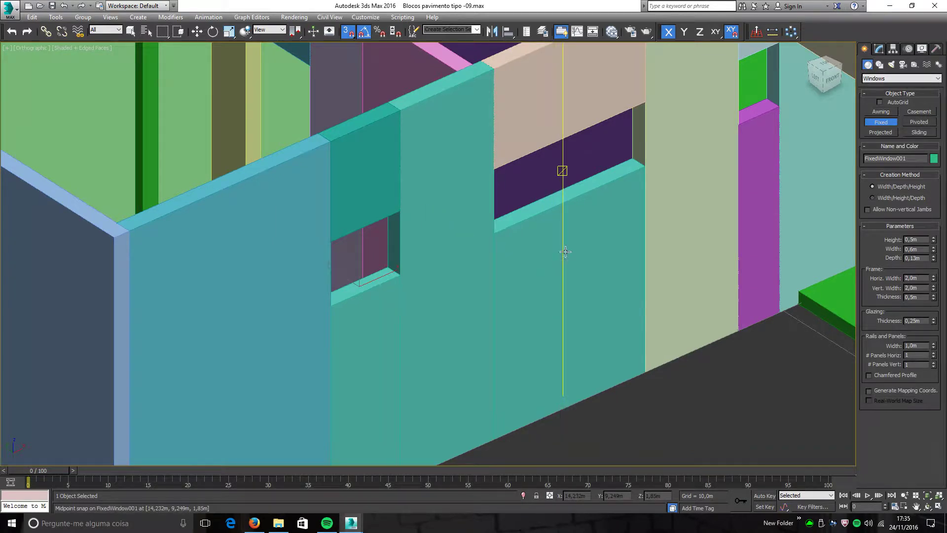
middle_click_drag(563, 256, 546, 258)
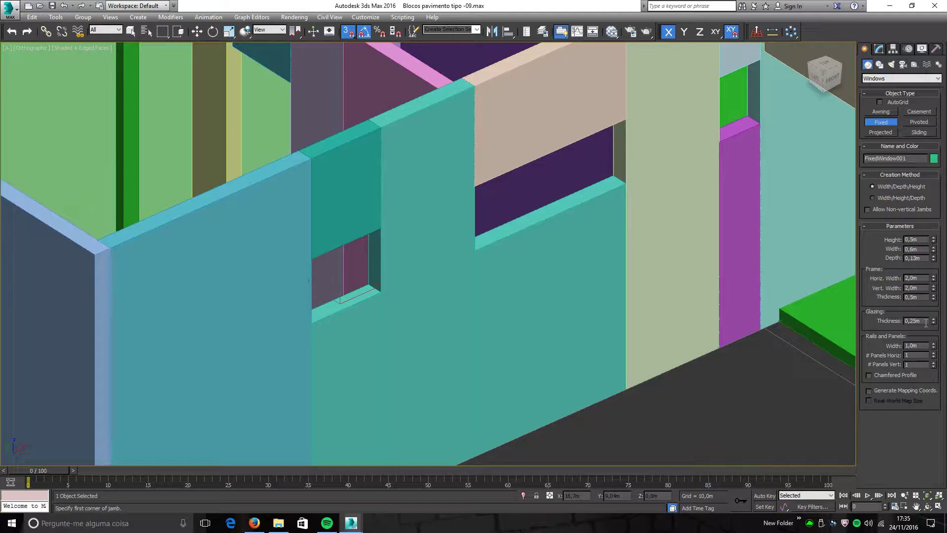
left_click(926, 322)
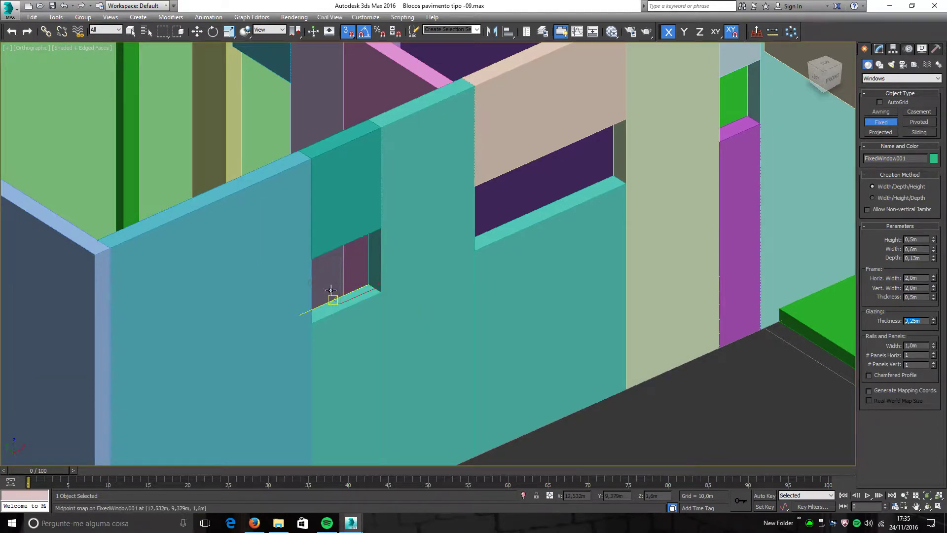
scroll(348, 279, "down", 8)
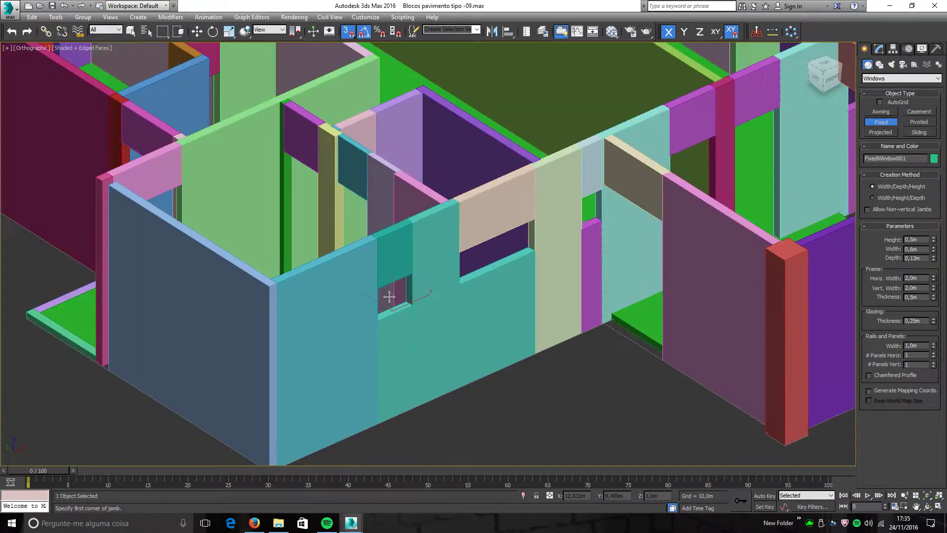
mouse_move(386, 292)
middle_mouse_down()
mouse_move(324, 300)
mouse_move(368, 328)
middle_mouse_up()
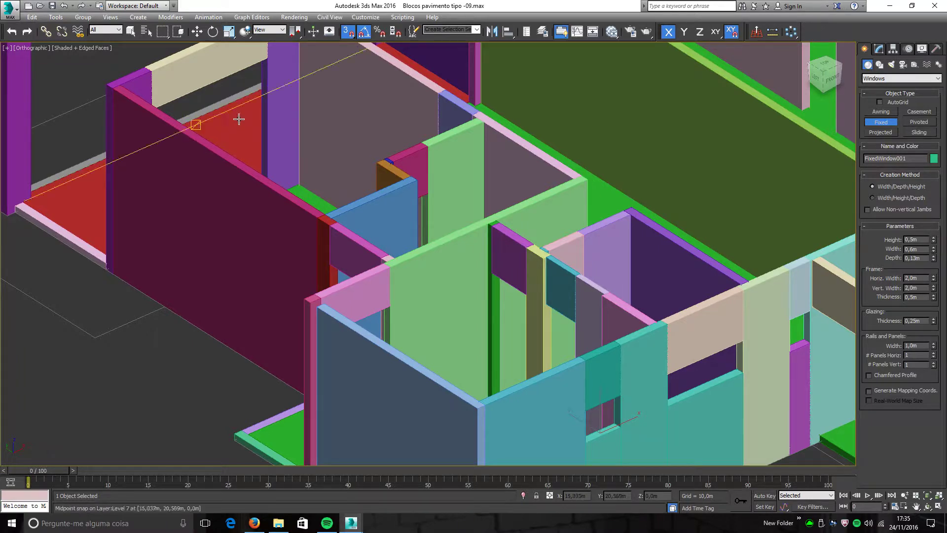
middle_click_drag(255, 156, 224, 153)
middle_click_drag(339, 338, 150, 289)
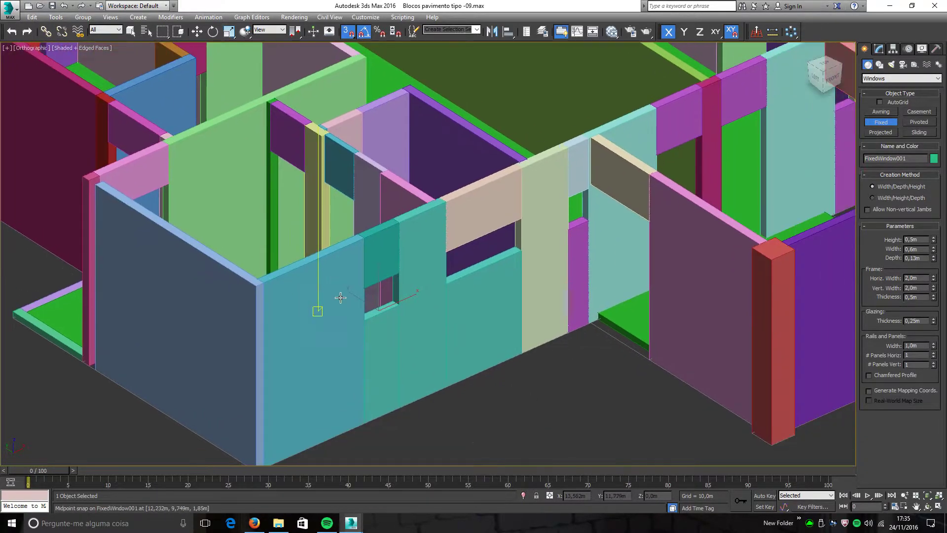
scroll(377, 306, "up", 3)
scroll(378, 305, "up", 2)
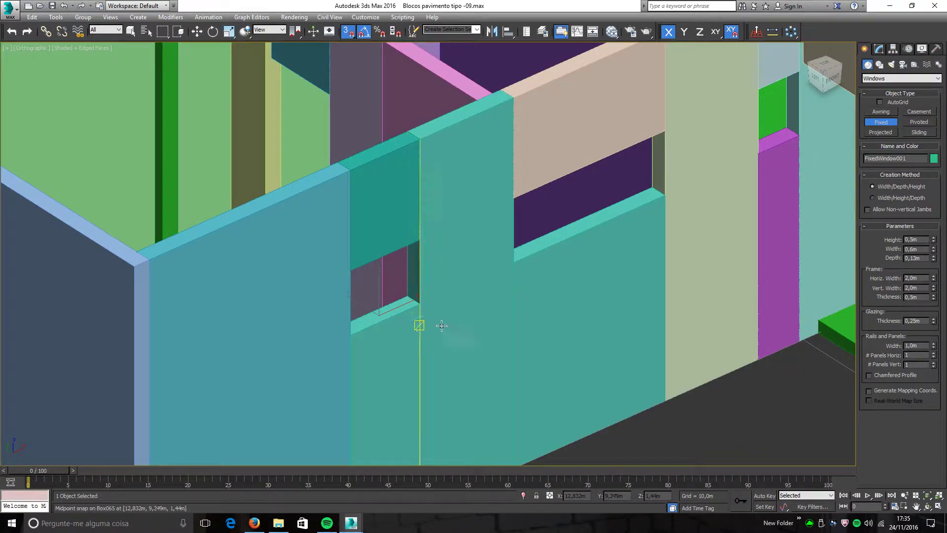
left_click(926, 322)
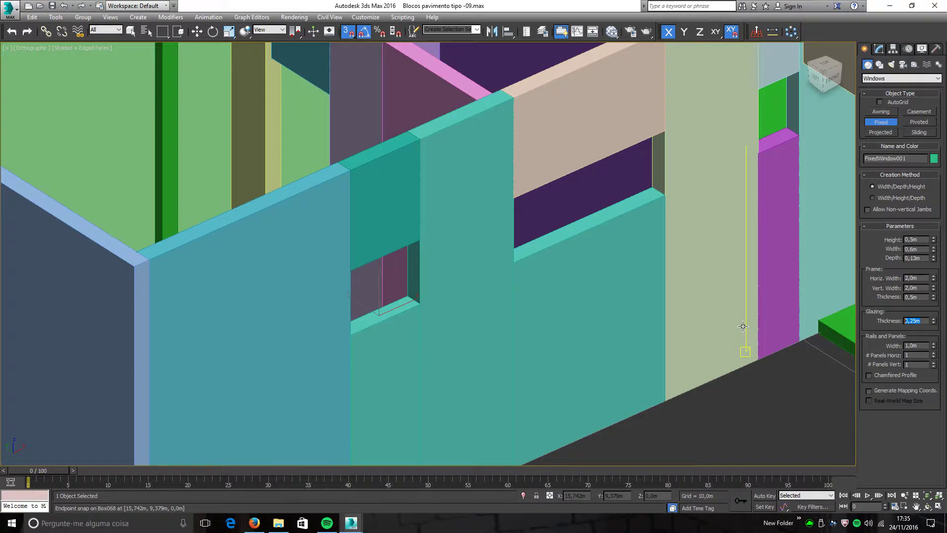
scroll(408, 295, "up", 4)
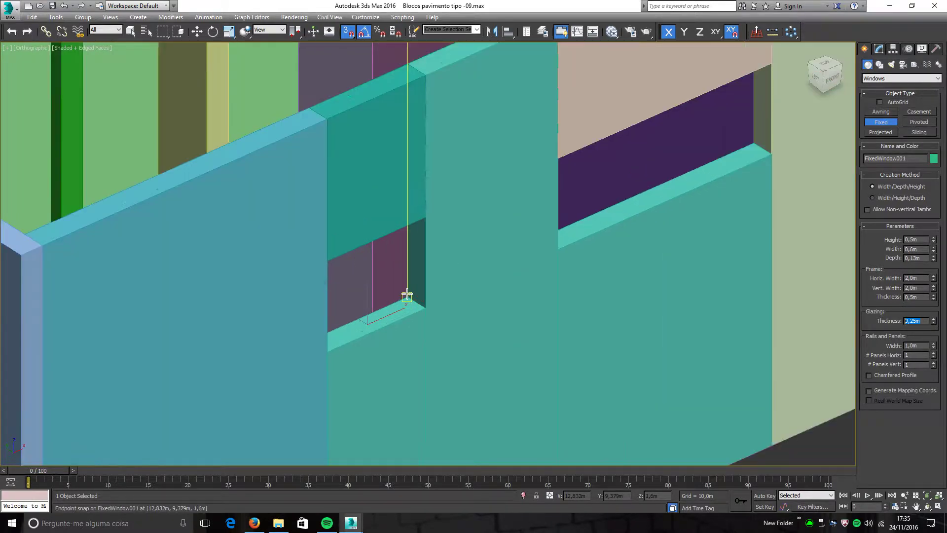
scroll(420, 305, "down", 2)
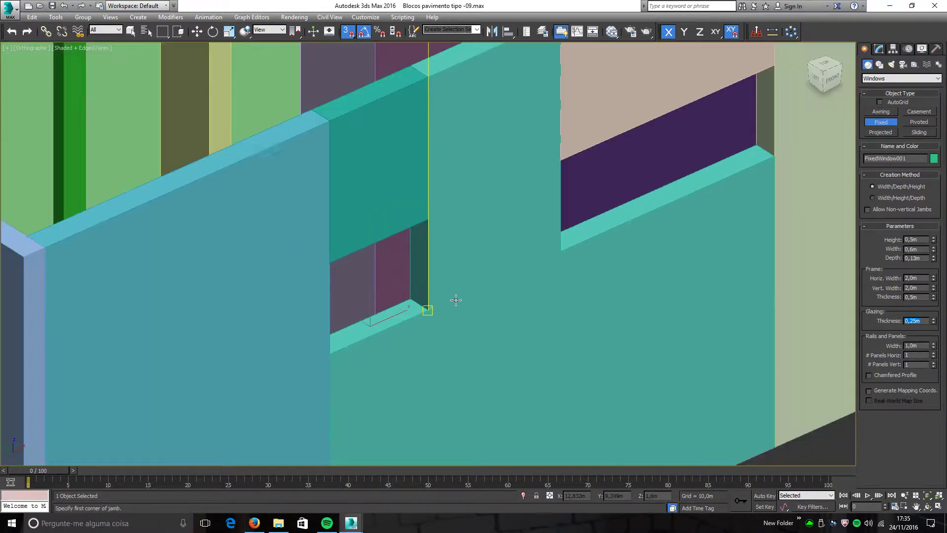
double_click(918, 278)
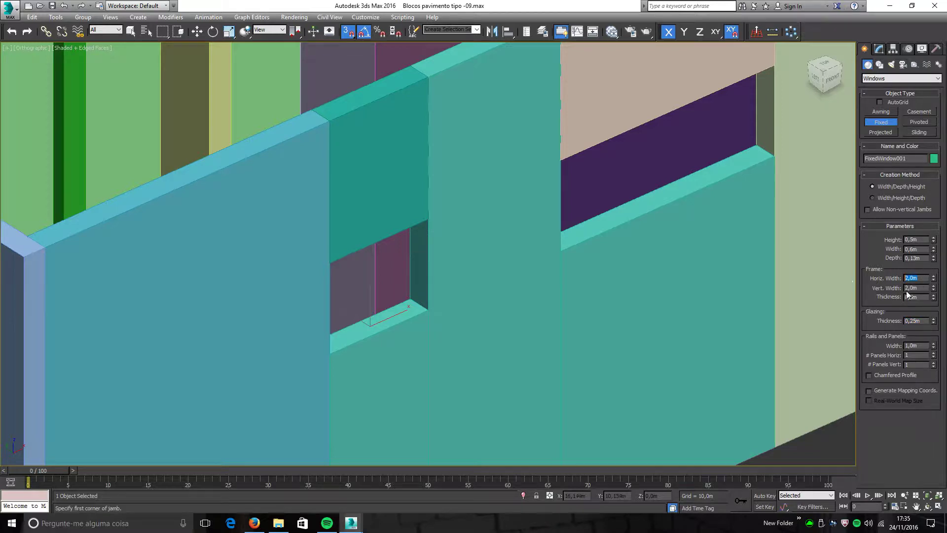
double_click(919, 320)
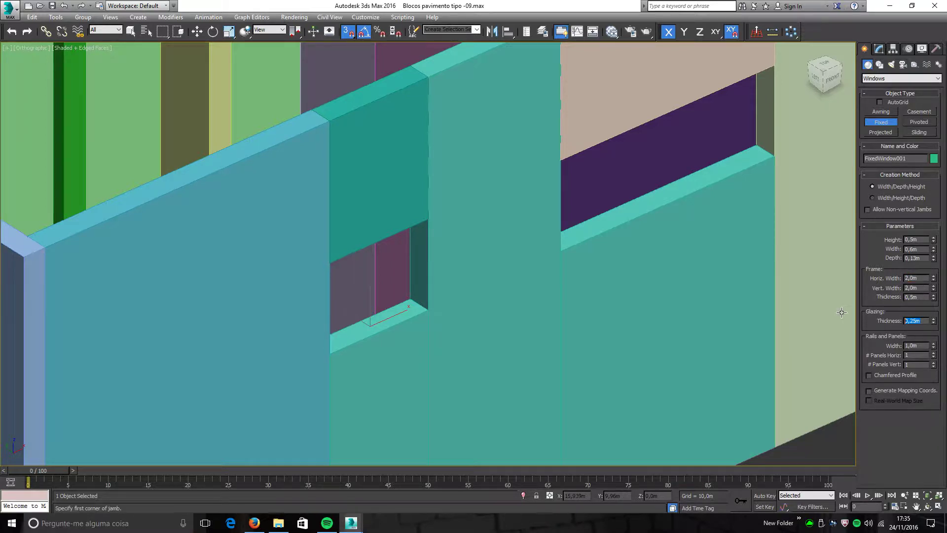
Step: Set the window frame's horizontal width, vertical width and thickness to 0.02 m each
double_click(918, 278)
type(",1")
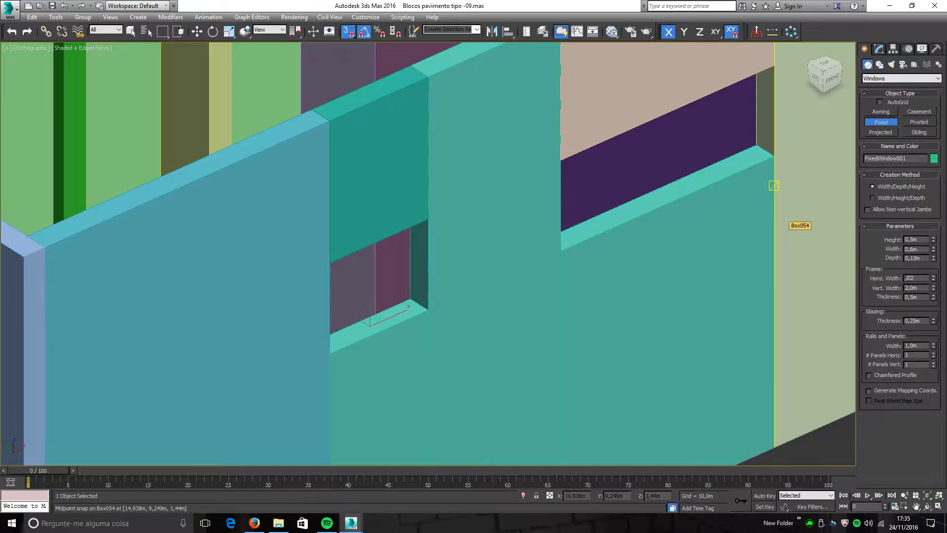
key("Tab")
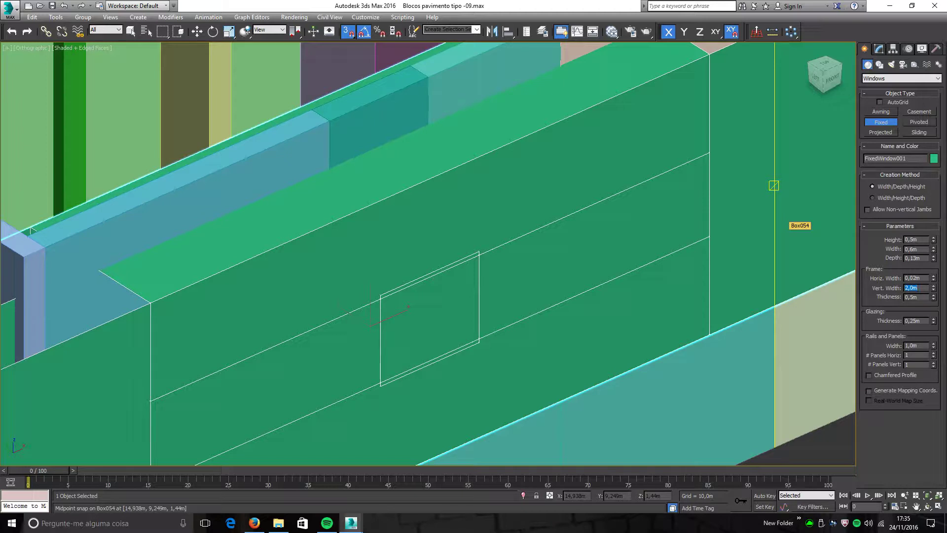
type(",02")
key("Tab")
type(",02")
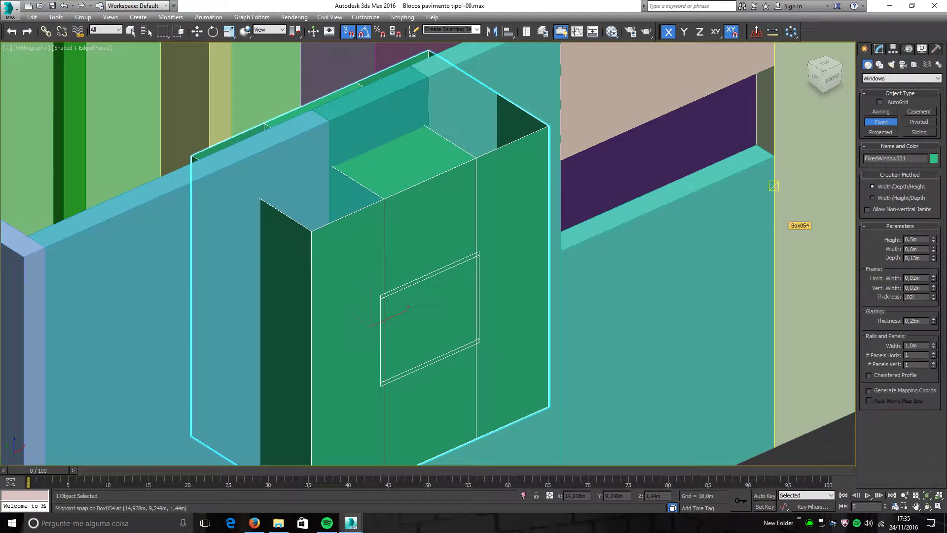
Step: Set the window's glazing thickness to 0.01 m and its rail width to 0.02 m
key("Tab")
type(",01")
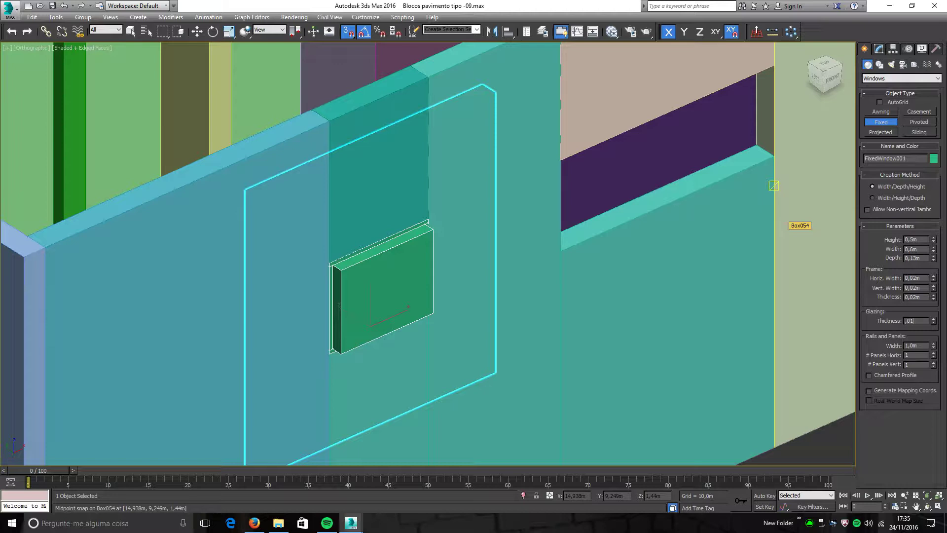
key("Tab")
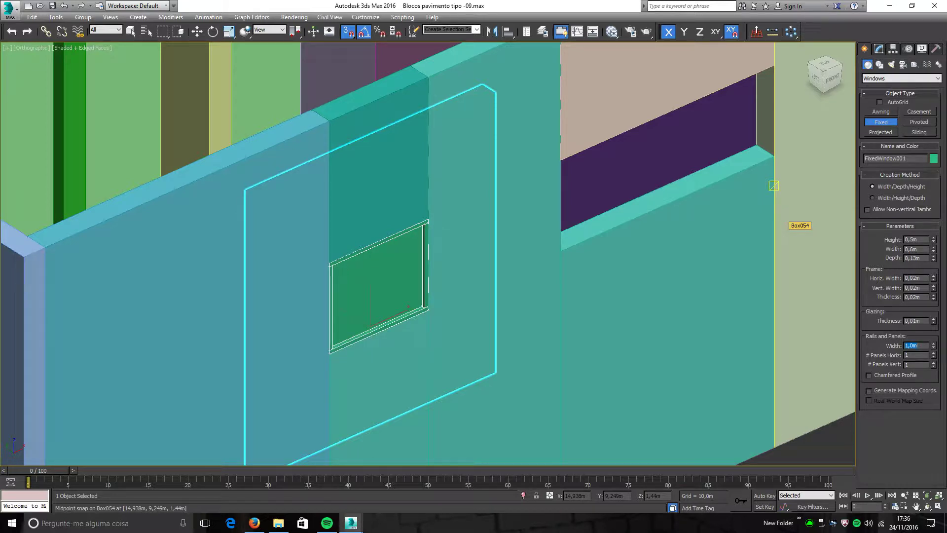
key("Return")
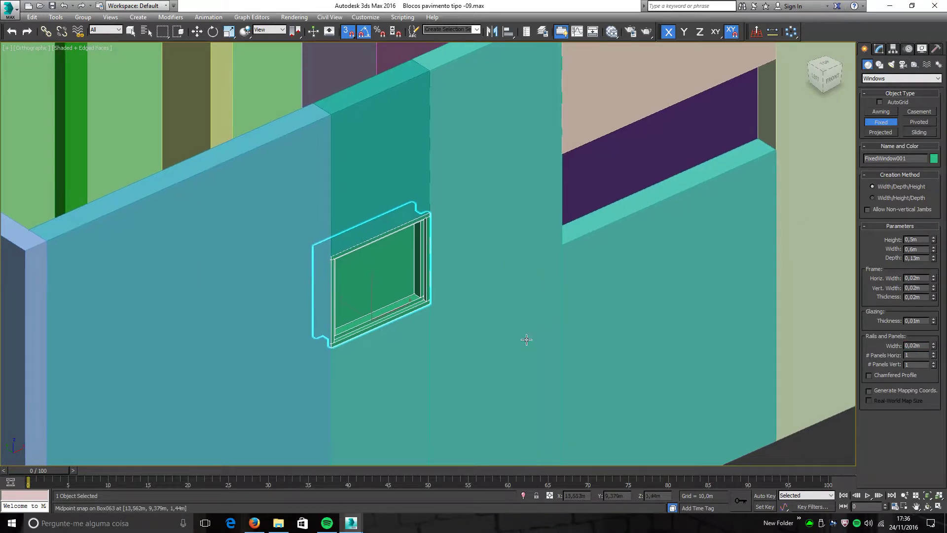
Step: Set the depth of the window in the small exterior opening to 0.08 m
scroll(456, 316, "up", 4)
middle_click_drag(456, 316, 434, 292, "alt")
scroll(490, 295, "up", 2)
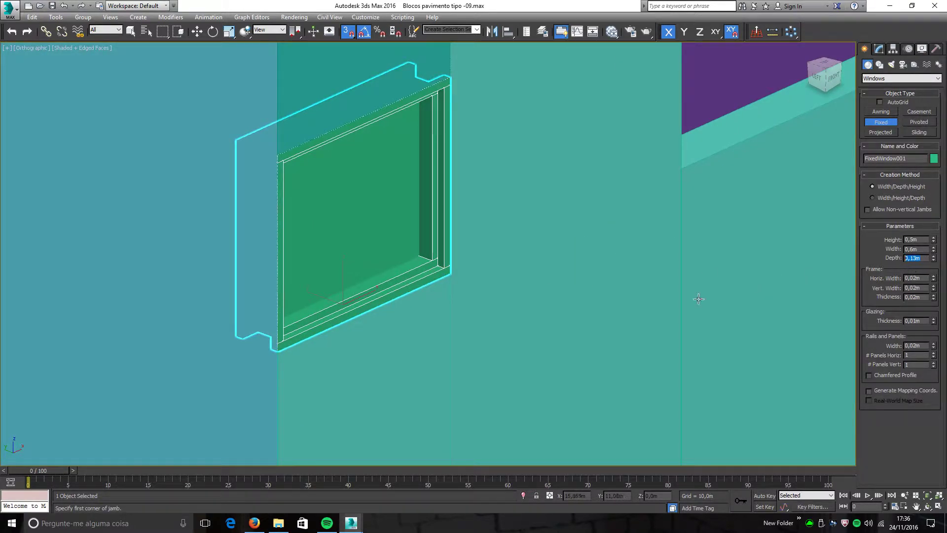
scroll(442, 292, "down", 3)
mouse_move(474, 246)
middle_mouse_down()
mouse_move(474, 265)
mouse_move(501, 249)
mouse_move(488, 251)
mouse_move(466, 217)
mouse_move(429, 321)
mouse_move(424, 293)
middle_mouse_up()
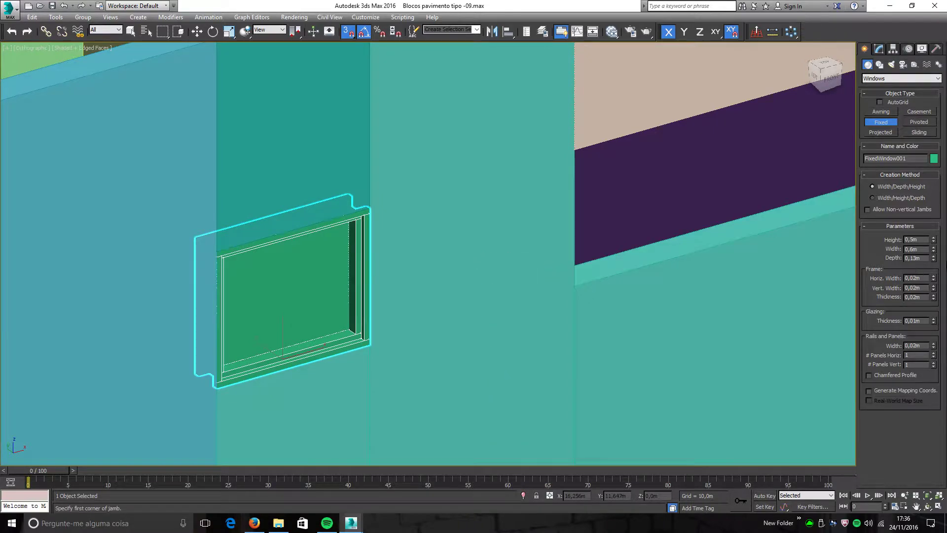
left_click_drag(924, 259, 890, 261)
middle_click_drag(457, 316, 398, 311, "alt")
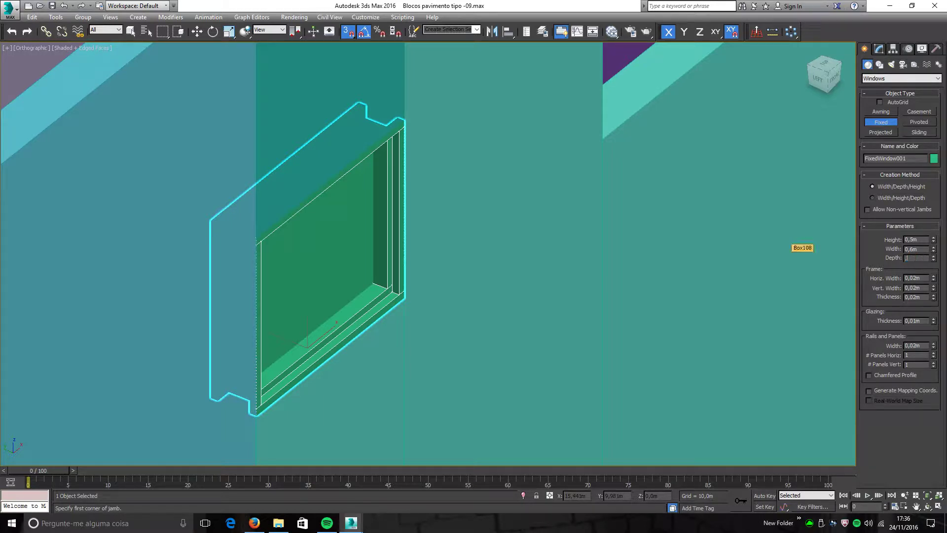
scroll(558, 259, "down", 5)
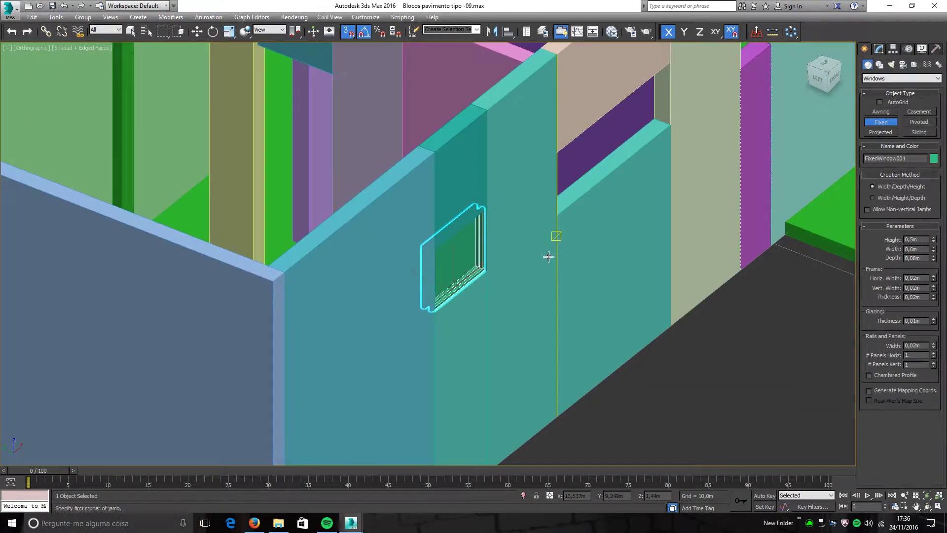
Step: Create a fixed window 0.35 m wide and 0.5 m high in the narrow opening above the purple wall block
middle_click_drag(518, 258, 475, 283, "alt")
scroll(475, 283, "down", 4)
middle_click_drag(498, 321, 474, 327, "alt")
scroll(451, 296, "up", 3)
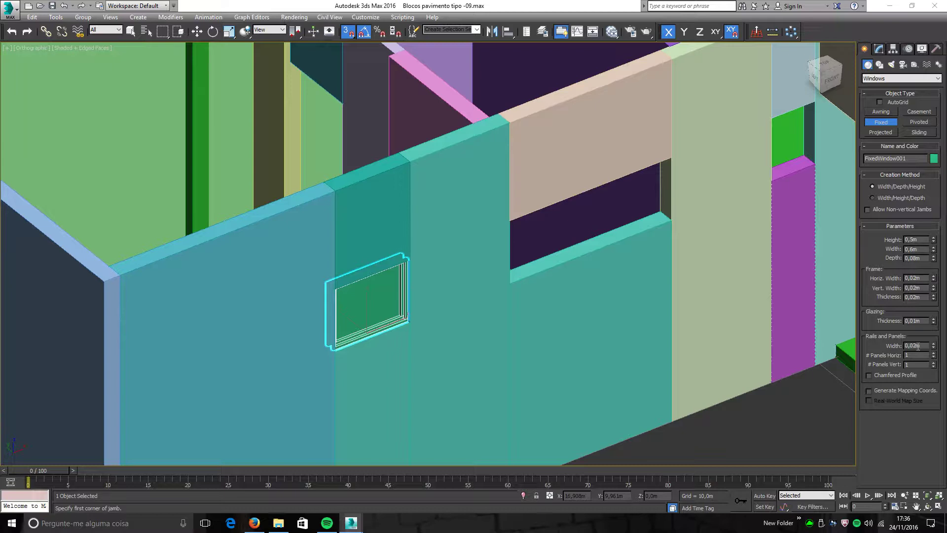
middle_click_drag(660, 320, 603, 313)
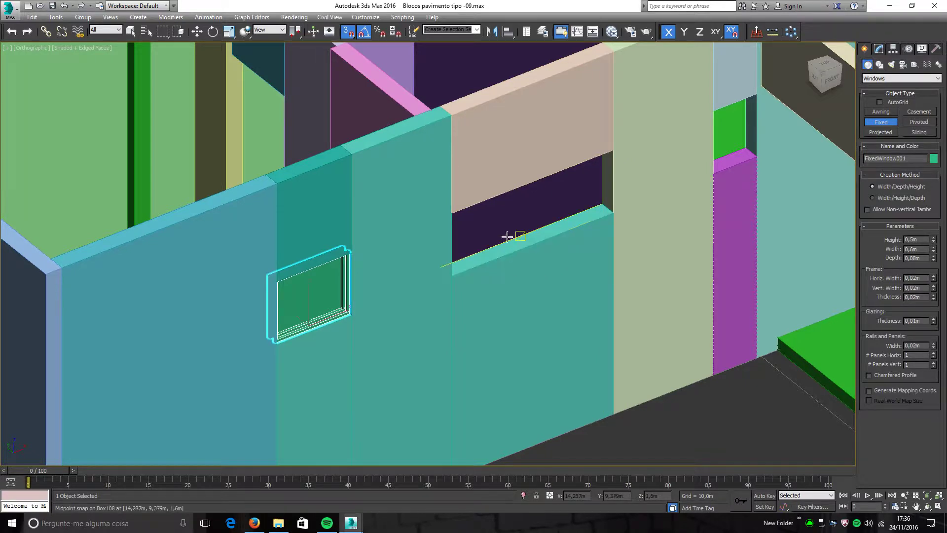
middle_click_drag(506, 232, 439, 261)
scroll(666, 197, "up", 4)
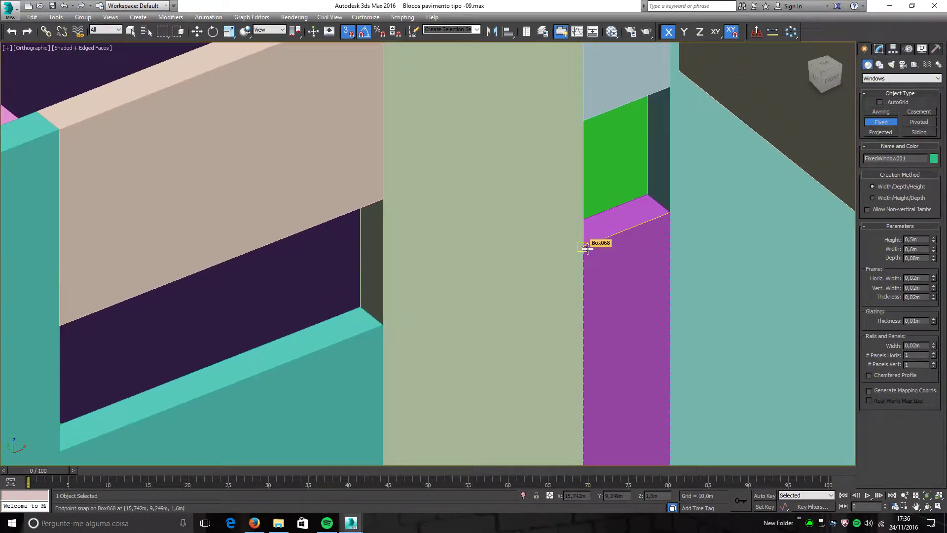
left_click_drag(586, 248, 663, 212)
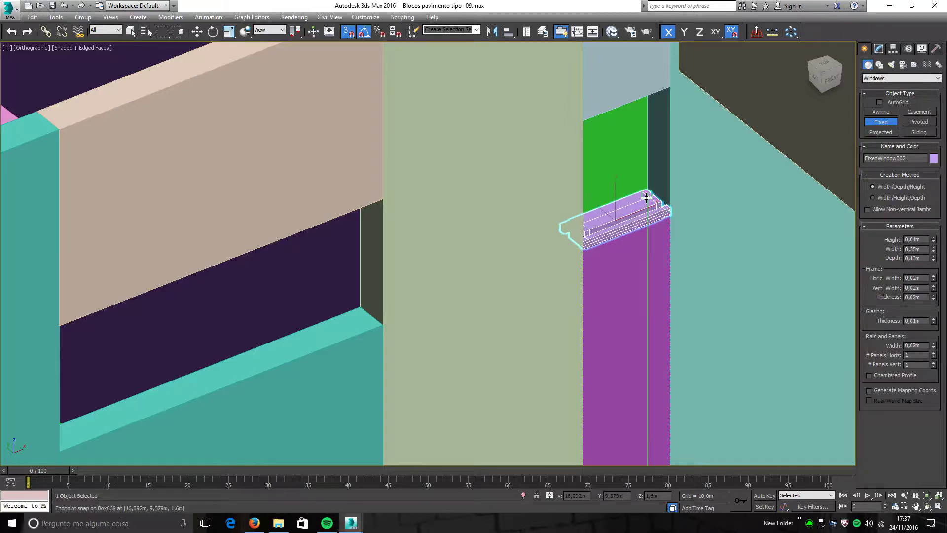
left_click(646, 197)
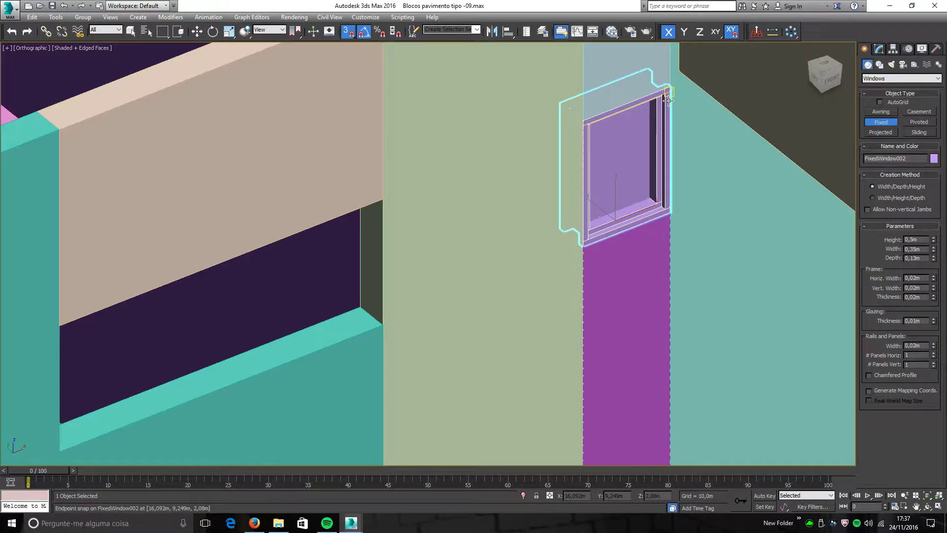
Step: Set the depth of the window in the narrow opening to 0.08 m
left_click(918, 258)
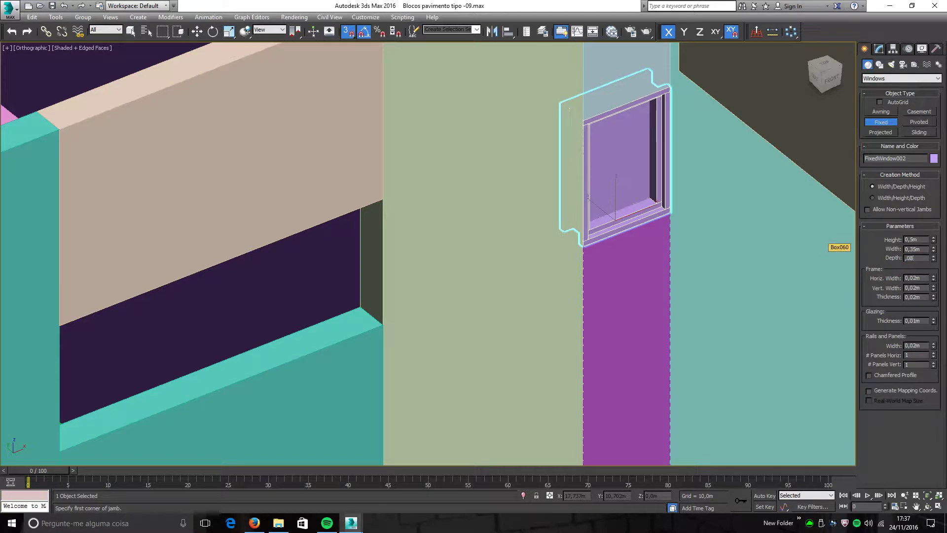
type(",08")
key("Return")
Step: Create a fixed window 1.3 m wide and 0.5 m high in the wide opening below the beige wall block
scroll(617, 247, "down", 10)
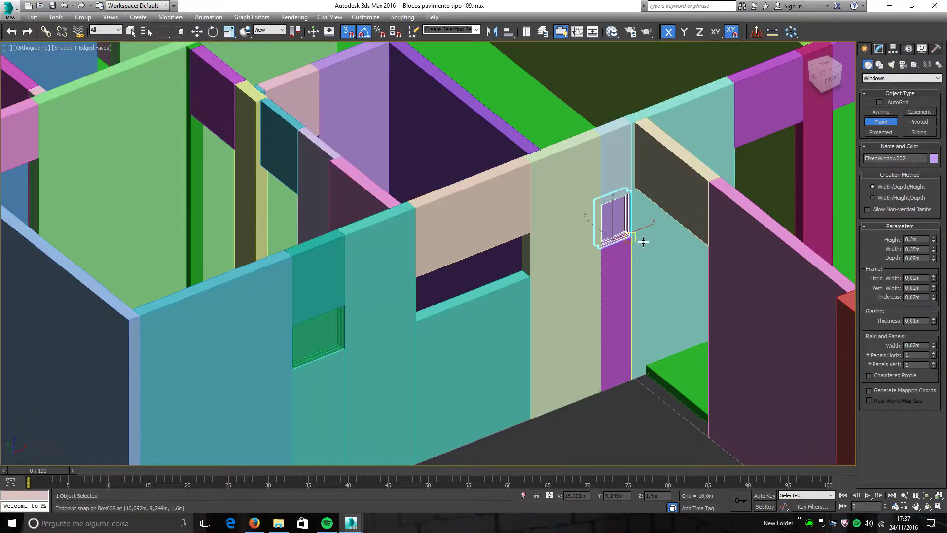
scroll(518, 301, "up", 6)
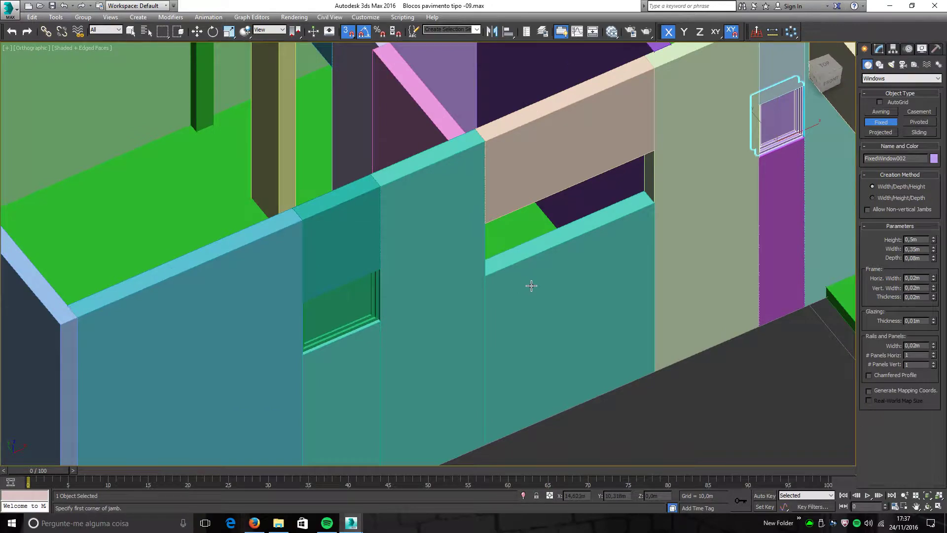
scroll(547, 296, "down", 2)
scroll(548, 329, "down", 2)
mouse_move(550, 345)
middle_mouse_down("alt")
mouse_move(581, 354)
mouse_move(550, 338)
middle_mouse_up("alt")
scroll(508, 349, "up", 8)
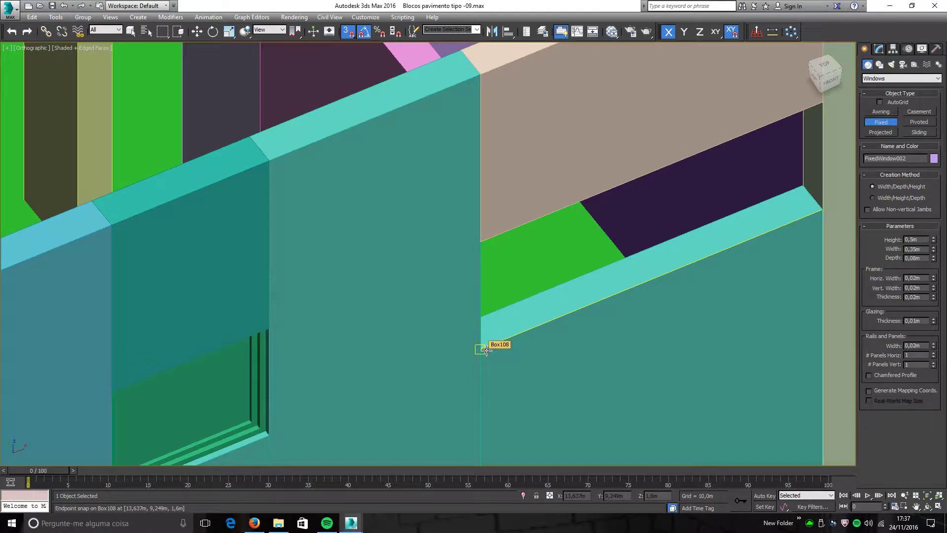
left_click(487, 350)
left_click_drag(486, 349, 825, 209)
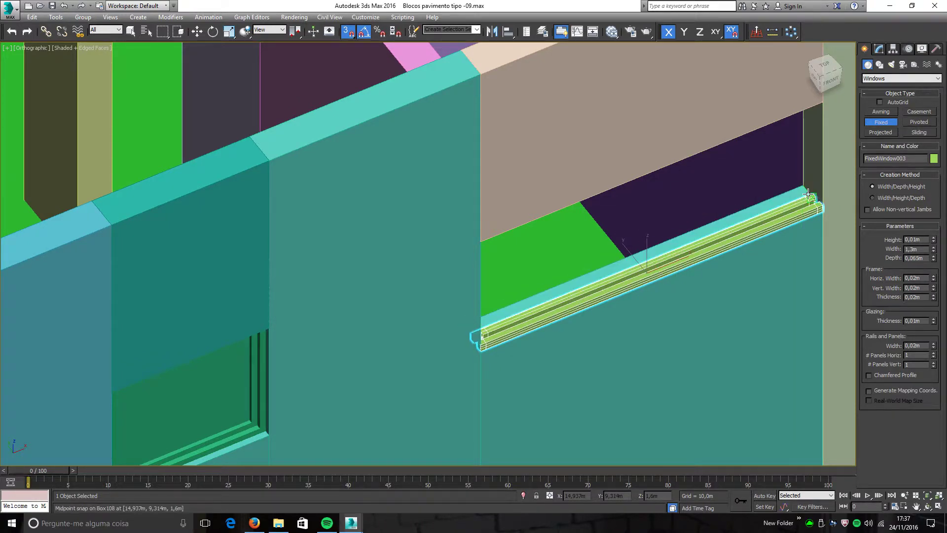
left_click(803, 187)
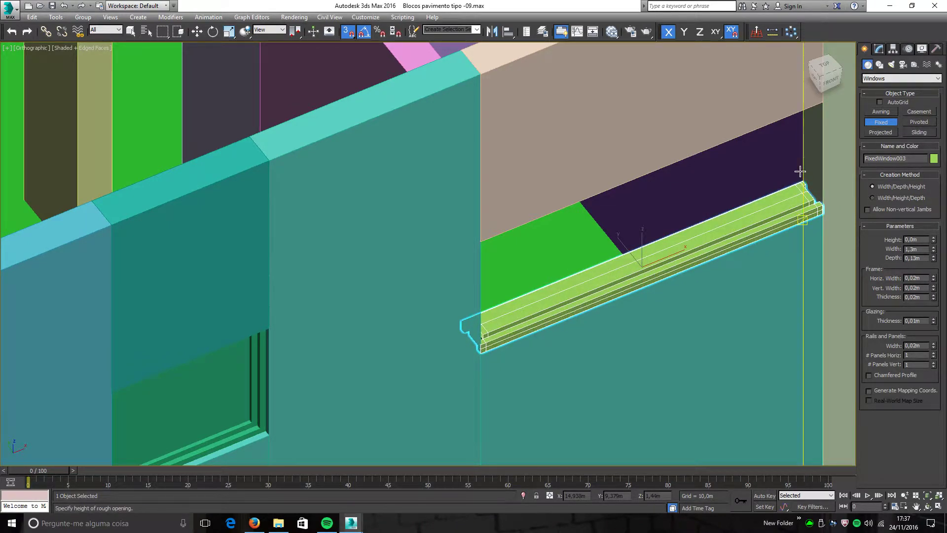
middle_click_drag(789, 150, 703, 182)
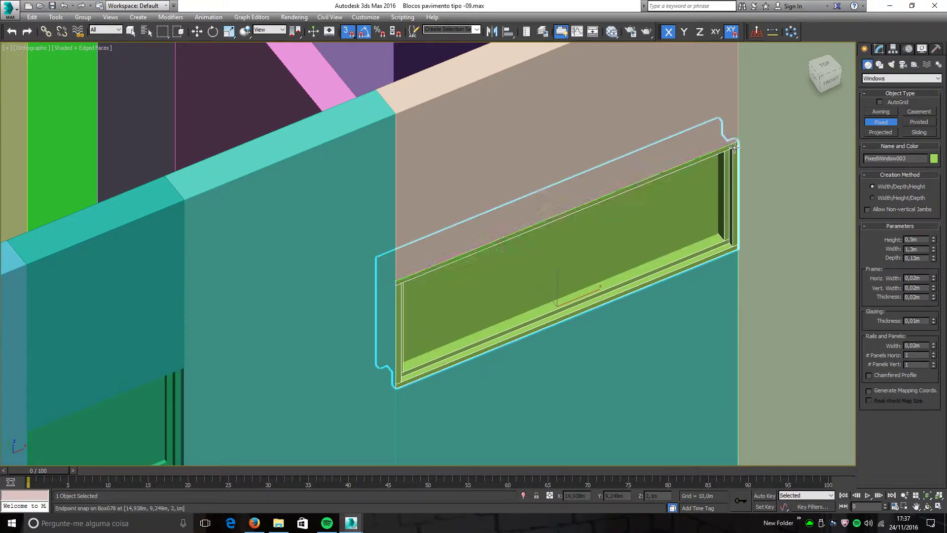
left_click(727, 193)
Step: Set the depth of the 1.3 m wide window to 0.08 m
key("Return")
mouse_move(542, 246)
middle_mouse_down("alt")
mouse_move(596, 273)
mouse_move(568, 315)
mouse_move(540, 292)
middle_mouse_up("alt")
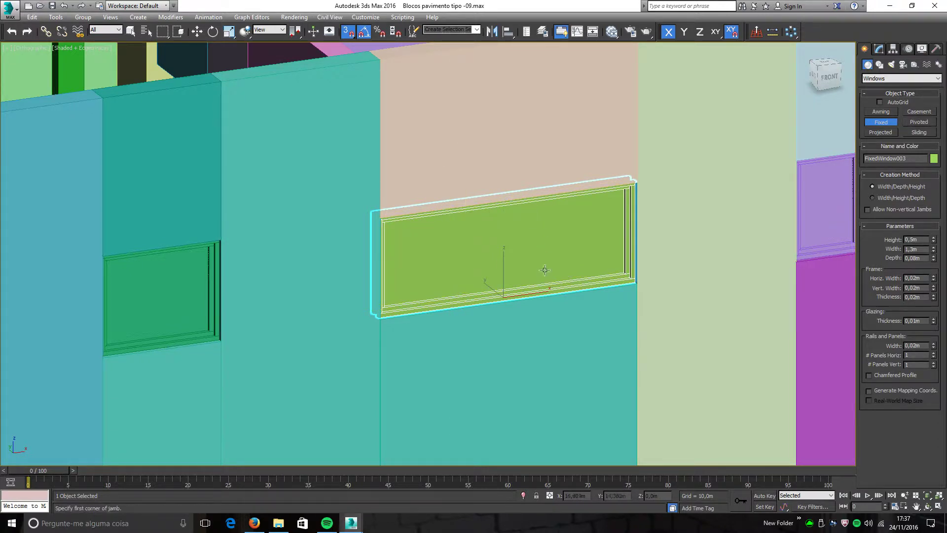
middle_click_drag(596, 292, 590, 302, "alt")
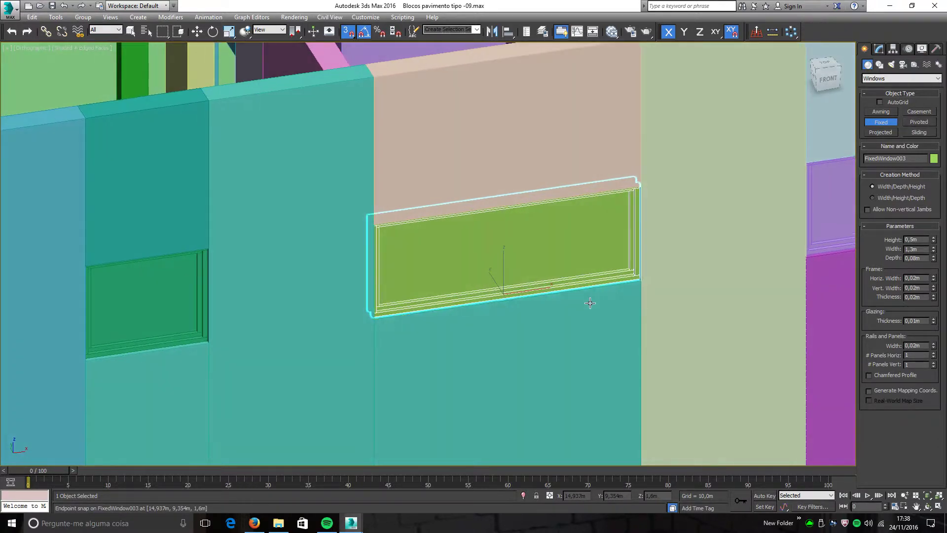
Step: Try dividing the wide window into 10 horizontal panels, and reset the horizontal panel count to 1
left_click(934, 354)
left_click(933, 353)
left_click(933, 353)
left_click(933, 354)
left_click(934, 354)
left_click(934, 353)
left_click(934, 354)
left_click(934, 354)
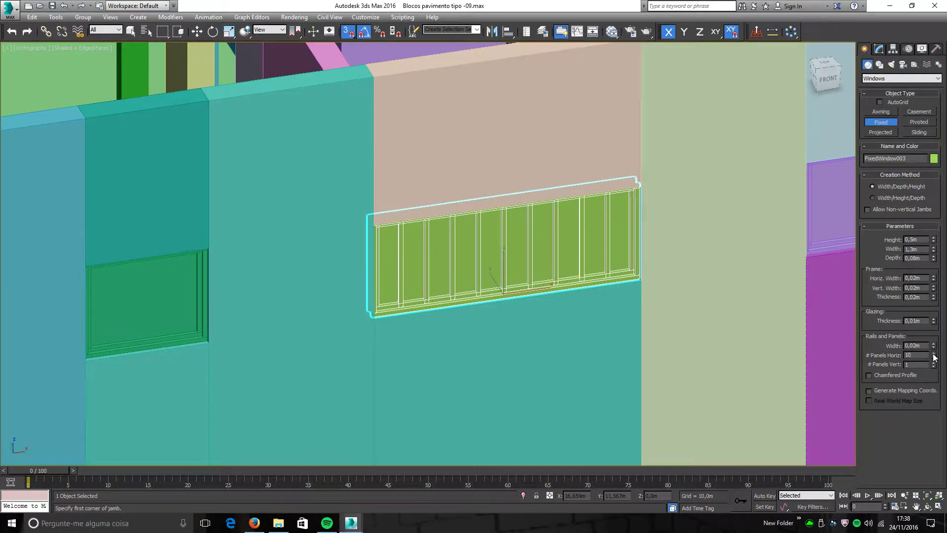
right_click(933, 355)
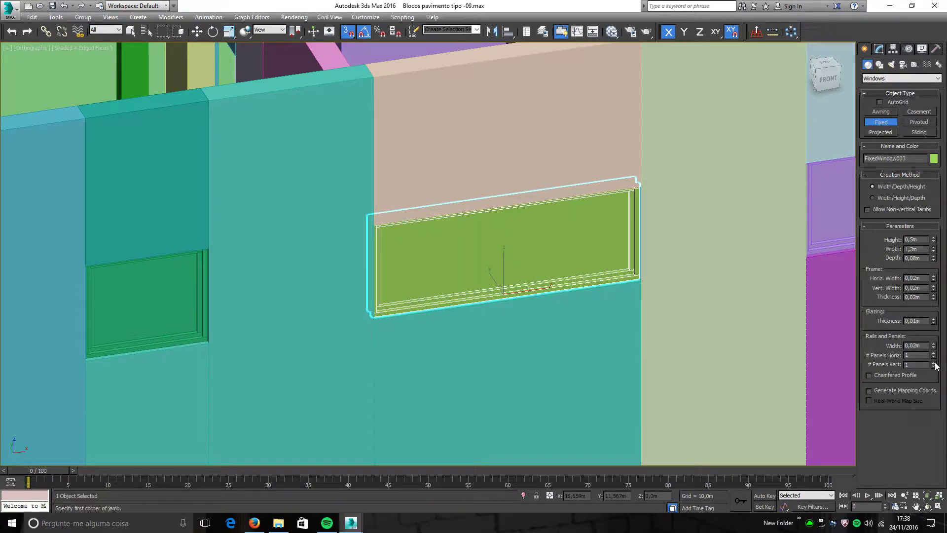
Step: Try 4 and 2 vertical panels on the wide window, and return the vertical panel count to 1
left_click(934, 362)
left_click(934, 362)
left_click(934, 362)
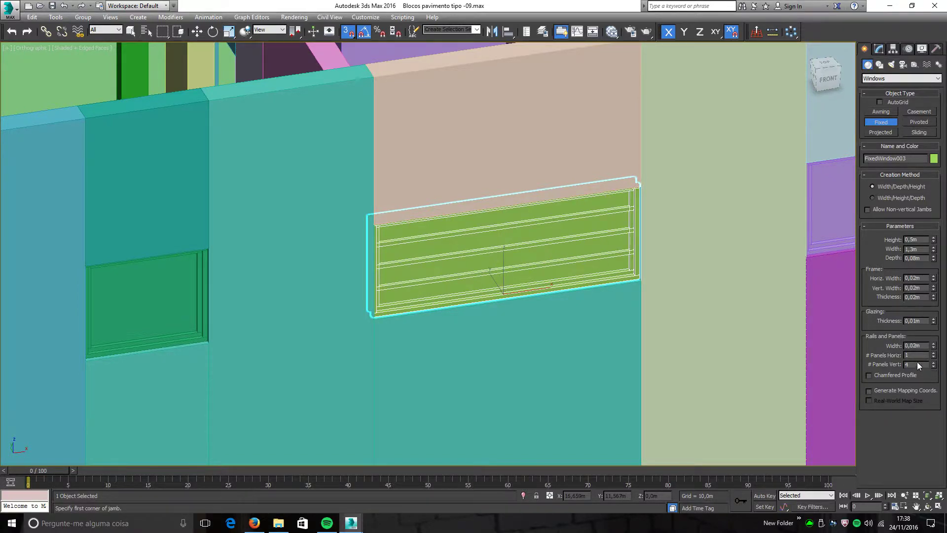
scroll(475, 292, "up", 2)
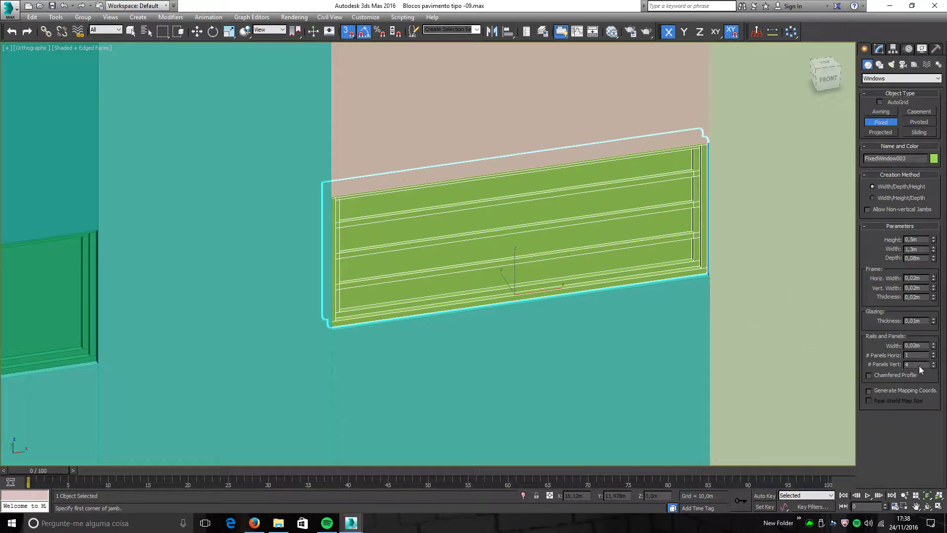
left_click(934, 366)
left_click(933, 366)
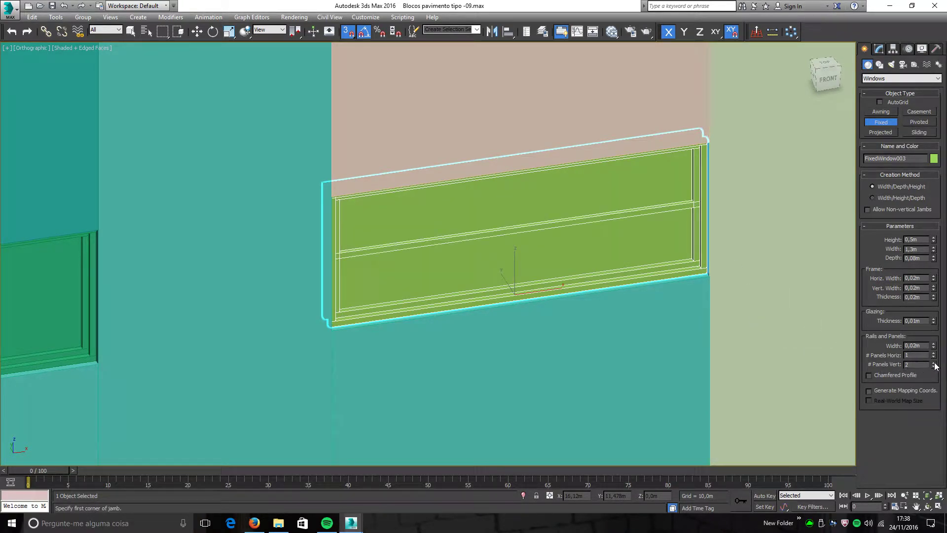
mouse_move(592, 260)
middle_mouse_down("alt")
mouse_move(577, 266)
mouse_move(592, 228)
middle_mouse_up("alt")
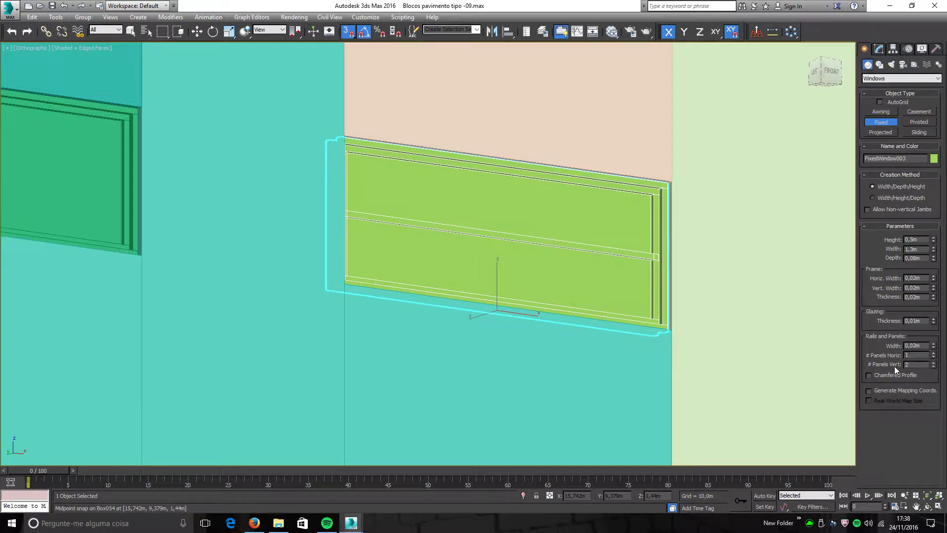
left_click(933, 366)
Step: Divide the 1.3 m wide window into 3 horizontal panels
left_click(933, 353)
left_click(933, 353)
middle_click_drag(550, 270, 531, 314, "alt")
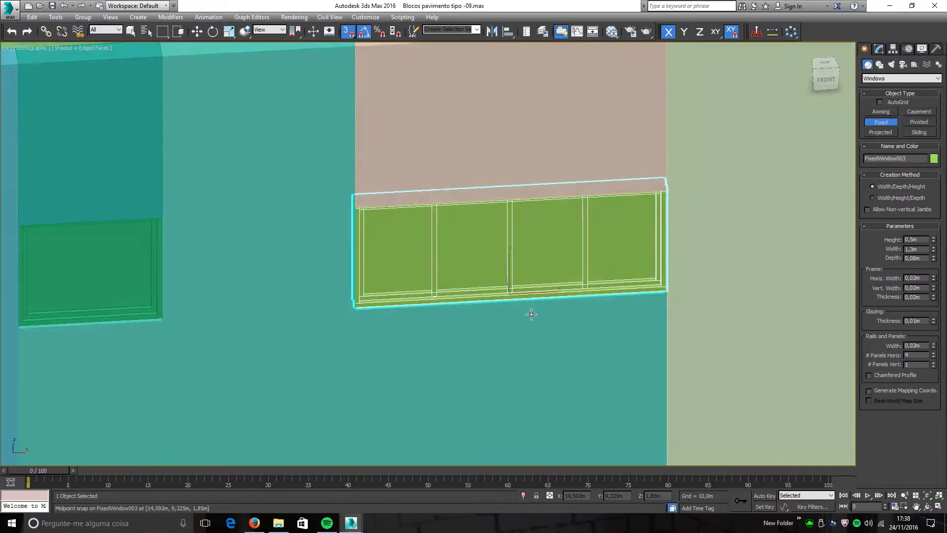
scroll(474, 286, "down", 3)
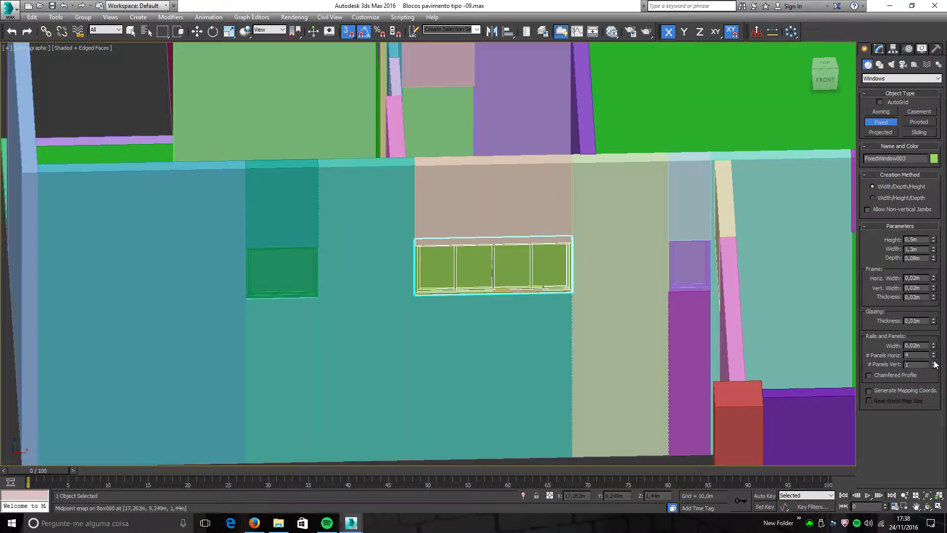
middle_click_drag(587, 265, 527, 265, "alt")
scroll(527, 265, "down", 3)
middle_click_drag(405, 247, 439, 270, "alt")
scroll(437, 272, "down", 3)
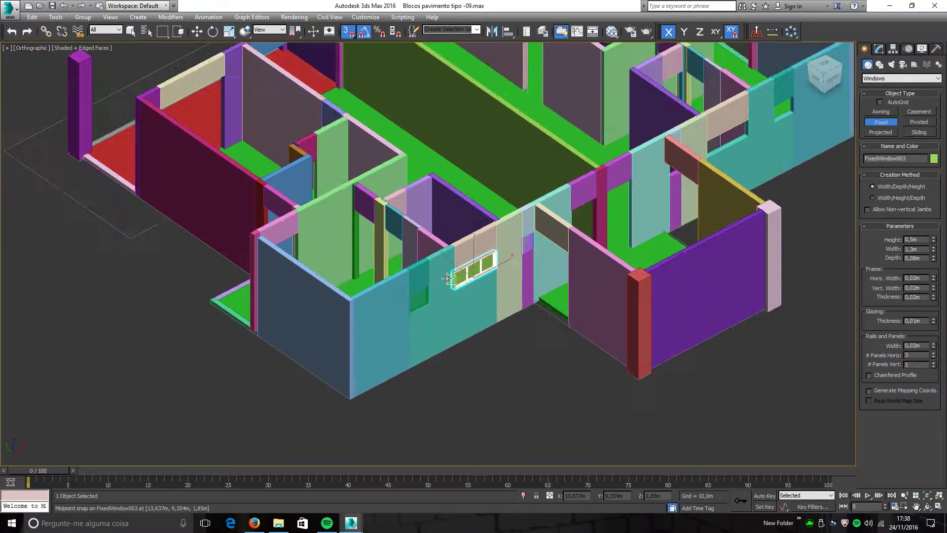
Step: Examine the floor model from the exterior facade around to the openings beside the red balcony floor
middle_click_drag(325, 264, 378, 293, "alt")
scroll(479, 239, "down", 4)
scroll(455, 267, "up", 8)
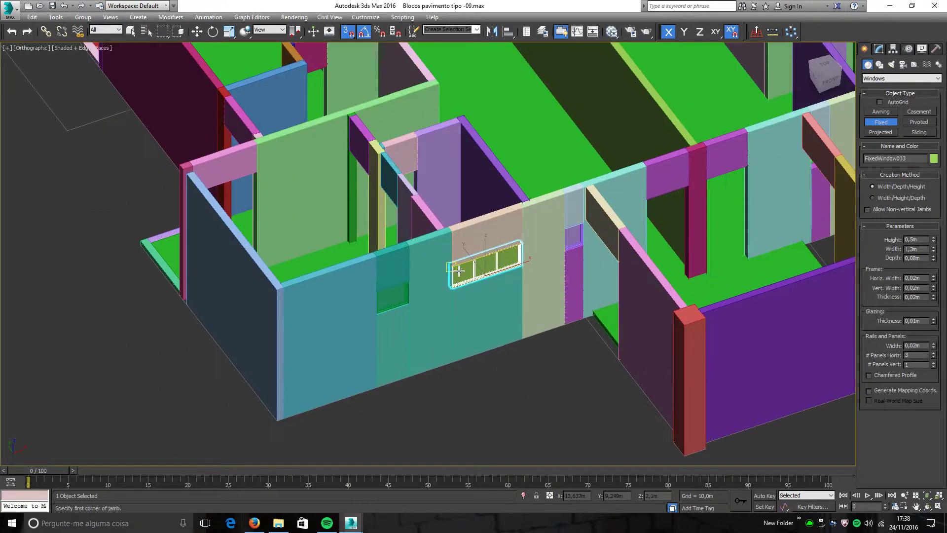
scroll(488, 317, "down", 4)
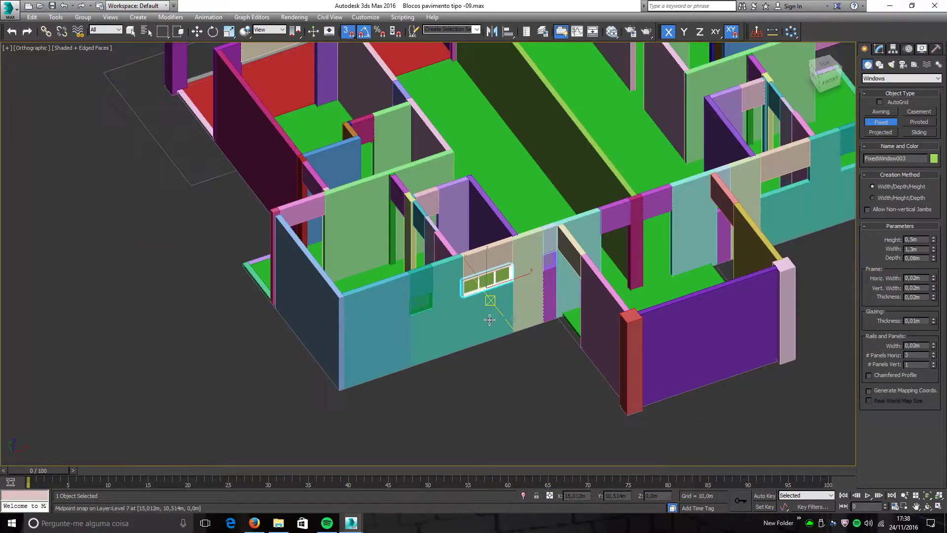
middle_click_drag(486, 328, 365, 285, "alt")
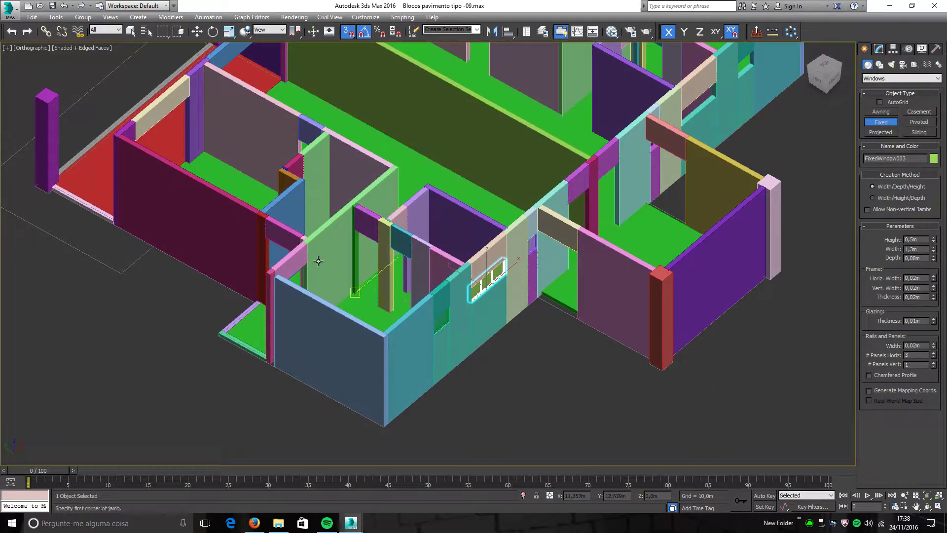
middle_click_drag(205, 164, 423, 256)
scroll(273, 214, "down", 3)
scroll(429, 134, "up", 4)
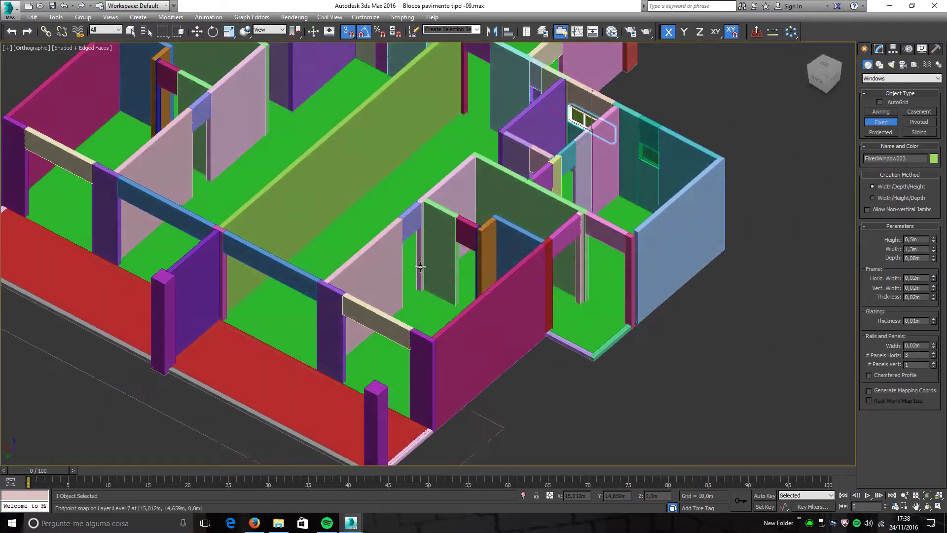
scroll(340, 296, "up", 6)
scroll(352, 295, "up", 3)
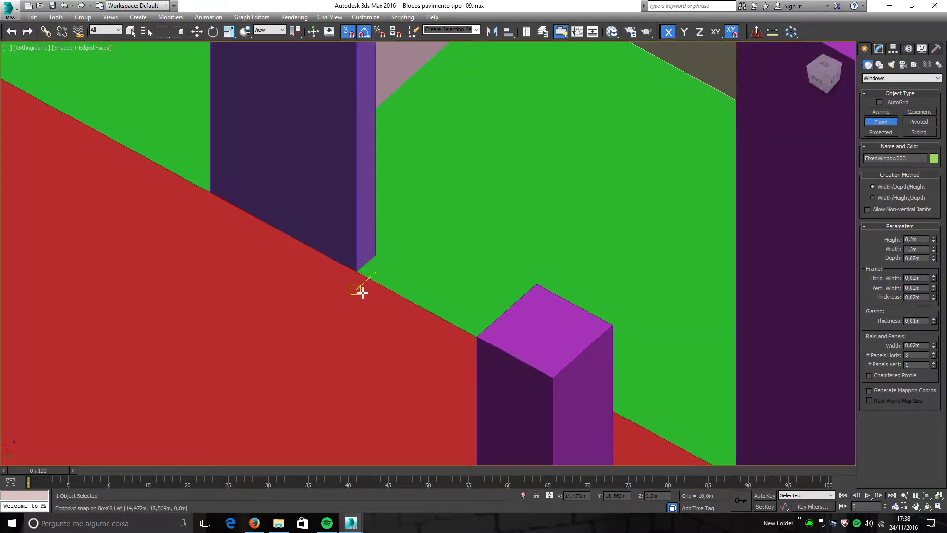
scroll(356, 271, "down", 2)
middle_click_drag(360, 271, 379, 288)
scroll(322, 270, "down", 2)
scroll(379, 288, "down", 6)
middle_click_drag(452, 291, 488, 298, "alt")
Step: Create a fixed window 2.0 m wide and 2.18 m high in the balcony opening between the two purple walls
scroll(489, 299, "up", 10)
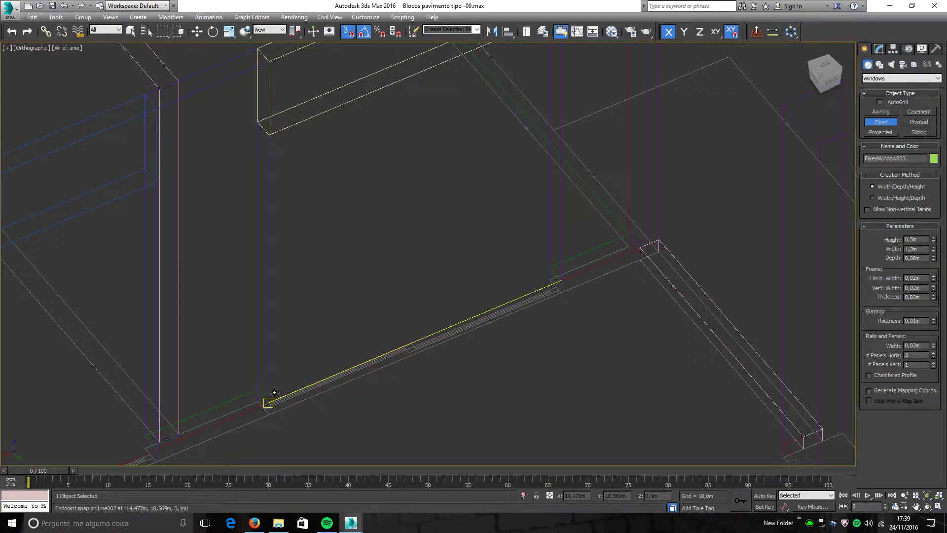
scroll(273, 393, "up", 4)
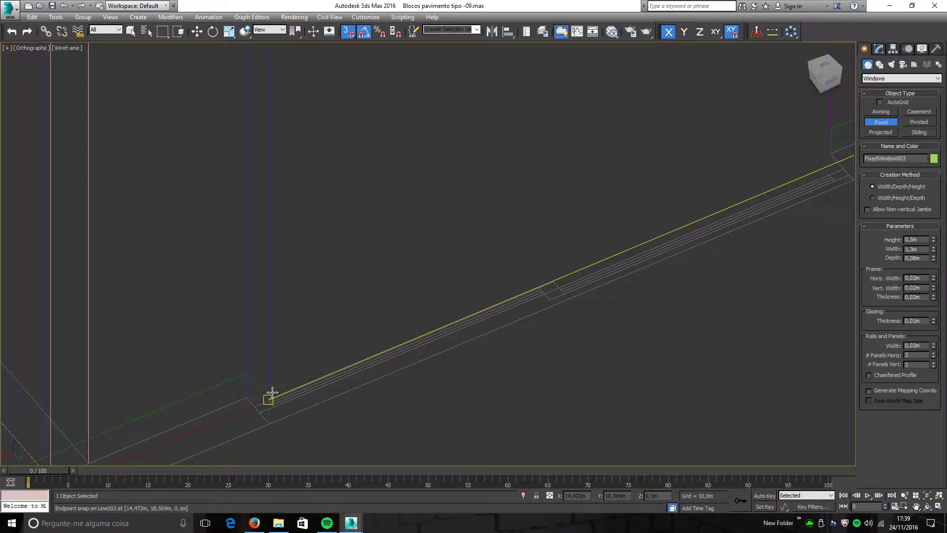
left_click(272, 393)
mouse_move(273, 394)
left_mouse_down()
mouse_move(255, 387)
mouse_move(462, 269)
mouse_move(498, 170)
mouse_move(473, 154)
mouse_move(444, 158)
mouse_move(521, 221)
mouse_move(511, 178)
mouse_move(558, 200)
left_mouse_up()
scroll(256, 390, "down", 2)
key("F3")
left_click_drag(605, 206, 676, 226)
key("F3")
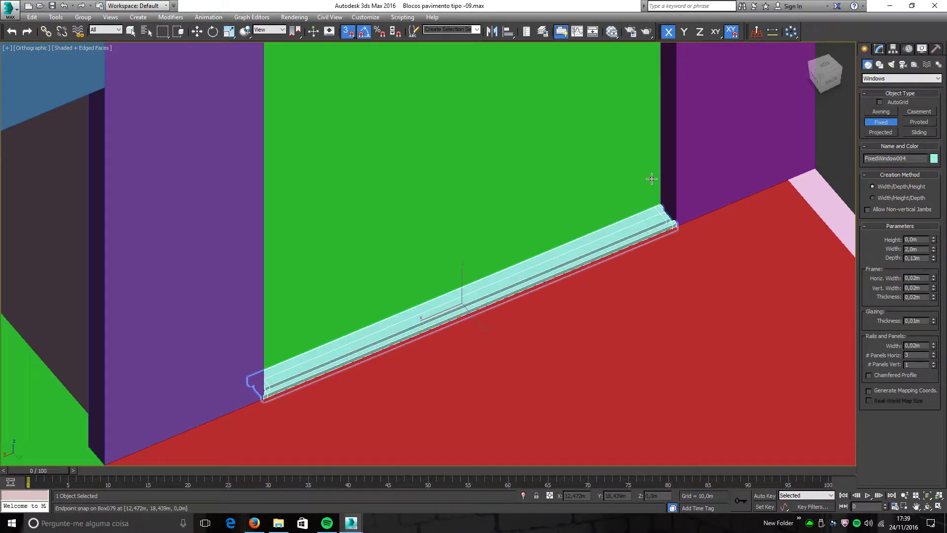
middle_click_drag(652, 120, 607, 318)
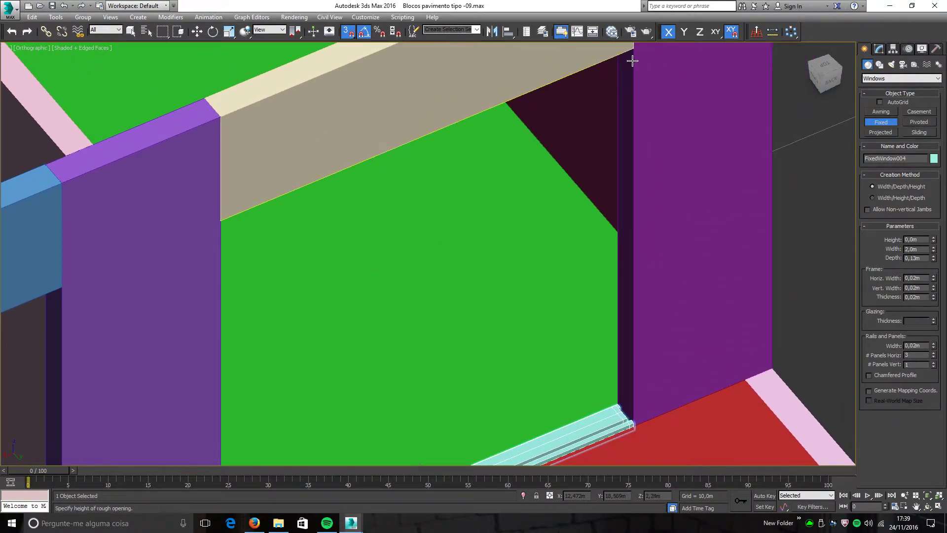
middle_click_drag(634, 54, 624, 120)
left_click(624, 118)
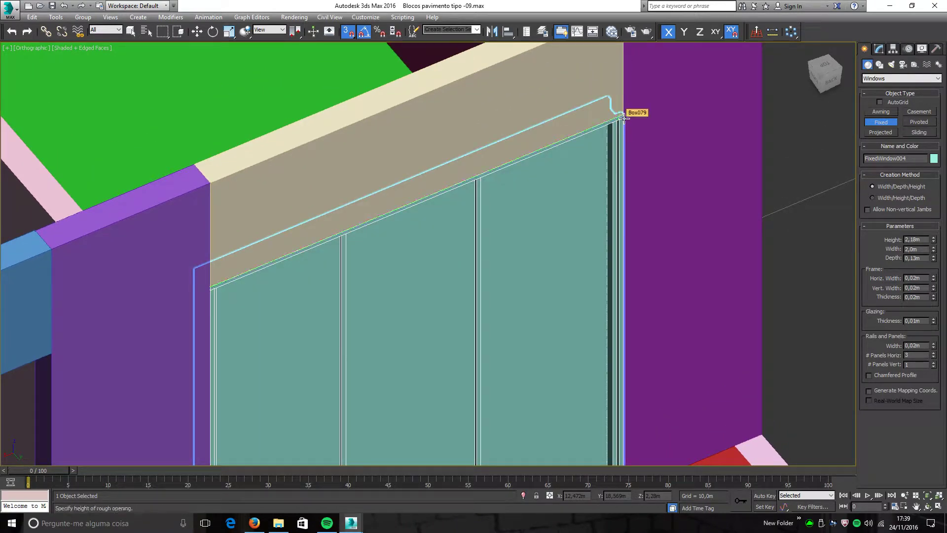
Step: Set the depth of the balcony opening's window to 0.08 m
scroll(624, 117, "down", 2)
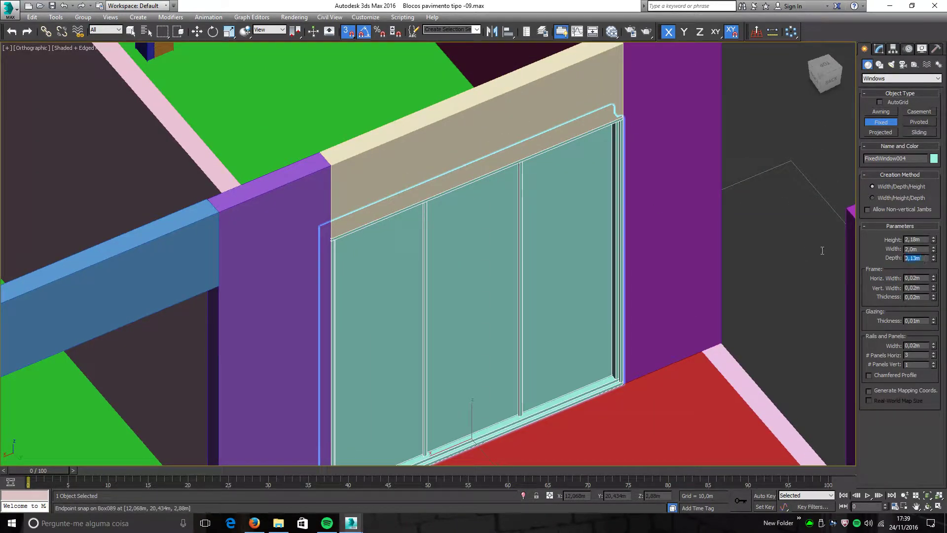
key("Return")
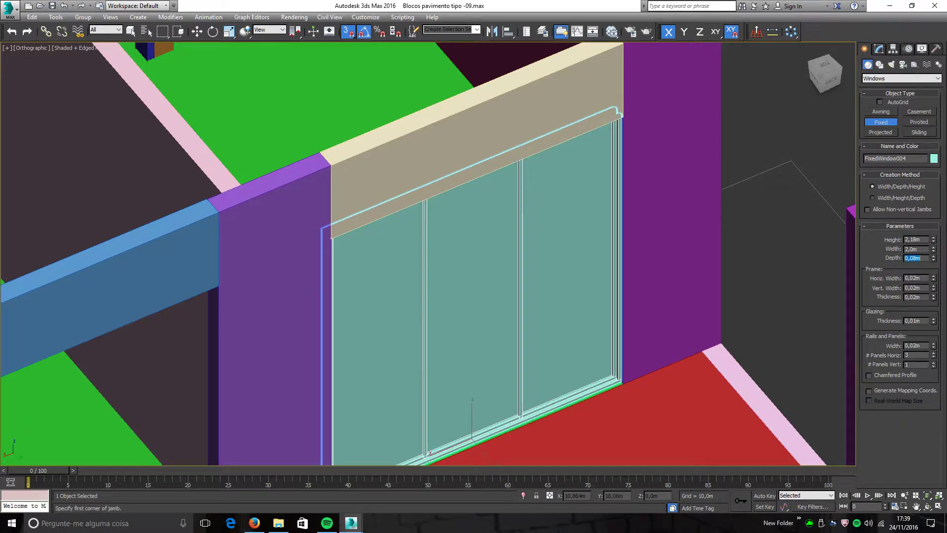
Step: Divide the 2.0 m wide balcony window into 2 horizontal panels
scroll(616, 255, "down", 2)
middle_click_drag(611, 335, 538, 264, "alt")
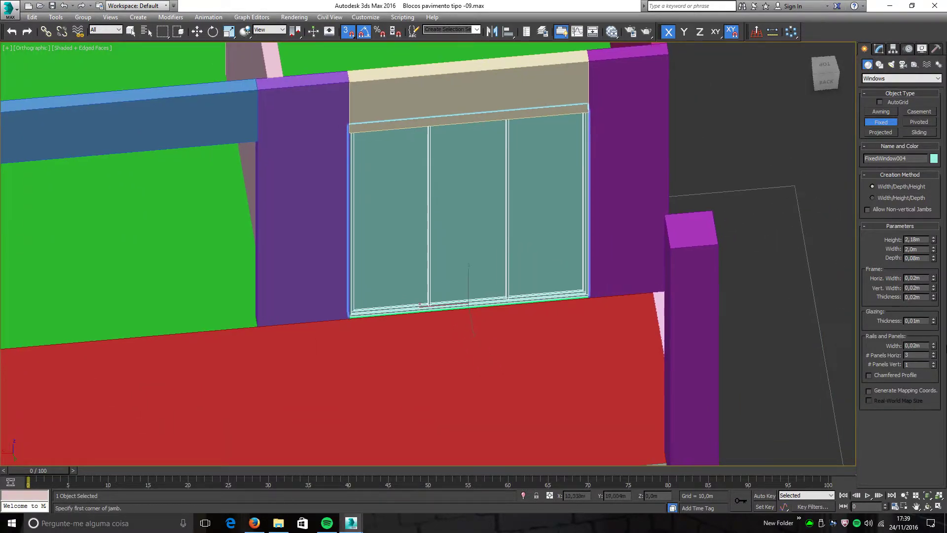
left_click(934, 357)
Step: Create a fixed window 2.8 m wide and 2.18 m high in the larger balcony opening beside the purple dividing wall
scroll(622, 281, "down", 3)
mouse_move(621, 281)
middle_mouse_down("alt")
mouse_move(623, 268)
mouse_move(582, 265)
mouse_move(611, 269)
middle_mouse_up("alt")
scroll(582, 265, "up", 2)
middle_click_drag(404, 270, 372, 244, "alt")
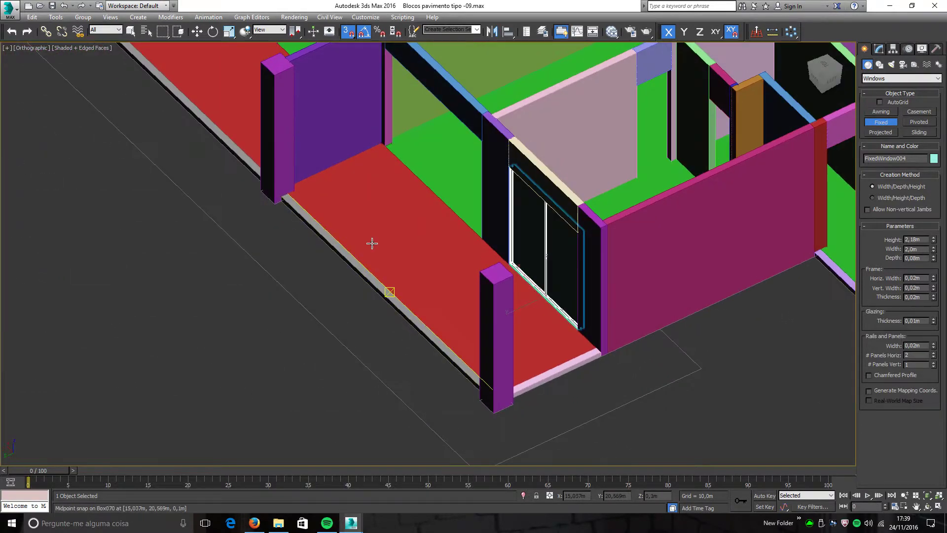
scroll(390, 148, "up", 5)
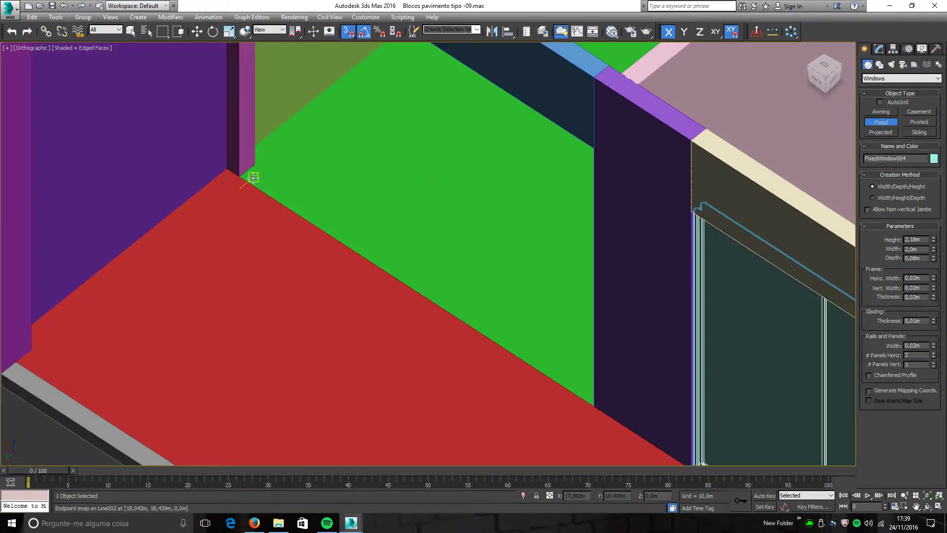
left_click(238, 175)
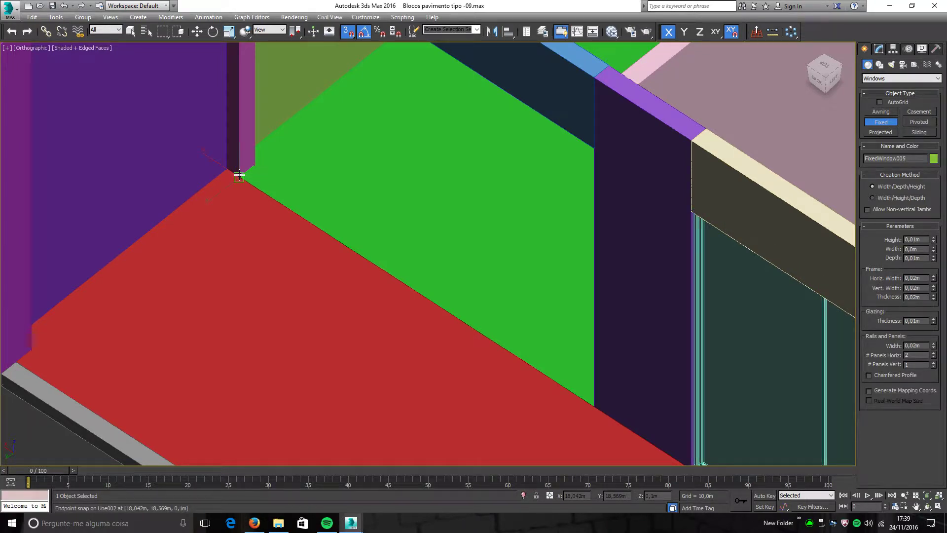
mouse_move(239, 175)
left_mouse_down()
mouse_move(463, 267)
mouse_move(561, 365)
mouse_move(590, 409)
mouse_move(594, 399)
mouse_move(592, 413)
mouse_move(594, 404)
left_mouse_up()
key("F3")
scroll(592, 413, "up", 5)
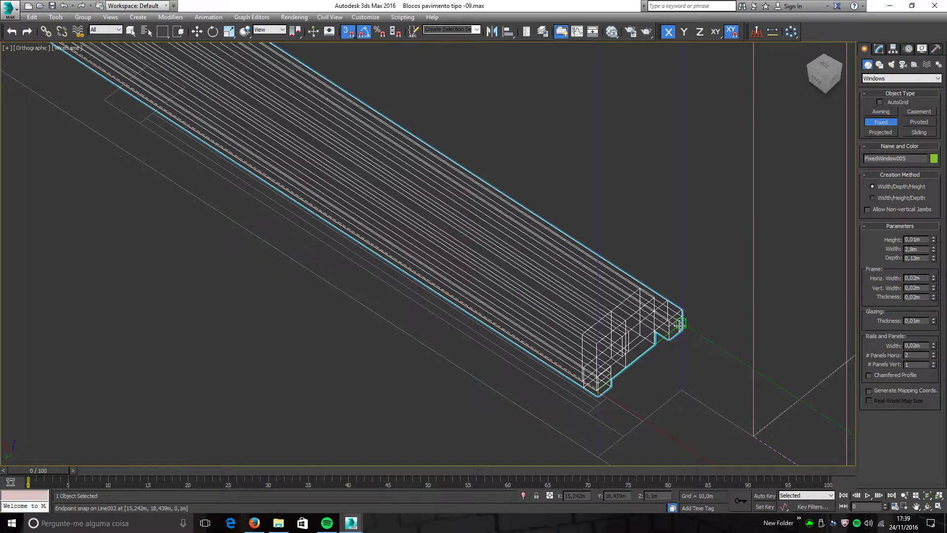
left_click(680, 323)
scroll(680, 323, "down", 4)
left_click(656, 118)
scroll(636, 117, "down", 3)
key("F3")
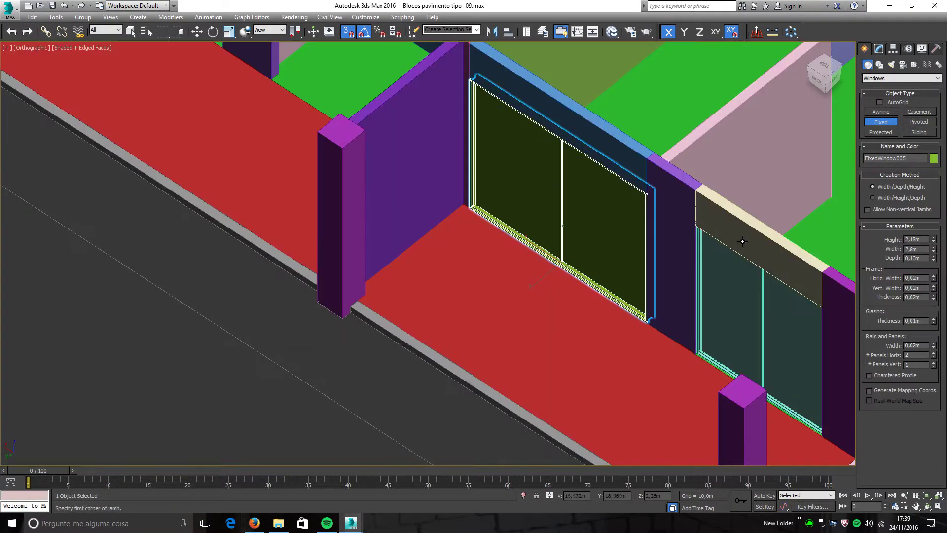
Step: Set the depth of the 2.8 m wide balcony window to 0.08 m
left_click(920, 260)
type(",08")
key("Return")
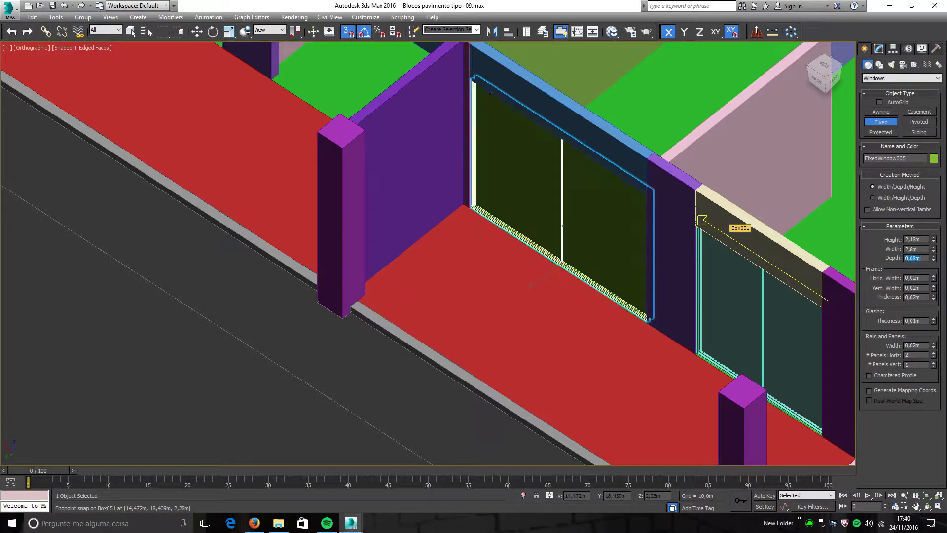
Step: Examine the neighbouring balcony's openings and the recessed doorway between the red pillar and the pink post
scroll(288, 222, "down", 4)
scroll(412, 239, "down", 2)
middle_click_drag(413, 241, 627, 249, "alt")
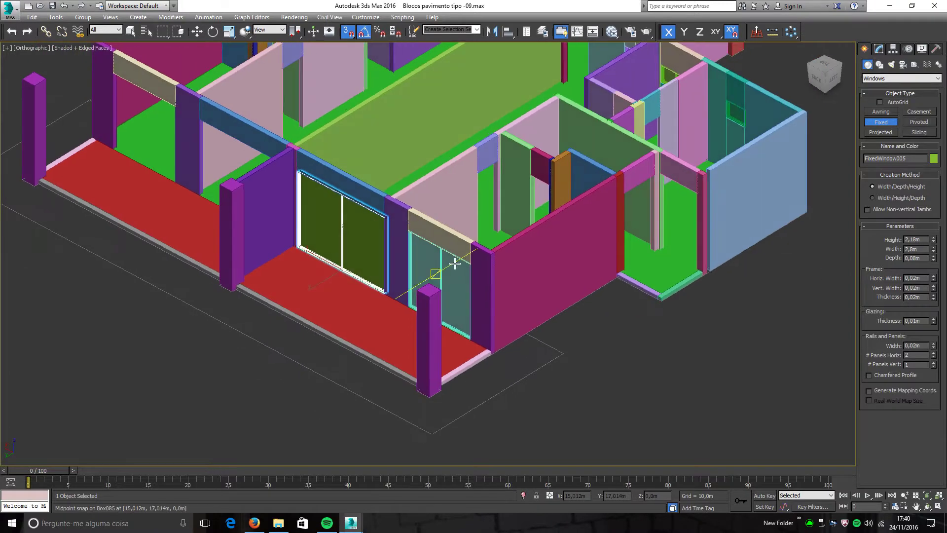
scroll(647, 256, "up", 6)
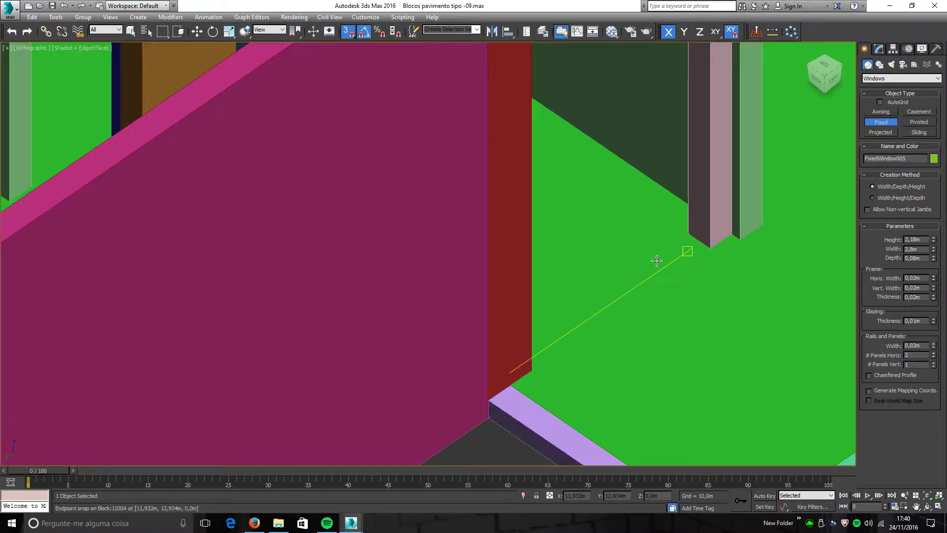
key("F3")
key("F3")
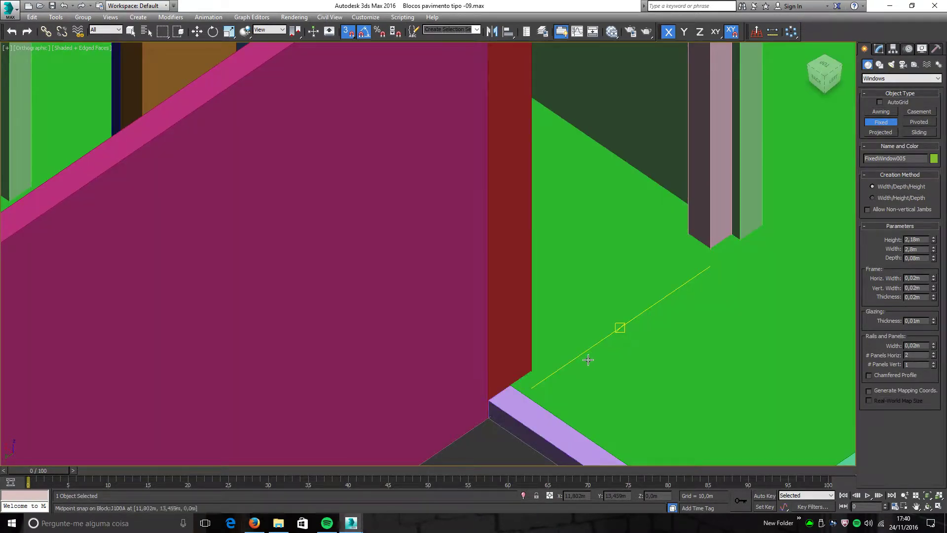
key("F3")
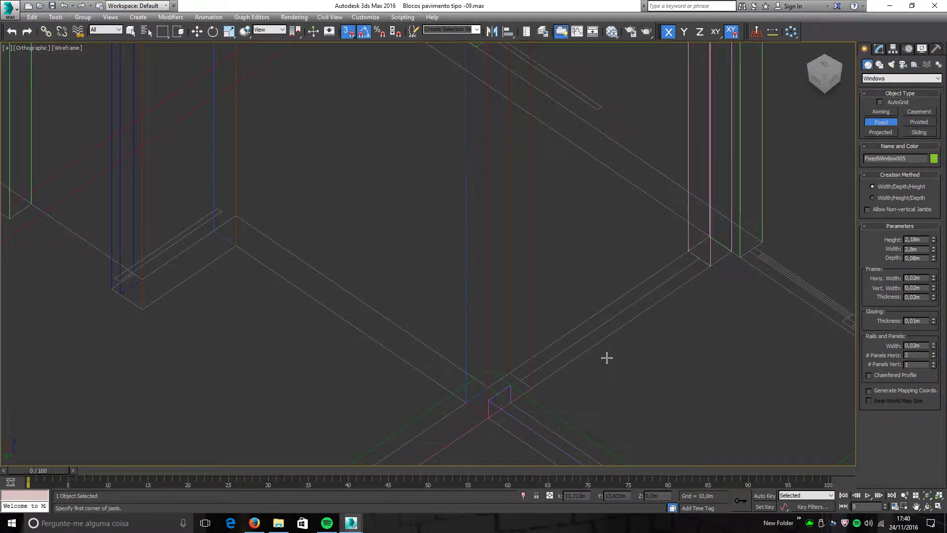
scroll(546, 370, "down", 2)
scroll(523, 360, "down", 2)
key("F3")
scroll(524, 370, "down", 2)
scroll(377, 389, "up", 2)
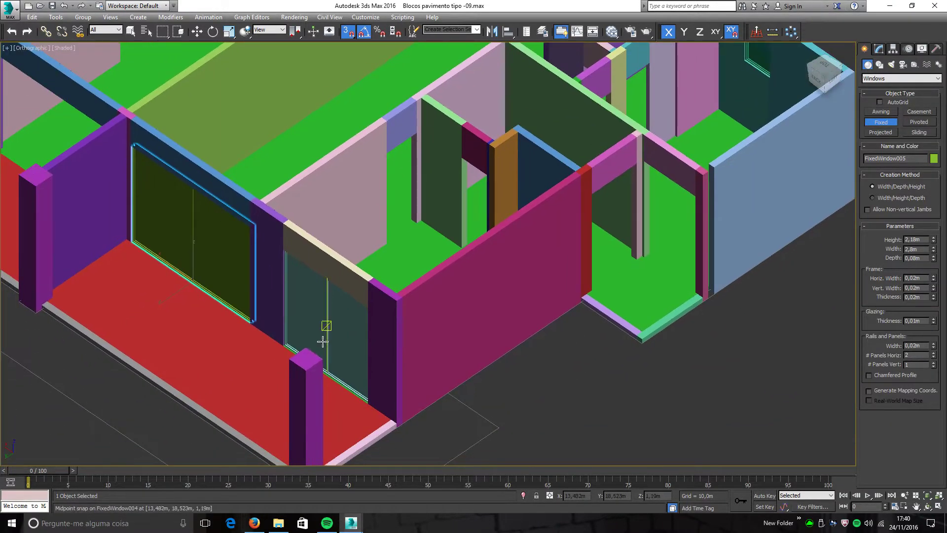
middle_click_drag(227, 322, 430, 397)
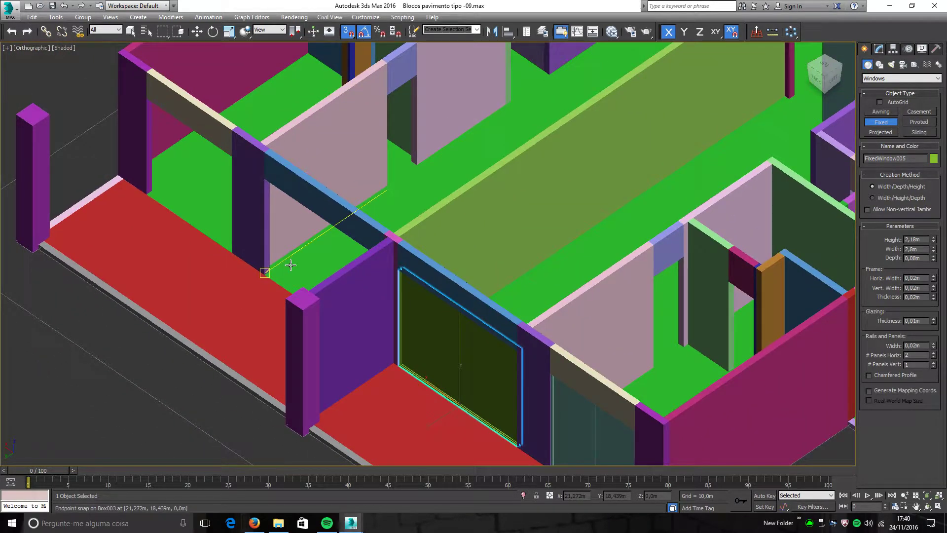
scroll(258, 289, "up", 2)
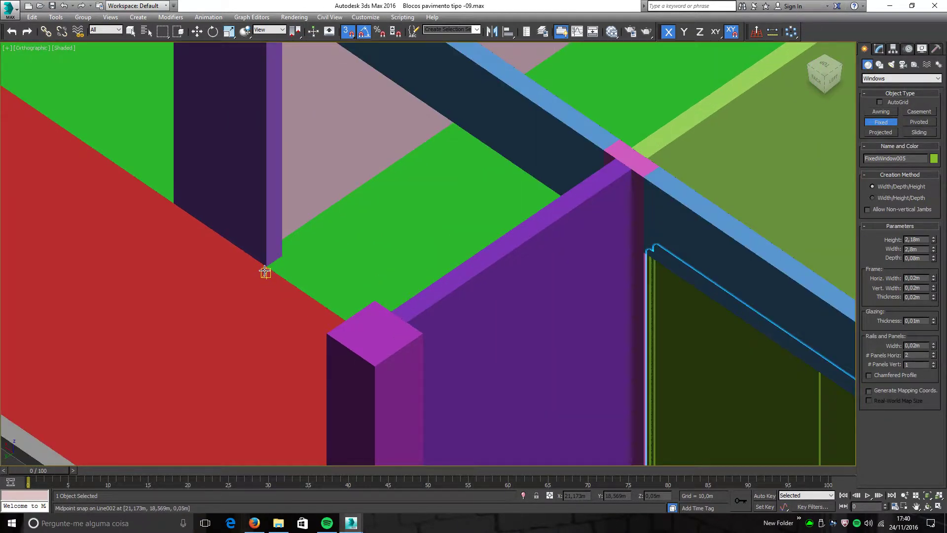
scroll(265, 270, "up", 2)
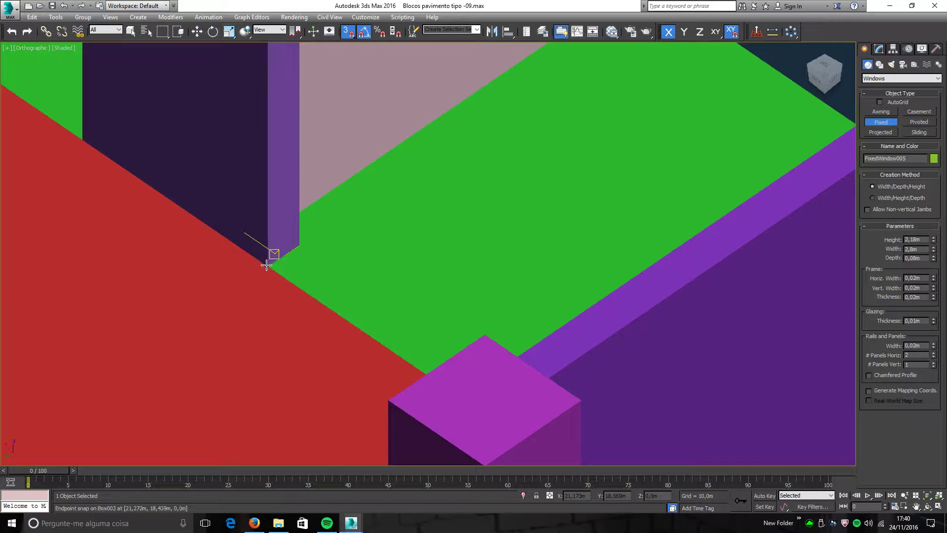
scroll(267, 266, "down", 6)
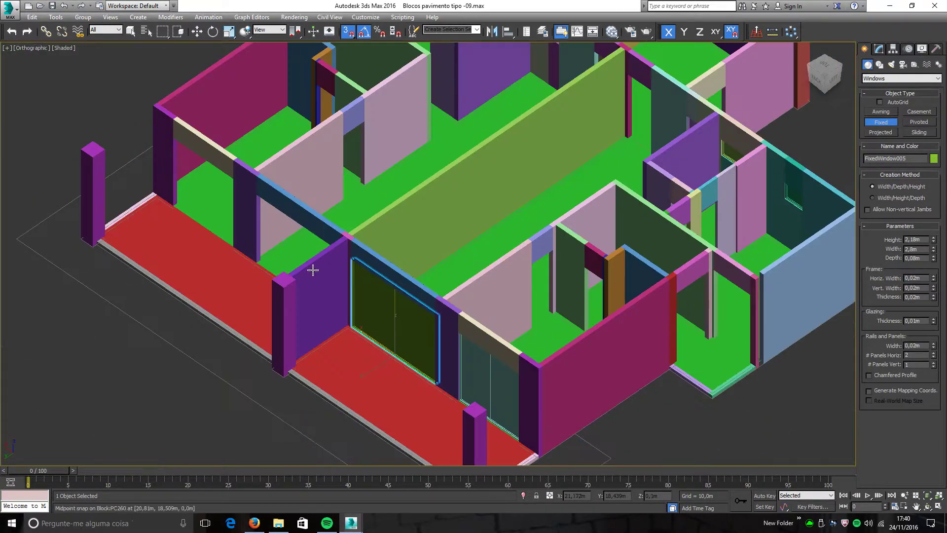
scroll(513, 285, "up", 5)
key("F3")
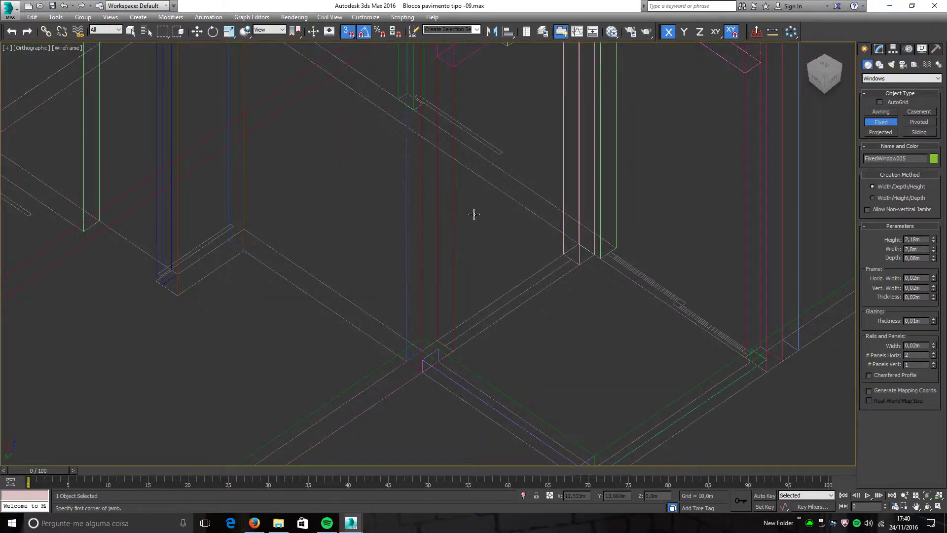
key("F3")
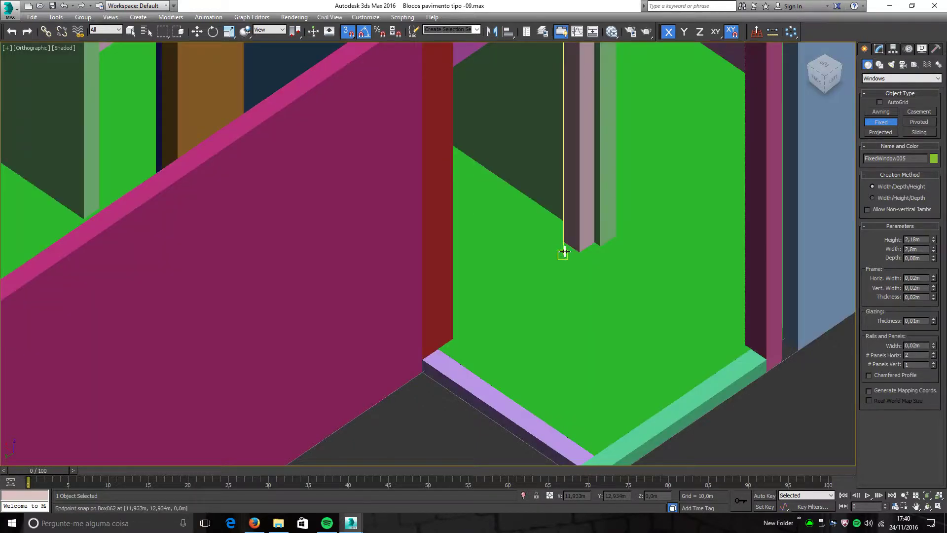
Step: Create a fixed window 1.05 m wide and 0.13 m deep in the opening between the red pillar and the pink post
scroll(578, 257, "up", 2)
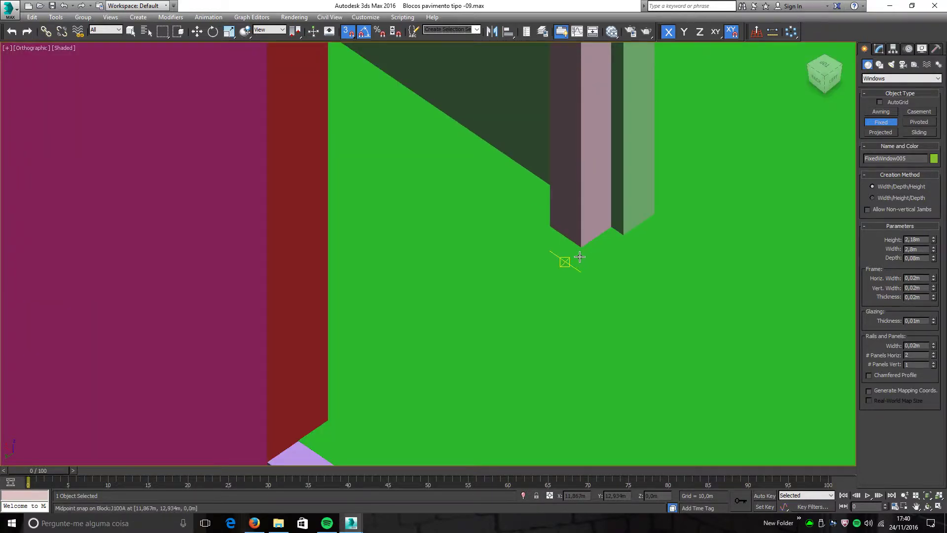
key("F3")
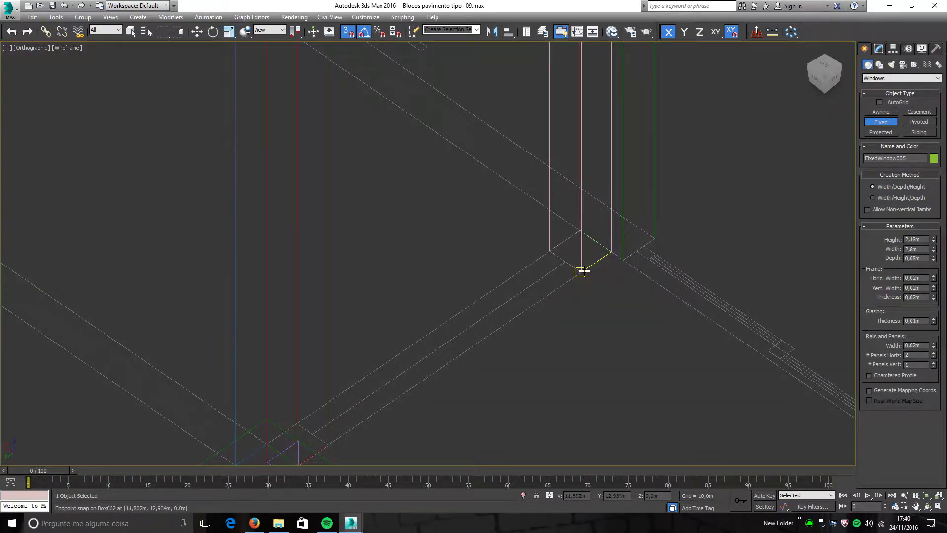
key("F3")
key("F3")
key("F3")
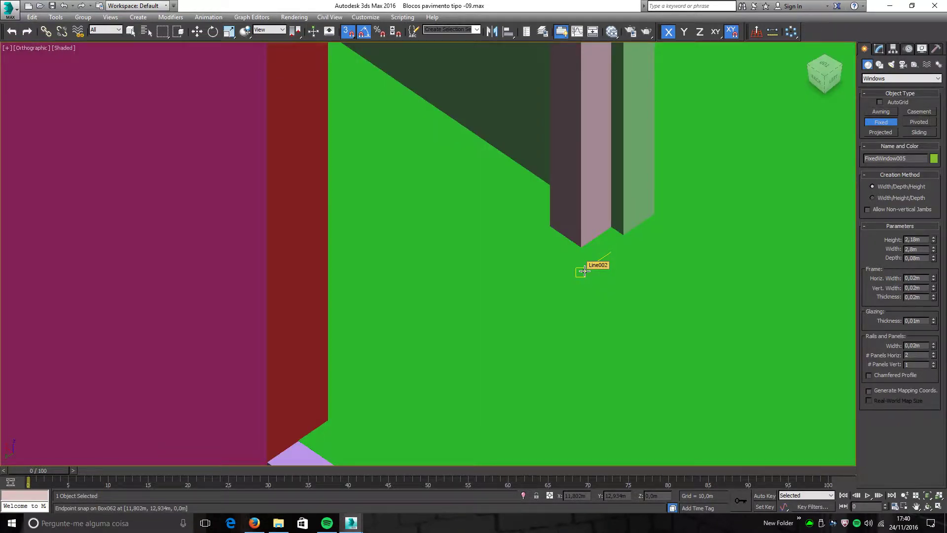
scroll(584, 271, "down", 2)
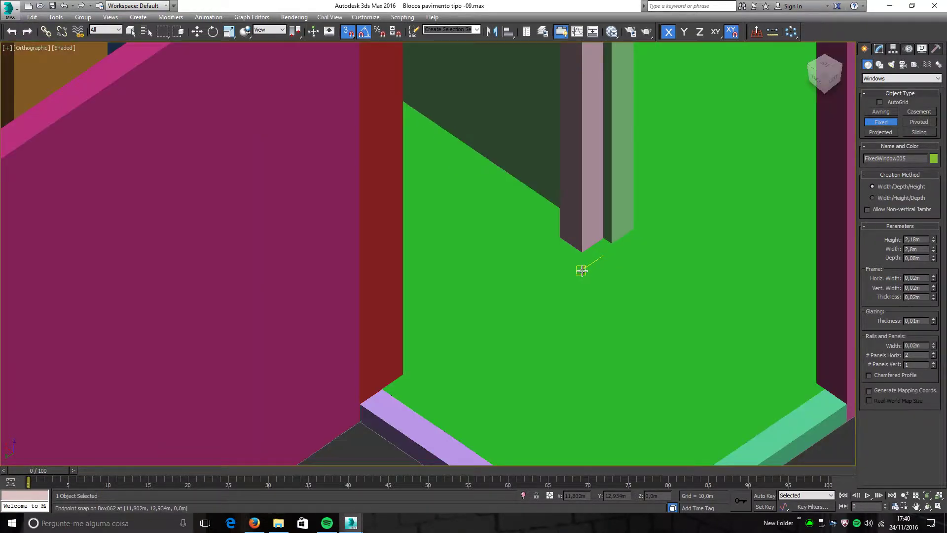
key("F3")
middle_click_drag(572, 274, 577, 272)
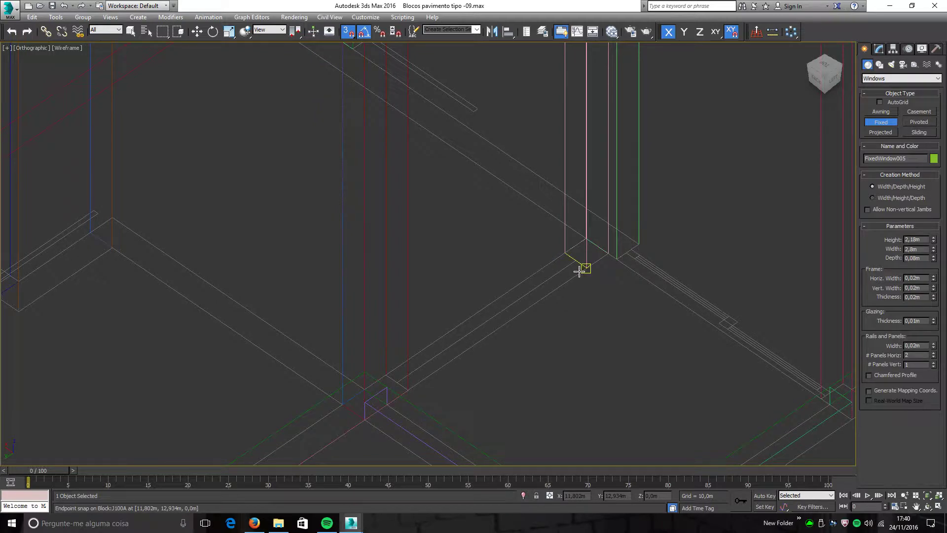
left_click_drag(585, 268, 409, 385)
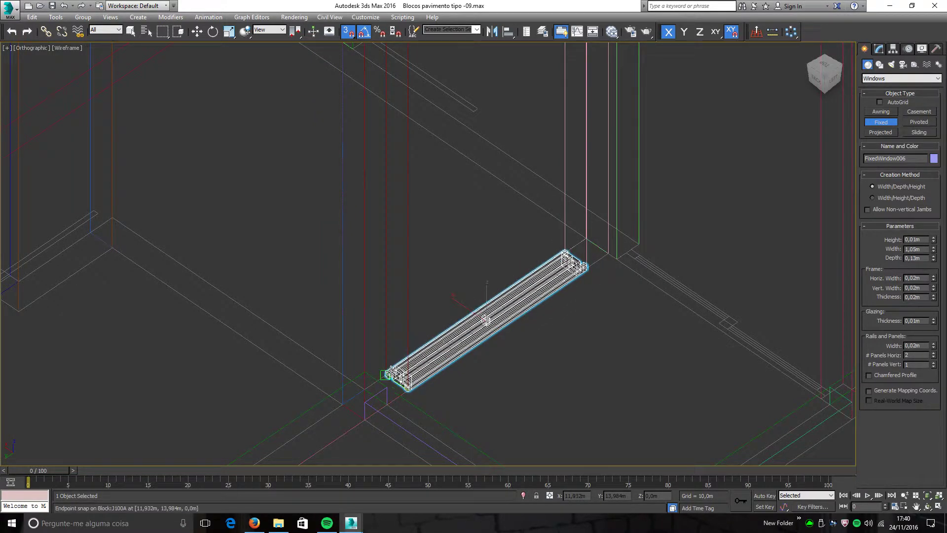
left_click(386, 371)
middle_click_drag(445, 191, 448, 349)
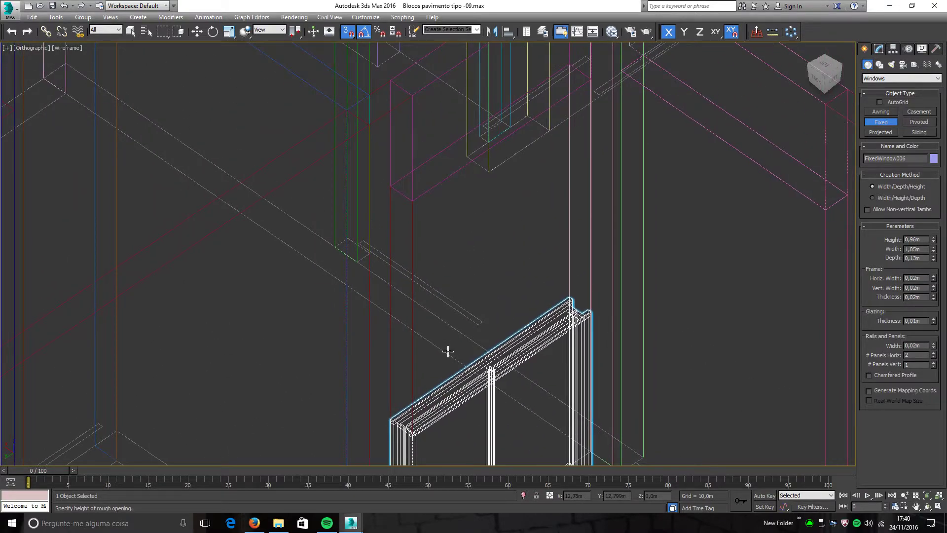
left_click(424, 192)
key("F3")
Step: Set the new window's height to 2.18 m and raise it to a Z position of 0.1 m
scroll(434, 198, "down", 4)
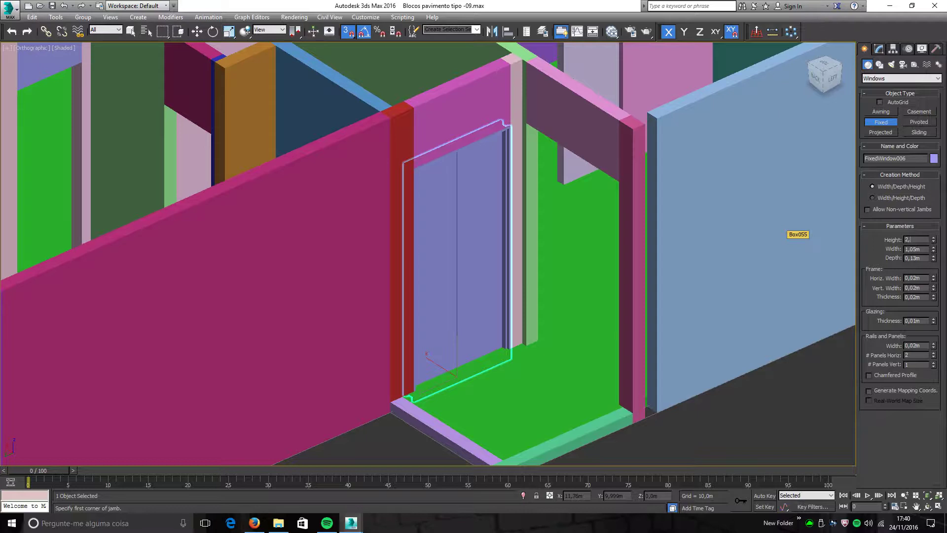
key("Return")
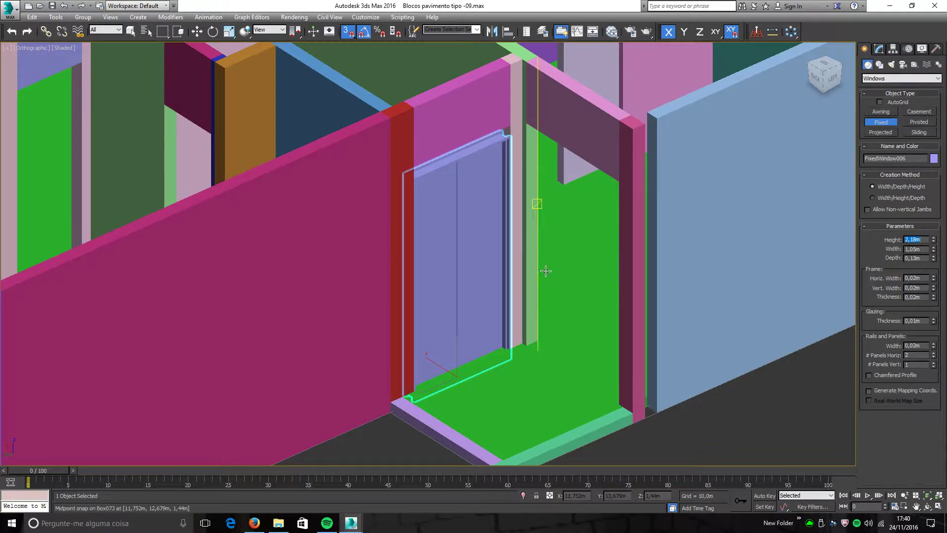
middle_click_drag(535, 205, 519, 180)
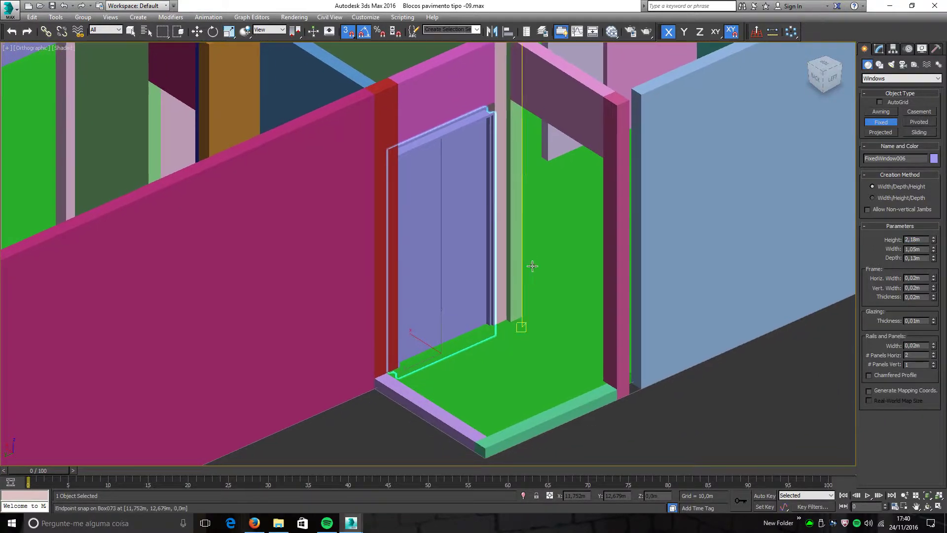
left_click(196, 31)
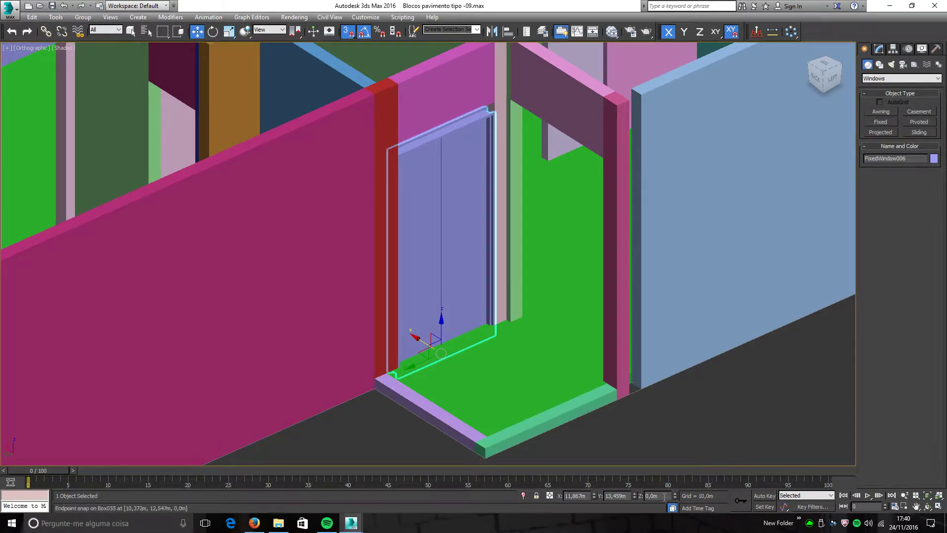
key("Return")
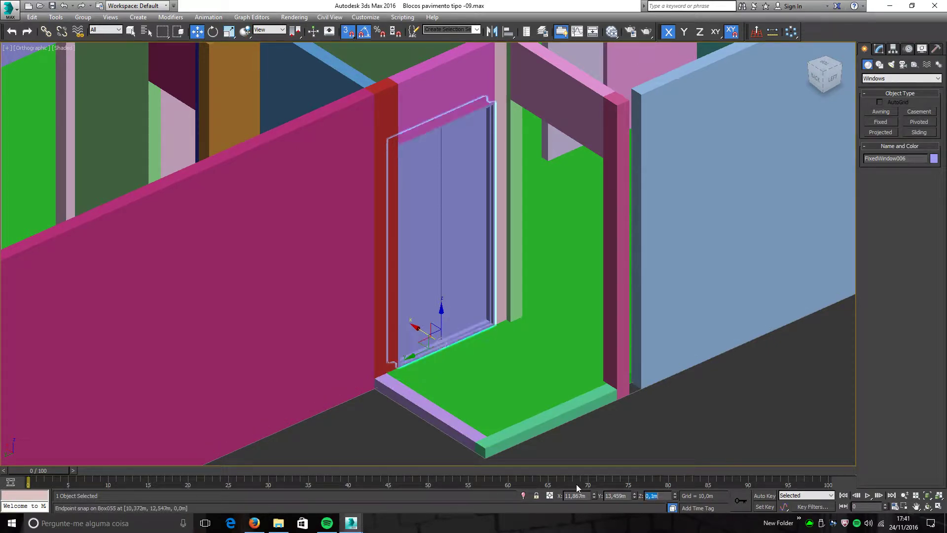
Step: Set the depth of the 1.05 m wide window to 0.08 m
middle_click_drag(594, 460, 514, 343, "alt")
left_click(881, 51)
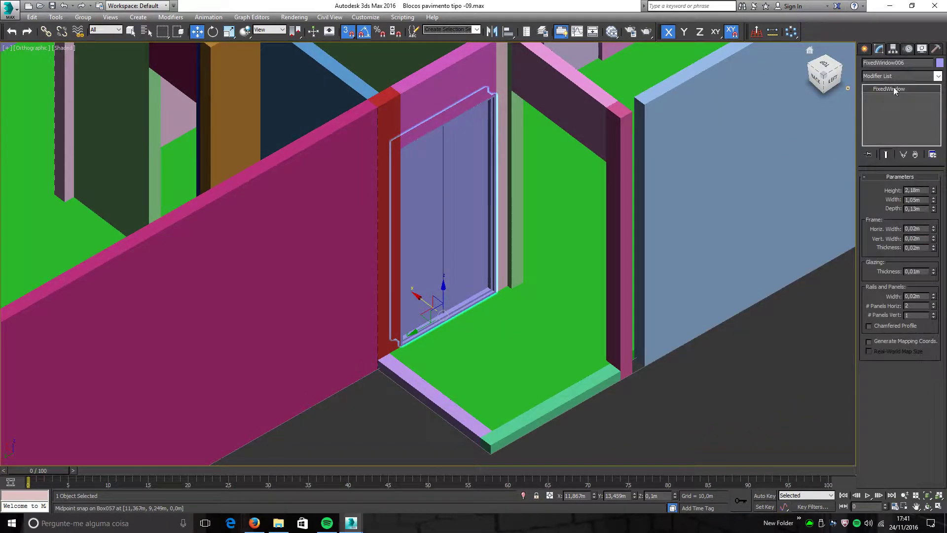
type("0,08")
key("Return")
middle_click_drag(545, 268, 558, 264)
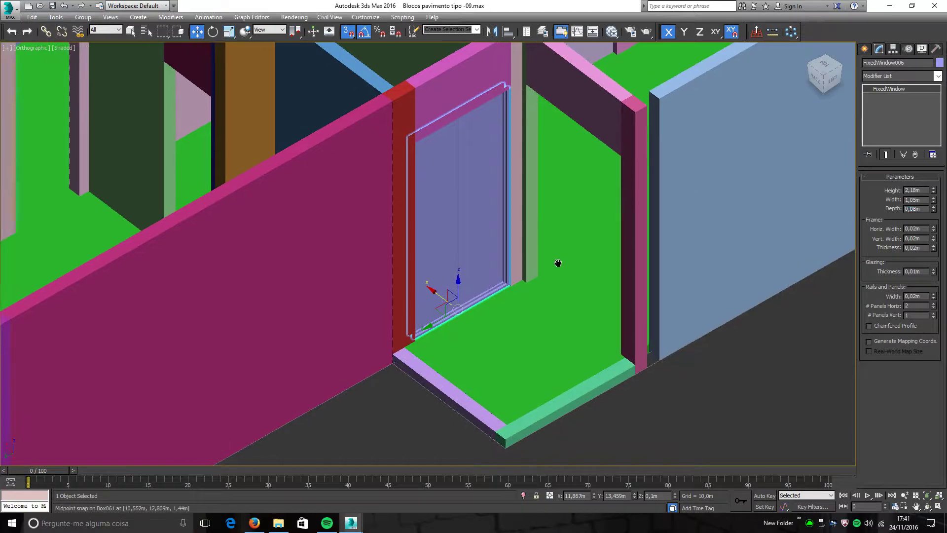
Step: Examine how the 1.05 m wide window's frame sits in its opening and above the green floor
scroll(554, 275, "up", 8)
key("F4")
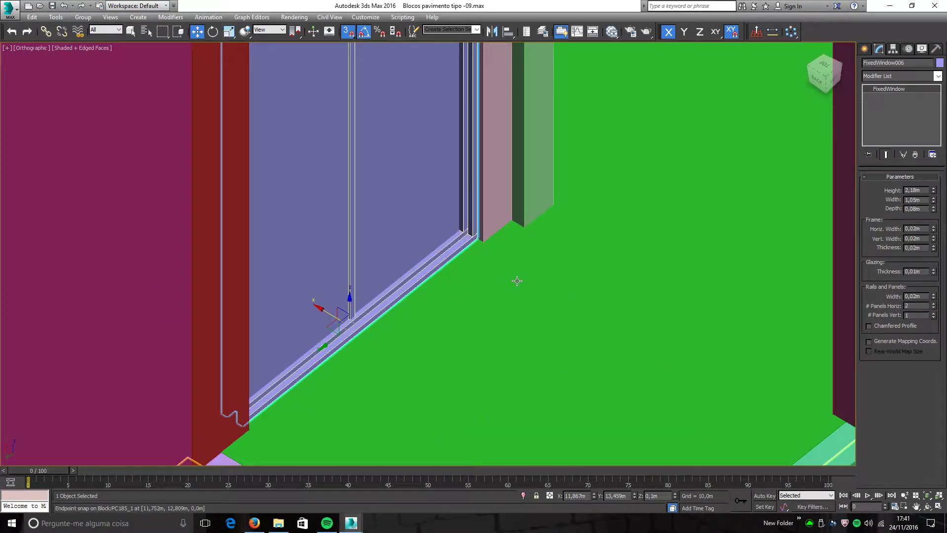
key("F4")
scroll(502, 286, "down", 5)
middle_click_drag(500, 282, 495, 264, "alt")
scroll(496, 312, "up", 6)
middle_click_drag(545, 316, 529, 207, "alt")
scroll(526, 335, "down", 8)
scroll(528, 186, "up", 4)
scroll(535, 277, "up", 3)
middle_click_drag(535, 277, 468, 260, "alt")
Step: Check the dimensions of the lintels above the 1.05 m wide window and the adjacent recess opening
scroll(542, 283, "down", 3)
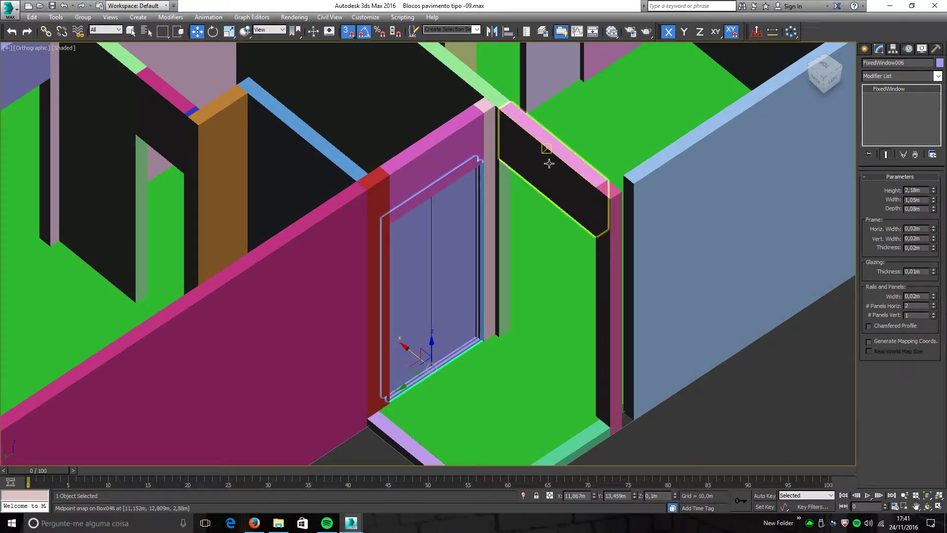
left_click(434, 144)
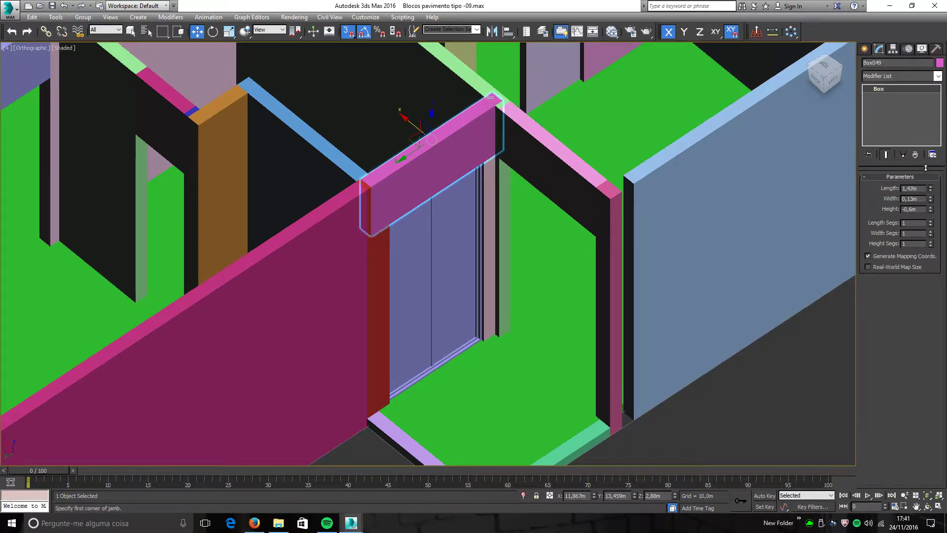
left_click(531, 175)
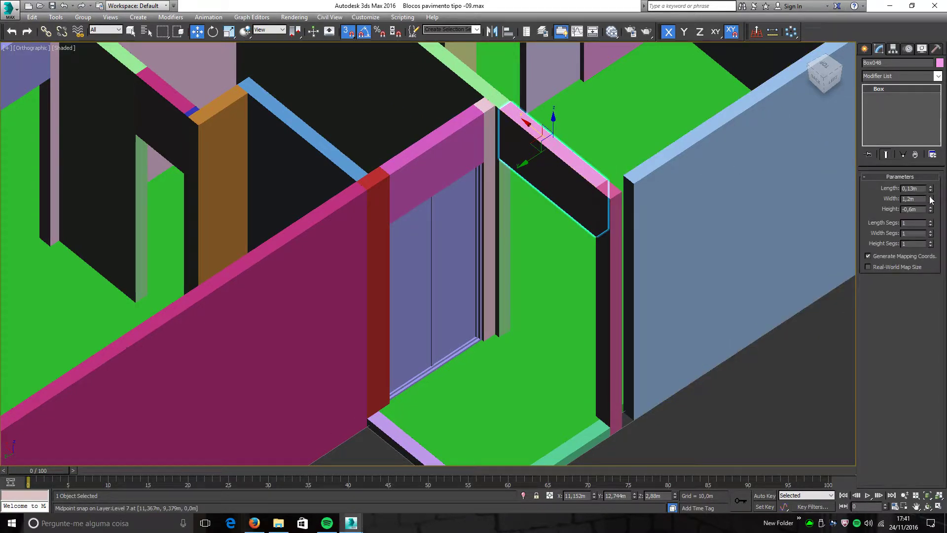
middle_click_drag(602, 228, 384, 255)
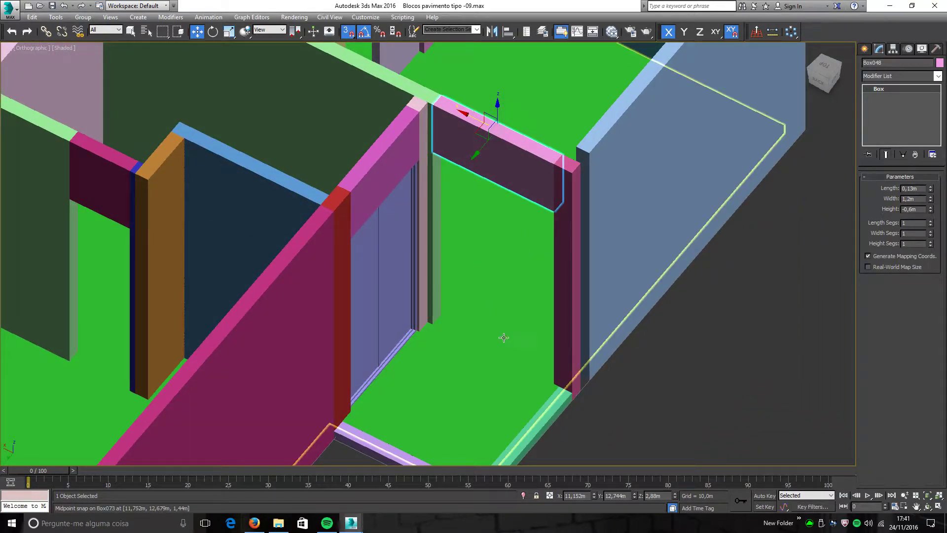
middle_click_drag(504, 302, 501, 328, "alt")
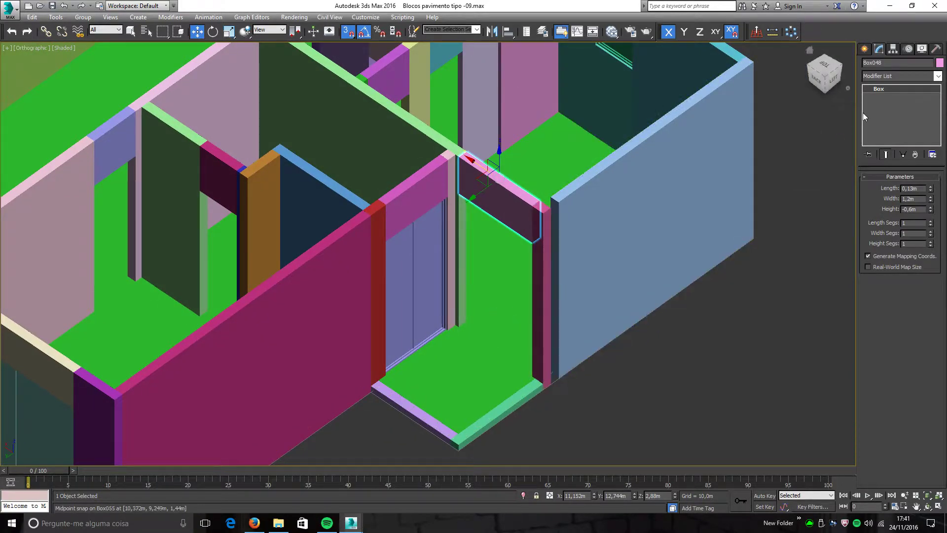
Step: Switch the geometry category to Standard Primitives, return it to Windows, and clear the lintel selection
left_click(865, 49)
middle_click_drag(745, 229, 731, 211)
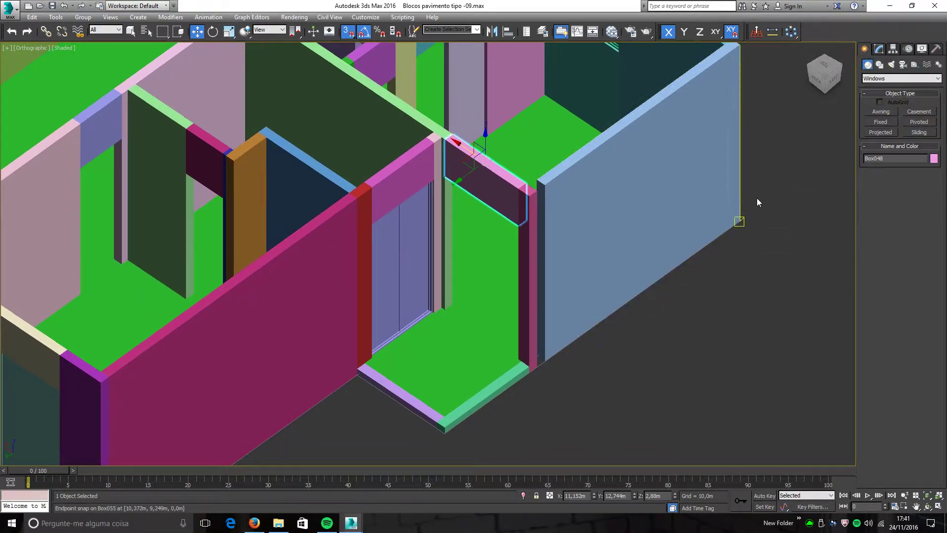
middle_click_drag(726, 294, 717, 260)
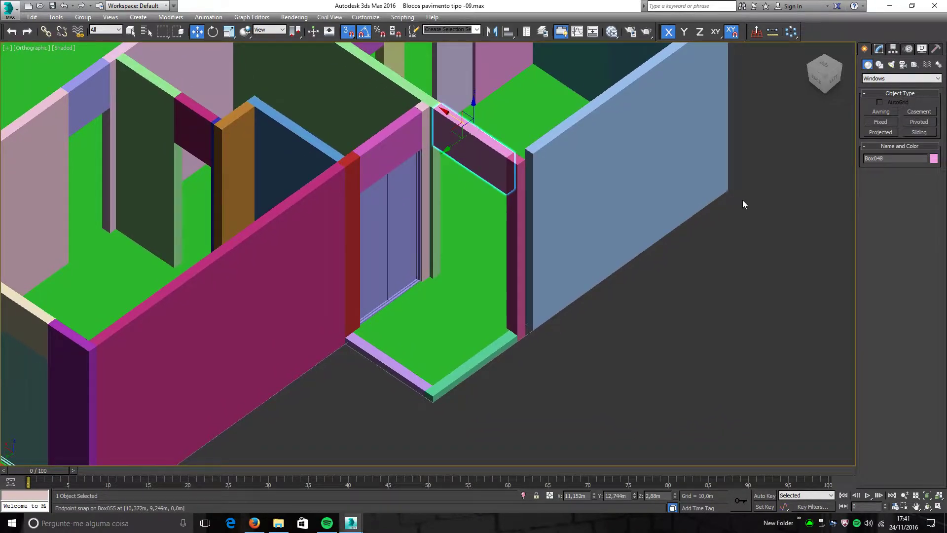
left_click(881, 122)
left_click(882, 78)
left_click(881, 87)
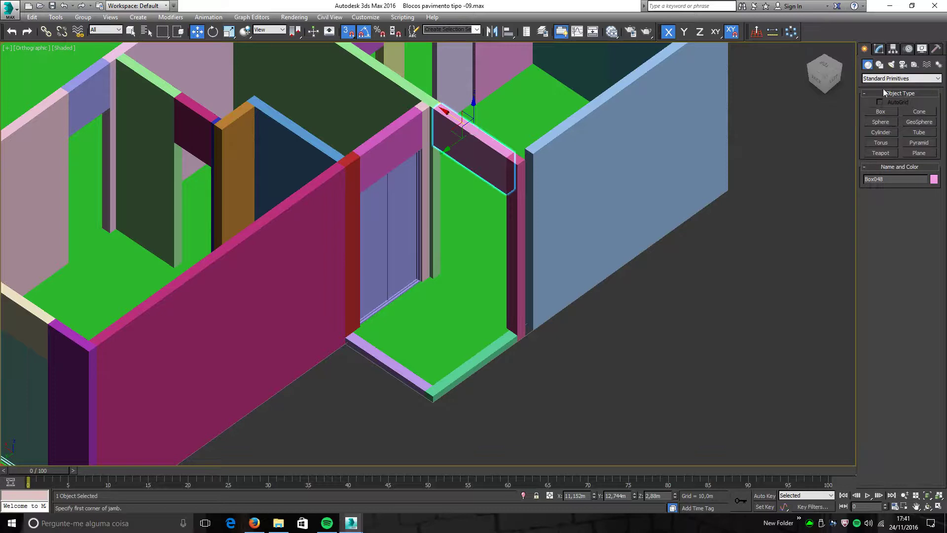
left_click(883, 79)
left_click(883, 79)
left_click(885, 79)
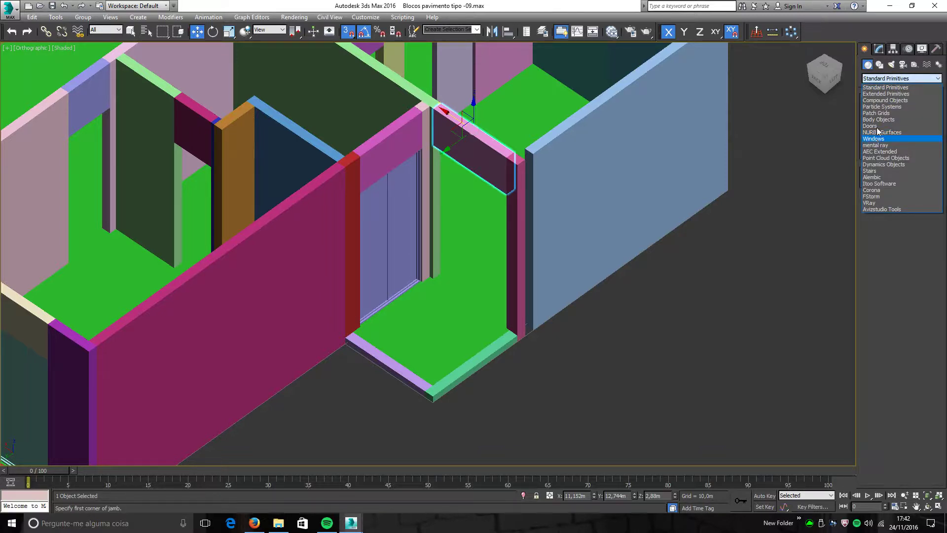
left_click(881, 89)
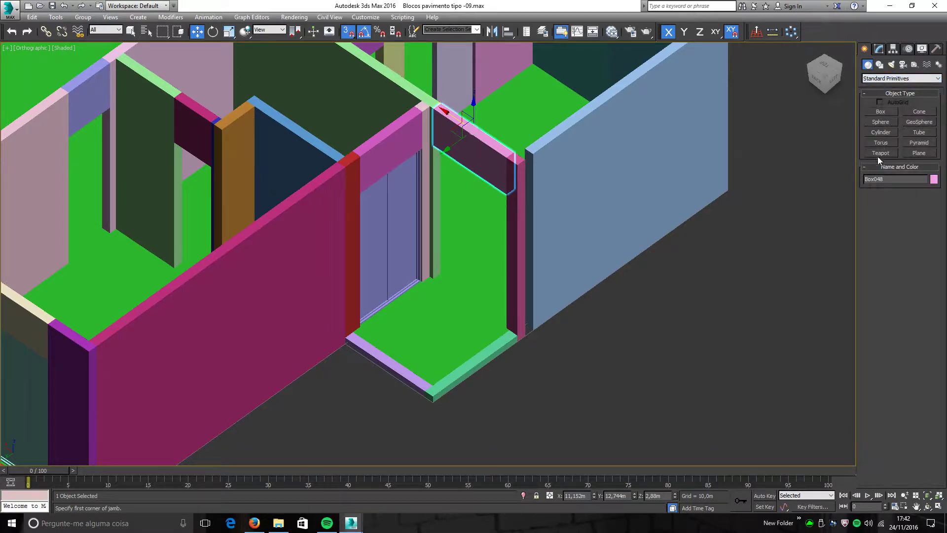
left_click(879, 80)
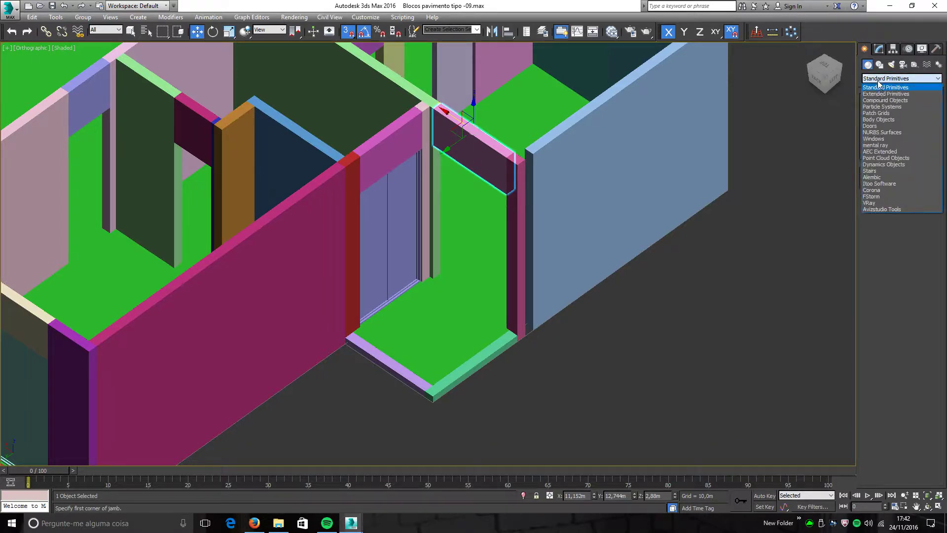
left_click(878, 139)
middle_click_drag(776, 193, 704, 204)
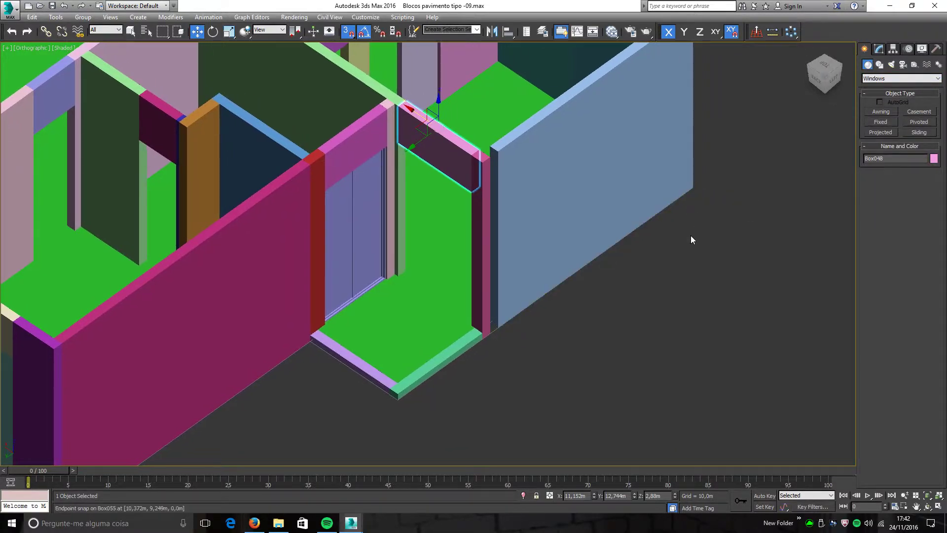
left_click(666, 297)
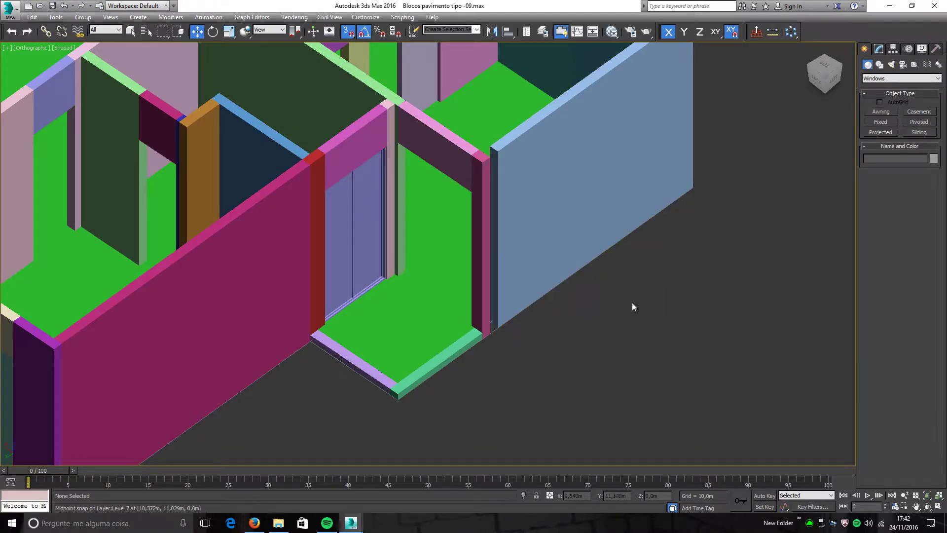
key("x")
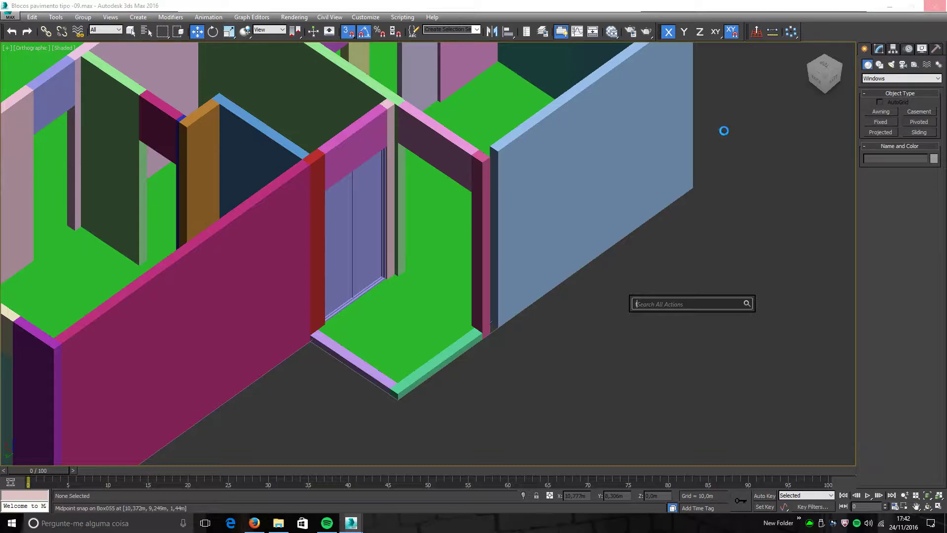
type("fix")
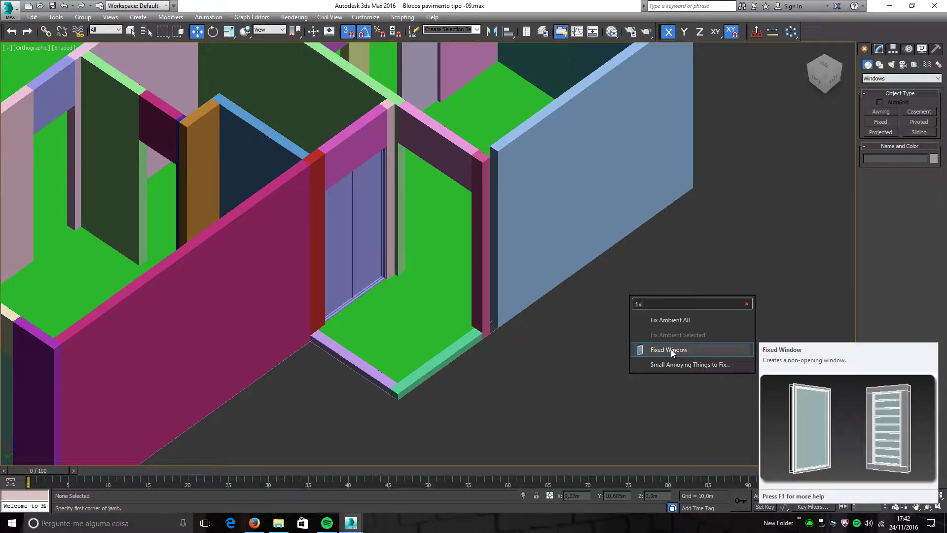
type("ed")
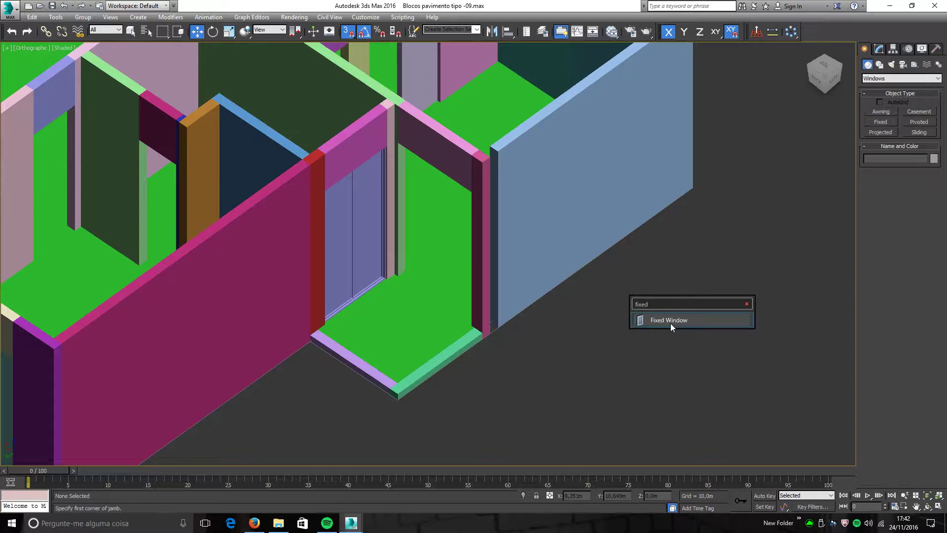
left_click(688, 271)
Step: Start a fixed window 1.2 m wide across the recess opening between the green post and the pink pillar
middle_click_drag(546, 261, 546, 241)
type("x")
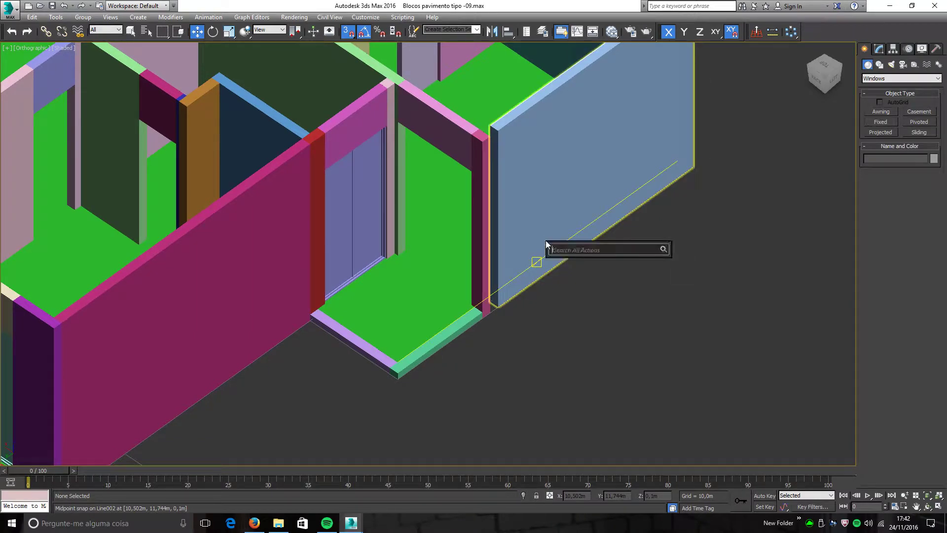
type("fixed")
key("Return")
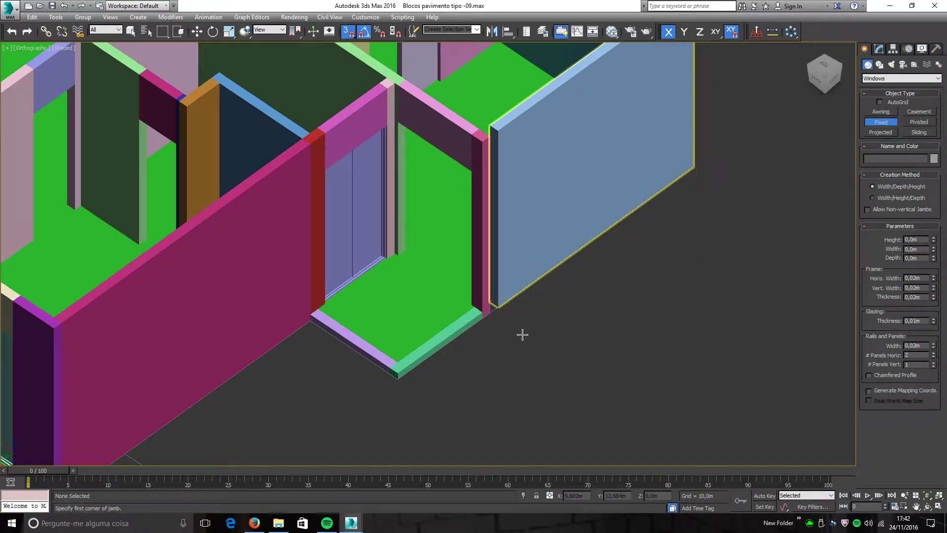
scroll(397, 250, "up", 5)
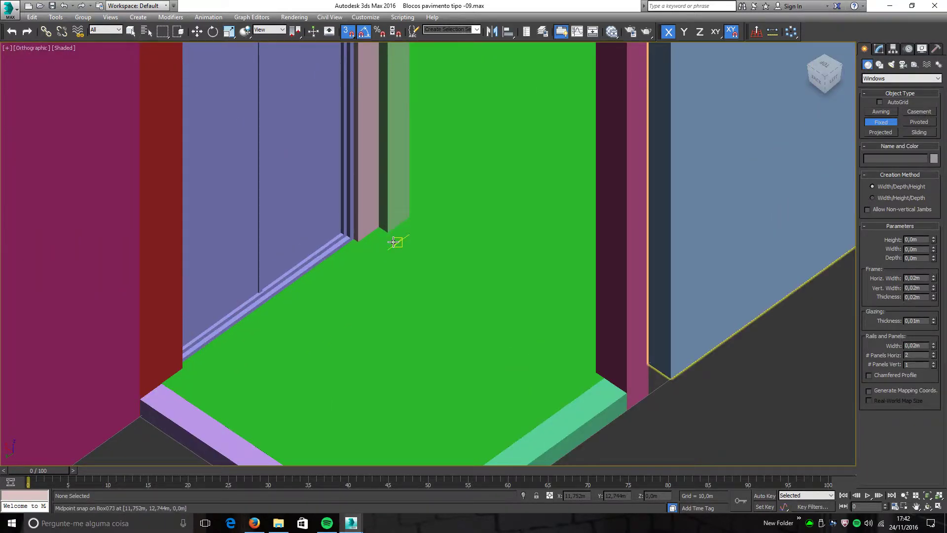
key("F3")
middle_click_drag(387, 251, 352, 196)
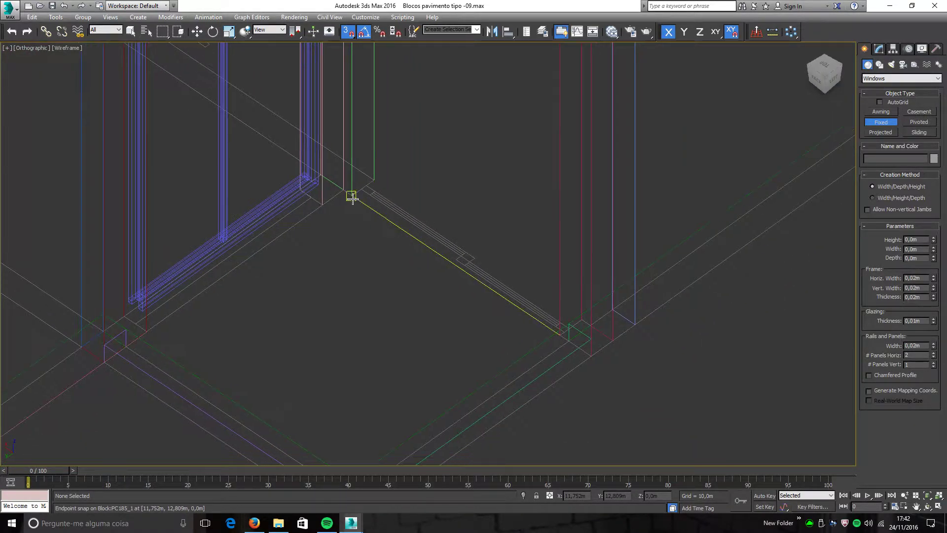
left_click_drag(352, 196, 559, 335)
Step: Give the 1.2 m wide window a depth of 0.13 m, matching the wall thickness at the pillar
scroll(559, 335, "up", 5)
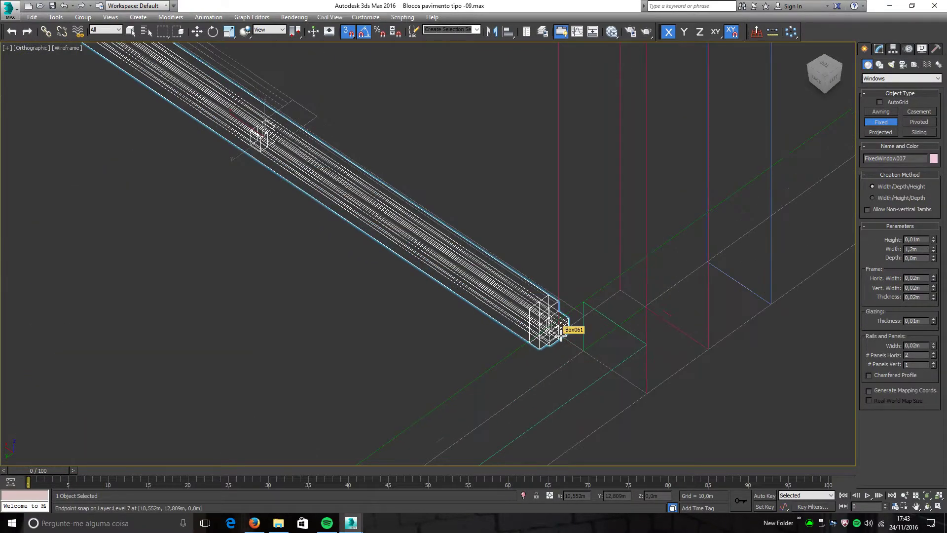
scroll(561, 335, "down", 3)
scroll(571, 330, "up", 6)
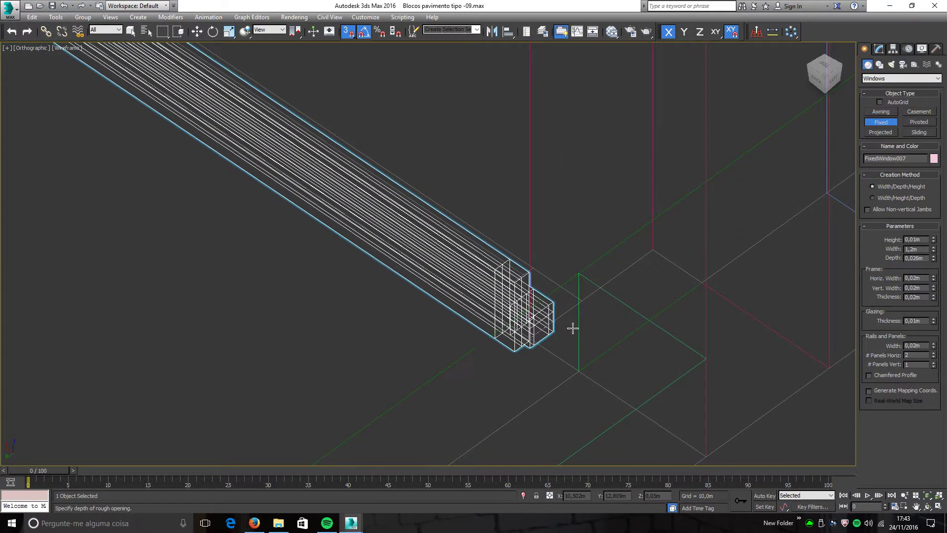
scroll(638, 253, "down", 3)
scroll(631, 276, "down", 4)
scroll(627, 287, "up", 8)
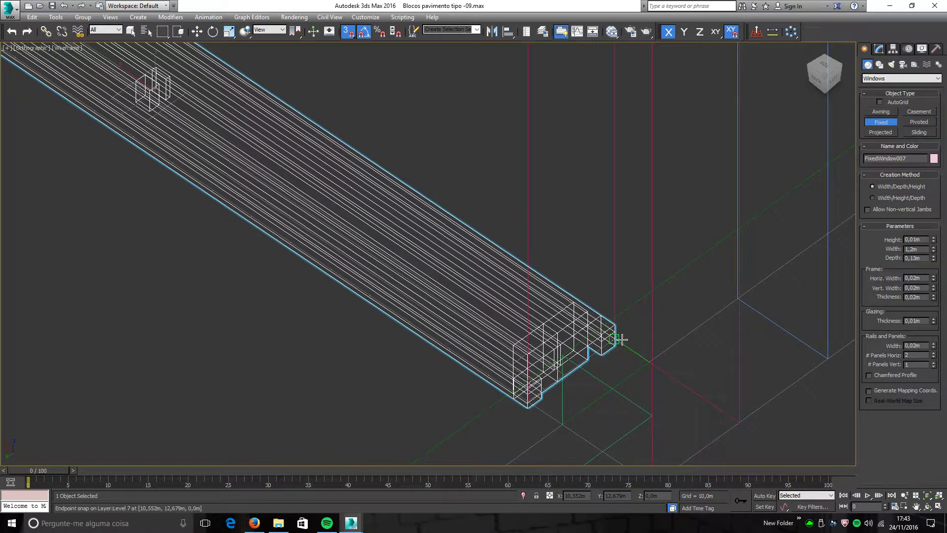
left_click(622, 339)
Step: Finish the 1.2 m wide window with a height of 2.28 m
scroll(621, 350, "down", 8)
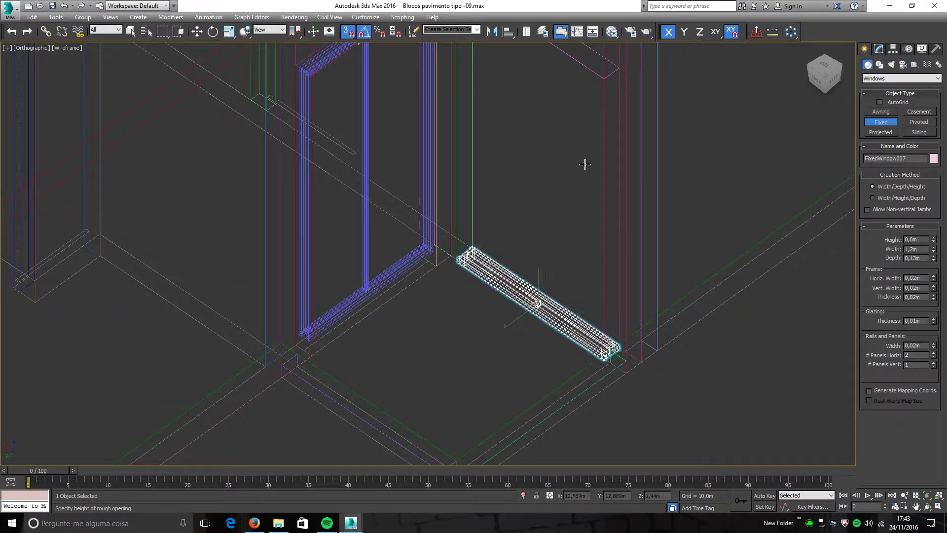
middle_click_drag(600, 78, 601, 128)
scroll(597, 148, "down", 5)
key("F3")
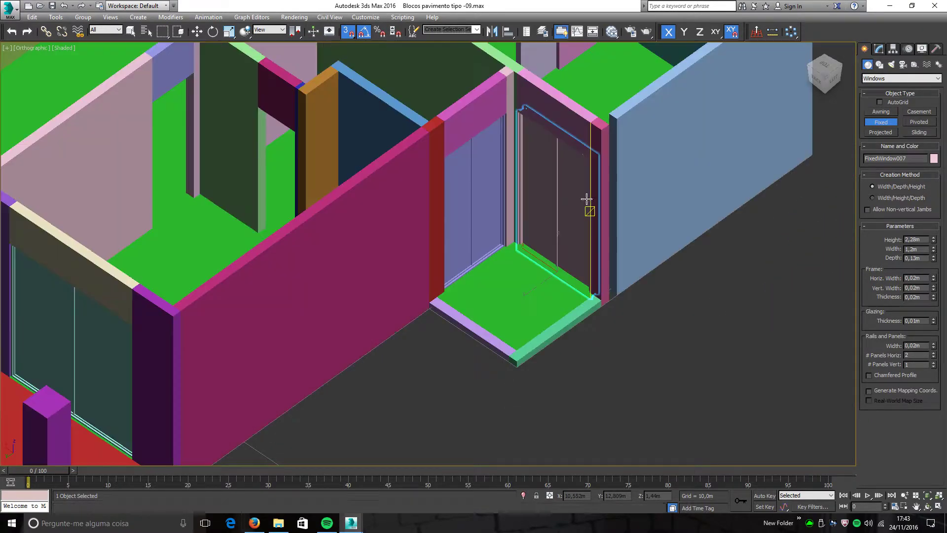
scroll(554, 248, "up", 7)
left_click(553, 248)
Step: Set the 1.2 m wide window's depth to 0.08 m and its height to 2.18 m
middle_click_drag(549, 201, 519, 226, "alt")
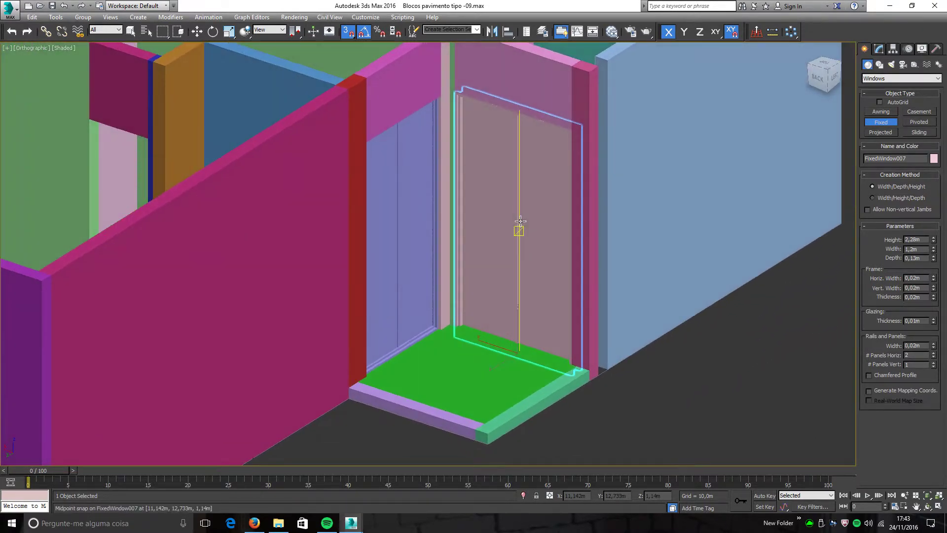
double_click(922, 257)
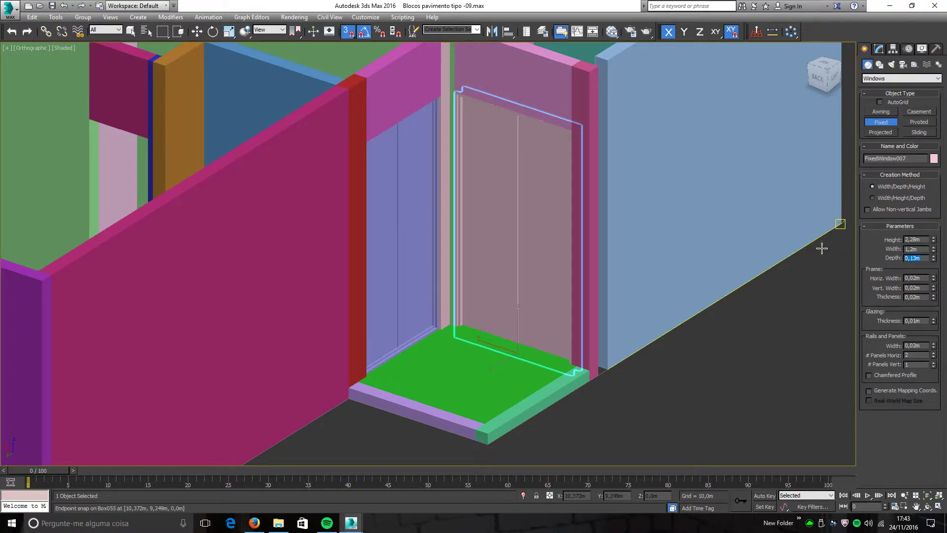
key("Return")
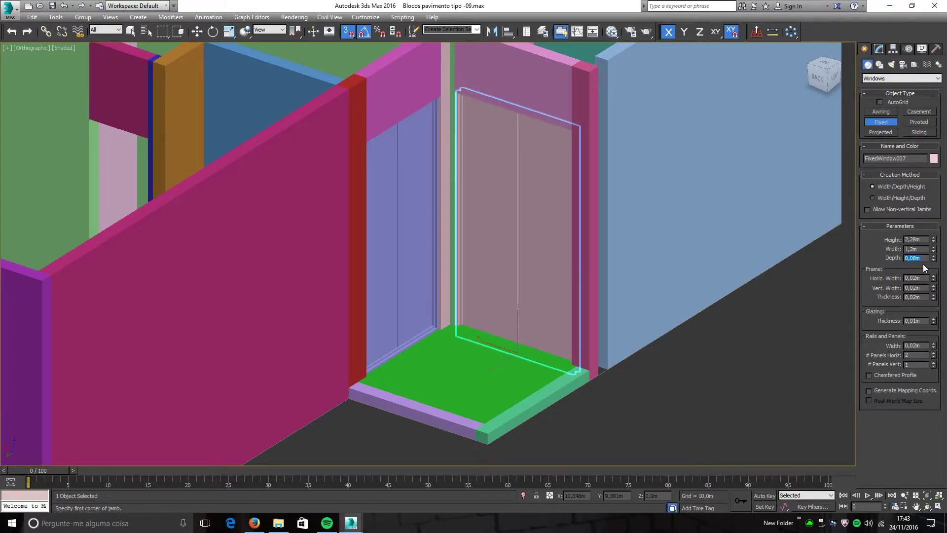
type("1")
key("Return")
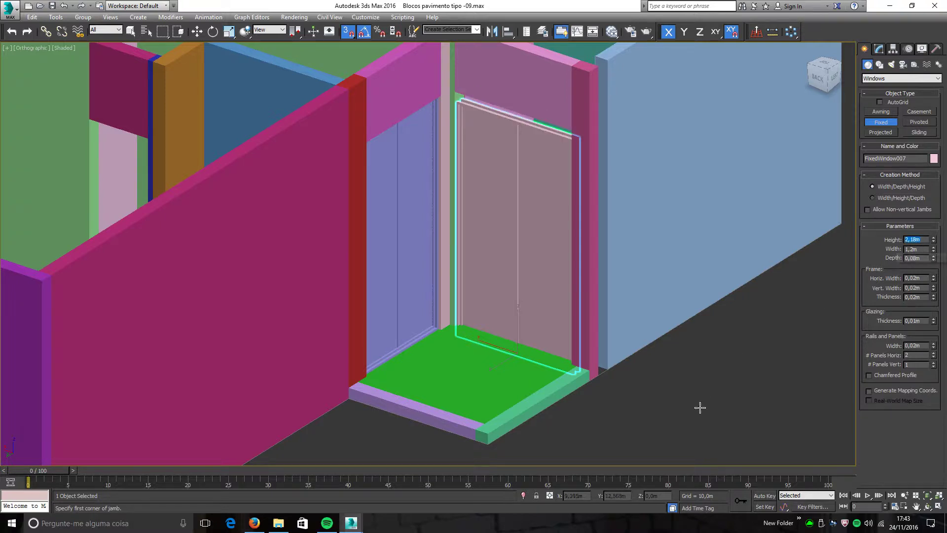
Step: Raise the 1.2 m wide window to a Z position of 0.1 m
left_click(197, 31)
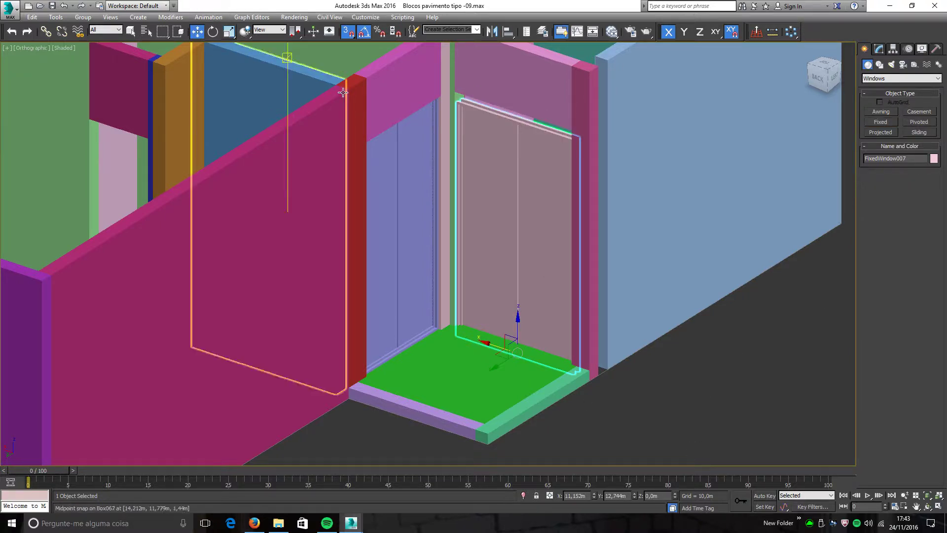
type("0,1")
key("Return")
mouse_move(540, 328)
middle_mouse_down()
mouse_move(536, 338)
mouse_move(605, 334)
mouse_move(579, 338)
mouse_move(558, 323)
middle_mouse_up()
scroll(536, 338, "down", 4)
Step: Remove the Edit Poly modifier from the light blue exterior wall beside the recess
left_click(593, 277)
left_click(878, 48)
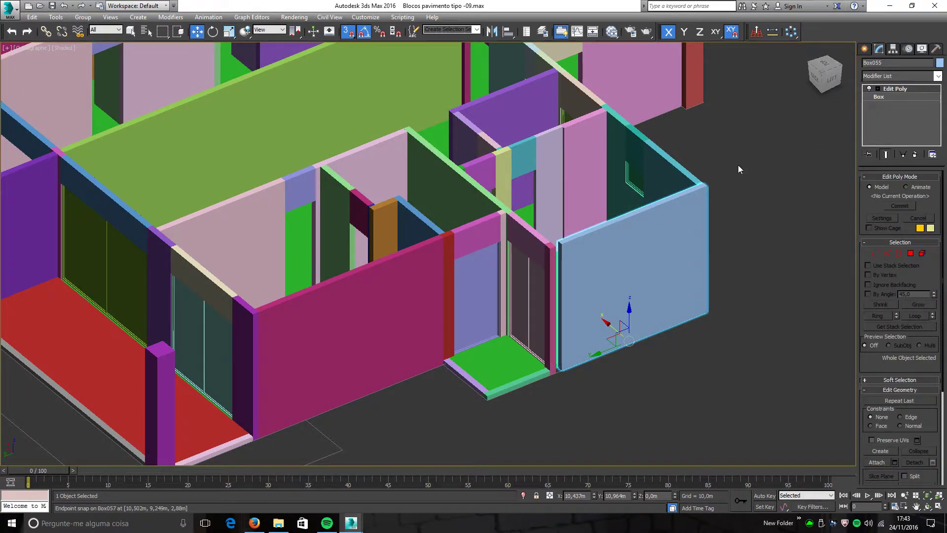
scroll(641, 225, "up", 2)
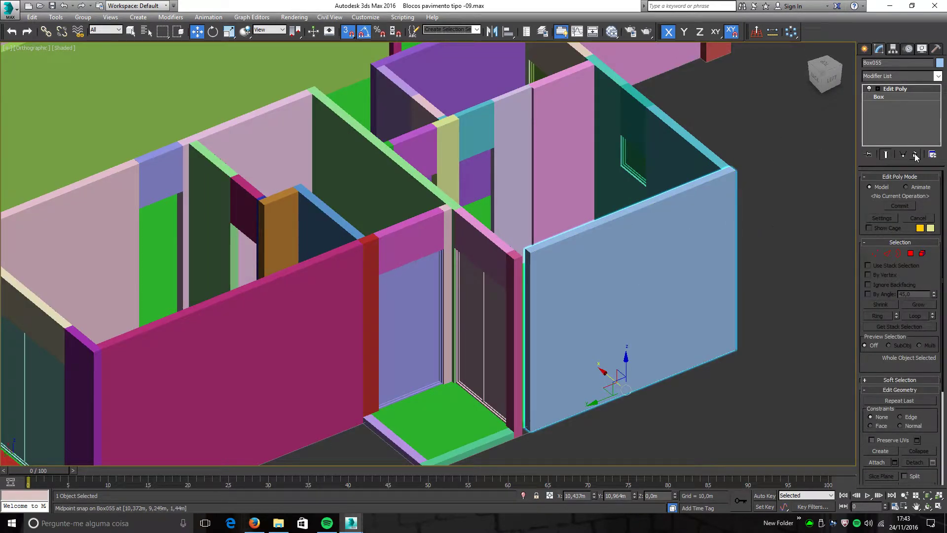
left_click(869, 89)
left_click(870, 89)
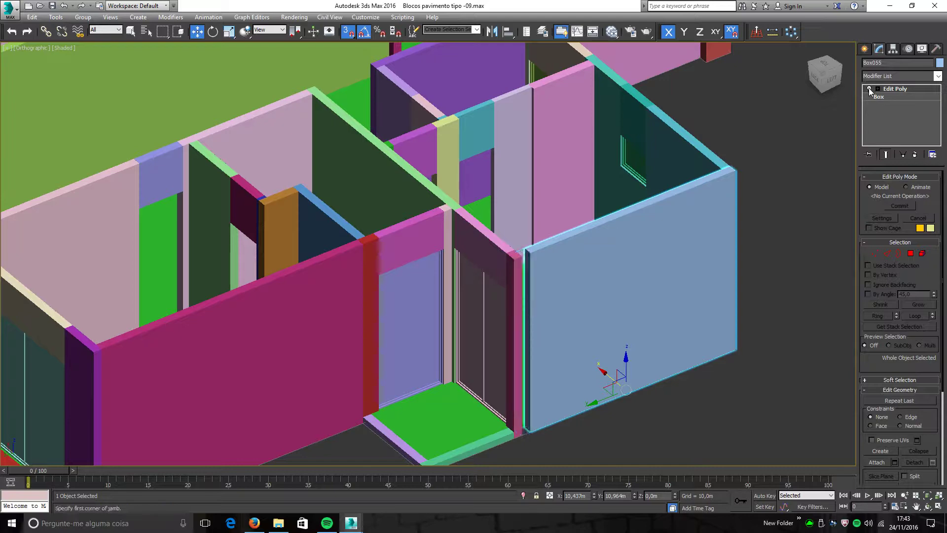
left_click(917, 155)
Step: Examine the whole floor model from several angles, including the balcony front, the interior walls and the recess windows
scroll(708, 317, "down", 5)
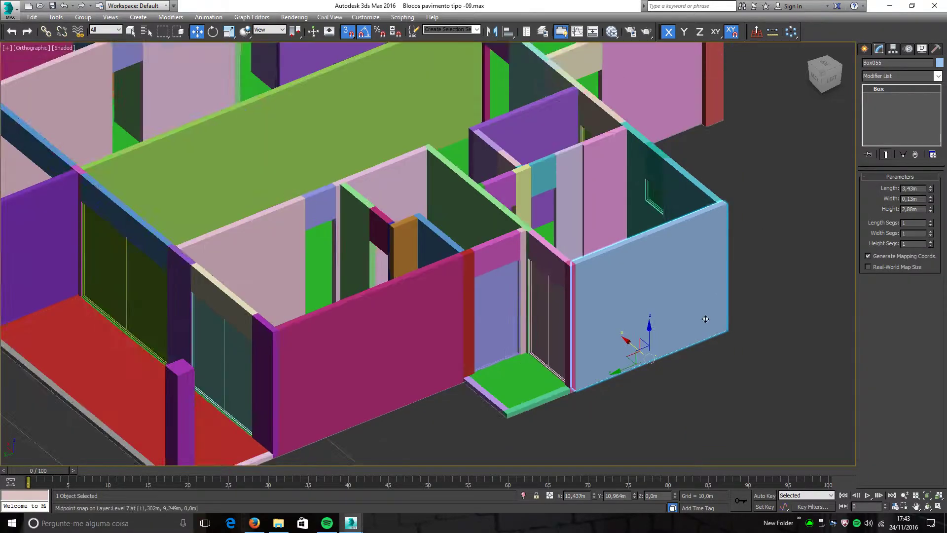
middle_click_drag(708, 318, 701, 331)
left_click(446, 123)
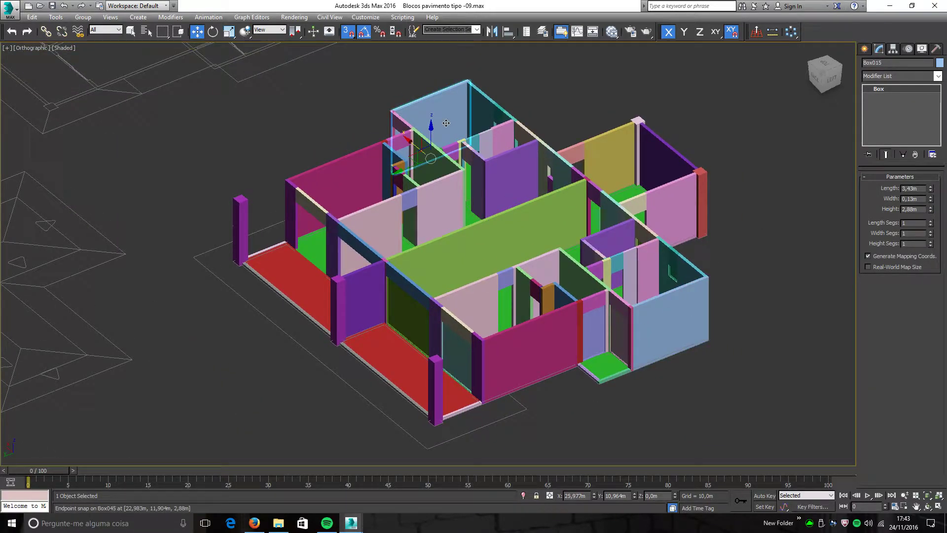
left_click(756, 250)
mouse_move(756, 250)
middle_mouse_down()
mouse_move(645, 292)
mouse_move(657, 318)
mouse_move(669, 318)
mouse_move(642, 330)
middle_mouse_up()
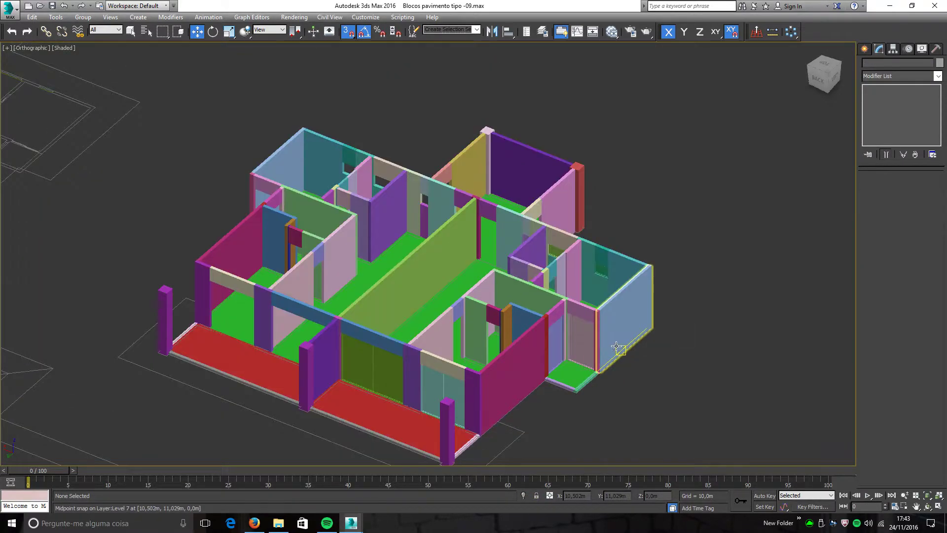
mouse_move(567, 335)
middle_mouse_down("alt")
mouse_move(545, 323)
mouse_move(475, 323)
middle_mouse_up("alt")
scroll(475, 322, "up", 6)
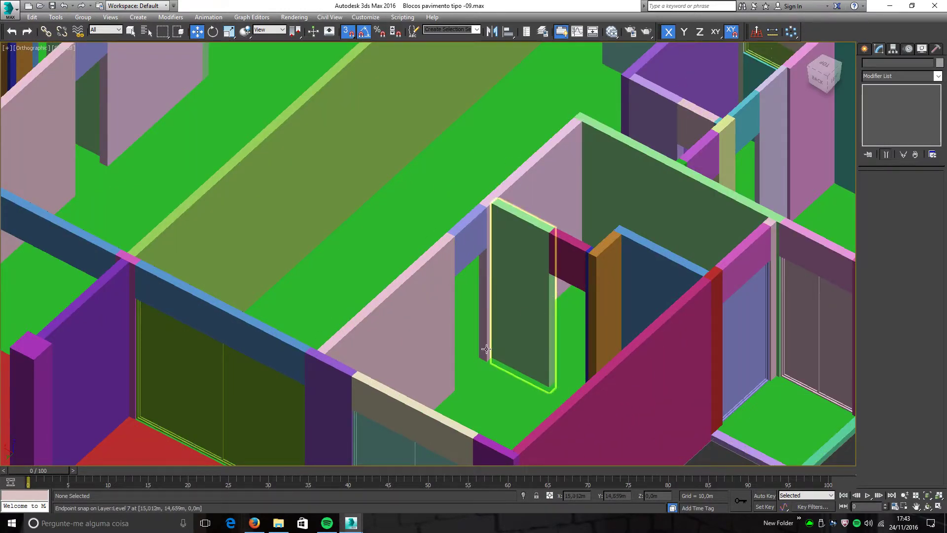
middle_click_drag(470, 290, 464, 268)
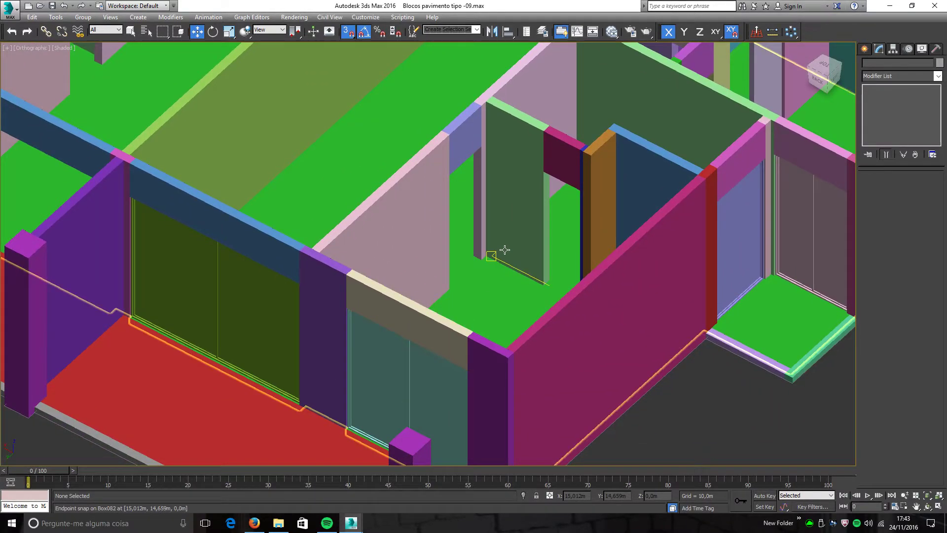
scroll(455, 290, "down", 5)
middle_click_drag(454, 290, 590, 340, "alt")
scroll(516, 257, "down", 5)
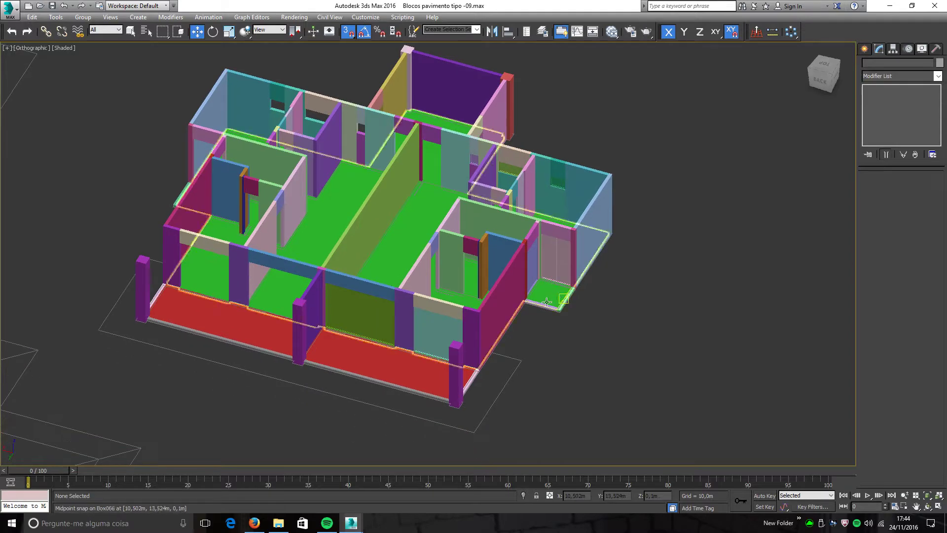
scroll(399, 312, "up", 4)
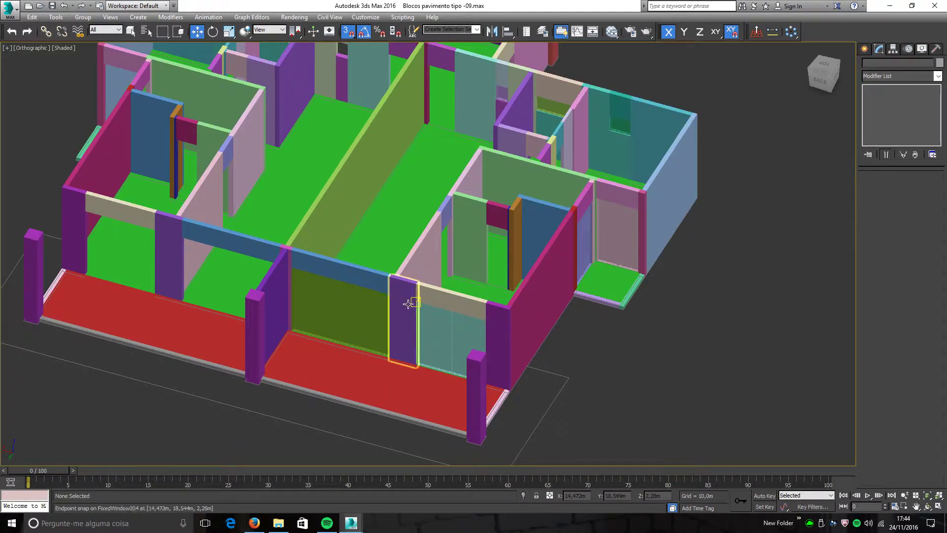
scroll(406, 298, "down", 4)
middle_click_drag(394, 352, 410, 325)
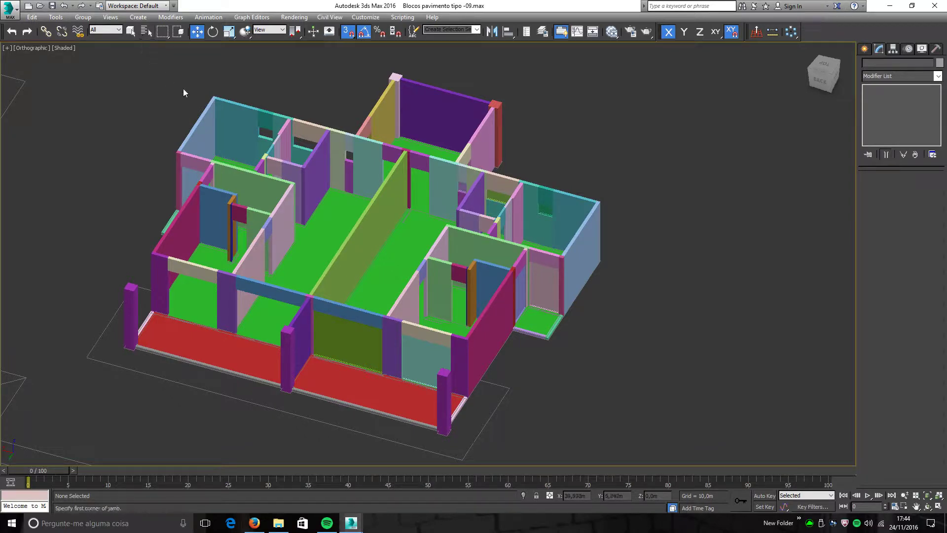
middle_click_drag(309, 232, 313, 254)
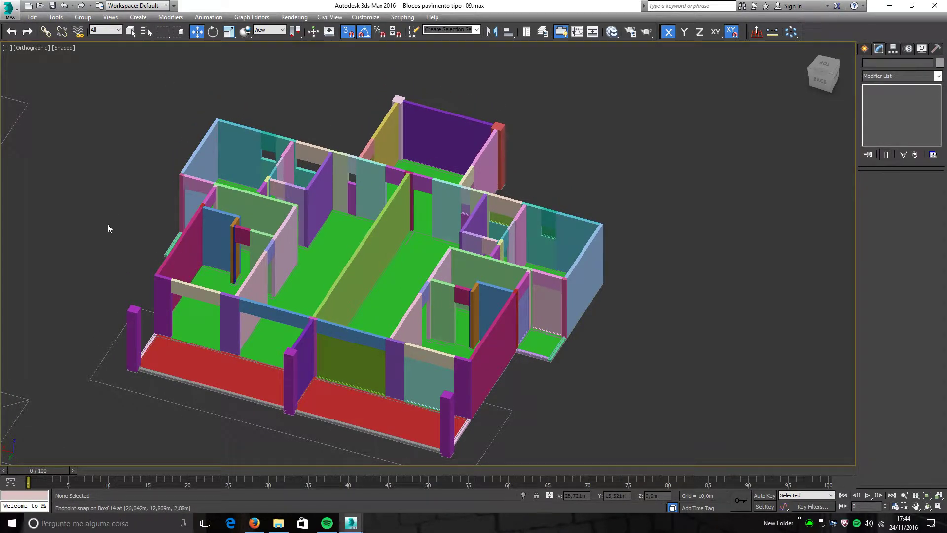
mouse_move(144, 227)
middle_mouse_down("alt")
mouse_move(177, 226)
mouse_move(160, 224)
middle_mouse_up("alt")
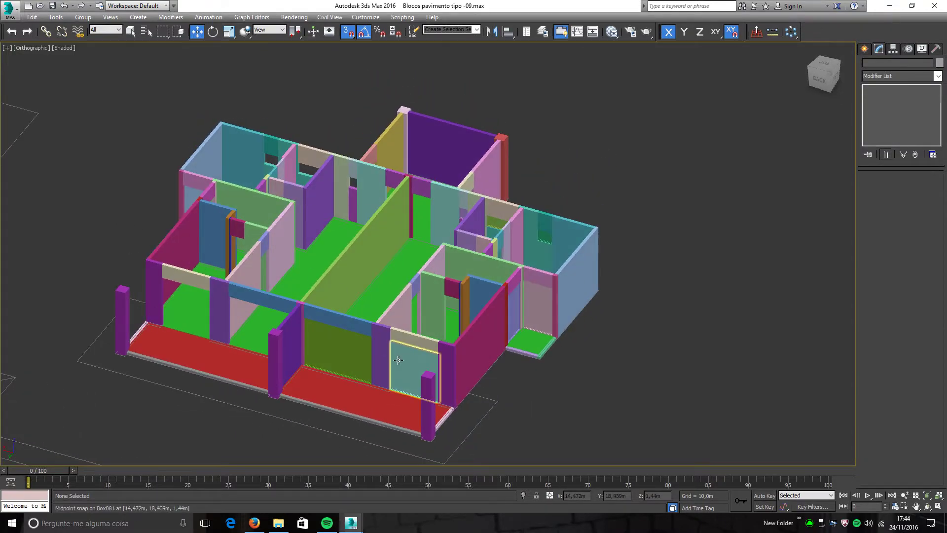
Step: Select the seven fixed windows in the balcony, recess and rear exterior wall openings together, and clear the selection
scroll(398, 360, "up", 5)
left_click(301, 333)
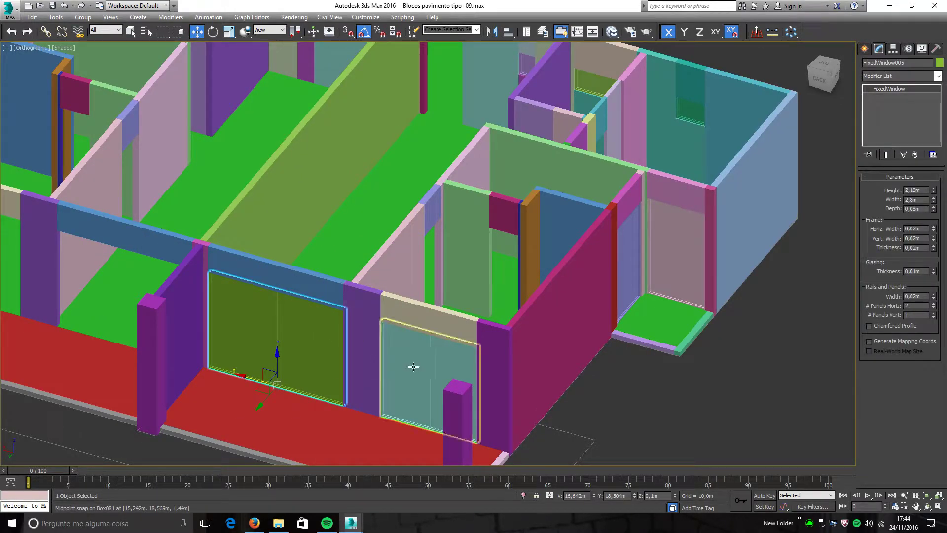
left_click(431, 366, "ctrl")
left_click(628, 257, "ctrl")
left_click(657, 245, "ctrl")
left_click(690, 109, "ctrl")
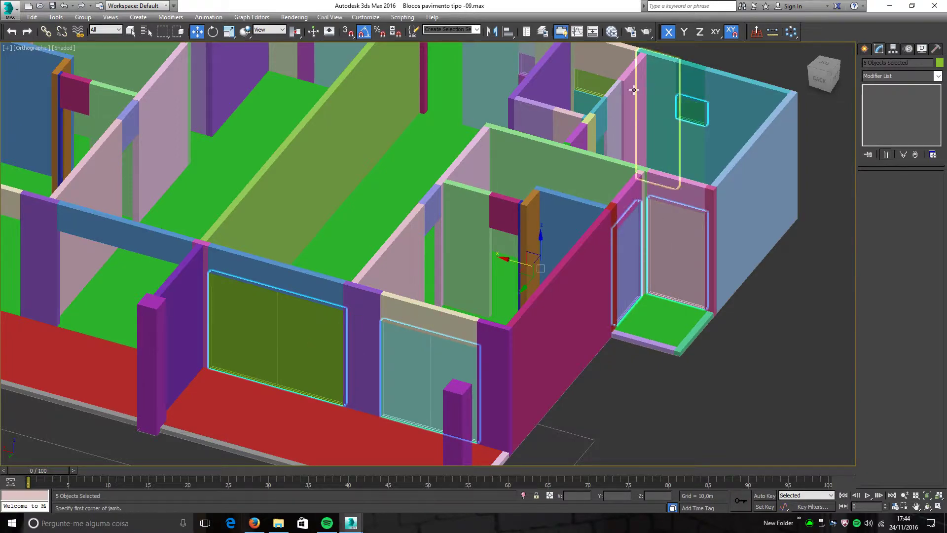
left_click(603, 83, "ctrl")
left_click(526, 61, "ctrl")
scroll(535, 222, "down", 3)
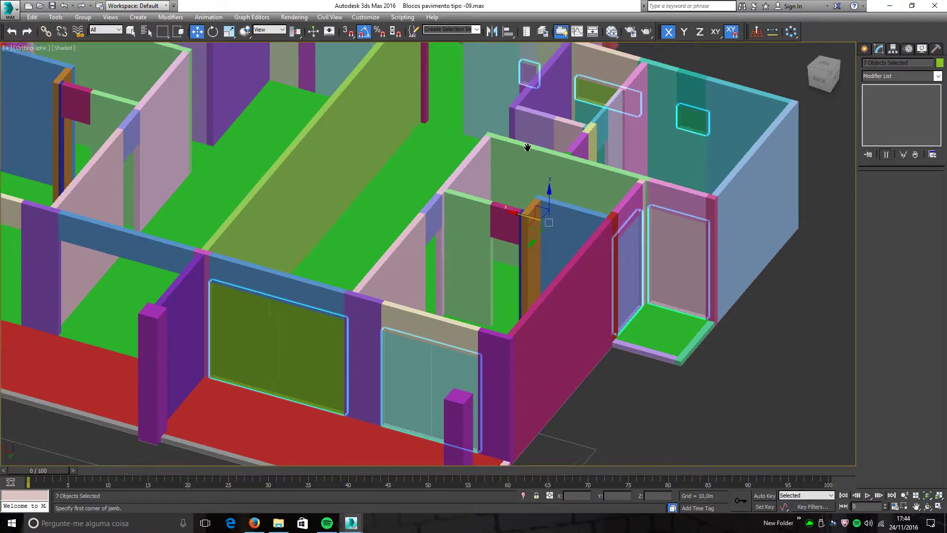
middle_click_drag(531, 210, 557, 198, "alt")
scroll(87, 152, "down", 3)
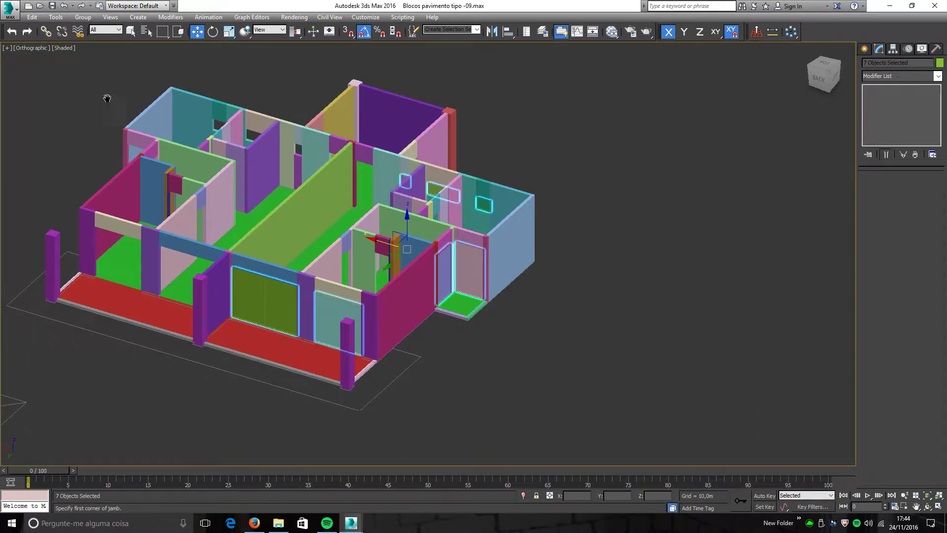
middle_click_drag(106, 99, 121, 122)
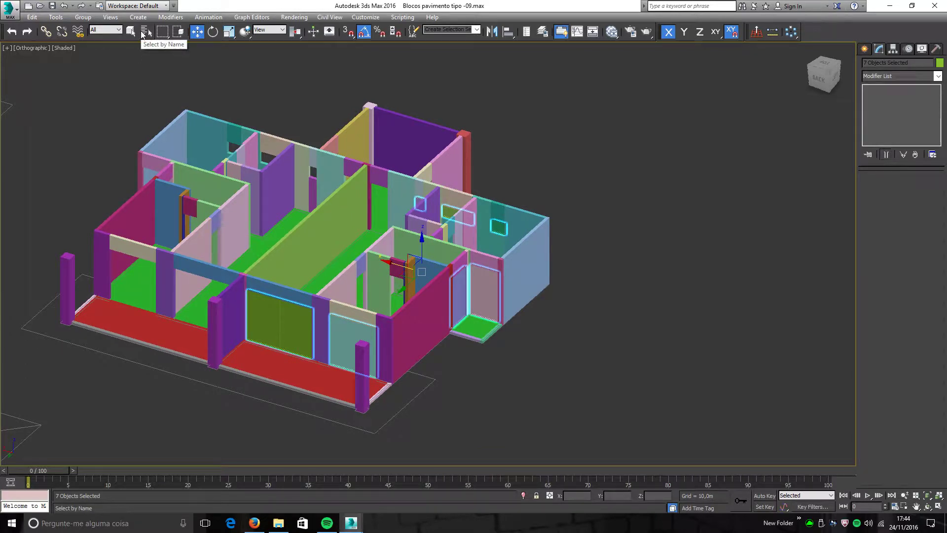
key("Delete")
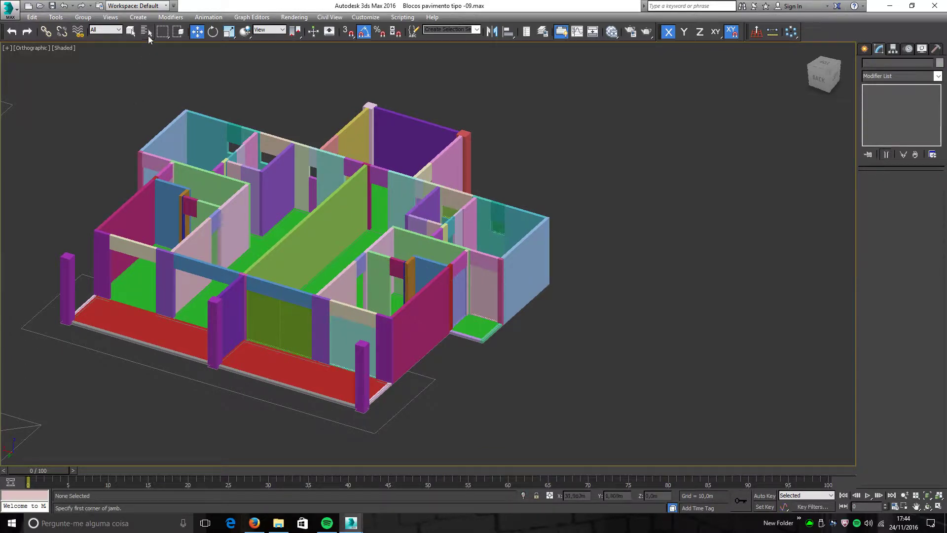
Step: Open the scene's select-by-name list, enlarge it and look through its shape entries from start to end
left_click(147, 33)
left_click_drag(164, 14, 253, 102)
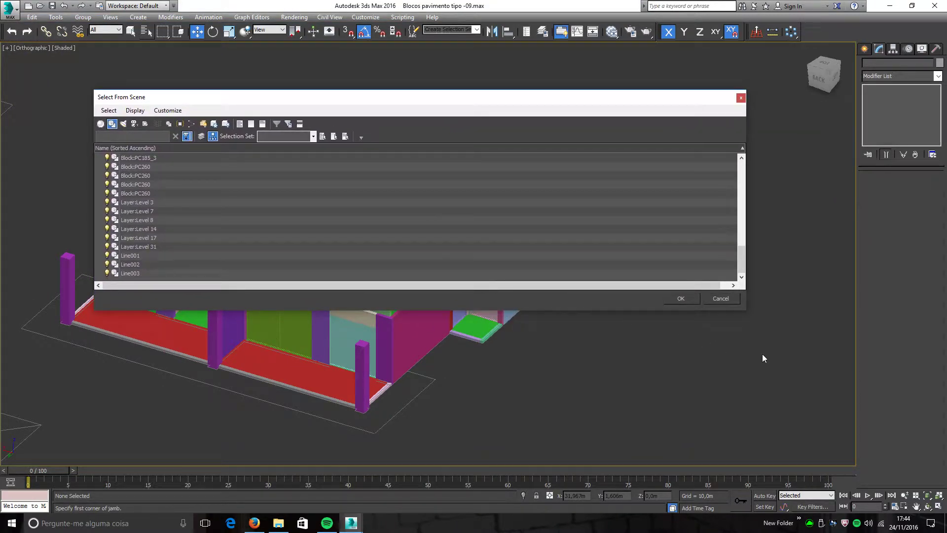
left_click_drag(746, 311, 777, 422)
left_click_drag(774, 346, 768, 204)
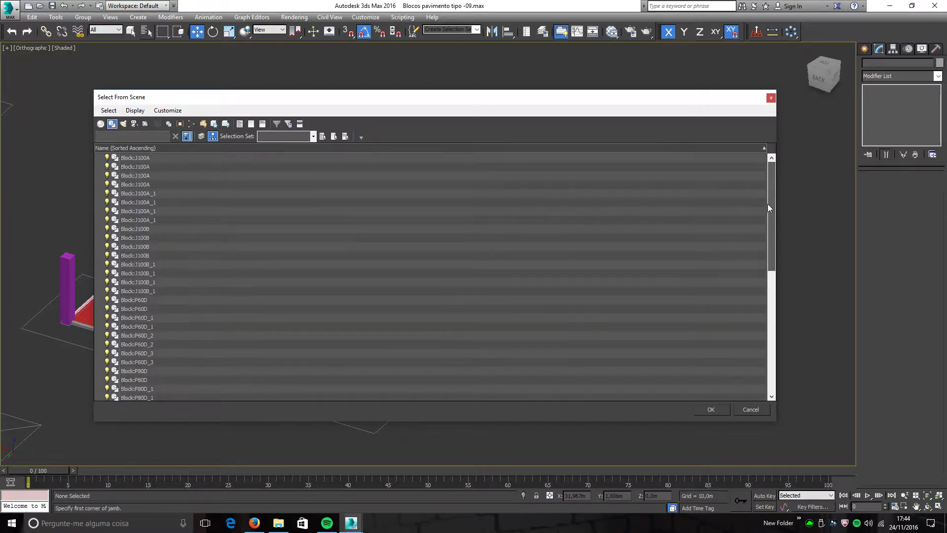
scroll(758, 349, "down", 9)
scroll(758, 350, "down", 2)
scroll(757, 313, "up", 11)
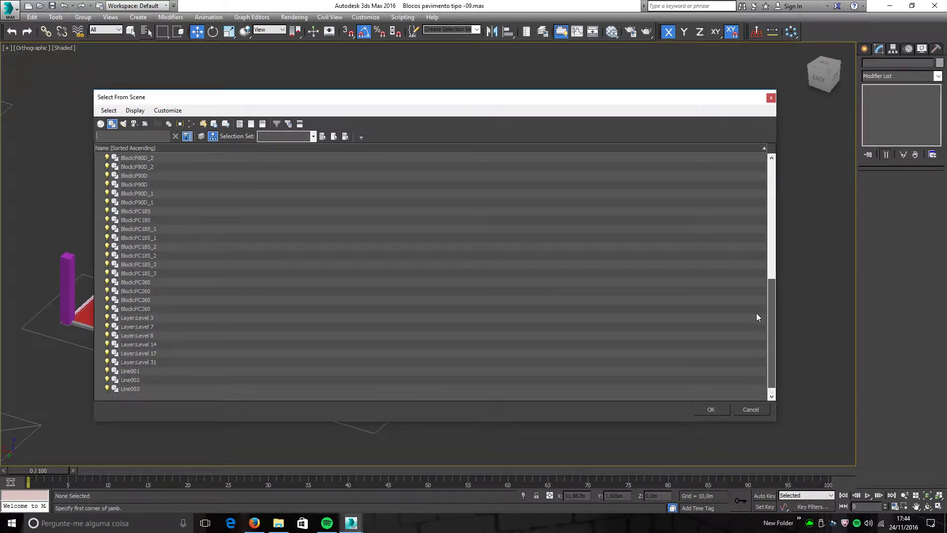
Step: Compare the listed block, layer and line shapes with the floor model
left_click_drag(288, 102, 626, 100)
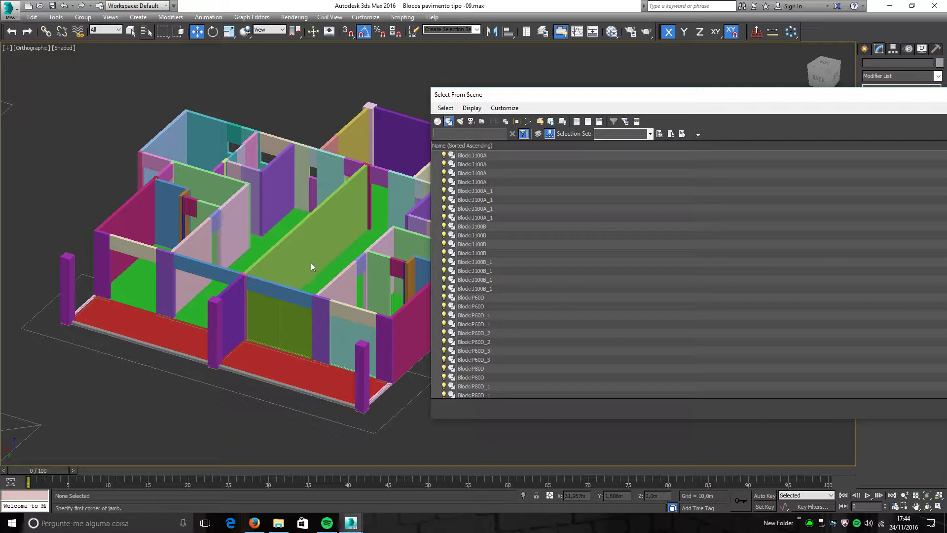
left_click_drag(520, 94, 295, 136)
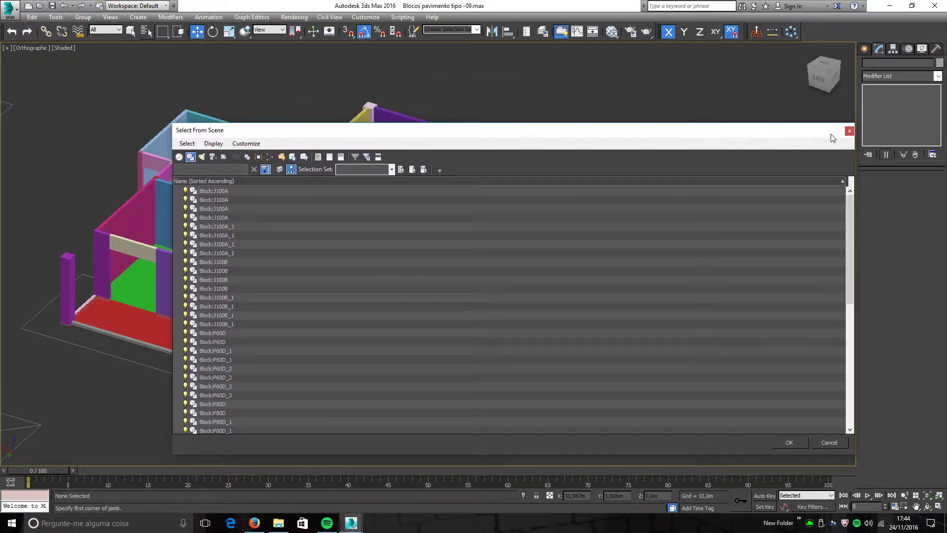
left_click_drag(832, 138, 833, 120)
left_click(225, 173)
scroll(241, 321, "down", 9)
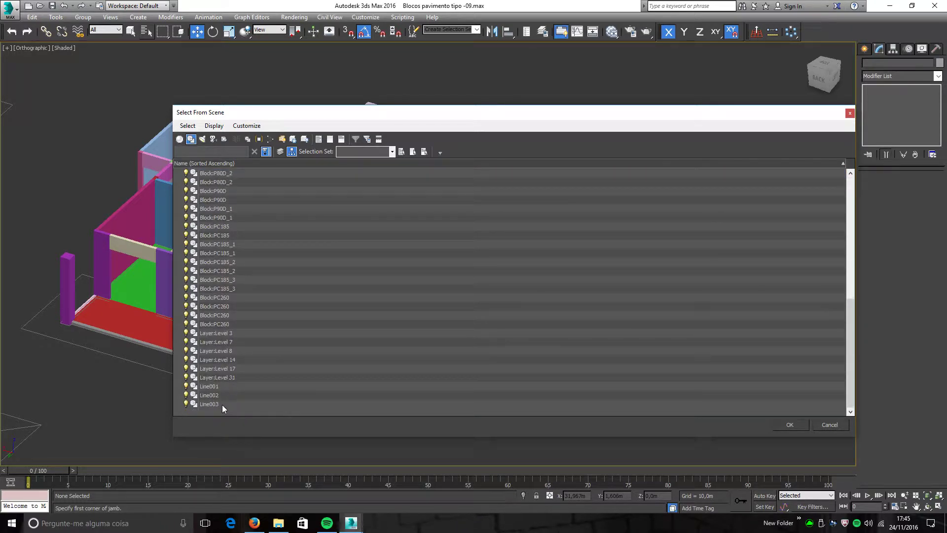
scroll(221, 403, "up", 9)
scroll(223, 386, "down", 6)
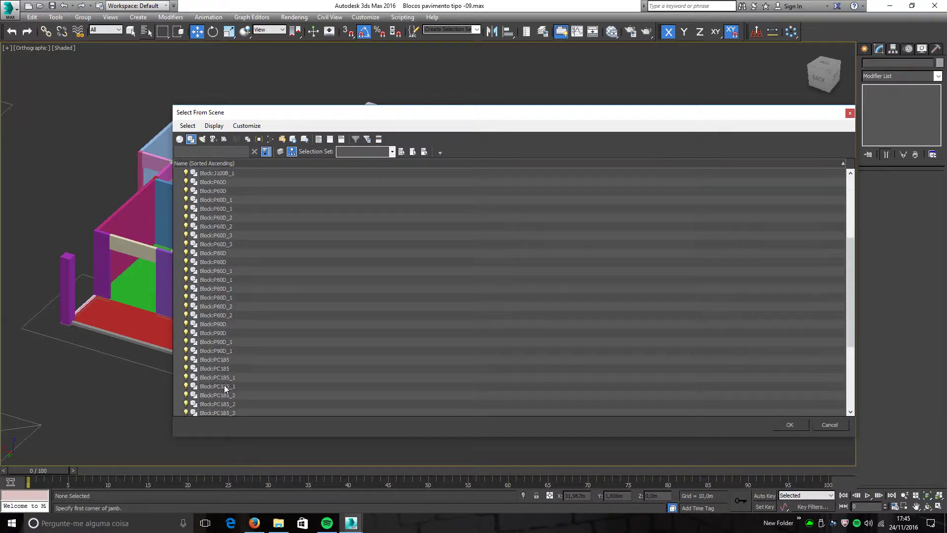
scroll(225, 395, "down", 3)
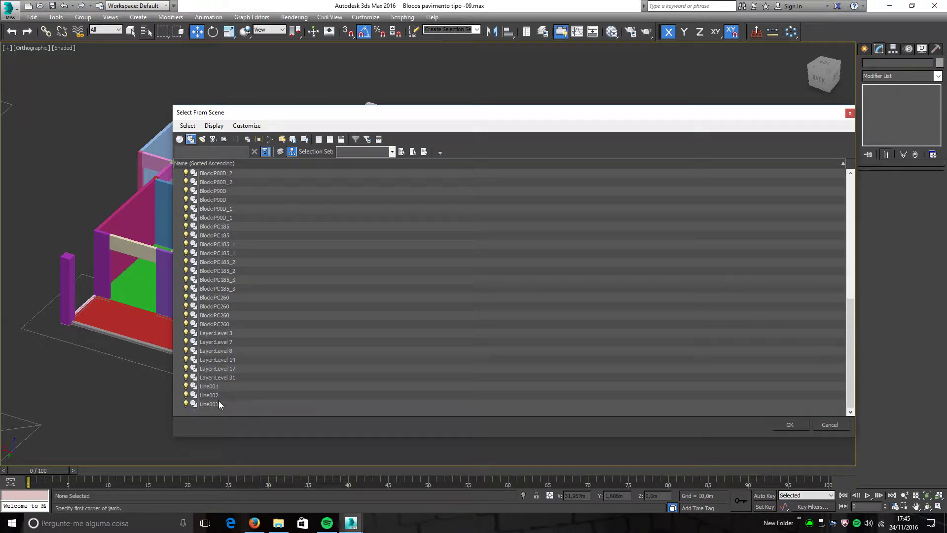
Step: Select the first Block:PC185 shape from the scene list and locate it at the smaller balcony window
left_click_drag(283, 121, 362, 415)
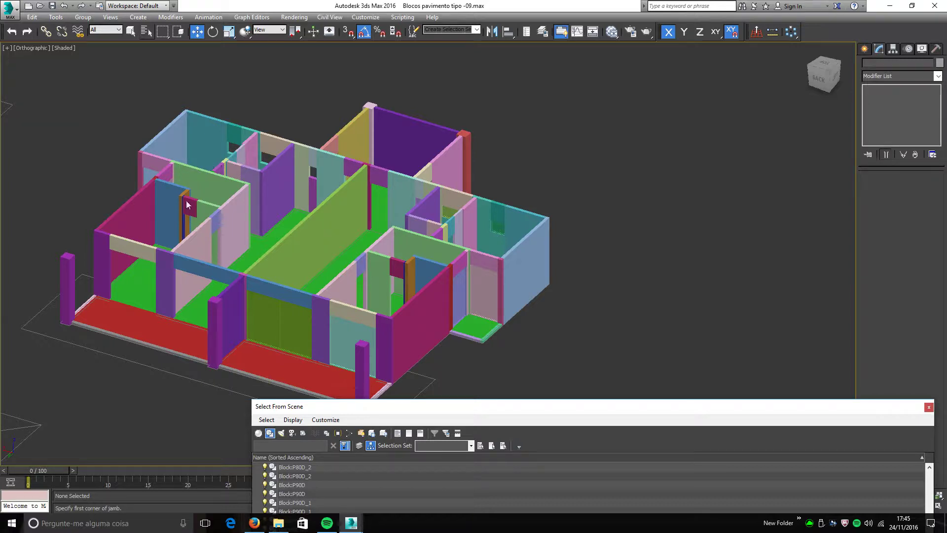
left_click_drag(436, 407, 426, 109)
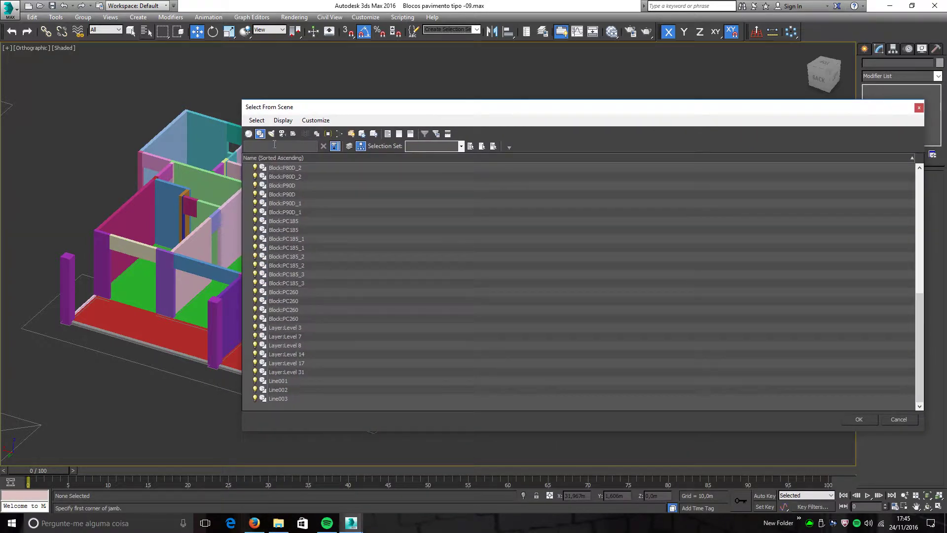
left_click_drag(269, 110, 250, 109)
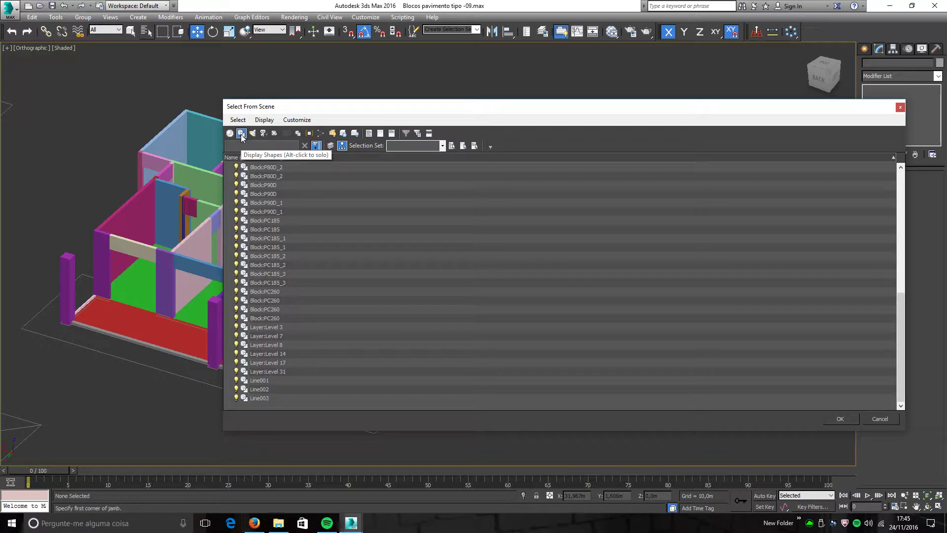
left_click_drag(257, 110, 561, 141)
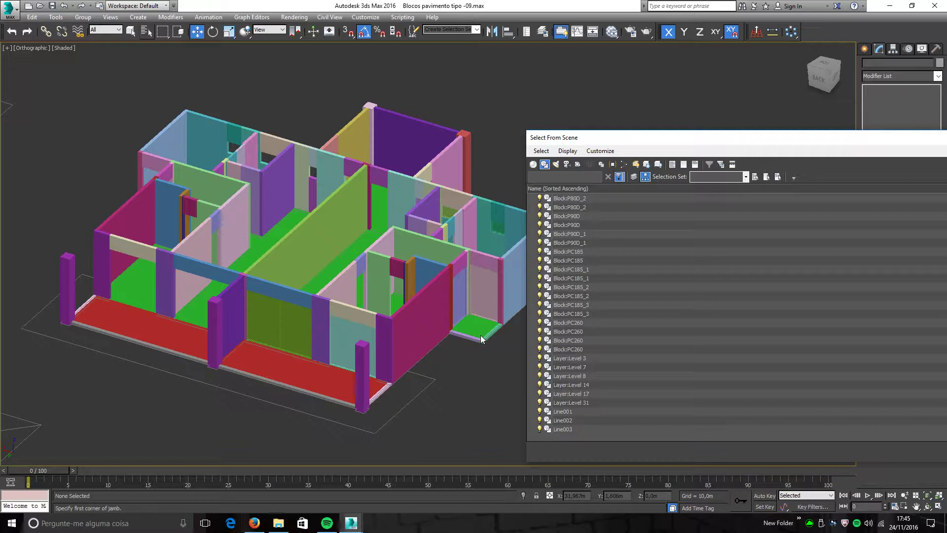
left_click_drag(597, 143, 438, 143)
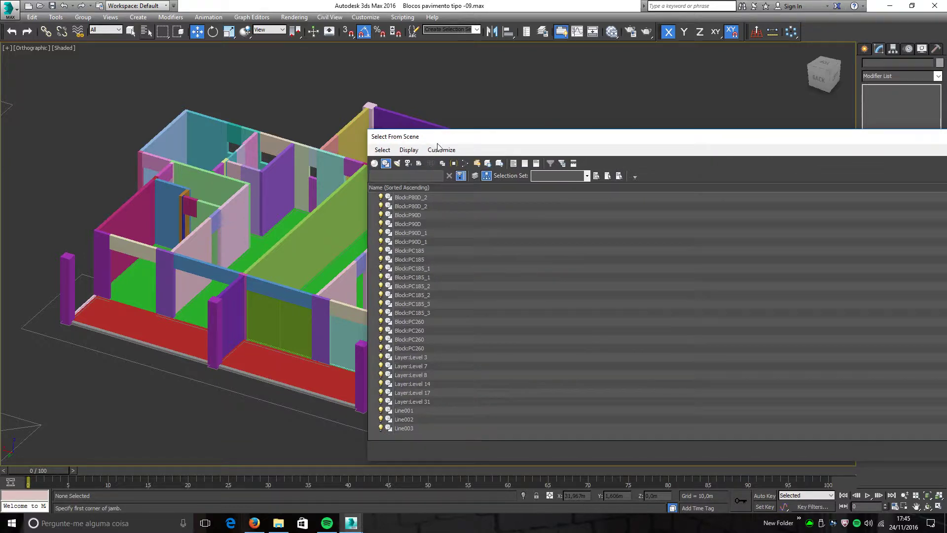
double_click(401, 250)
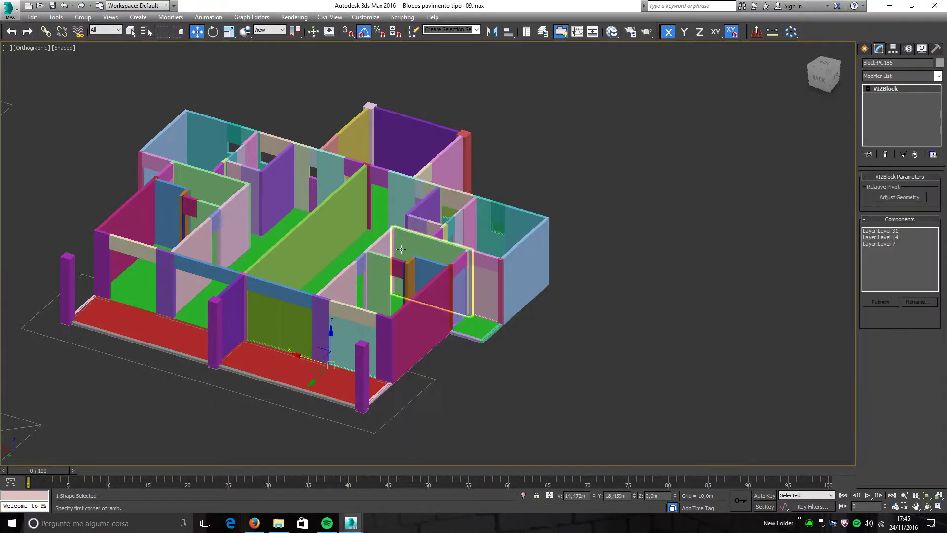
middle_click_drag(499, 361, 523, 315)
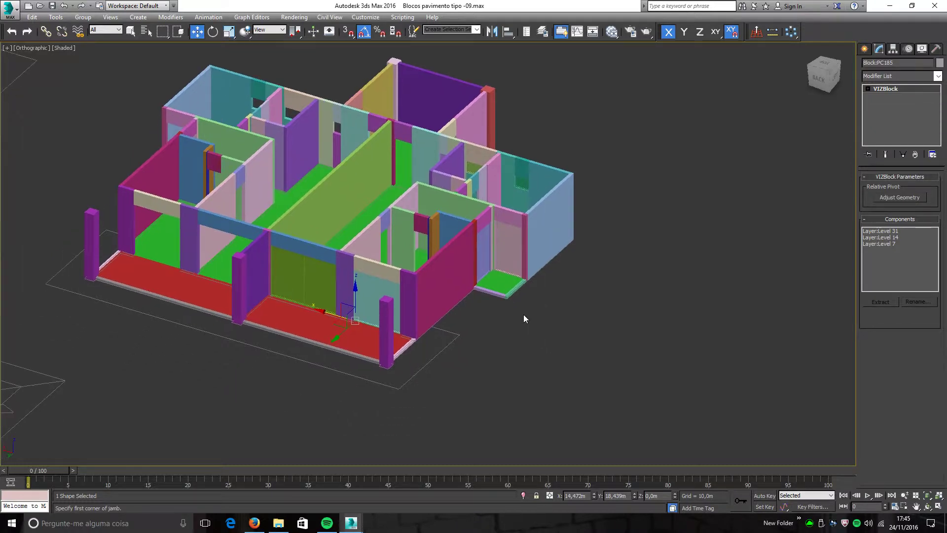
middle_click_drag(409, 363, 427, 342)
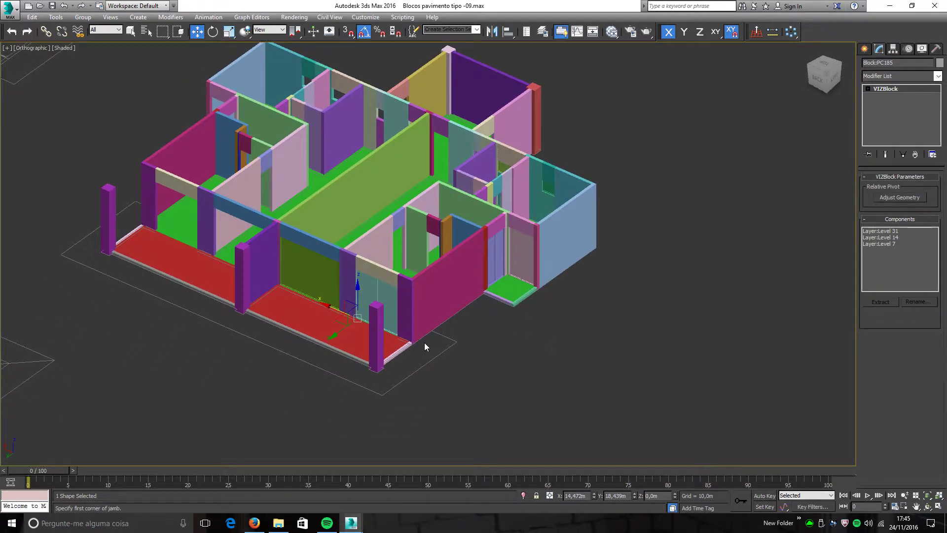
Step: Try raising the Block:PC185 shape about 0.9 m along Z, undo the move and clear the selection
scroll(426, 342, "up", 3)
left_click_drag(388, 291, 389, 294)
scroll(388, 282, "up", 7)
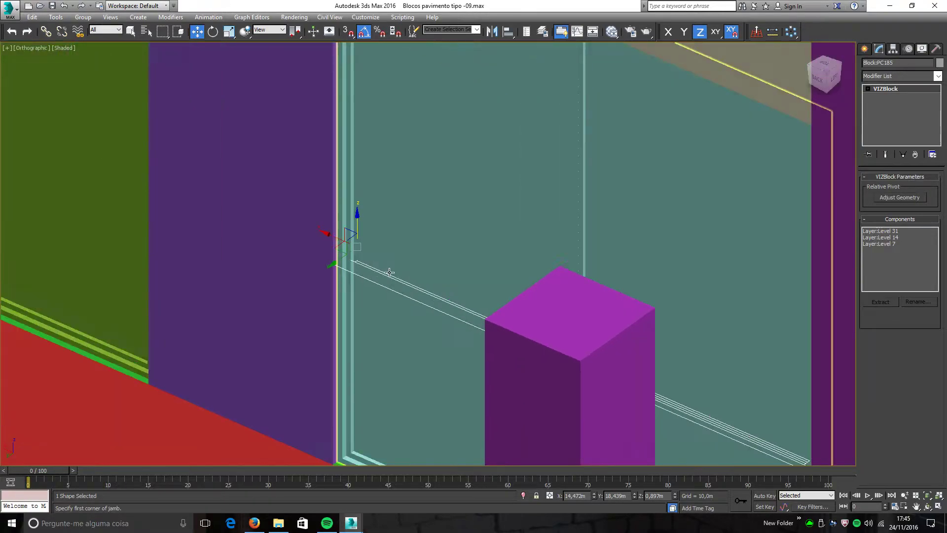
key("ctrl+z")
scroll(390, 231, "down", 6)
middle_click_drag(391, 229, 593, 298, "alt")
left_click(578, 298)
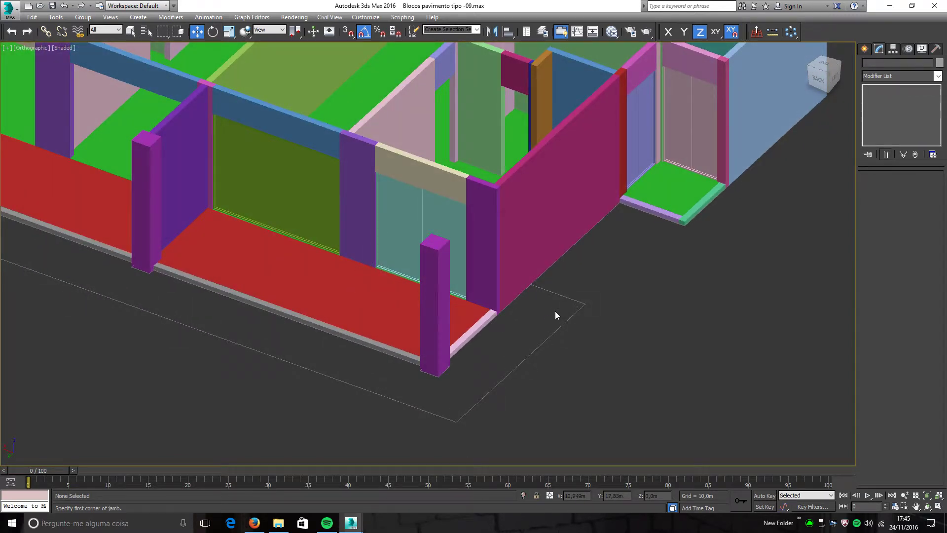
Step: Open the scene's select-by-name list and highlight all block shapes from Block:J100A through Block:PC260
left_click(147, 32)
left_click_drag(125, 15, 346, 110)
scroll(277, 182, "up", 9)
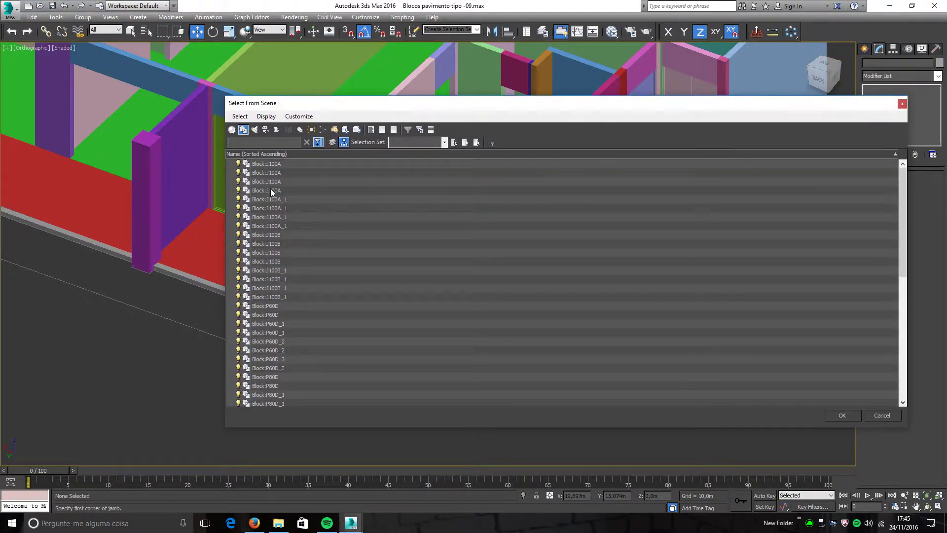
scroll(265, 166, "down", 9)
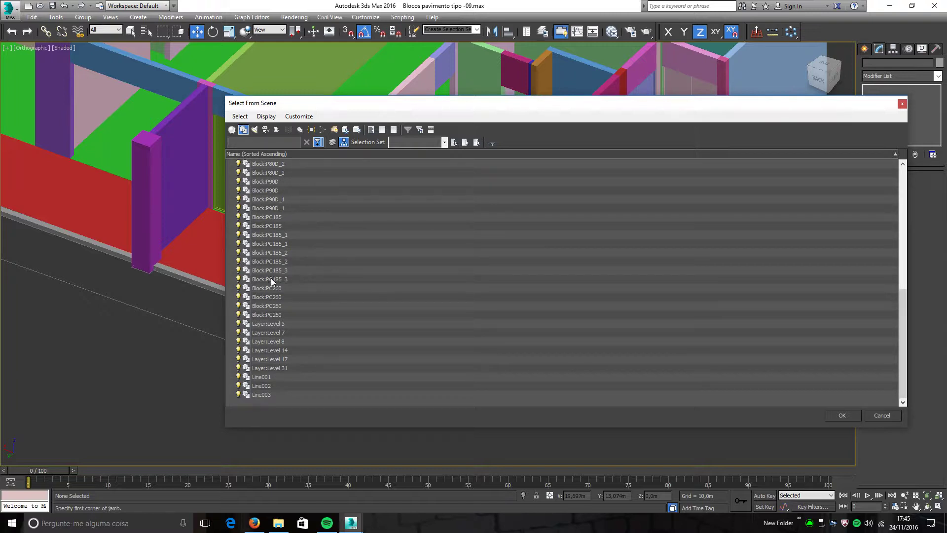
left_click(266, 316)
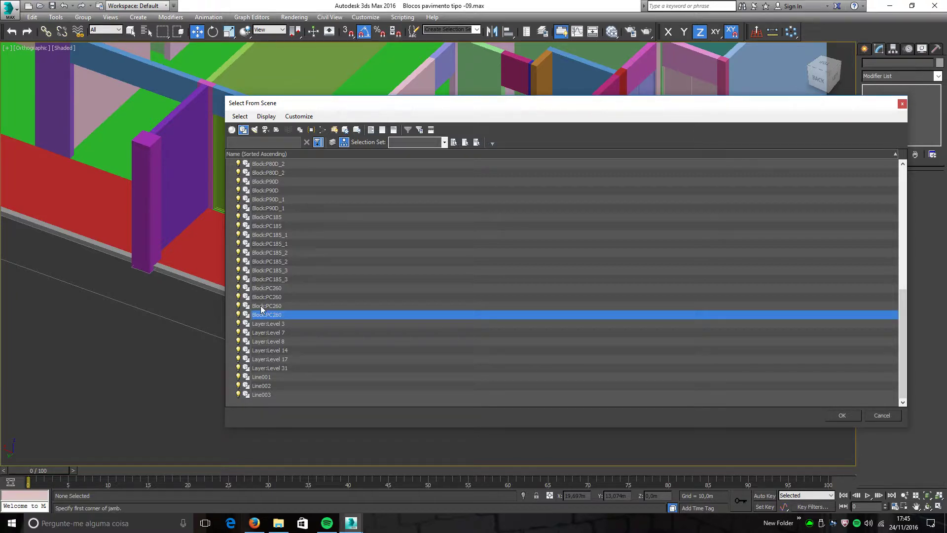
scroll(265, 222, "up", 9)
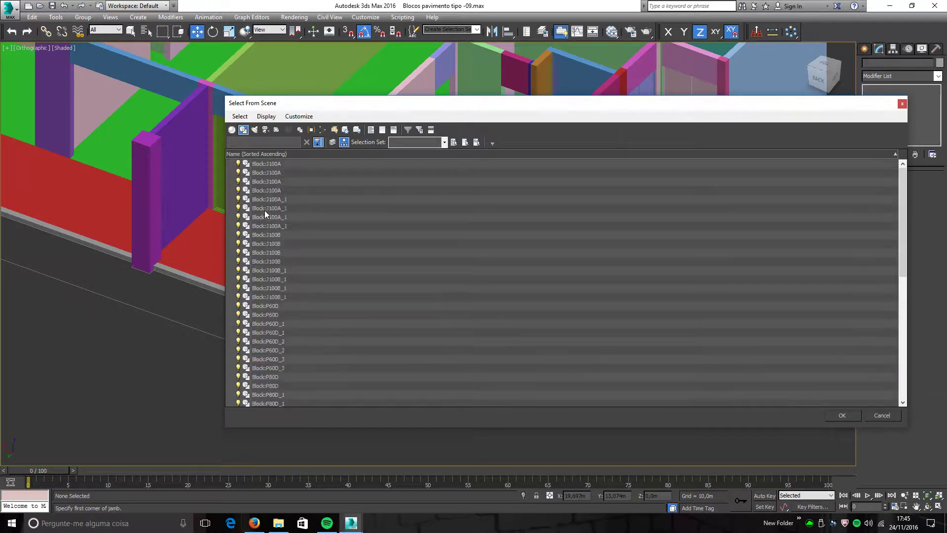
left_click(267, 170, "shift")
scroll(281, 243, "down", 7)
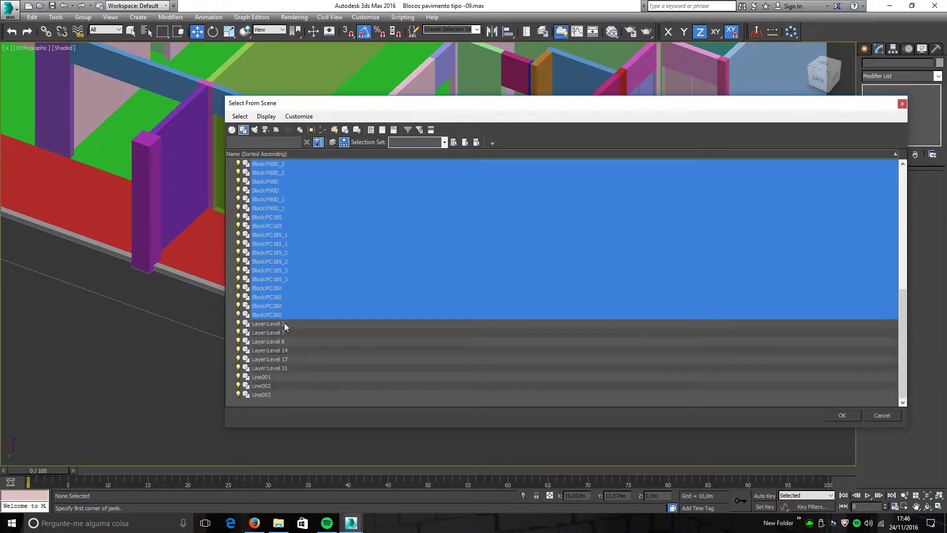
scroll(272, 311, "up", 10)
scroll(260, 293, "down", 10)
left_click_drag(276, 104, 242, 124)
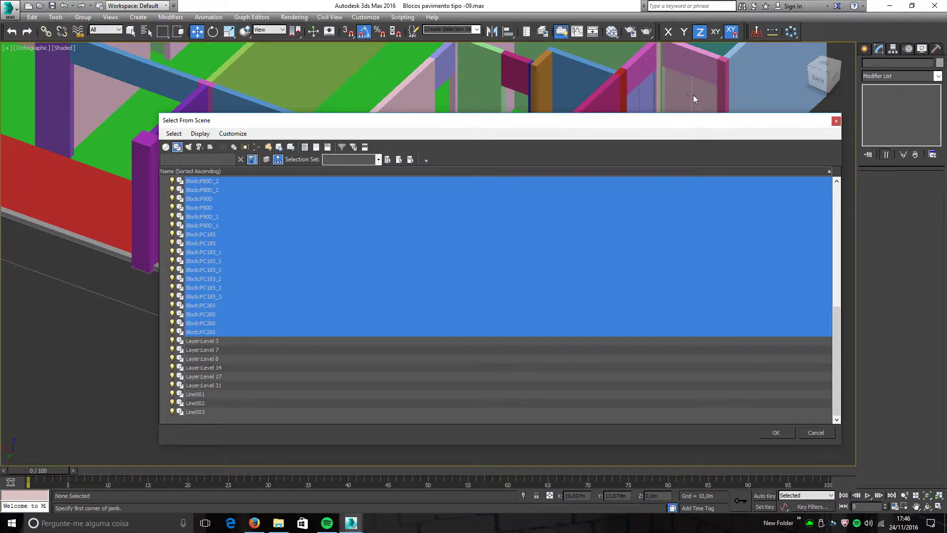
Step: Switch the scene list between shapes and geometry, look through the Box and FixedWindow entries, and close the list without selecting anything
left_click(177, 148)
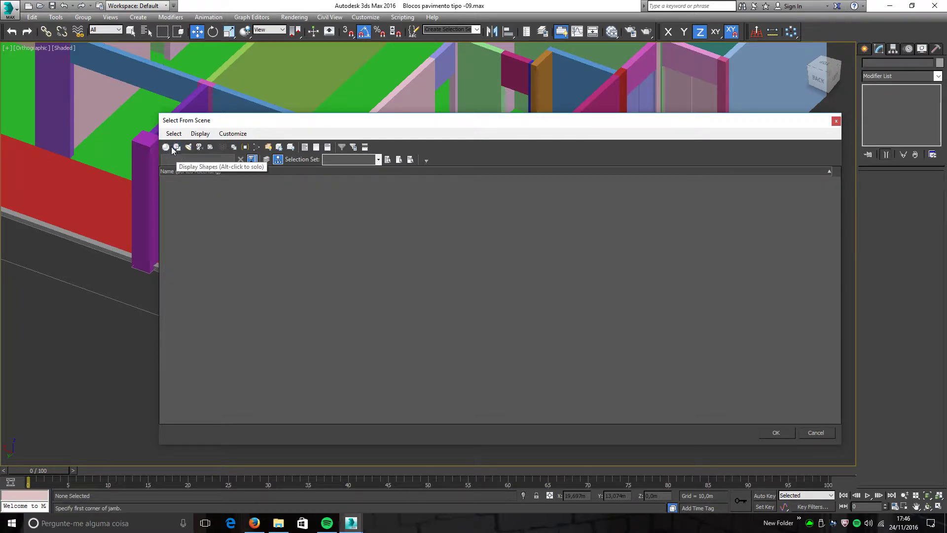
left_click(167, 147)
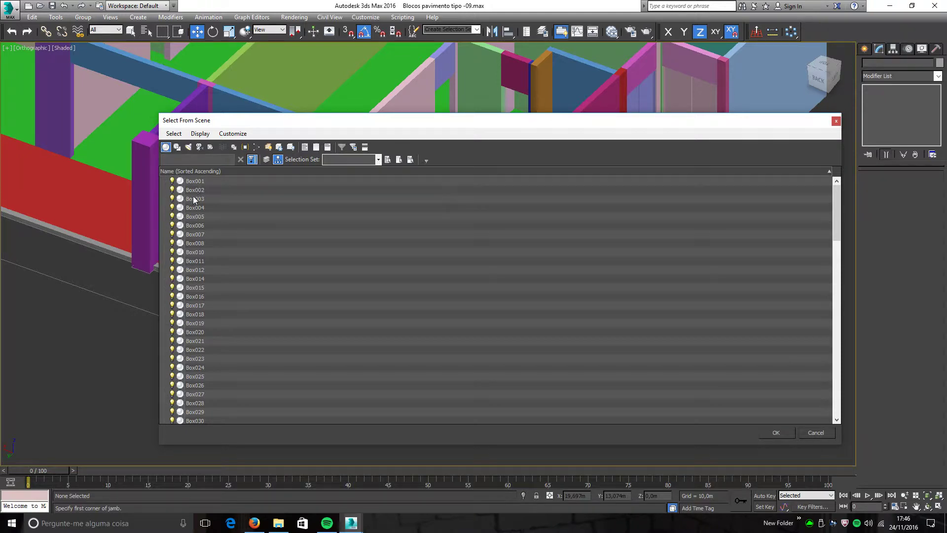
left_click_drag(837, 206, 835, 247)
left_click_drag(831, 292, 836, 377)
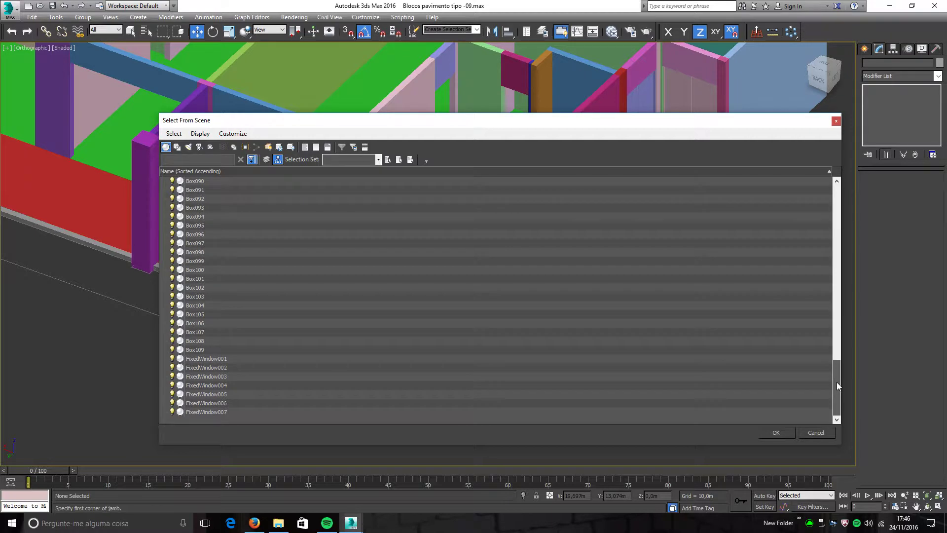
scroll(182, 149, "up", 16)
scroll(618, 312, "down", 3)
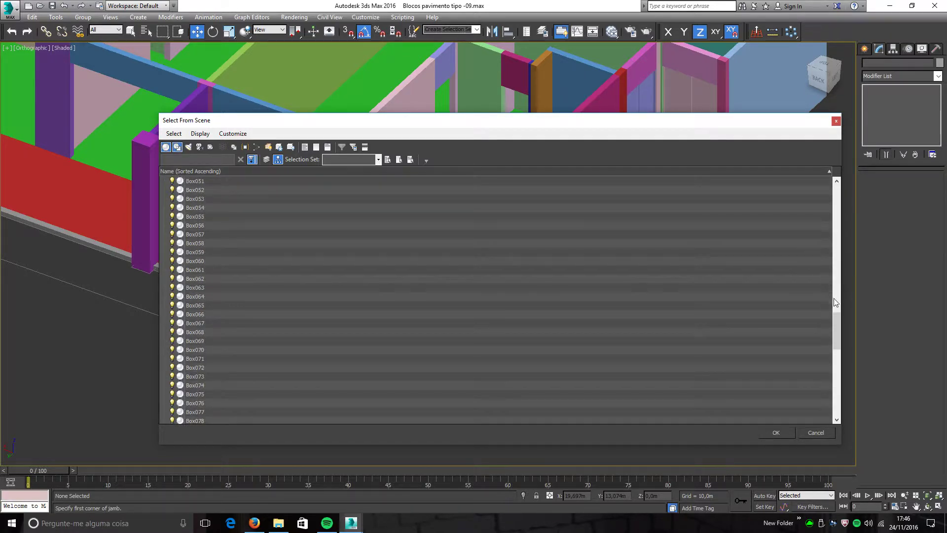
left_click_drag(837, 327, 265, 201)
left_click_drag(167, 154, 853, 366)
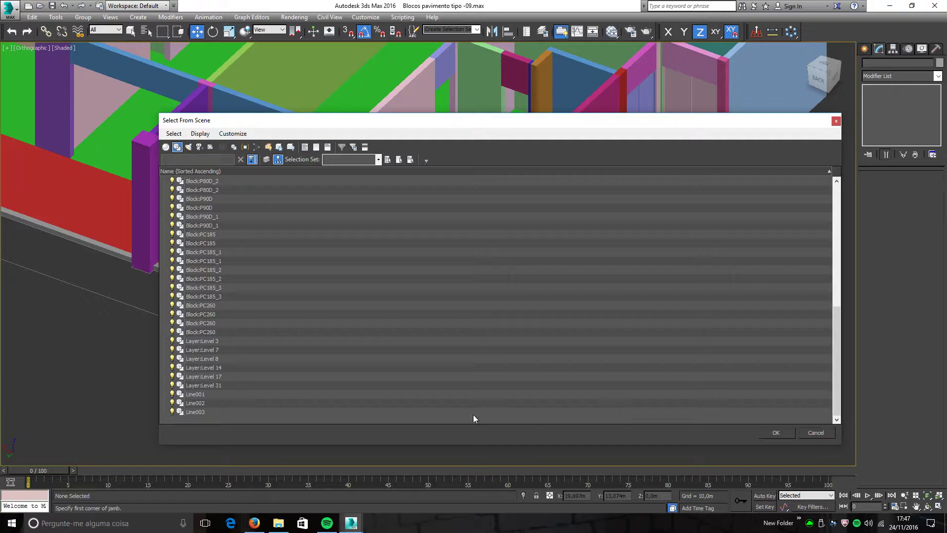
left_click(836, 122)
Step: Identify the red balcony slab and the green interior floor slab by selecting each, and clear the selection
middle_click_drag(485, 179, 482, 212)
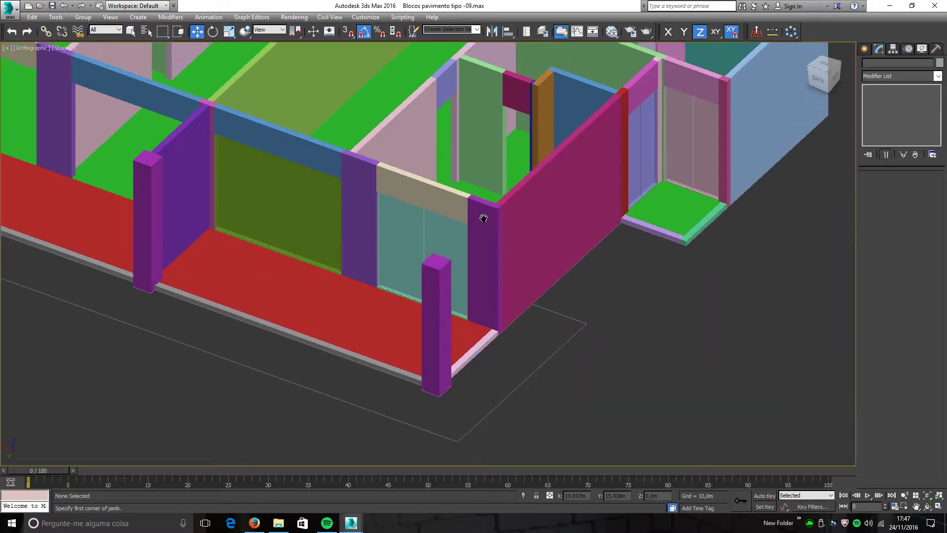
left_click(351, 306)
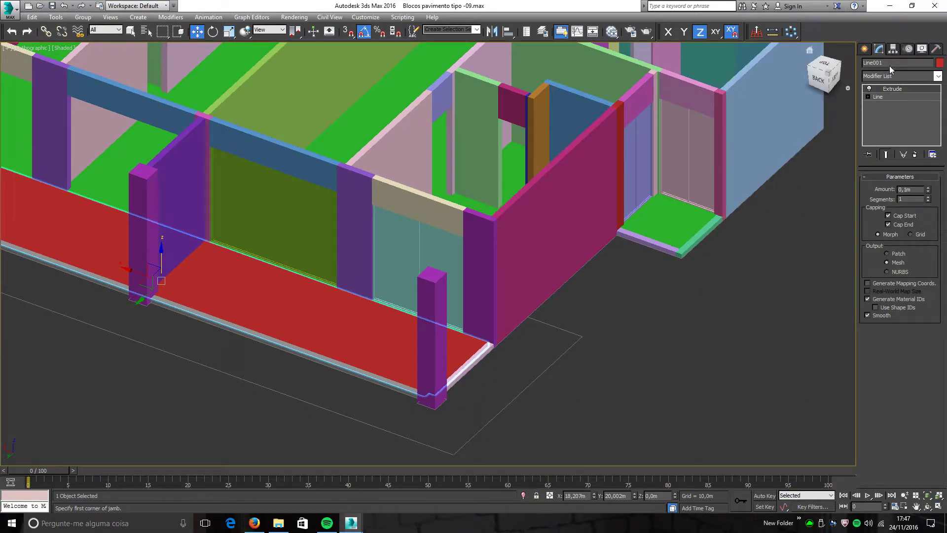
left_click(390, 134)
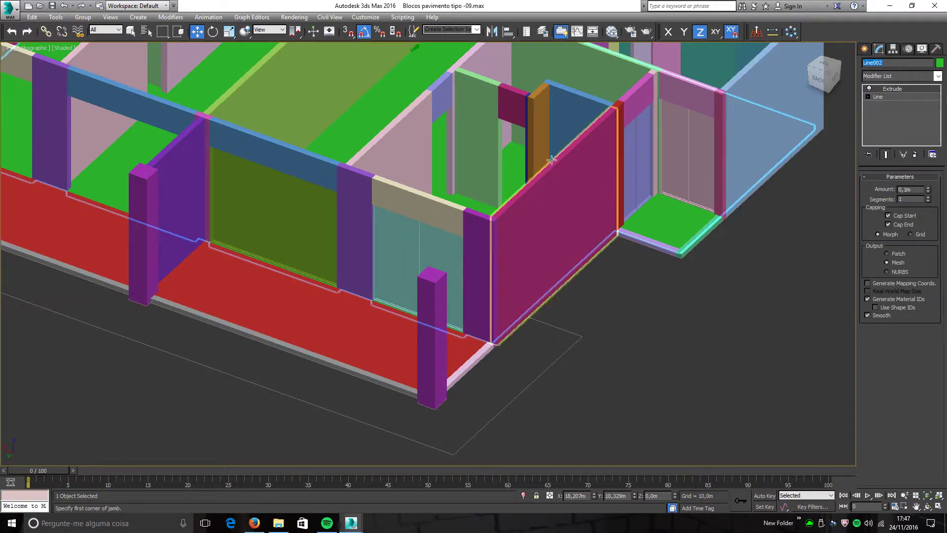
scroll(594, 163, "down", 3)
left_click(716, 131)
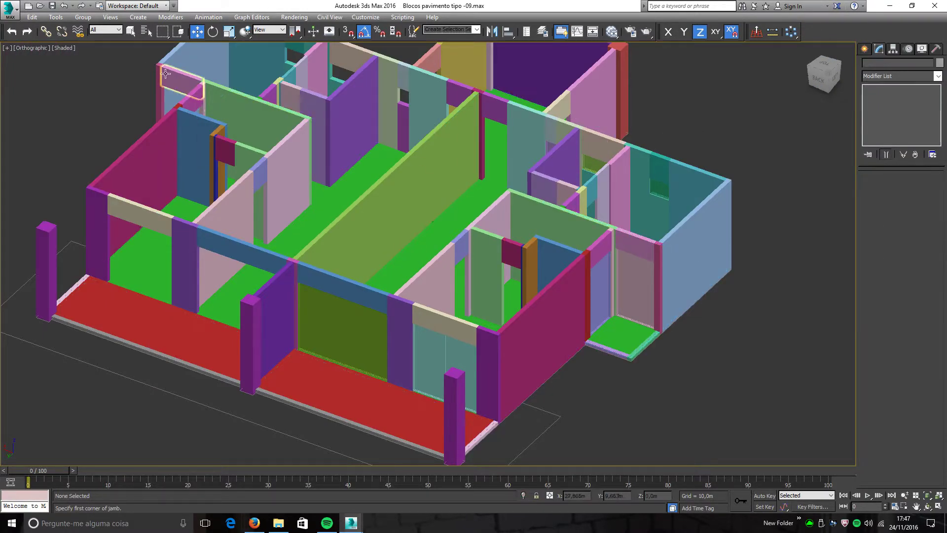
Step: Select Line001 from the scene list, examine it in isolation, end the isolation and clear the selection
left_click(148, 32)
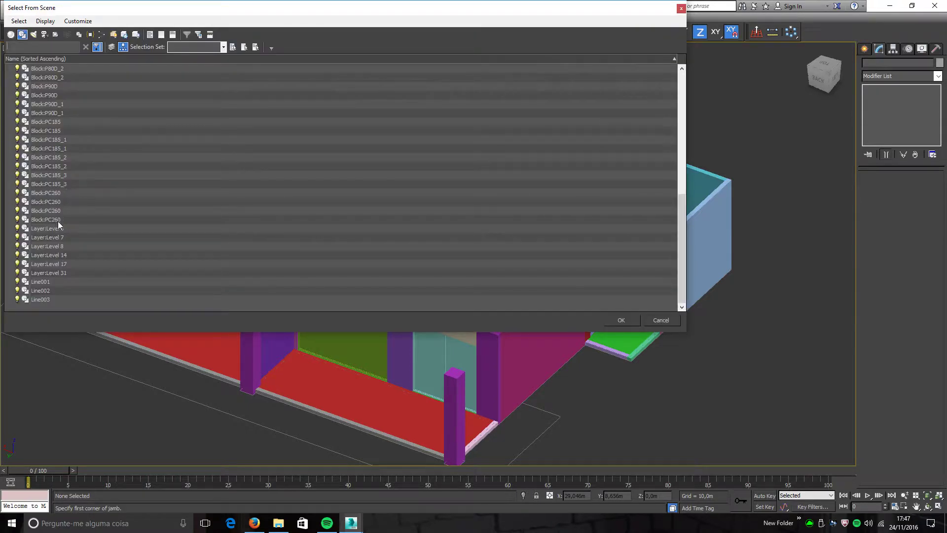
left_click(45, 279)
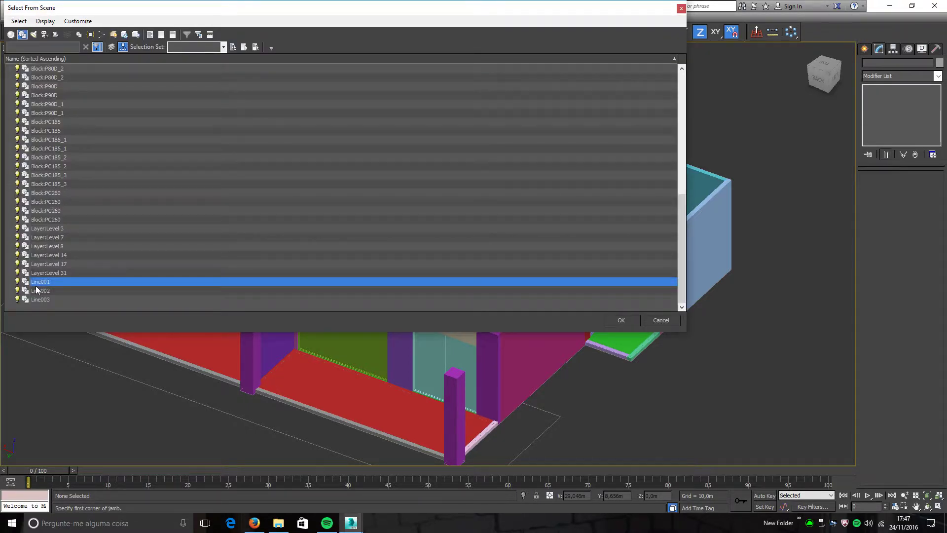
left_click_drag(60, 7, 194, 52)
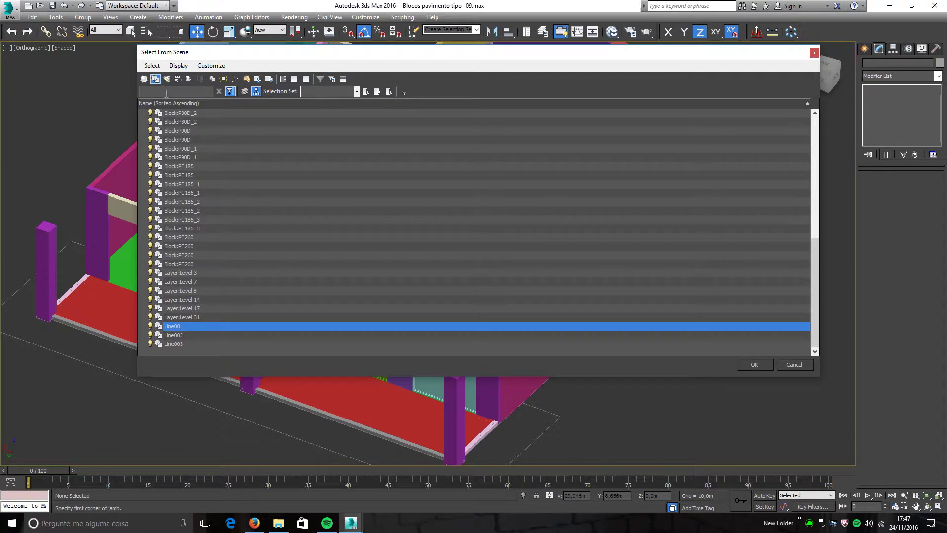
double_click(187, 327)
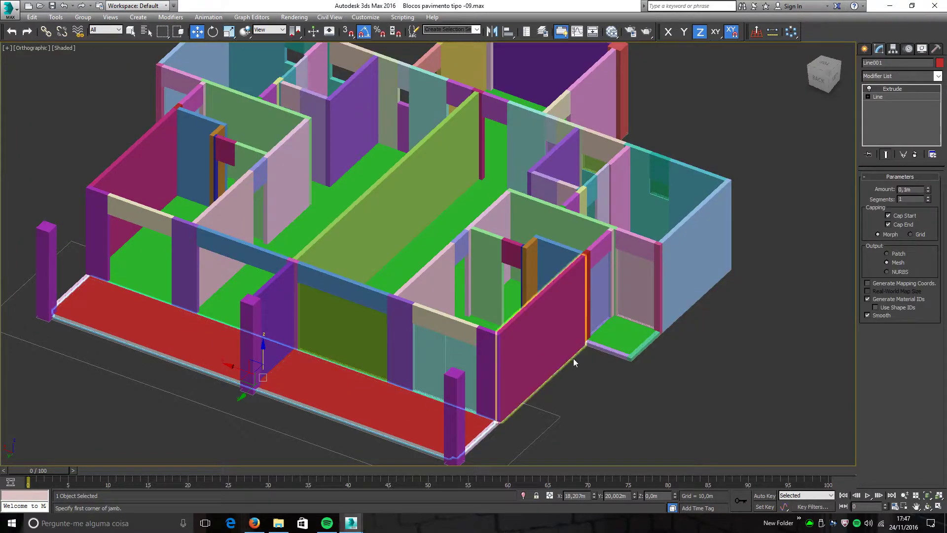
middle_click_drag(677, 336, 208, 361, "alt")
key("alt+q")
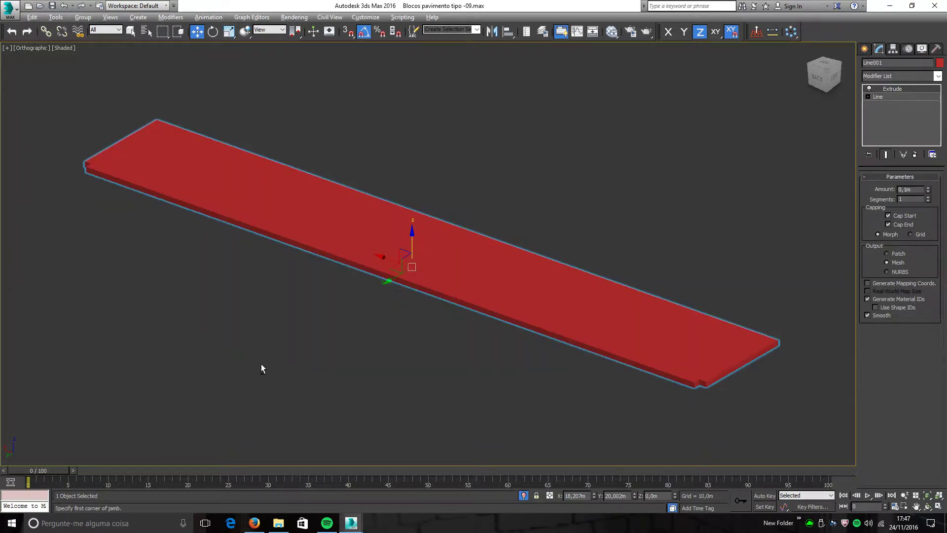
left_click(524, 495)
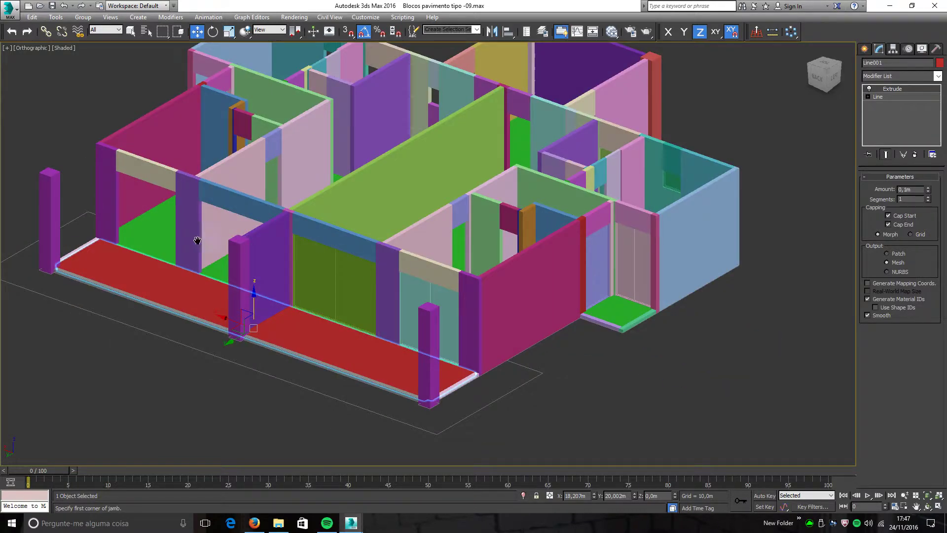
scroll(99, 139, "up", 2)
left_click(100, 139)
Step: Reopen the scene's select-by-name list, show only geometry instead of shapes, and go to its last entries
left_click(146, 31)
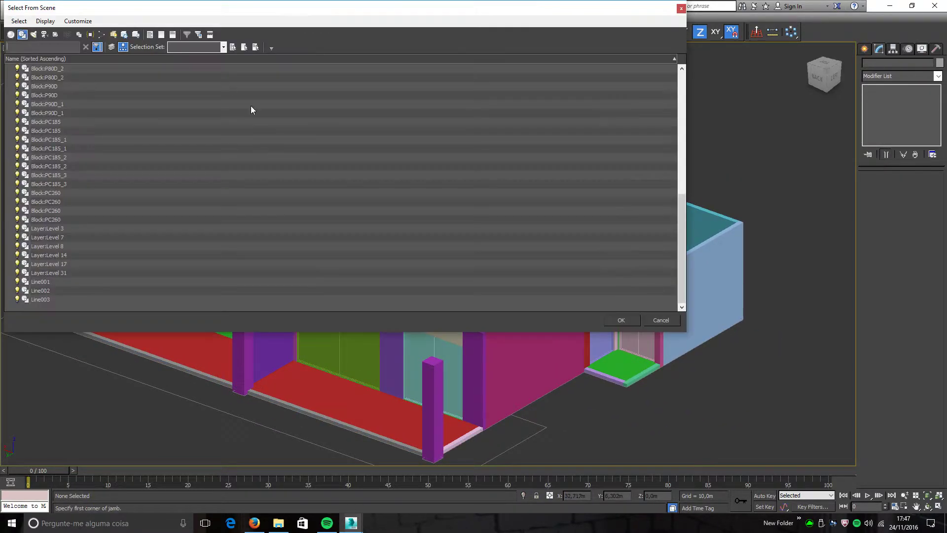
left_click_drag(133, 13, 307, 122)
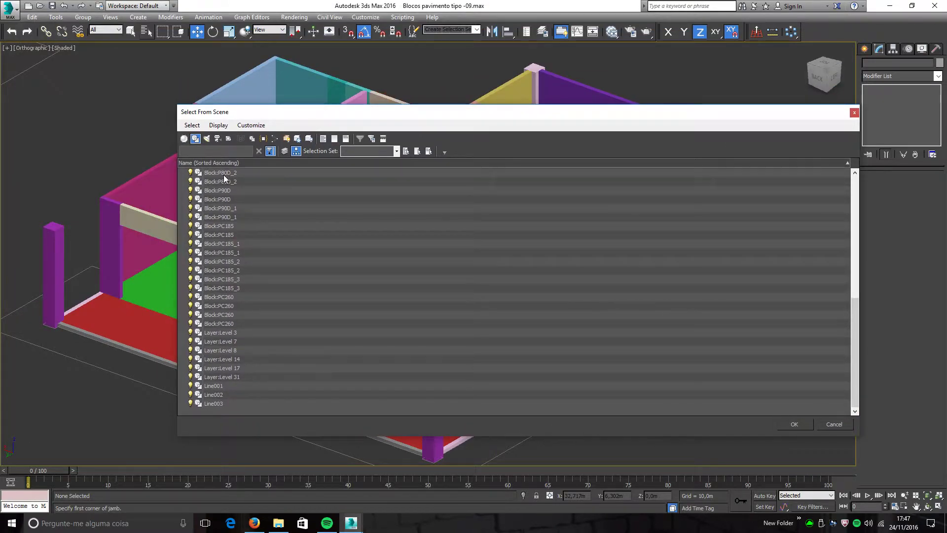
left_click(195, 139)
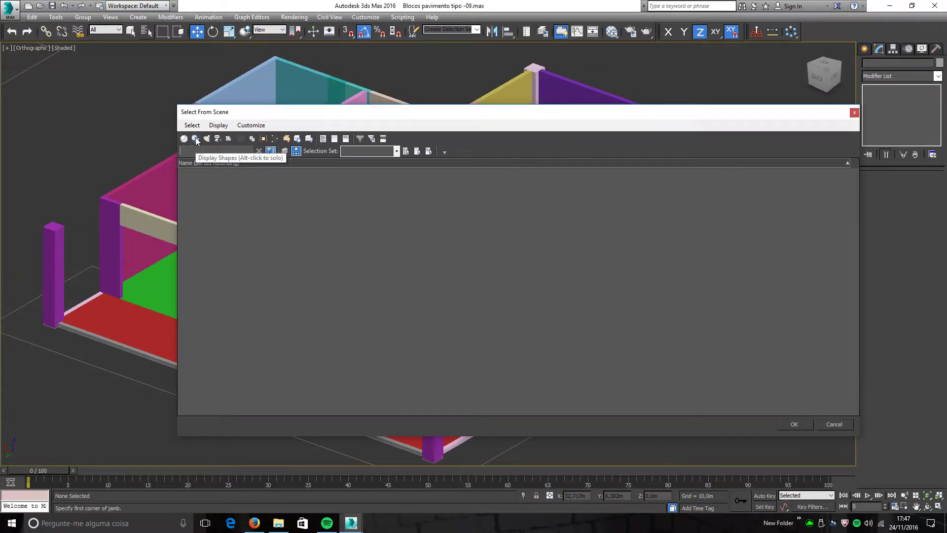
left_click(185, 139)
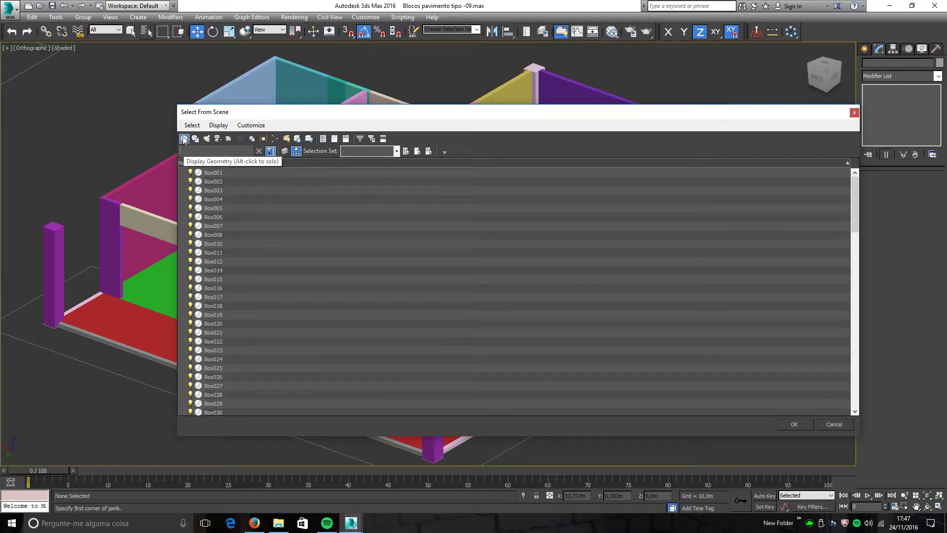
left_click_drag(216, 114, 121, 101)
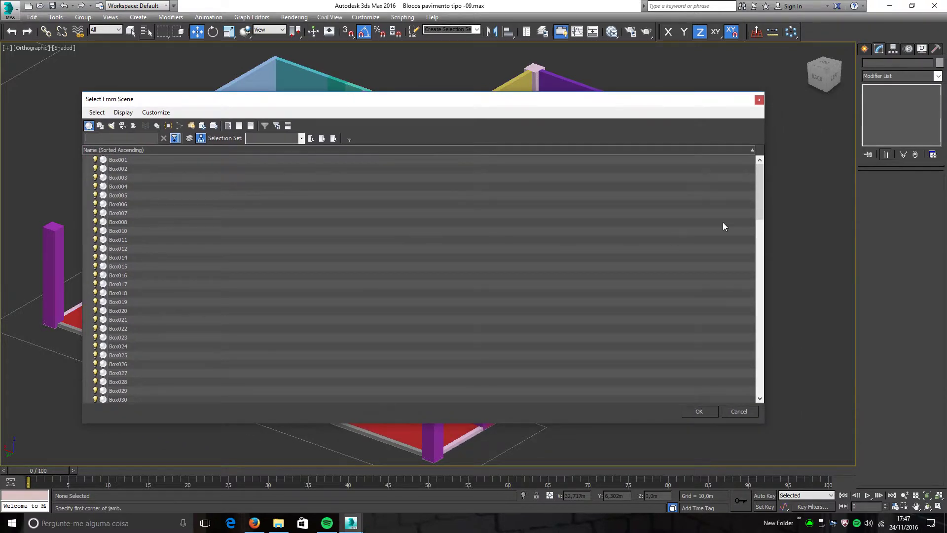
left_click_drag(760, 182, 778, 375)
Step: Select FixedWindow001 through FixedWindow007 from the list and examine where they sit in the floor model
left_click(139, 340)
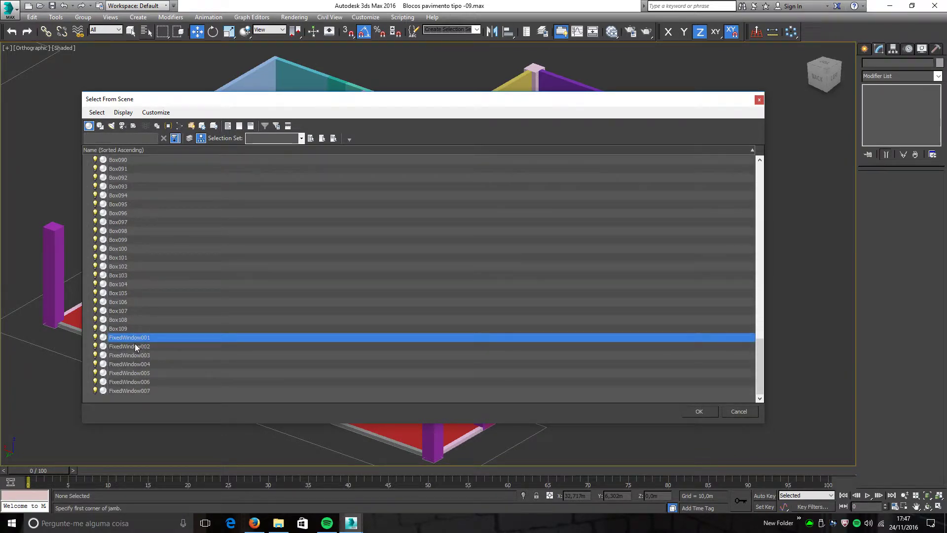
left_click(129, 390, "shift")
left_click(699, 412)
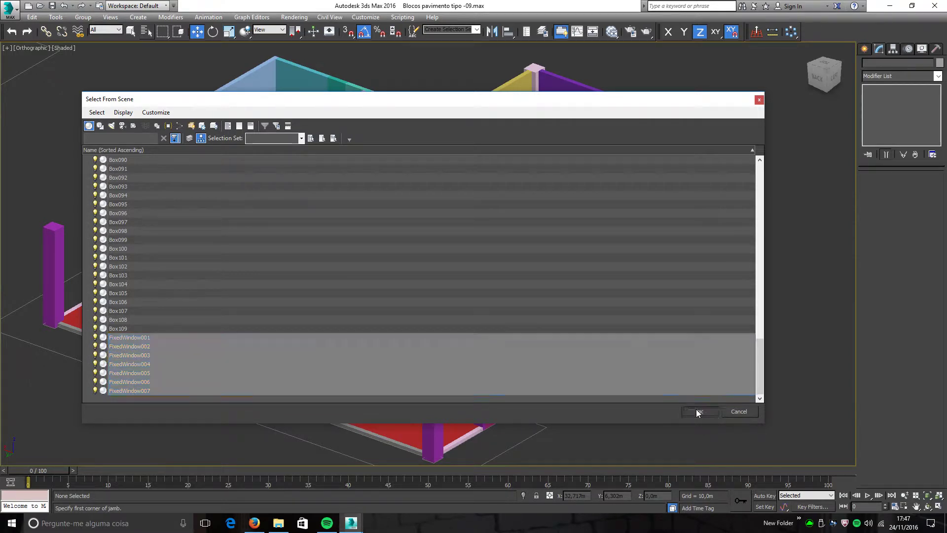
scroll(302, 328, "up", 2)
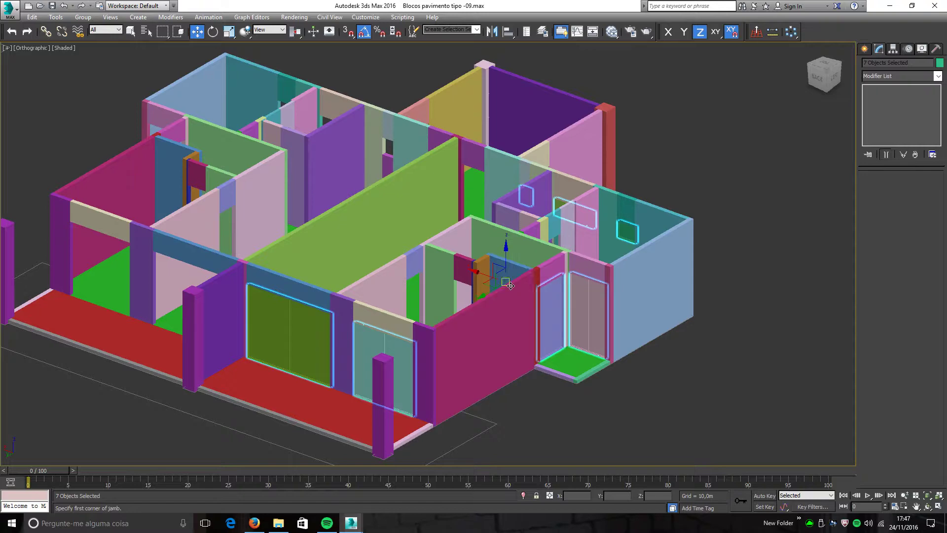
middle_click_drag(557, 314, 494, 253, "alt")
scroll(523, 254, "down", 4)
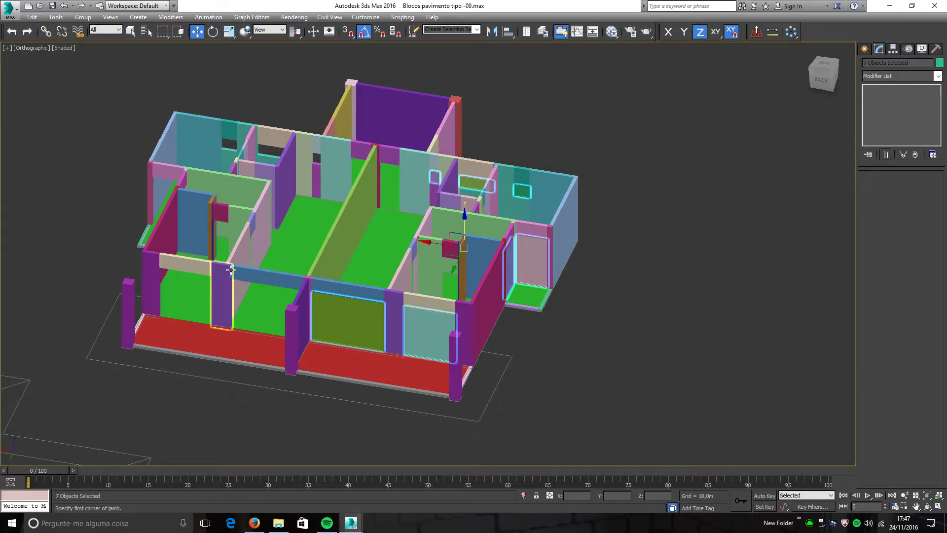
middle_click_drag(243, 268, 234, 264)
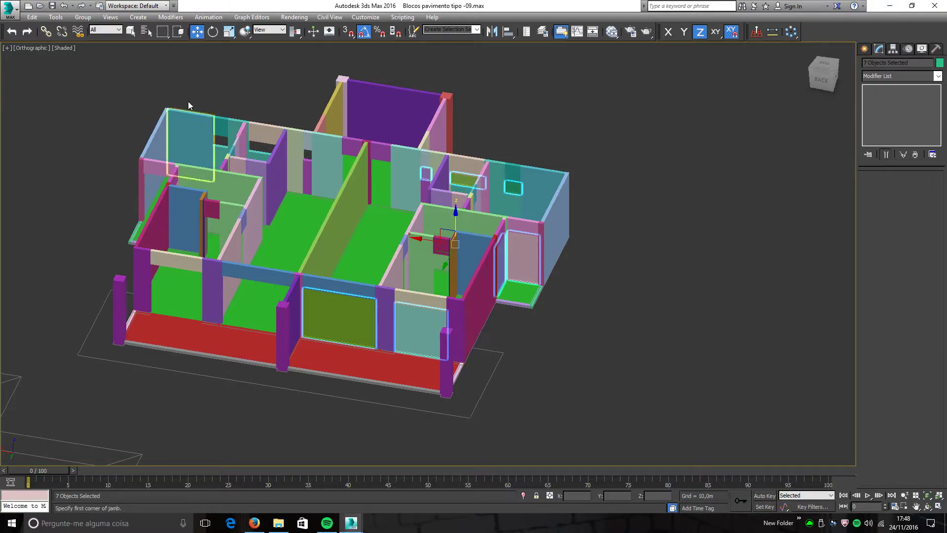
Step: Search the scene list for "fix", close the list and clear the window selection
left_click(146, 31)
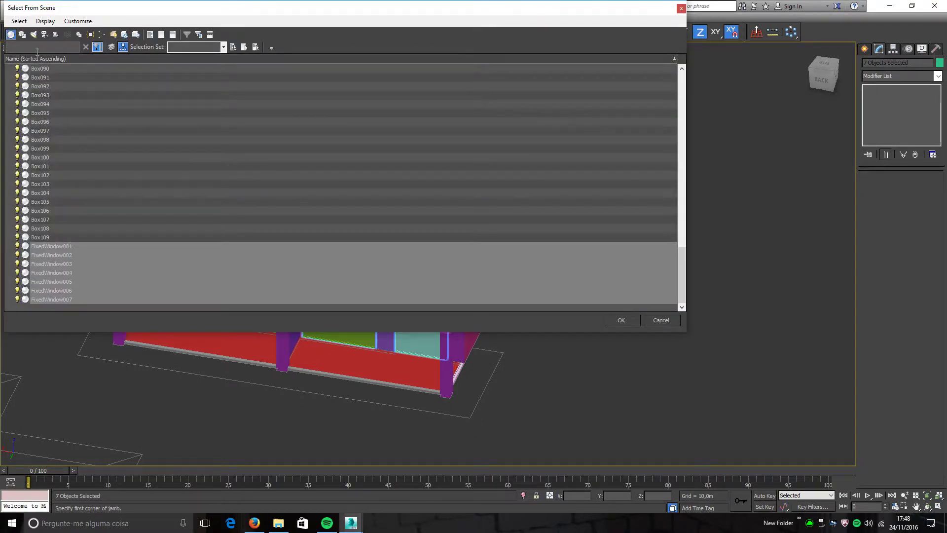
left_click_drag(49, 7, 112, 64)
left_click(141, 196)
left_click(110, 106)
type("fix")
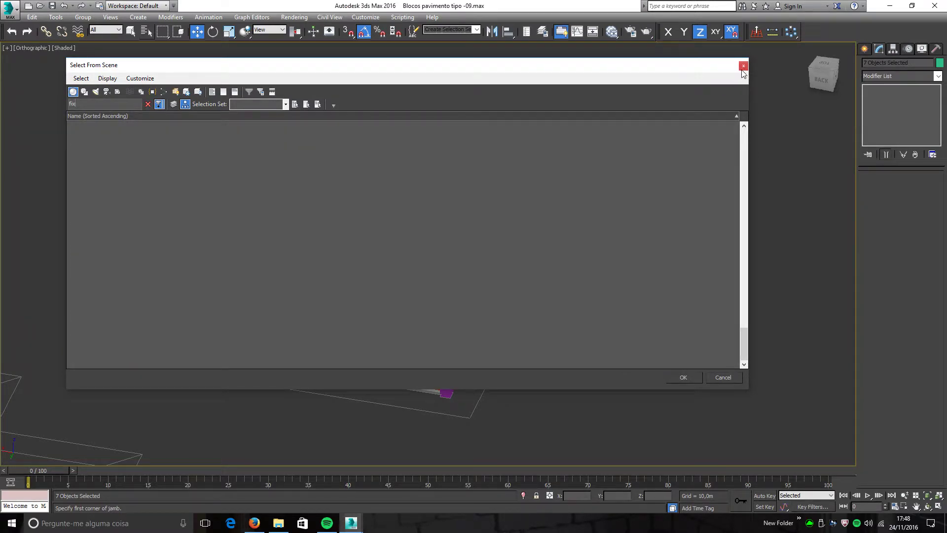
left_click(742, 68)
left_click(672, 156)
Step: Search the scene list for "fixed", select FixedWindow001 through FixedWindow007 in the model, and clear the selection
left_click(146, 31)
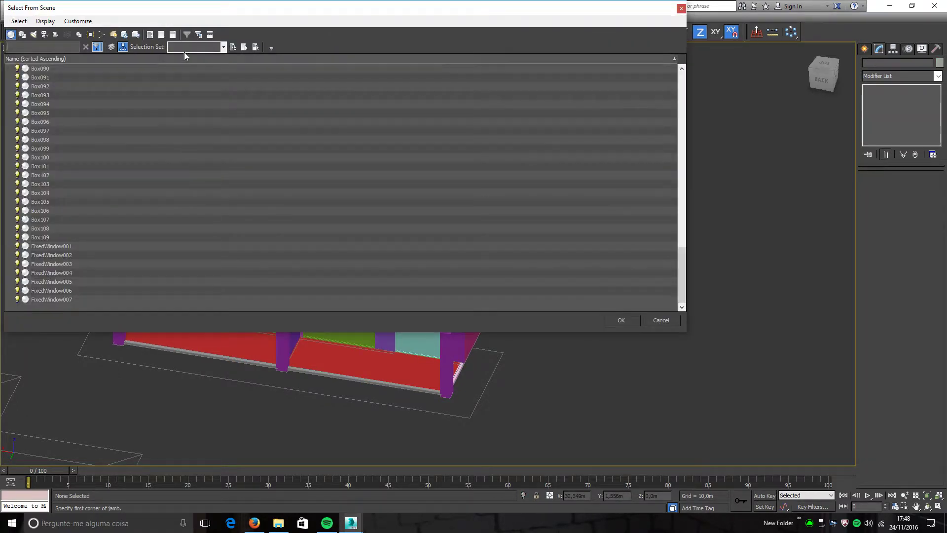
left_click_drag(229, 7, 344, 117)
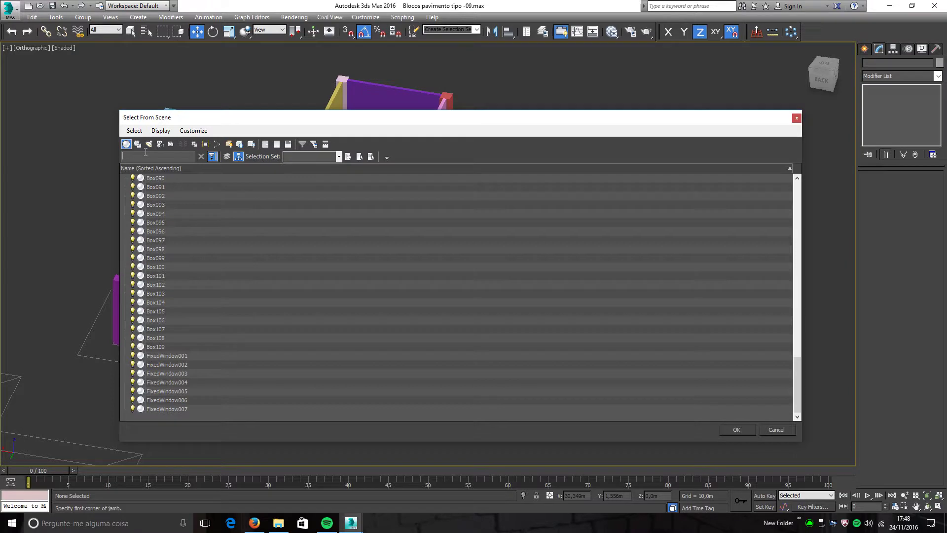
type("fixed")
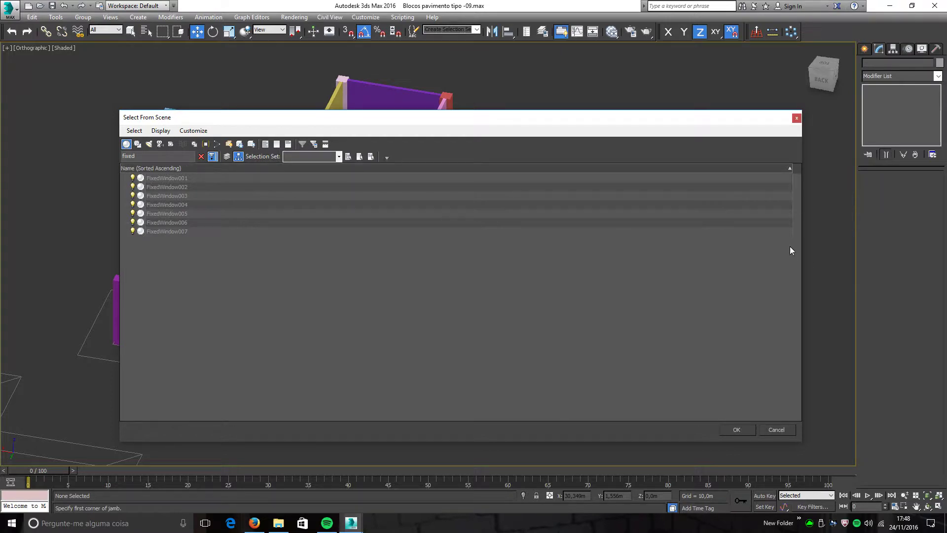
left_click(155, 232)
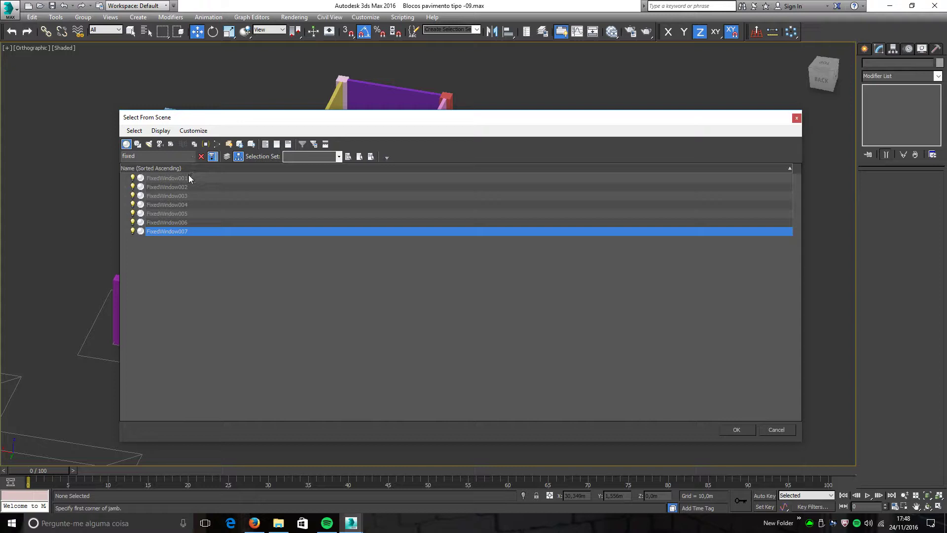
left_click(166, 179, "shift")
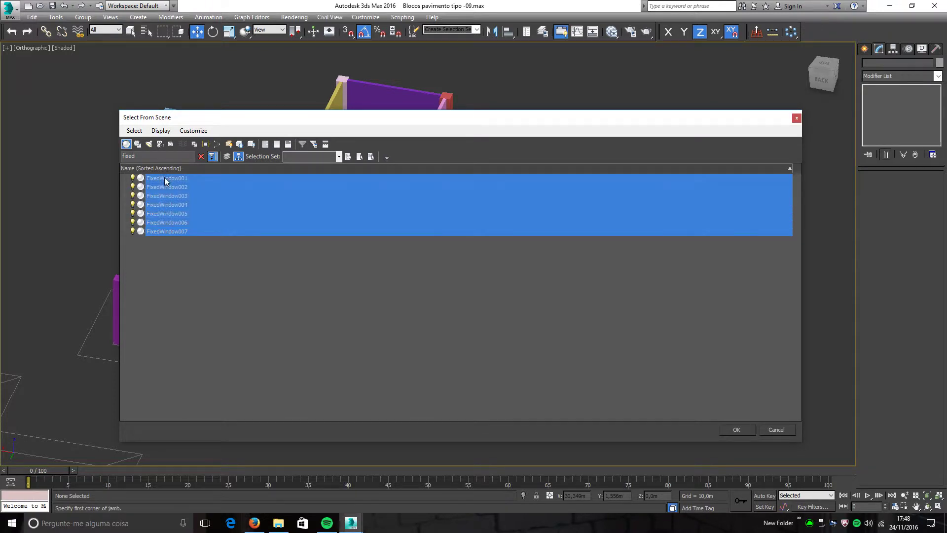
left_click(743, 432)
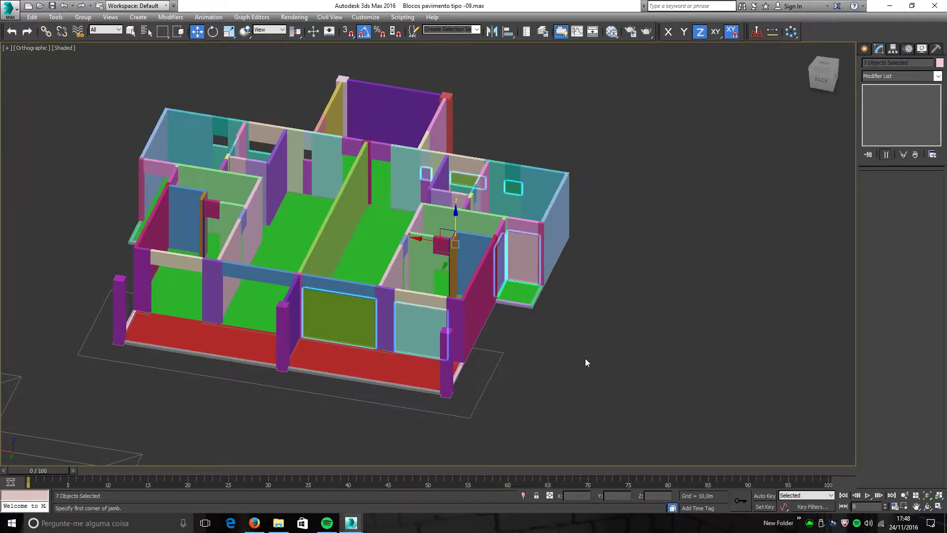
key("Delete")
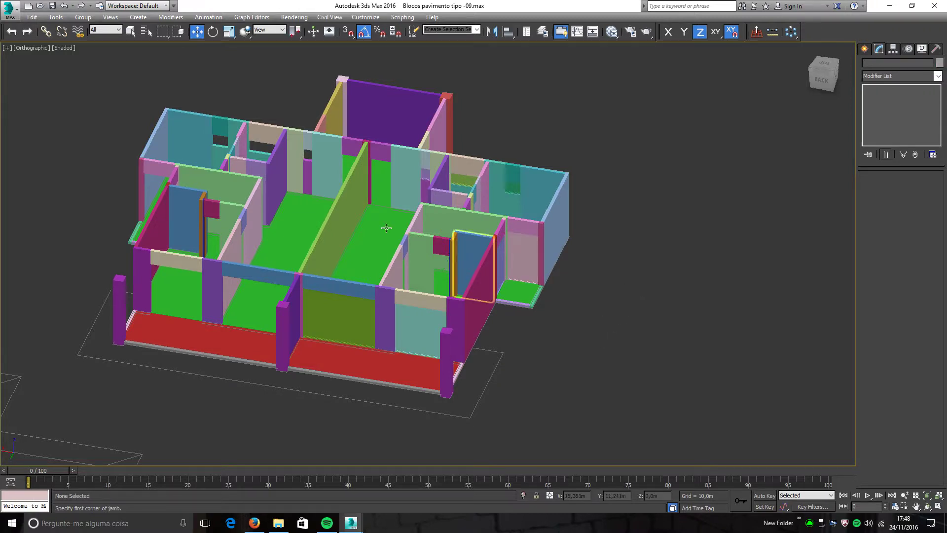
Step: Reopen the scene list filtered by "fixed" and select all the windows from FixedWindow001 to FixedWindow007
left_click(144, 36)
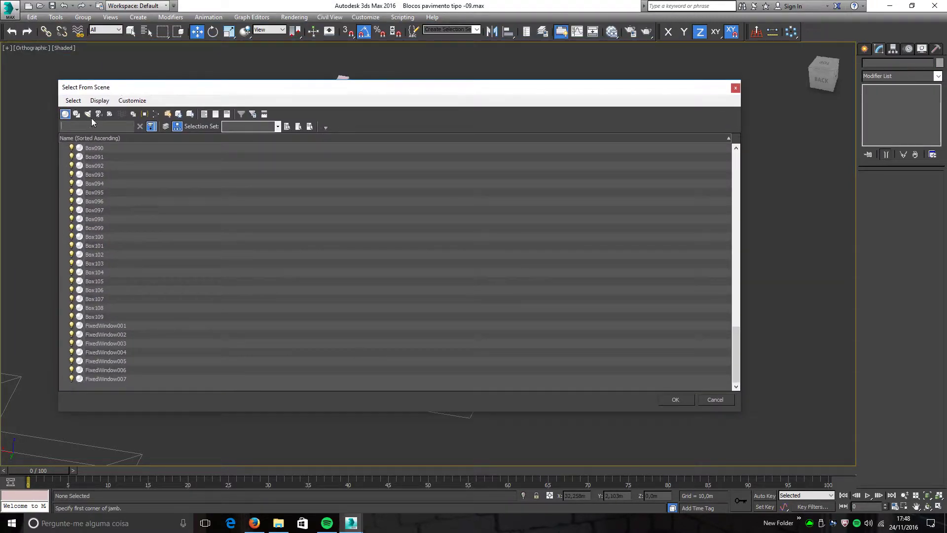
type("fixed")
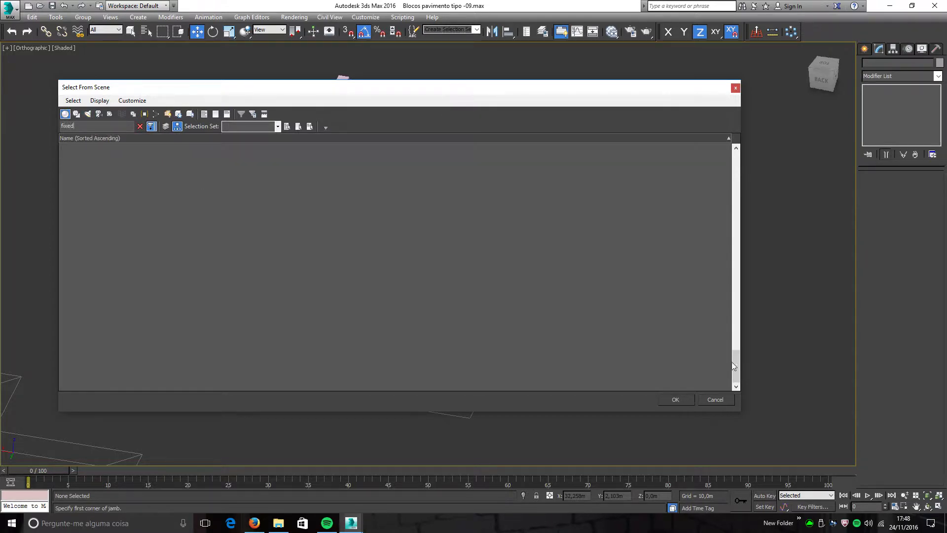
left_click_drag(737, 367, 738, 245)
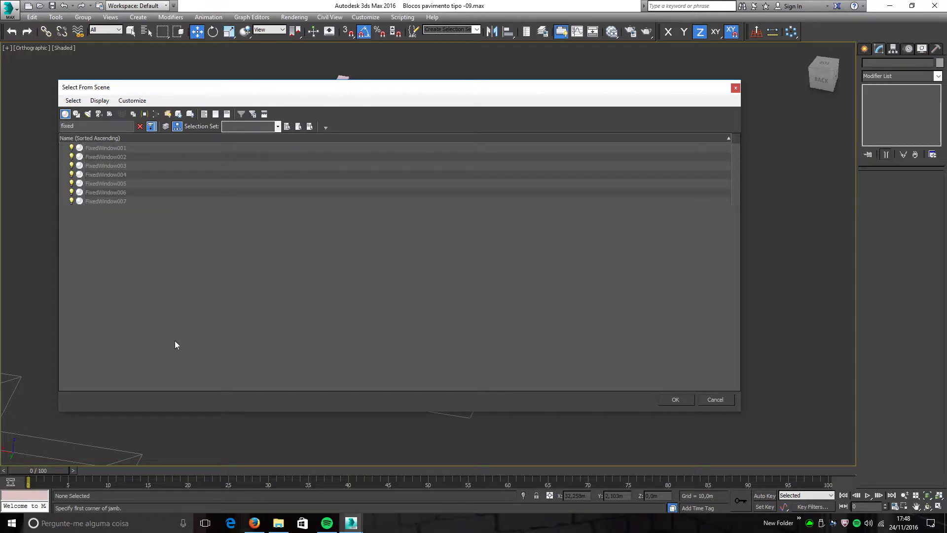
left_click(110, 150)
left_click(112, 201, "shift")
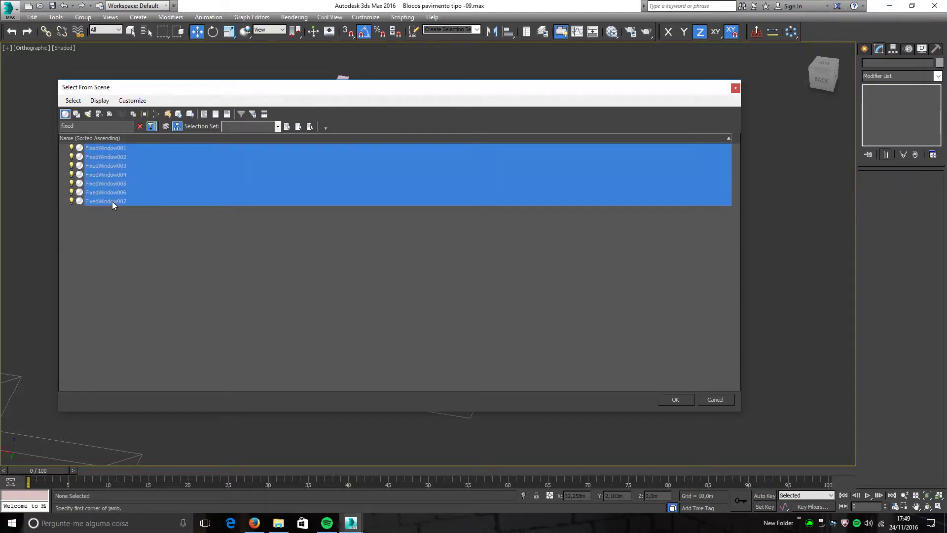
left_click(683, 400)
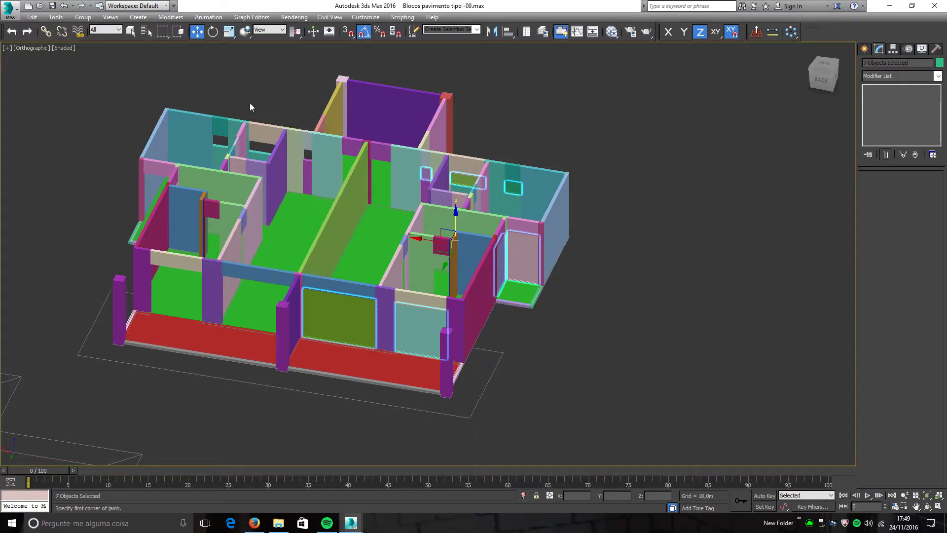
Step: Reopen the scene's select-by-name list, reposition it over the model, and look over its selection commands
left_click(147, 31)
left_click_drag(116, 12, 148, 83)
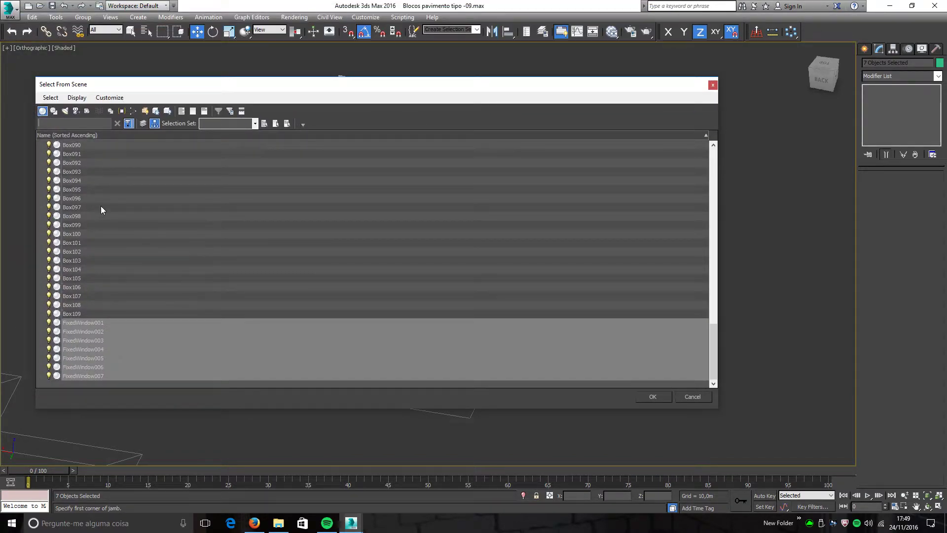
left_click_drag(58, 87, 236, 185)
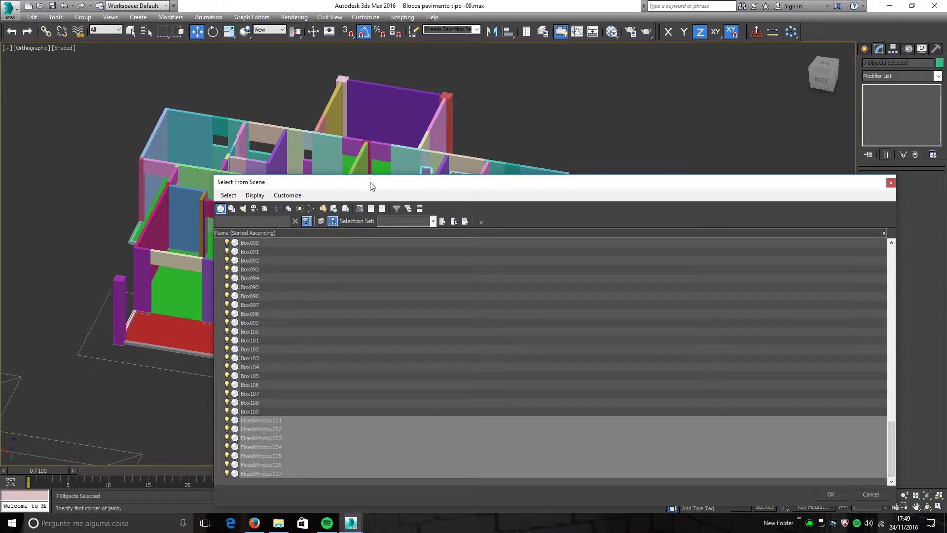
left_click_drag(372, 182, 330, 138)
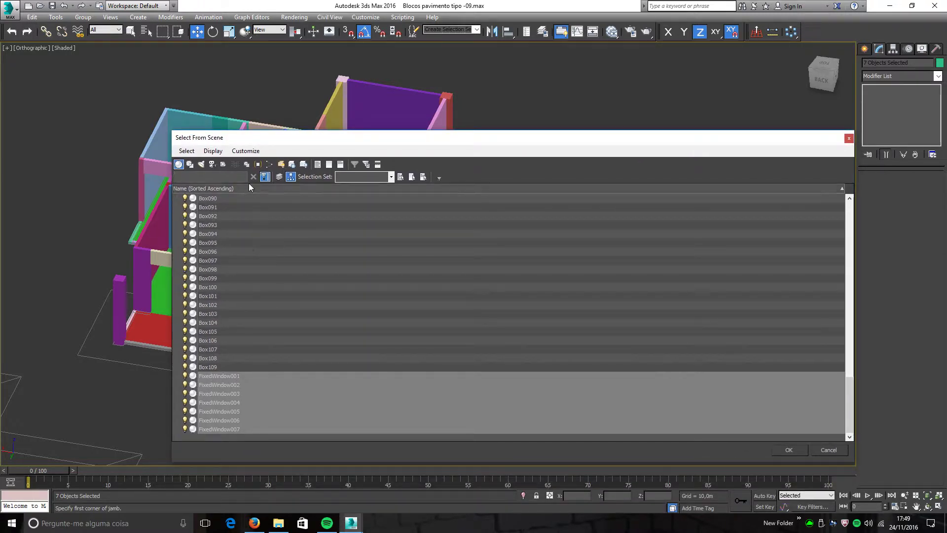
left_click(292, 166)
left_click_drag(846, 141, 822, 101)
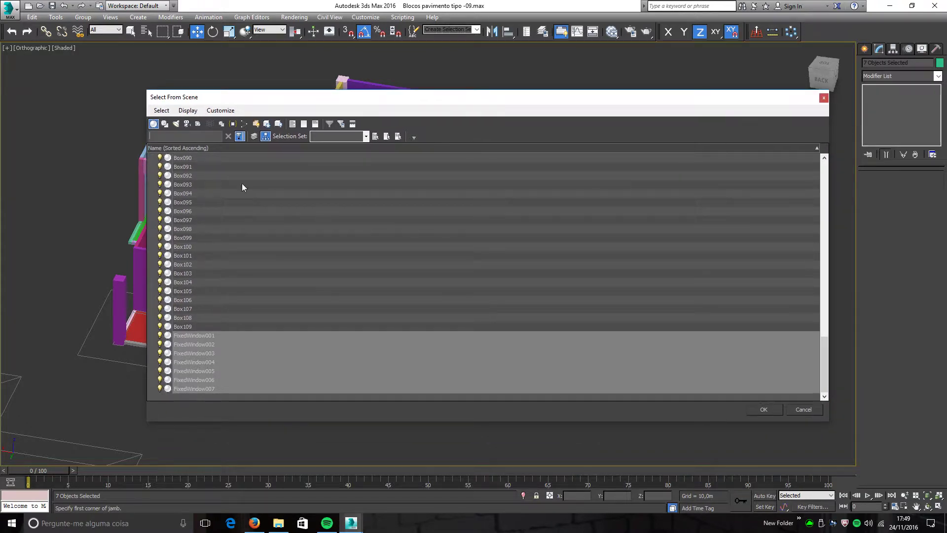
left_click(162, 112)
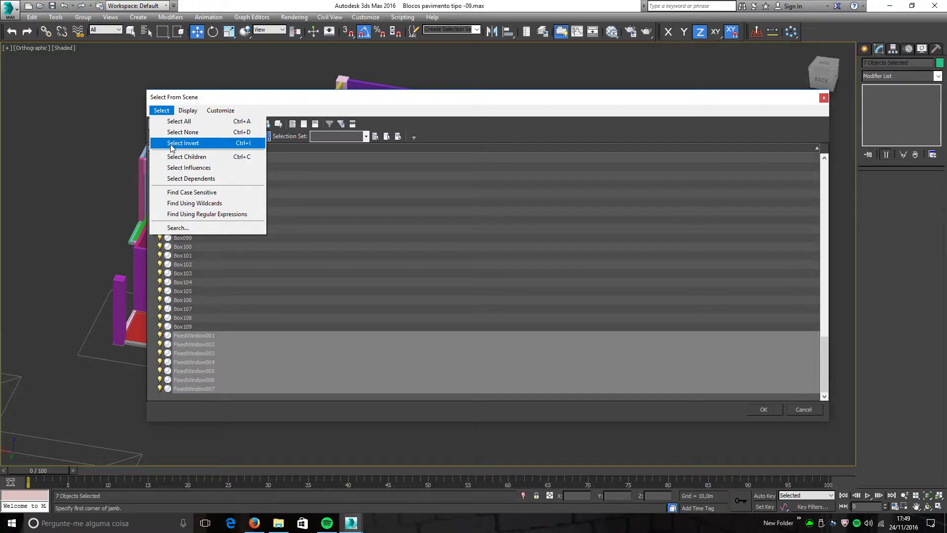
left_click(197, 94)
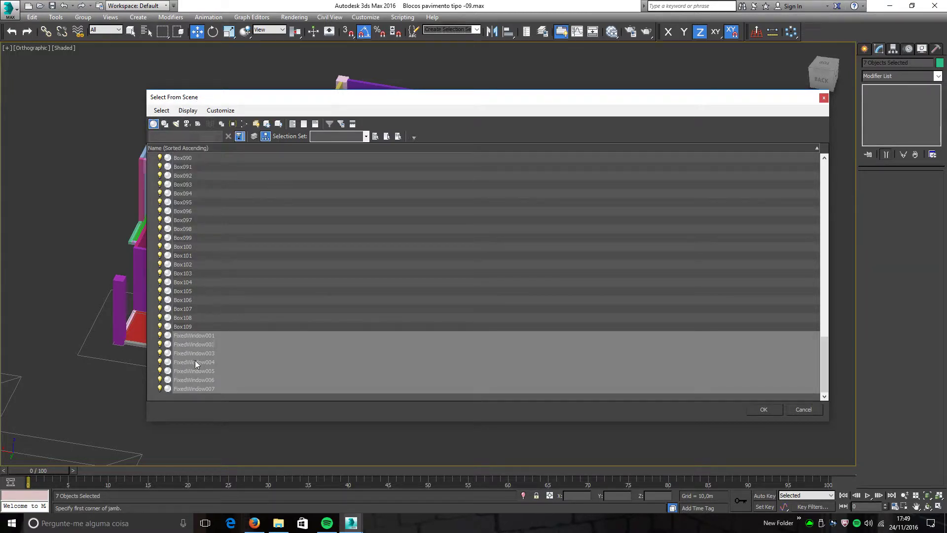
Step: Highlight FixedWindow001 through FixedWindow007 in the list, invert the selection to the remaining geometry, and check the entries
left_click(207, 339)
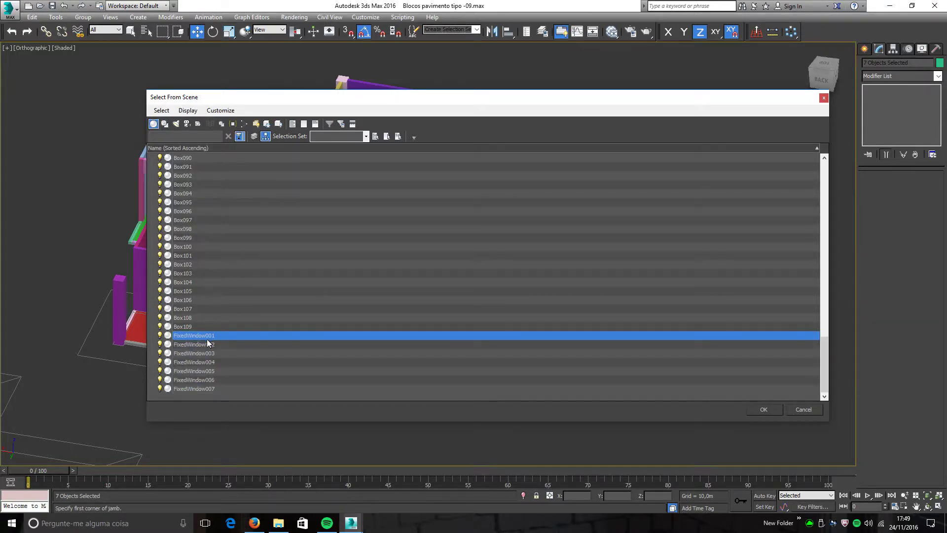
left_click(196, 389, "shift")
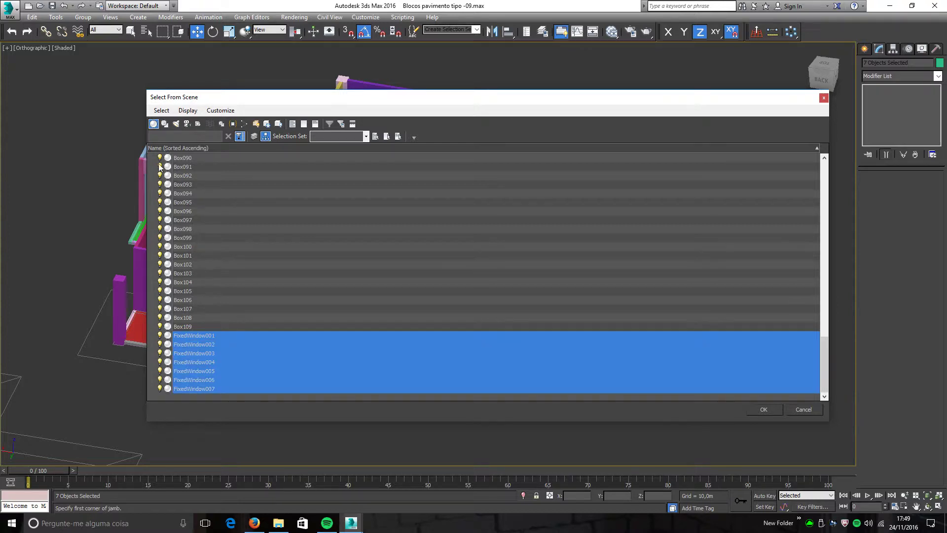
left_click(162, 110)
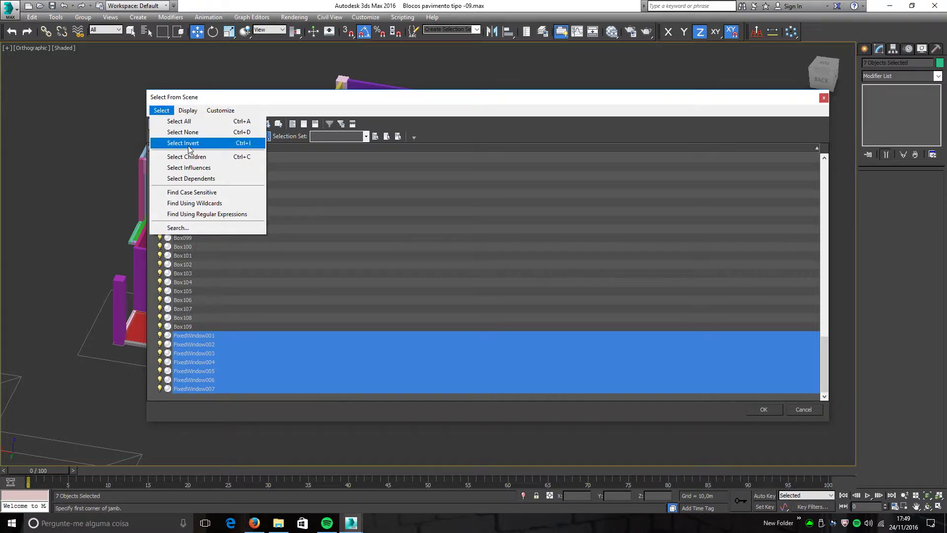
left_click(286, 101)
key("ctrl+a")
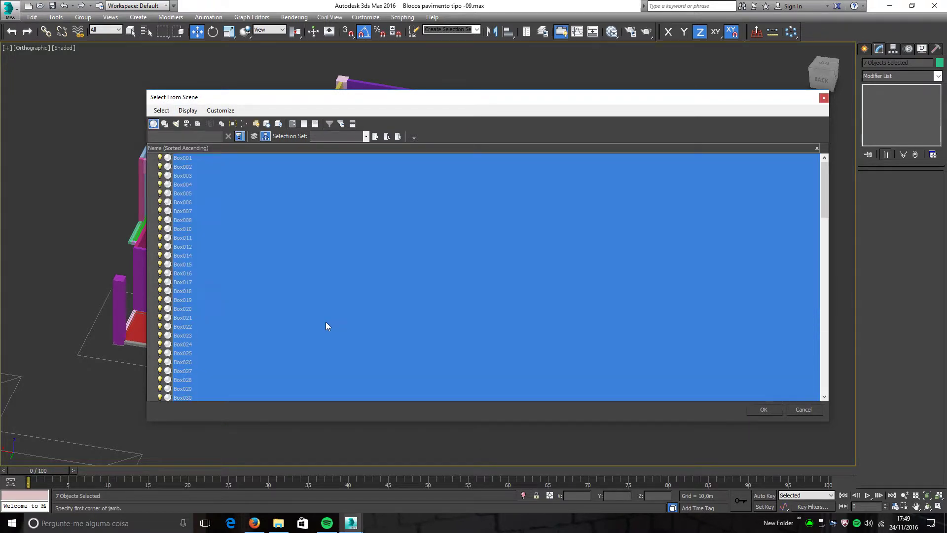
left_click_drag(825, 179, 820, 147)
left_click(161, 110)
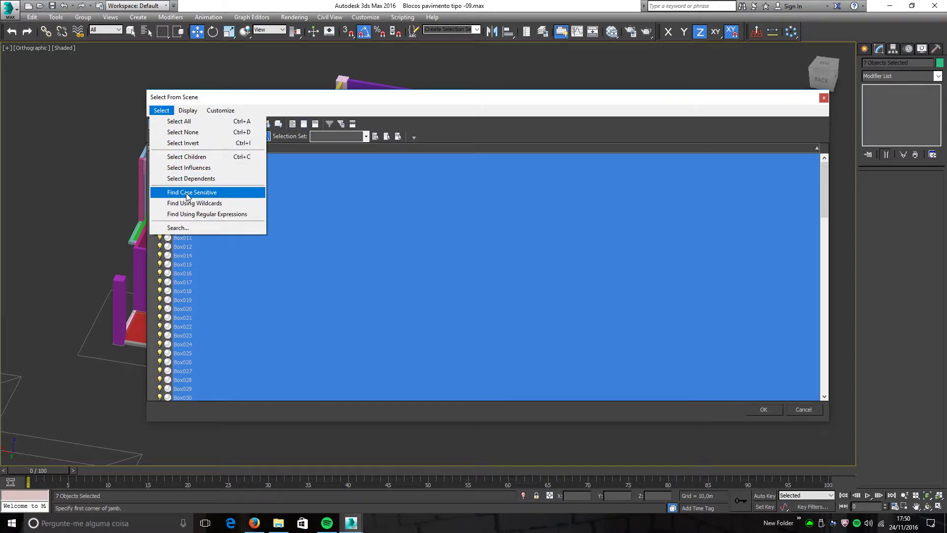
left_click(292, 102)
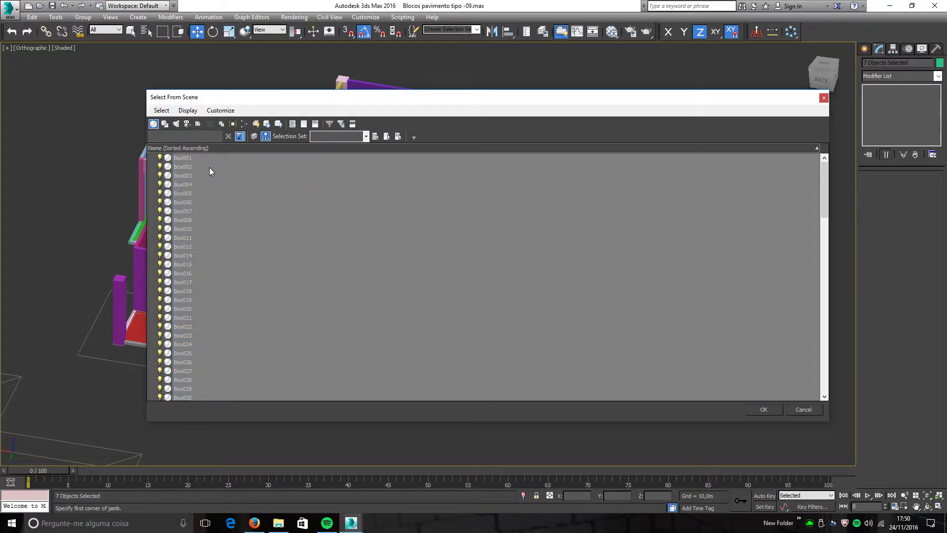
scroll(333, 300, "down", 20)
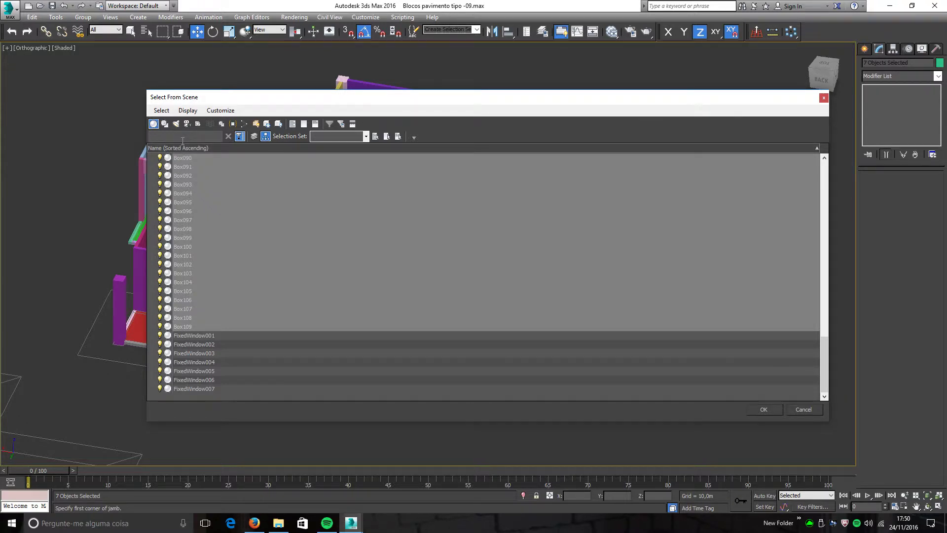
Step: Search the list for "fixed" and turn on case-sensitive finding
type("f")
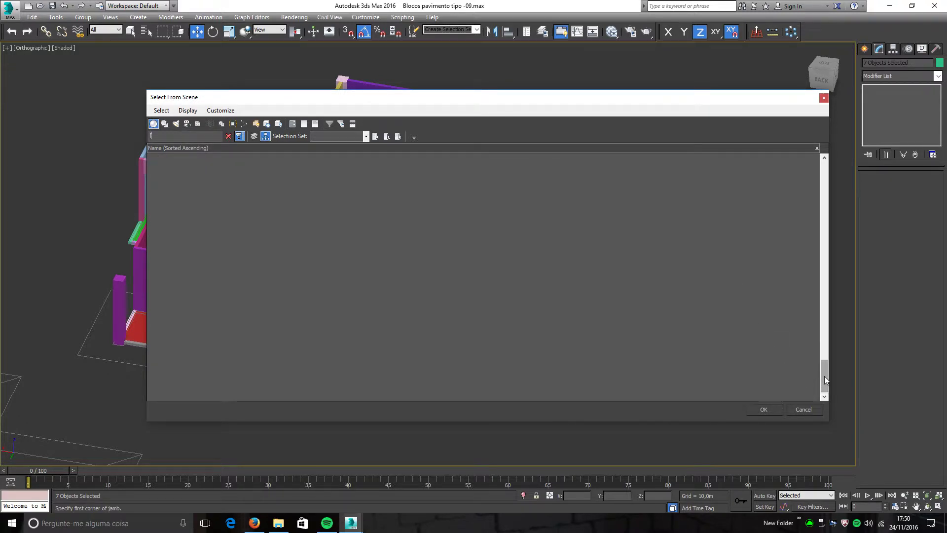
type("ixed")
left_click_drag(825, 344, 829, 194)
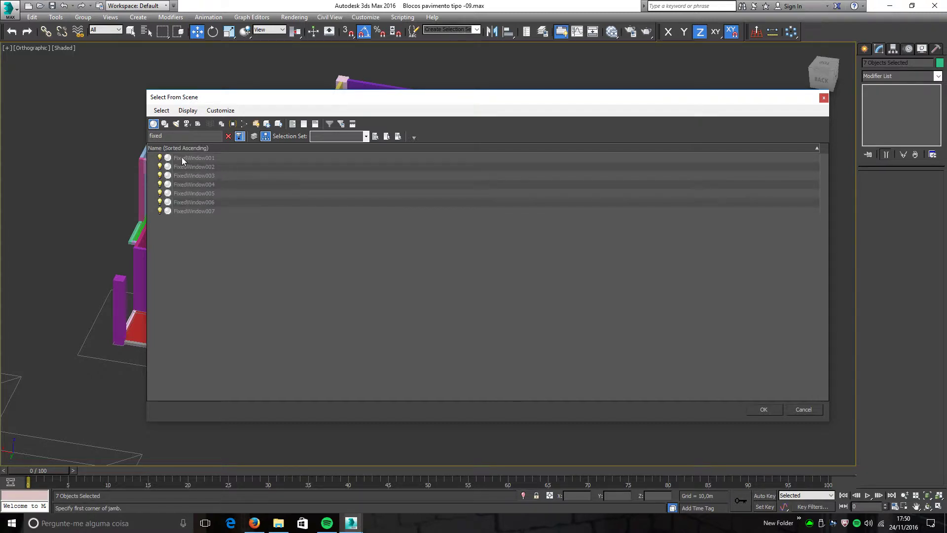
left_click(165, 111)
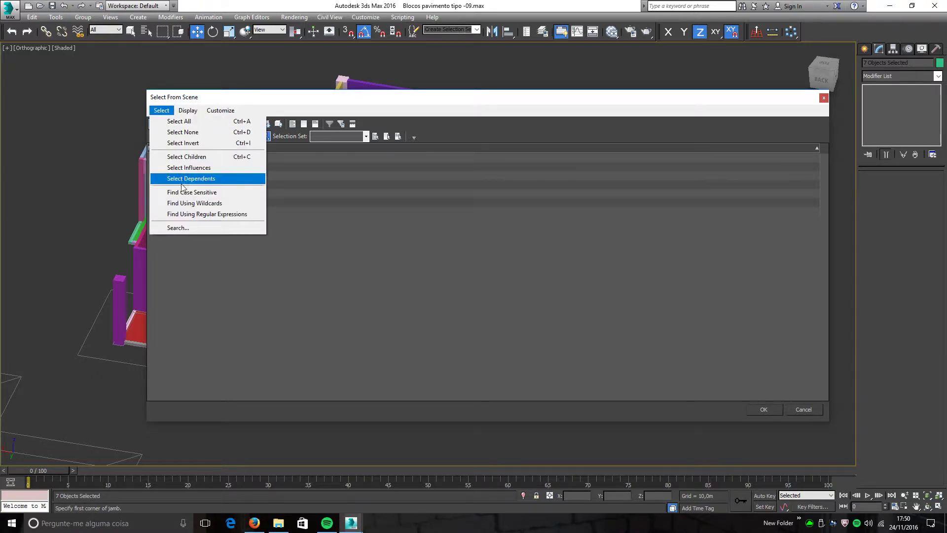
left_click(191, 193)
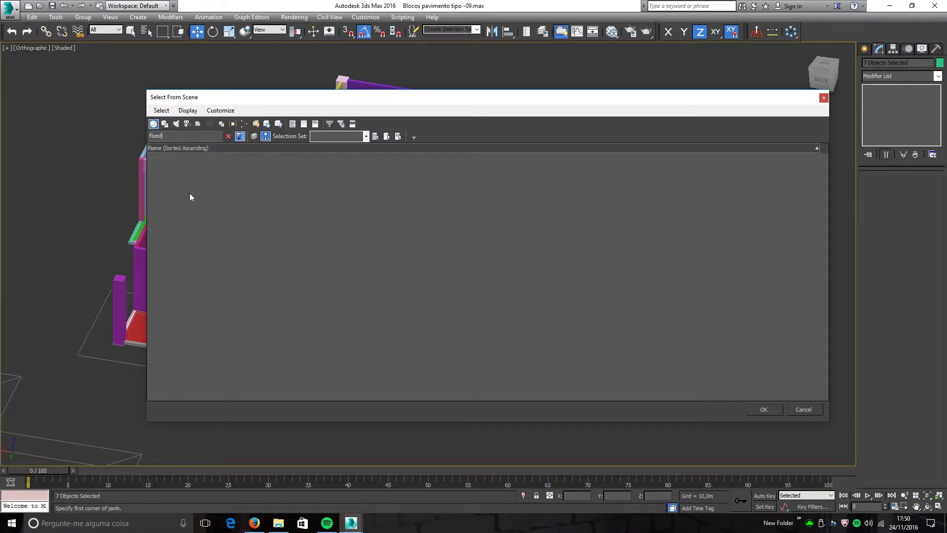
Step: Replace the search text with "Fixed" and select FixedWindow001 through FixedWindow007 in the scene
double_click(183, 132)
type("fi")
type("xed")
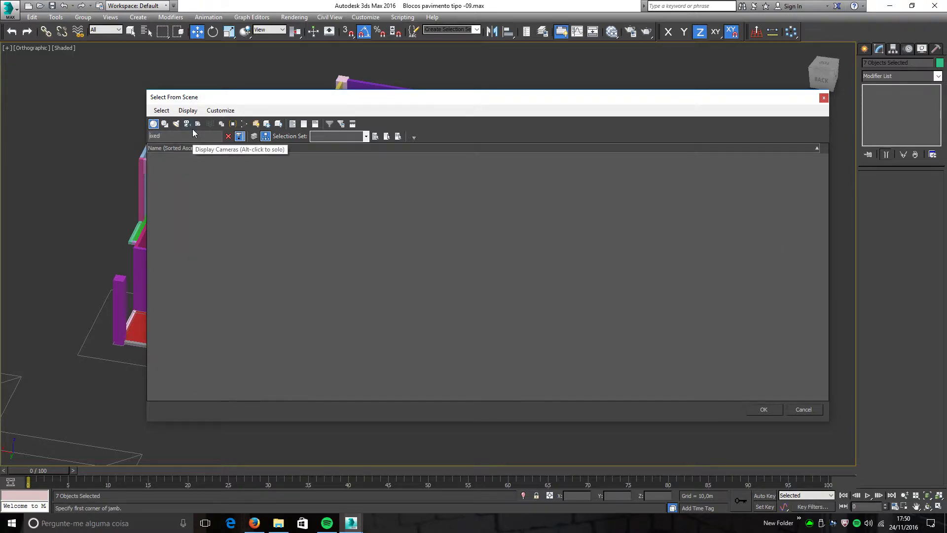
left_click(198, 157)
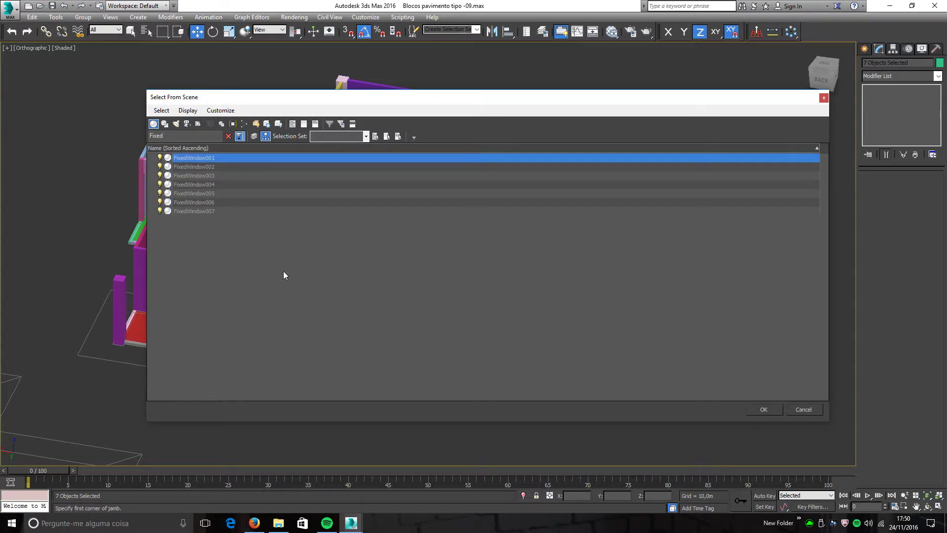
left_click(195, 211, "shift")
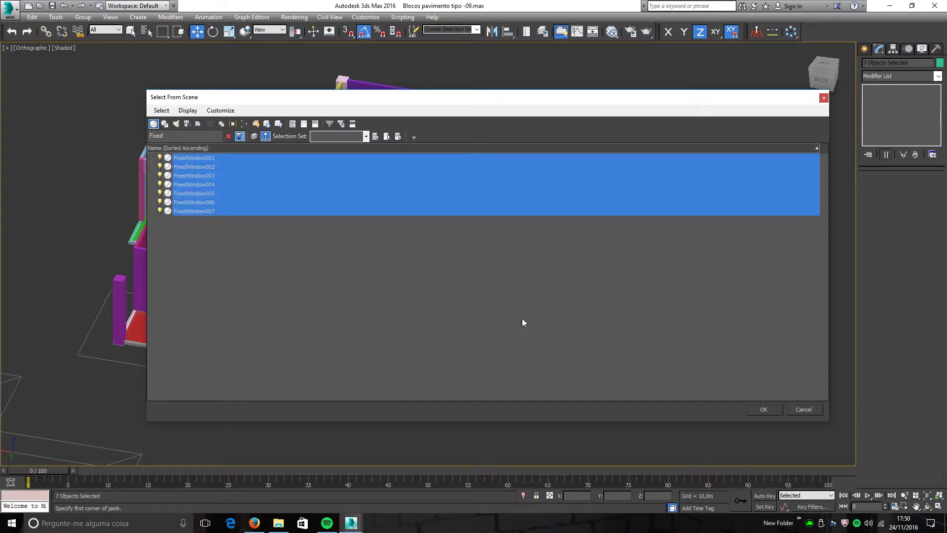
left_click(762, 409)
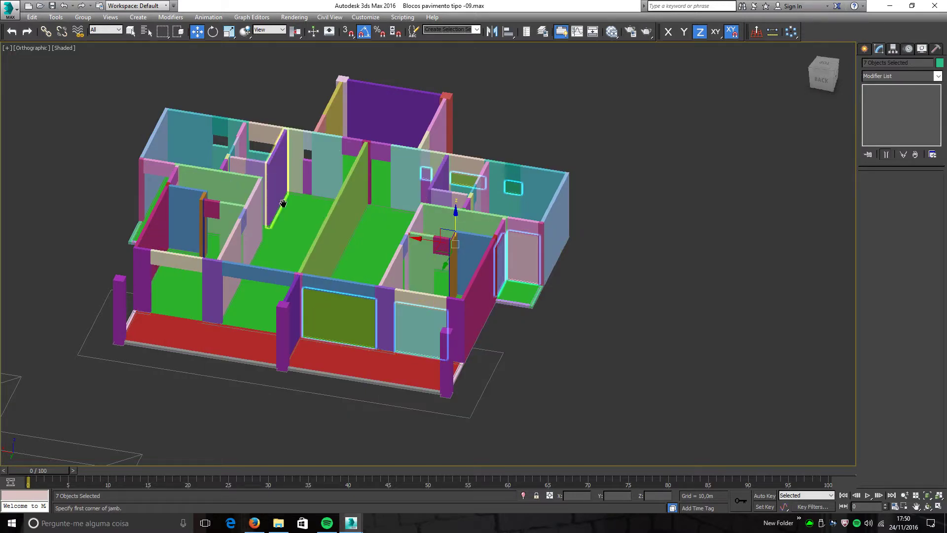
middle_click_drag(467, 203, 526, 237)
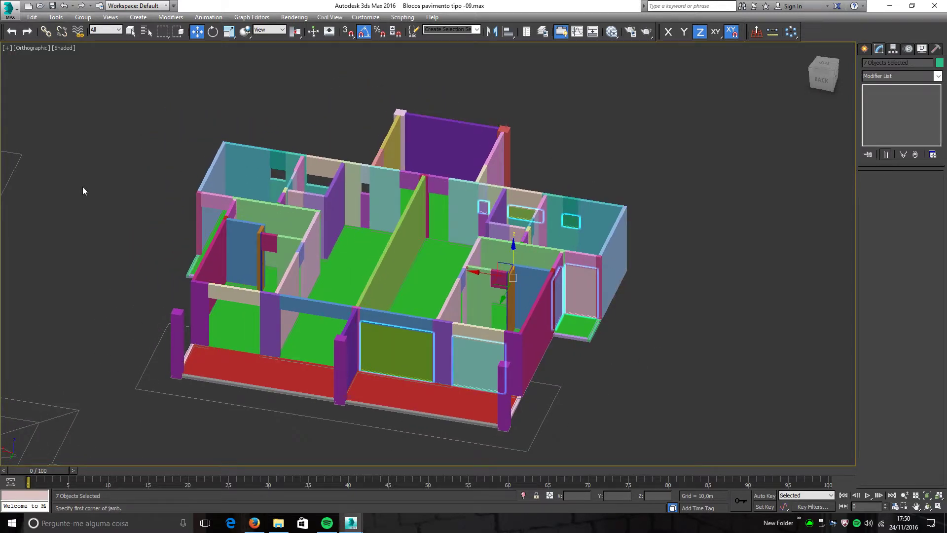
middle_click_drag(358, 356, 477, 337, "alt")
scroll(207, 261, "down", 5)
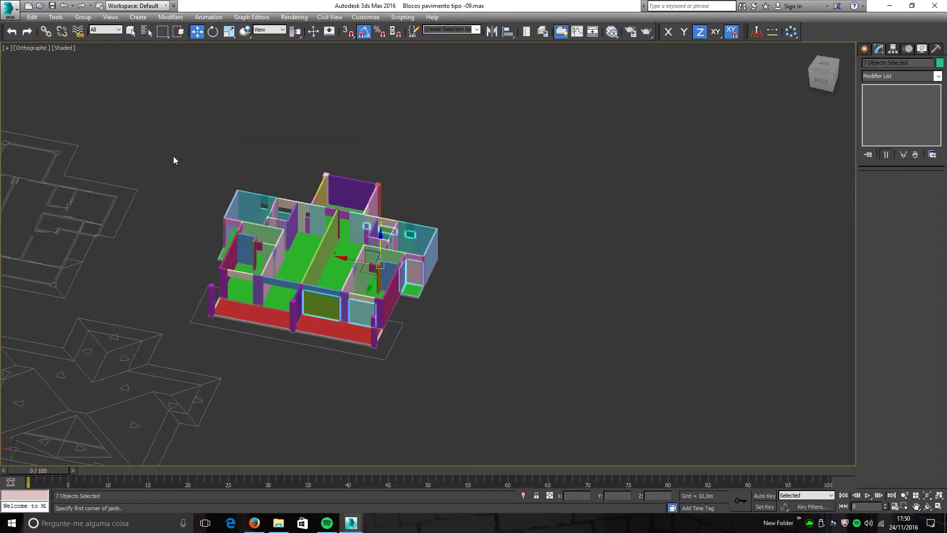
Step: Select all of the apartment's modelled geometry and hide it, leaving the floor plan linework in view
left_click_drag(382, 330, 384, 332)
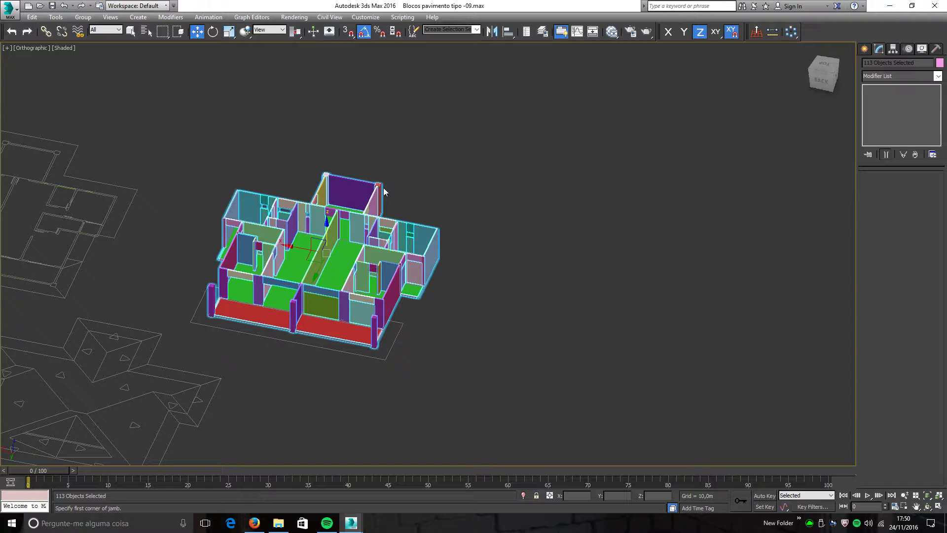
right_click(304, 129)
mouse_move(318, 107)
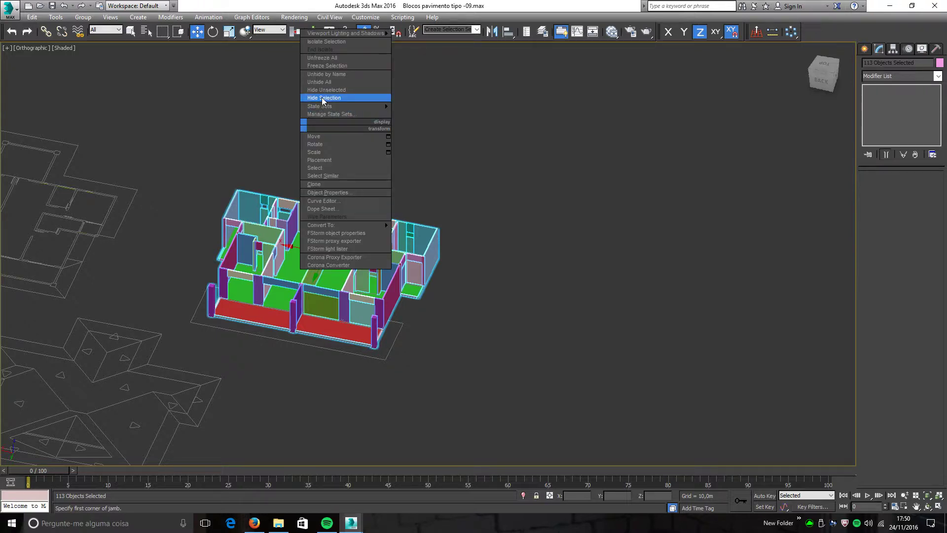
left_click(323, 99)
middle_click_drag(326, 303, 364, 289)
scroll(364, 289, "up", 2)
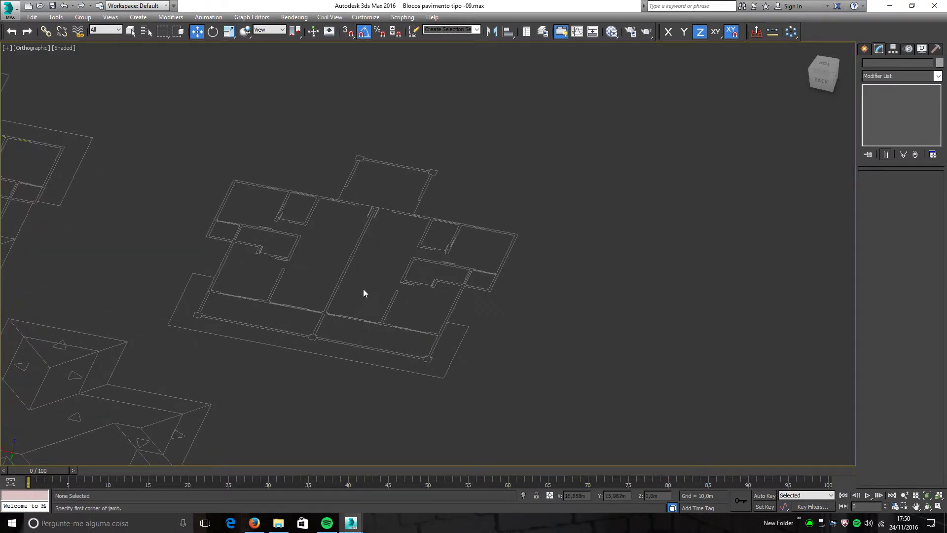
left_click(365, 18)
left_click(366, 18)
middle_click_drag(380, 177, 389, 169)
middle_click_drag(389, 238, 401, 256, "alt")
scroll(400, 269, "down", 3)
scroll(339, 271, "up", 3)
scroll(365, 284, "up", 2)
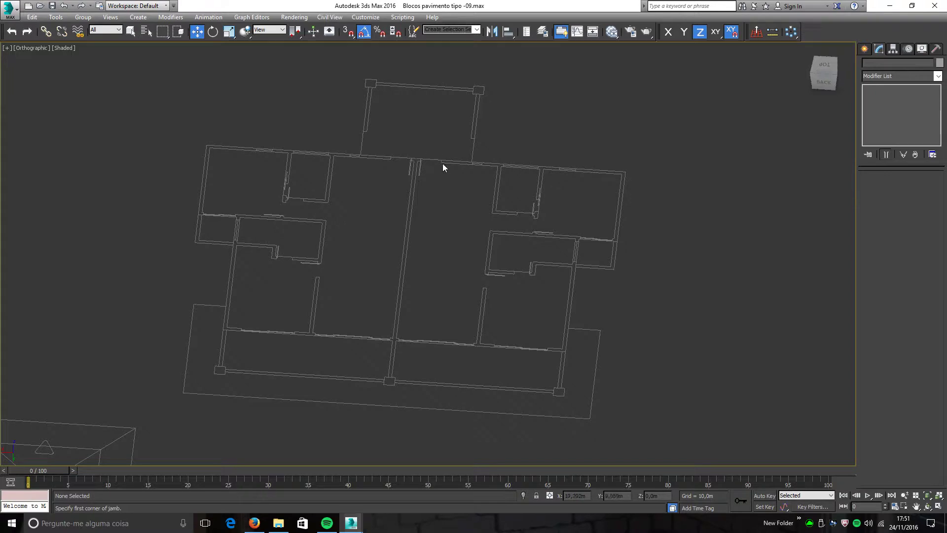
left_click(540, 35)
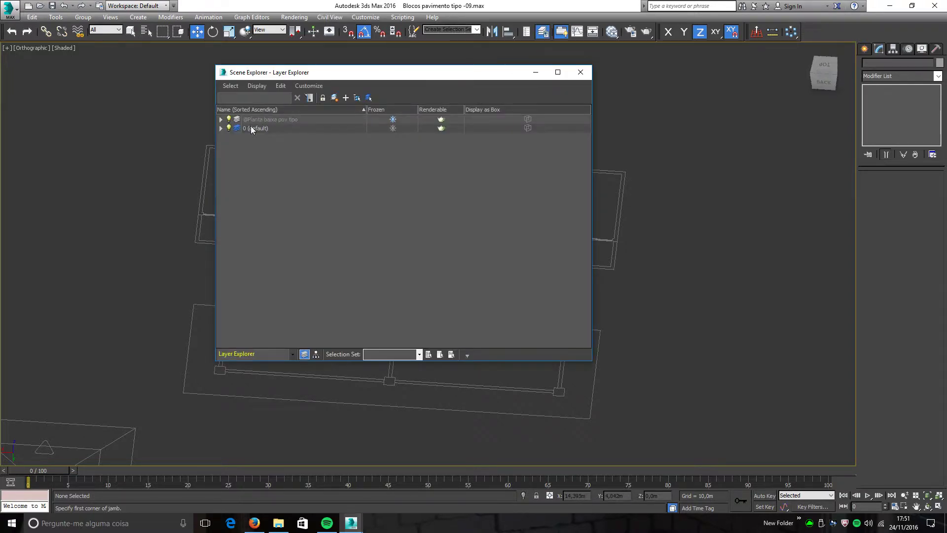
left_click_drag(277, 74, 336, 121)
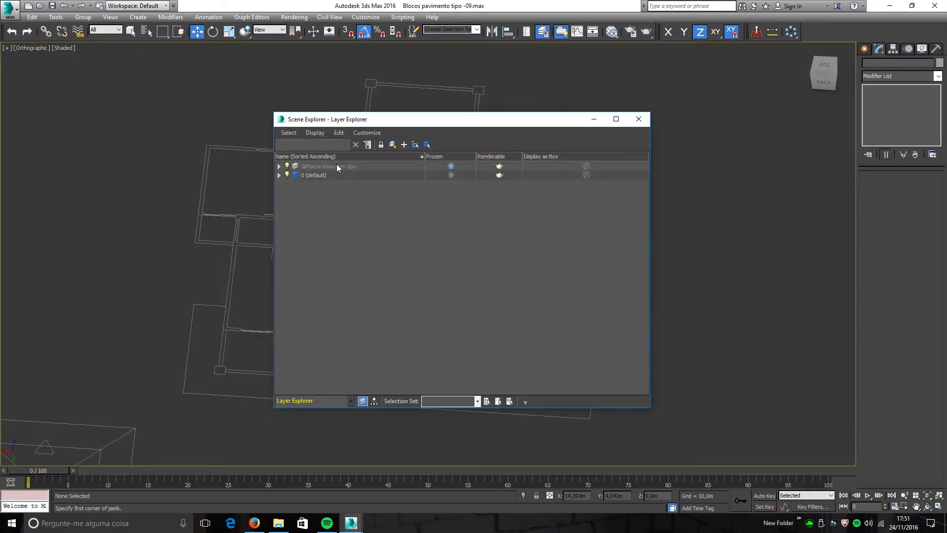
left_click(451, 167)
left_click(480, 98)
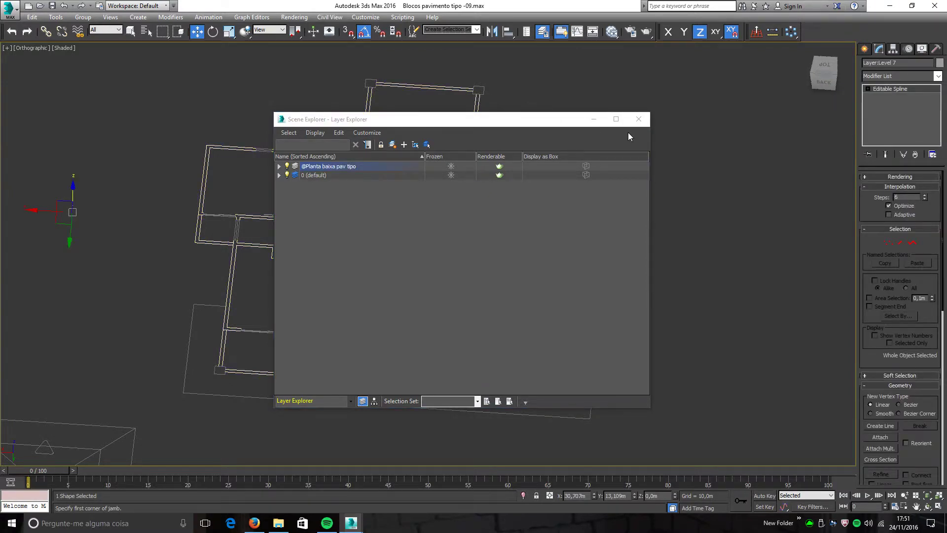
left_click(638, 119)
scroll(566, 148, "down", 5)
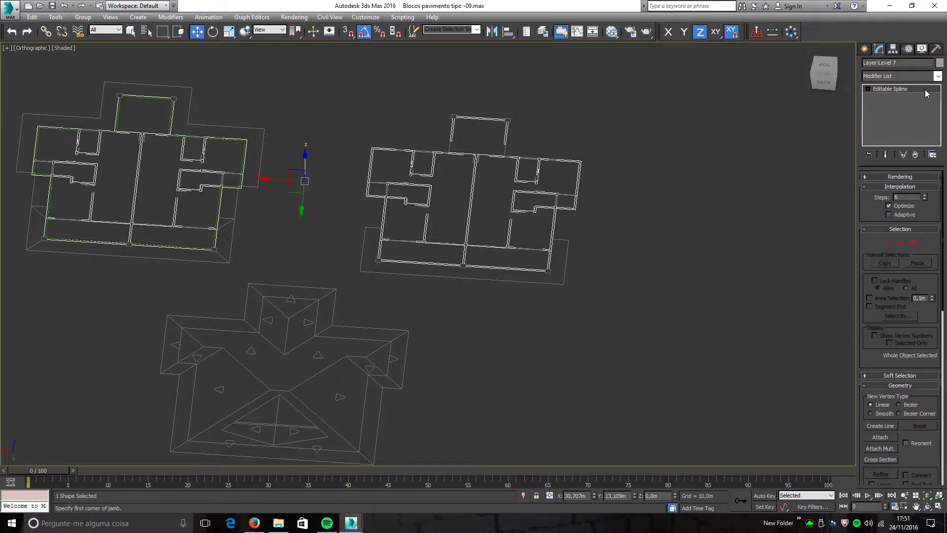
left_click(685, 119)
Step: Draw a rectangle spline beside the floor plan and enlarge it to a length of 8.831 m and a width of 8.24 m
right_click(647, 141)
left_click(666, 87)
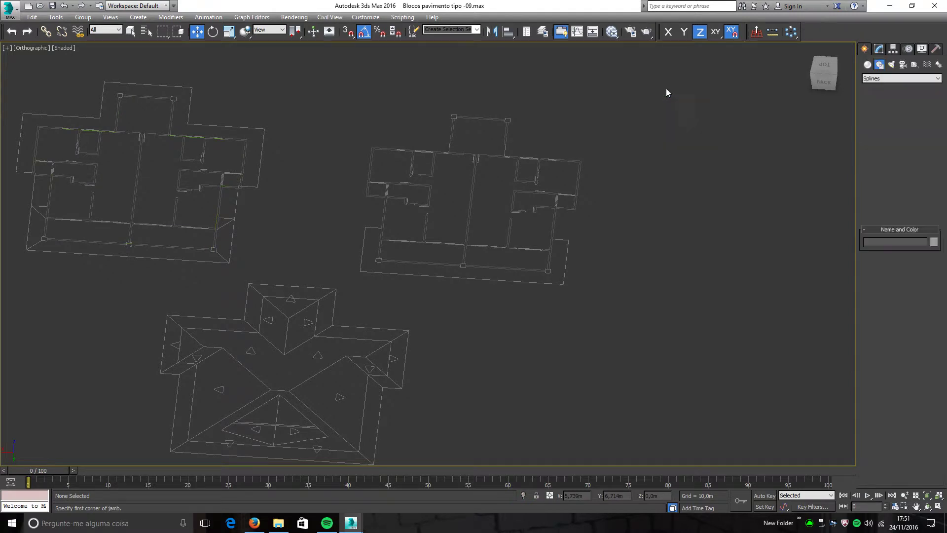
left_click_drag(718, 122, 641, 188)
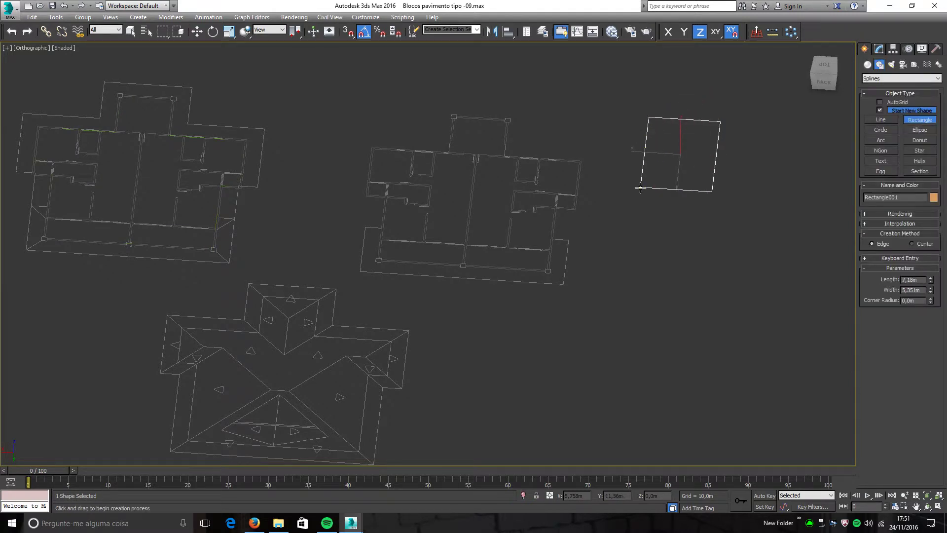
left_click(879, 49)
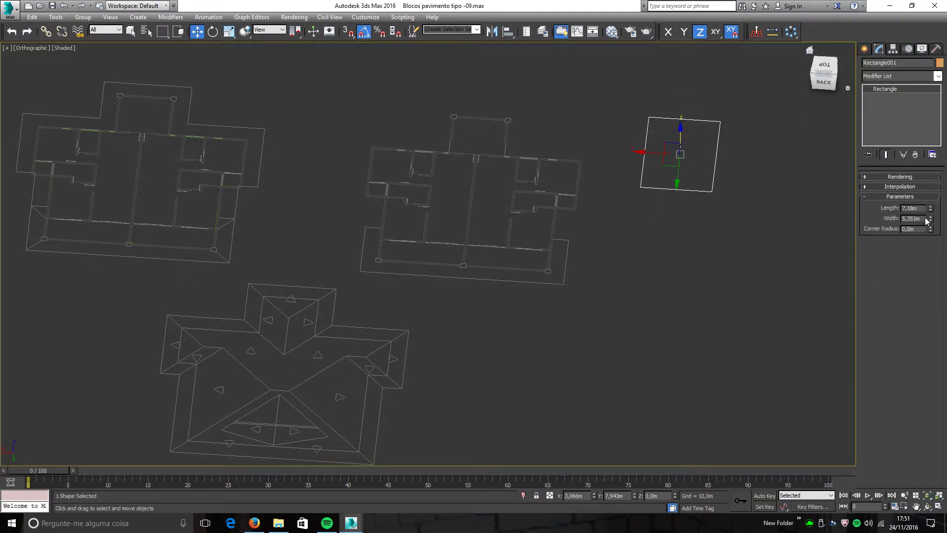
left_click_drag(930, 207, 907, 277)
middle_click_drag(823, 224, 770, 237)
scroll(632, 158, "up", 4)
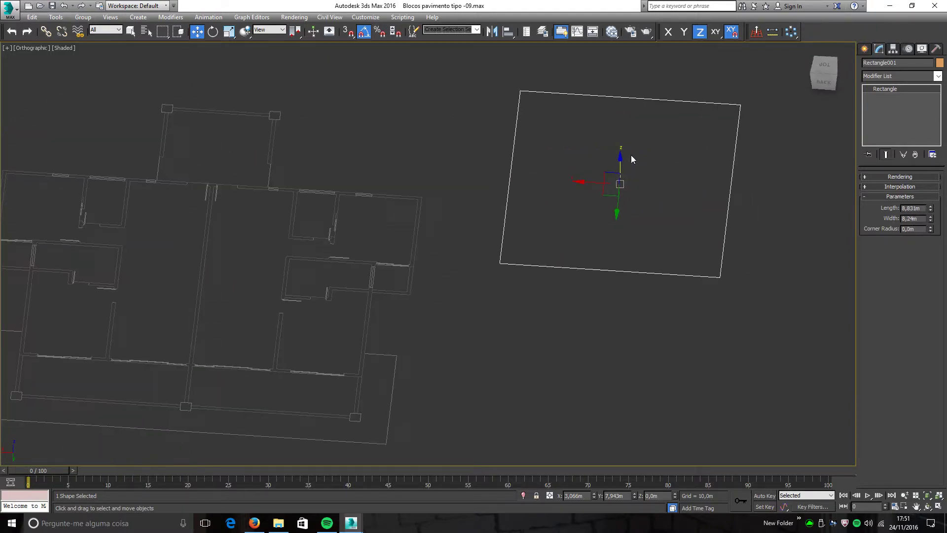
Step: Look over the rectangle's Rendering and Interpolation settings
left_click(875, 187)
left_click(872, 177)
left_click(875, 178)
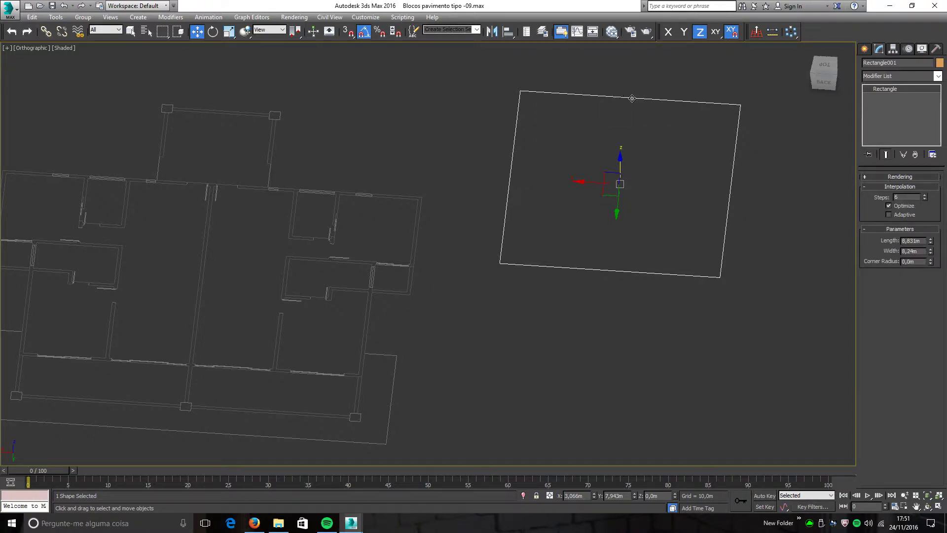
middle_click_drag(633, 95, 599, 165)
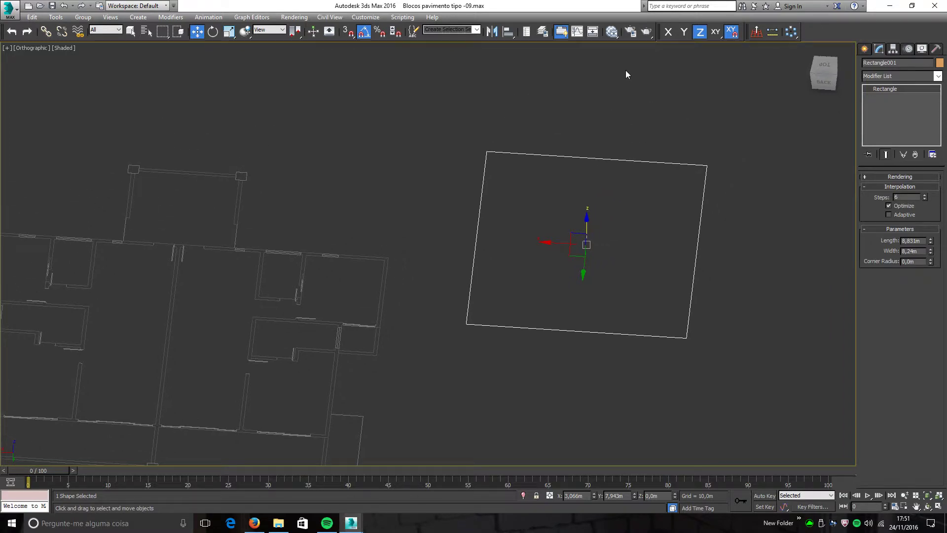
Step: Apply the Edit Spline modifier to the rectangle and compare its editing options with the base Rectangle's parameters
left_click(878, 76)
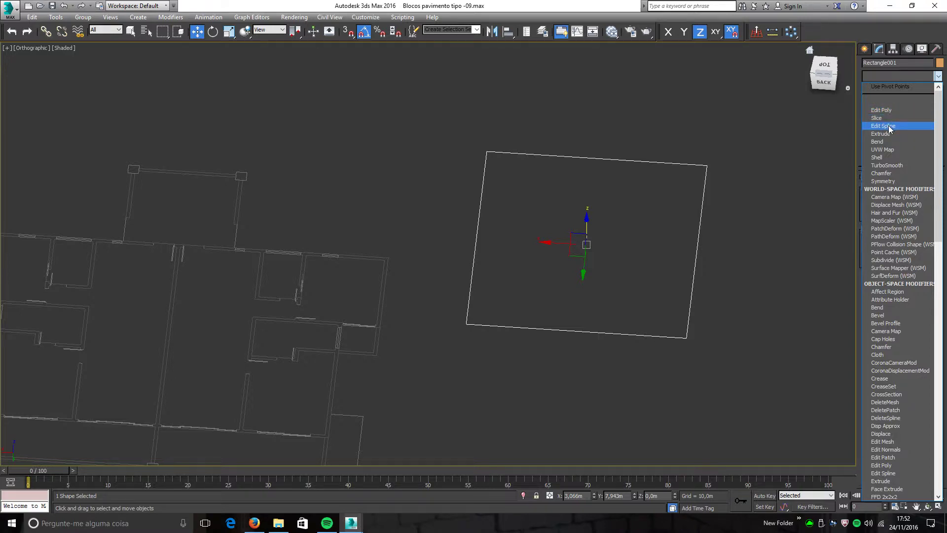
left_click(889, 125)
scroll(903, 222, "up", 5)
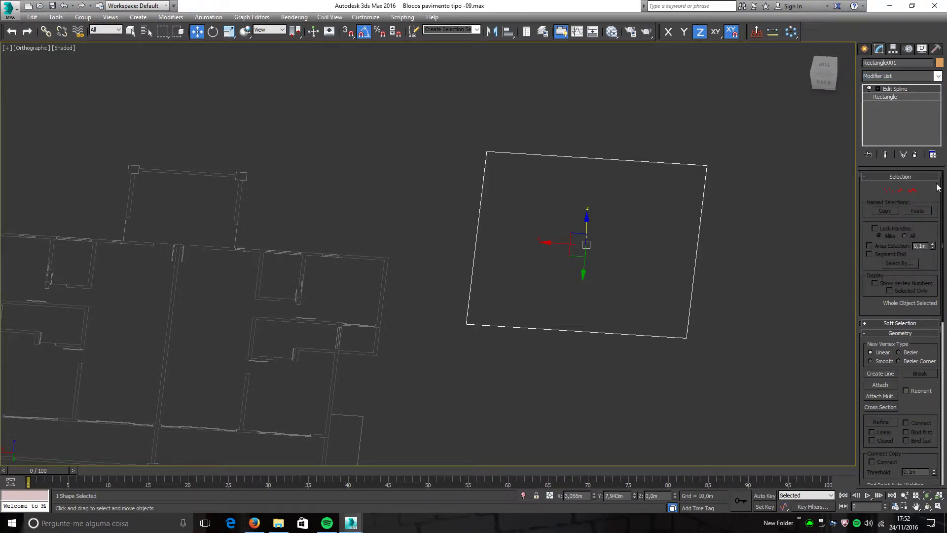
scroll(943, 184, "down", 3)
scroll(900, 222, "up", 3)
left_click(893, 98)
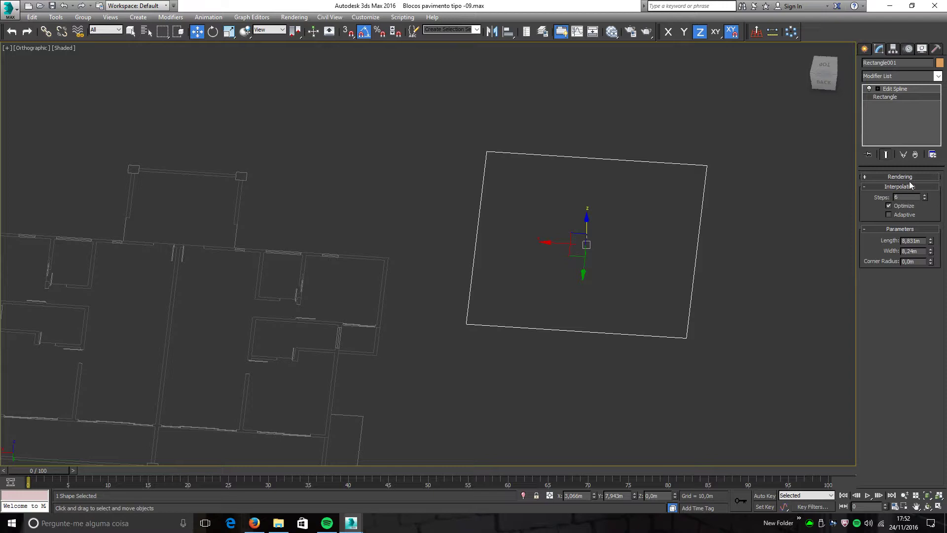
left_click(888, 90)
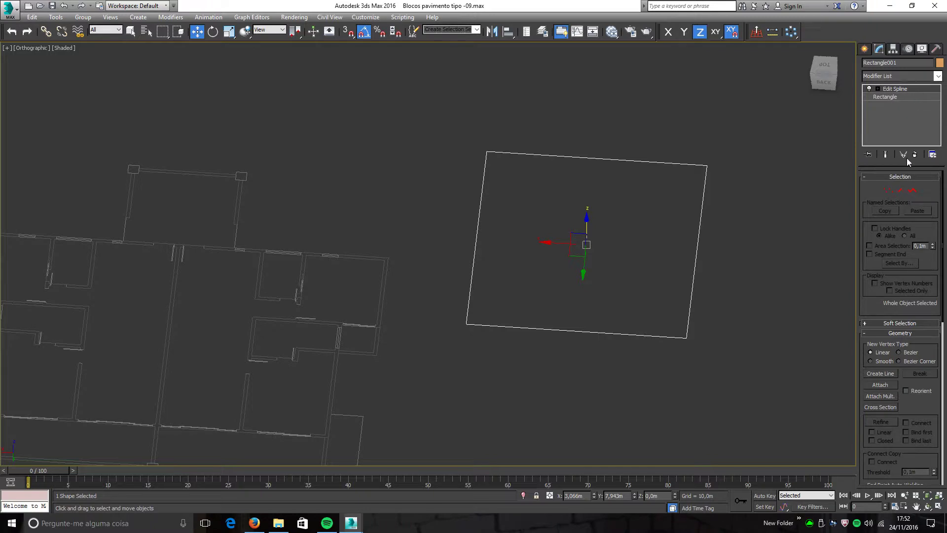
scroll(877, 199, "down", 3)
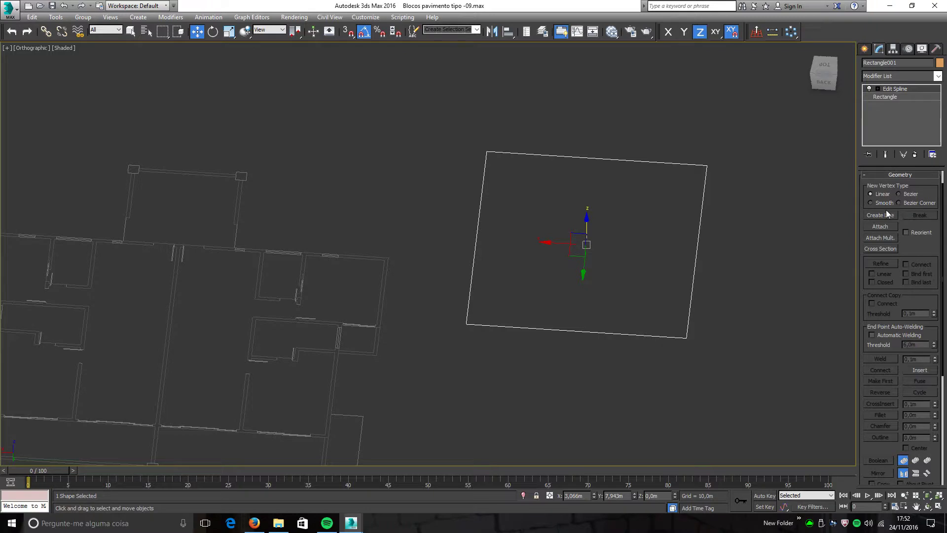
scroll(886, 211, "up", 2)
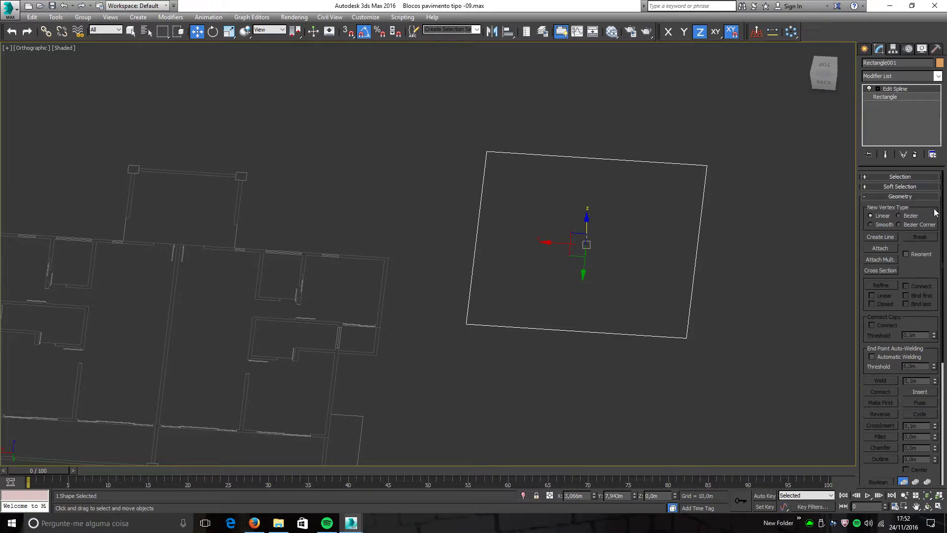
Step: Delete the practice rectangle beside the floor plan
right_click(743, 141)
left_click(723, 127)
key("Delete")
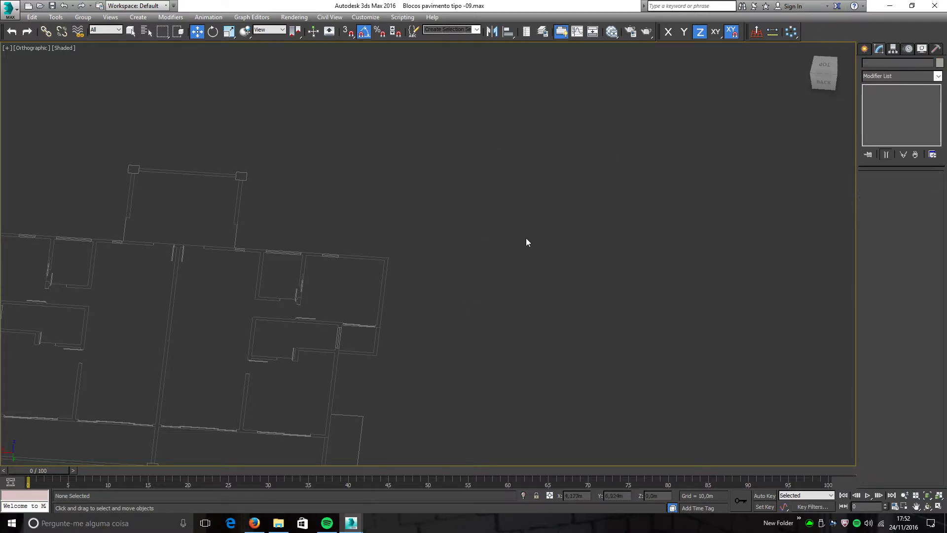
Step: Select the floor plan's wall outline, look over its Editable Spline settings, and clear the selection
left_click(241, 192)
middle_click_drag(454, 176, 689, 108)
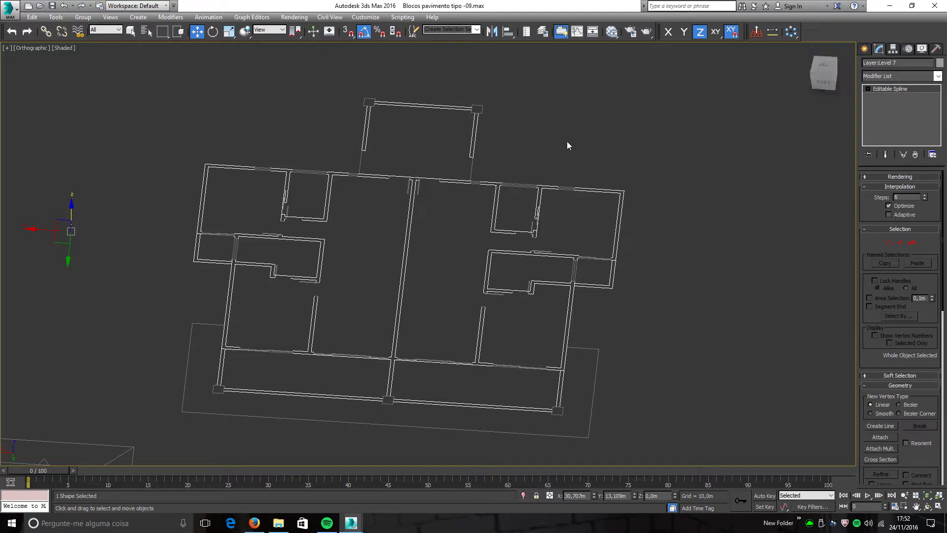
middle_click_drag(563, 207, 573, 164)
scroll(877, 229, "down", 10)
scroll(873, 274, "up", 10)
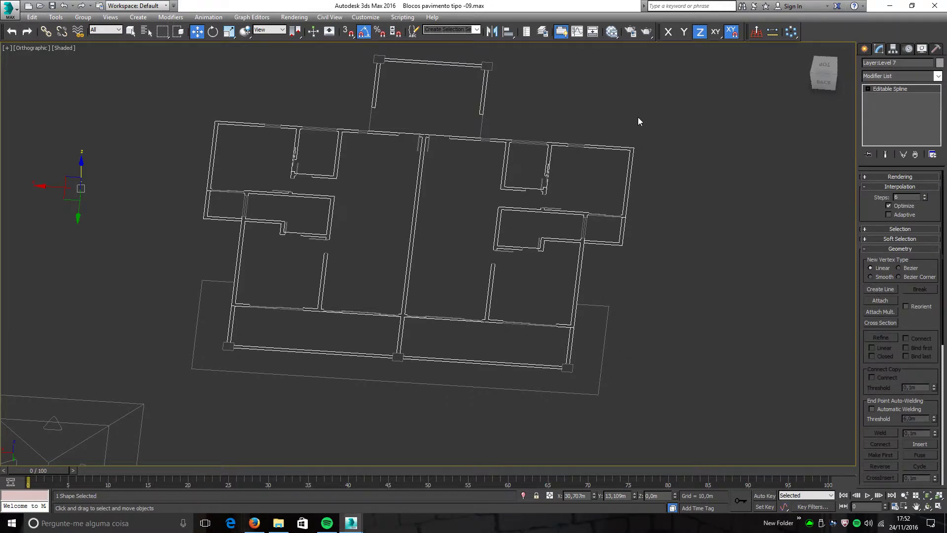
left_click(676, 120)
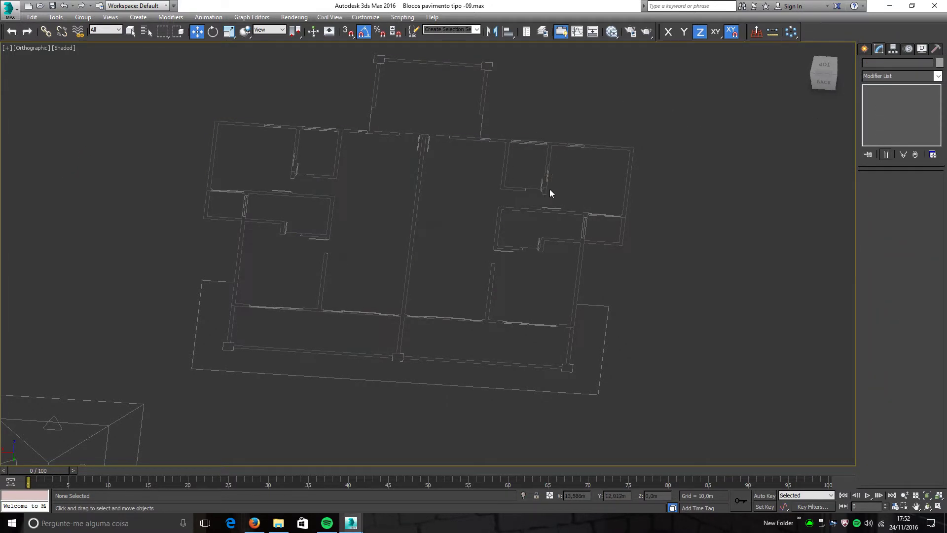
middle_click_drag(660, 158, 578, 170)
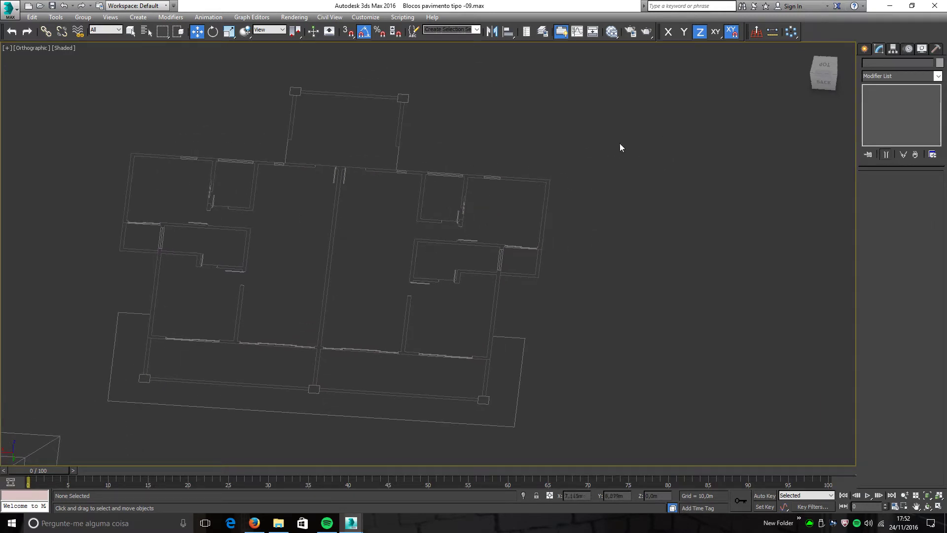
Step: Draw a new rectangle about 3.75 m long and 3.56 m wide beside the floor plan
right_click(618, 174)
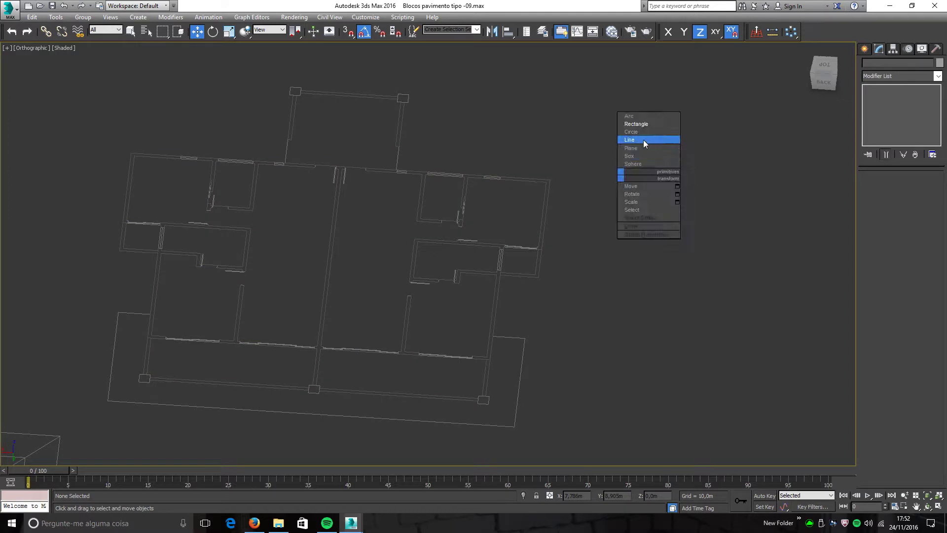
left_click(647, 126)
left_click_drag(613, 145, 702, 224)
key("w")
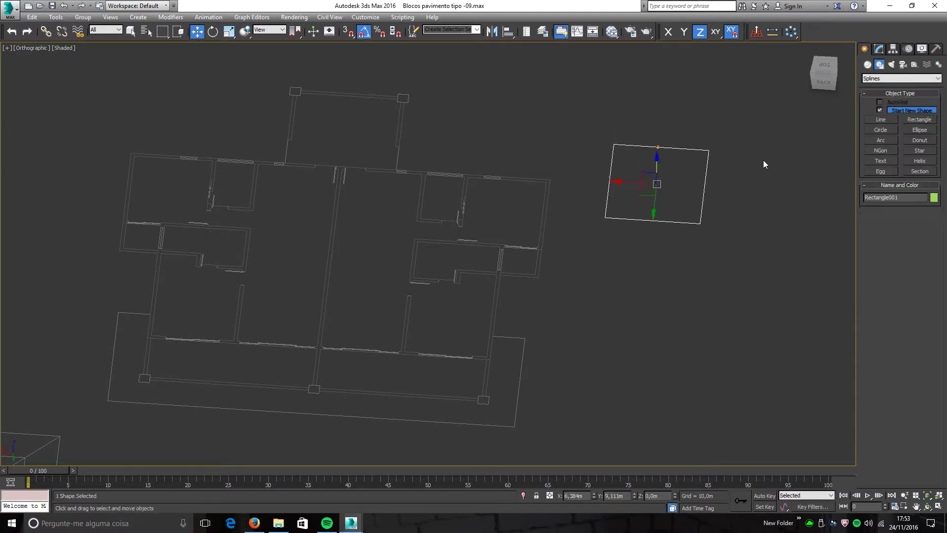
Step: Convert the new rectangle to an Editable Spline and look over its settings
right_click(691, 99)
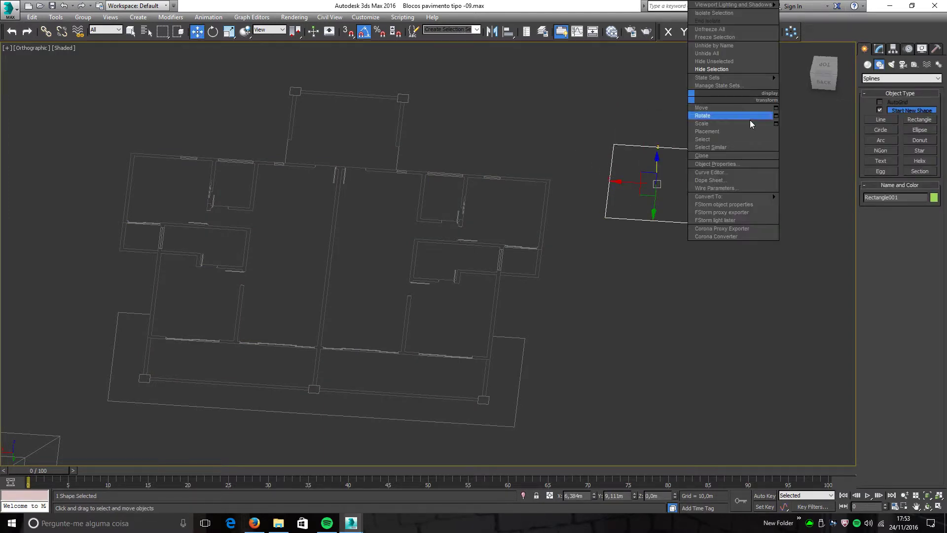
mouse_move(723, 199)
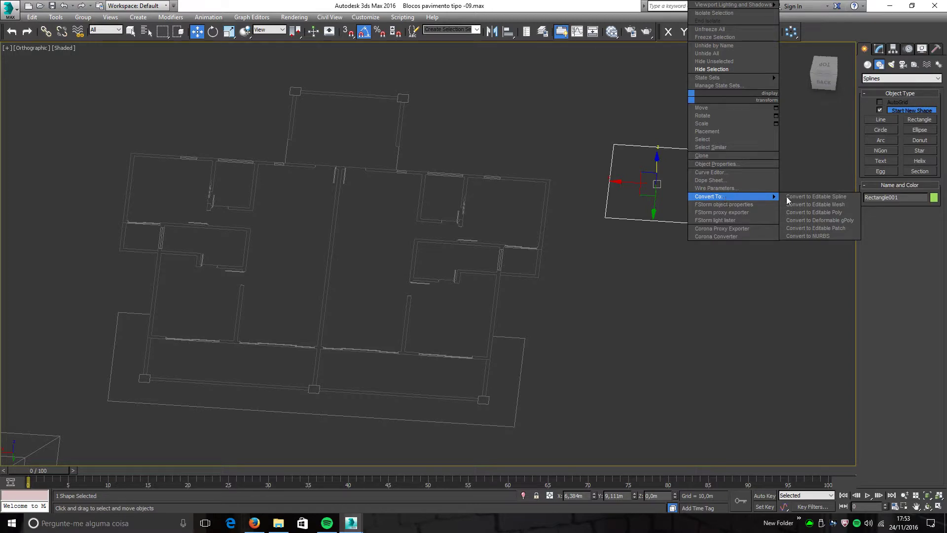
left_click(812, 197)
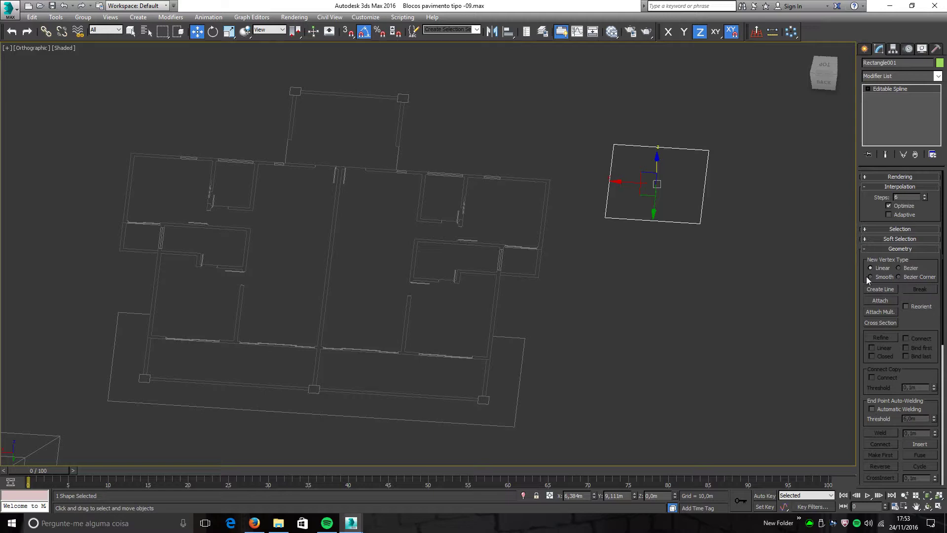
middle_click_drag(774, 156, 750, 190)
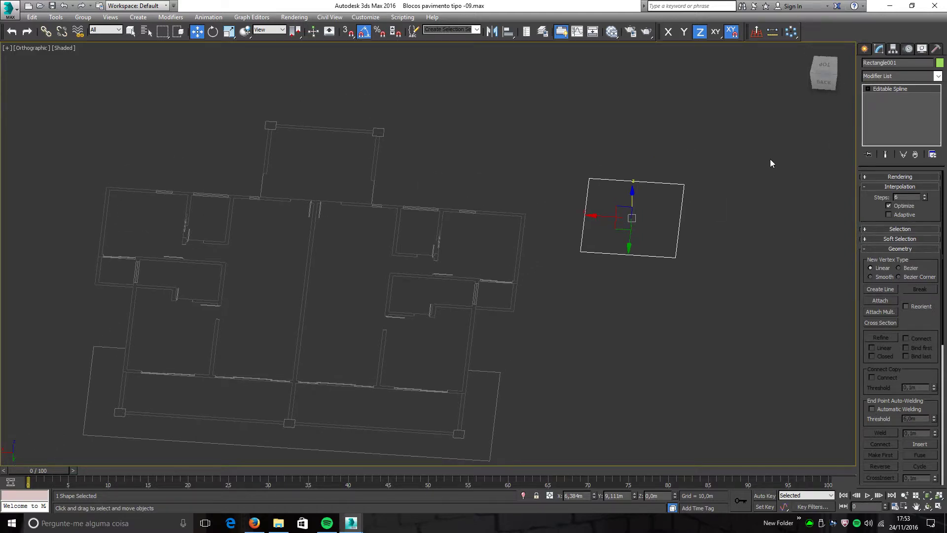
Step: Undo the rectangle's conversion, add an Edit Spline modifier to it, and convert it to an Editable Spline
left_click(881, 77)
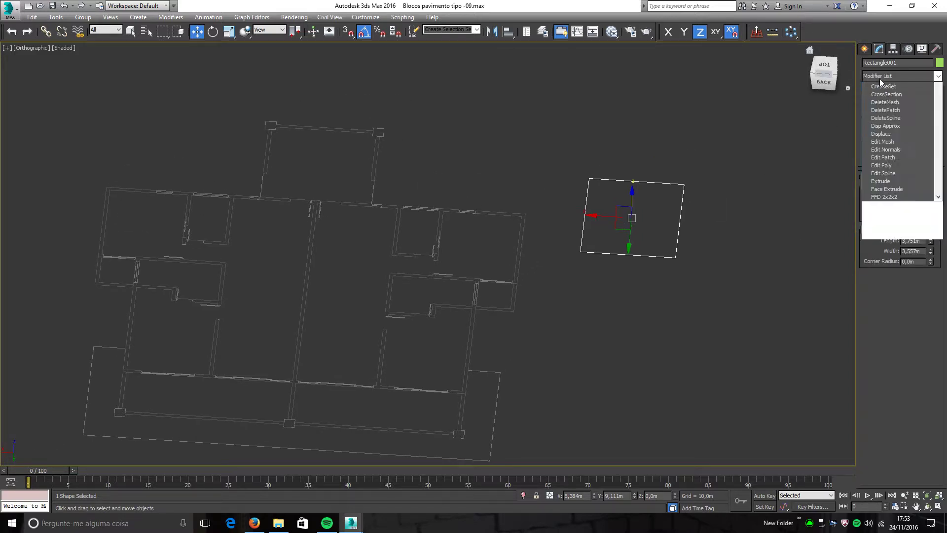
scroll(880, 79, "down", 1)
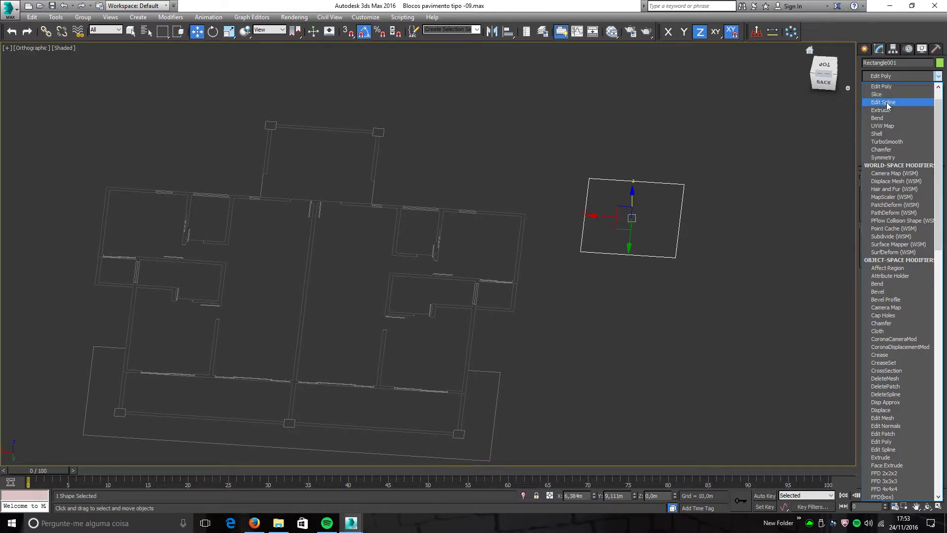
left_click(887, 102)
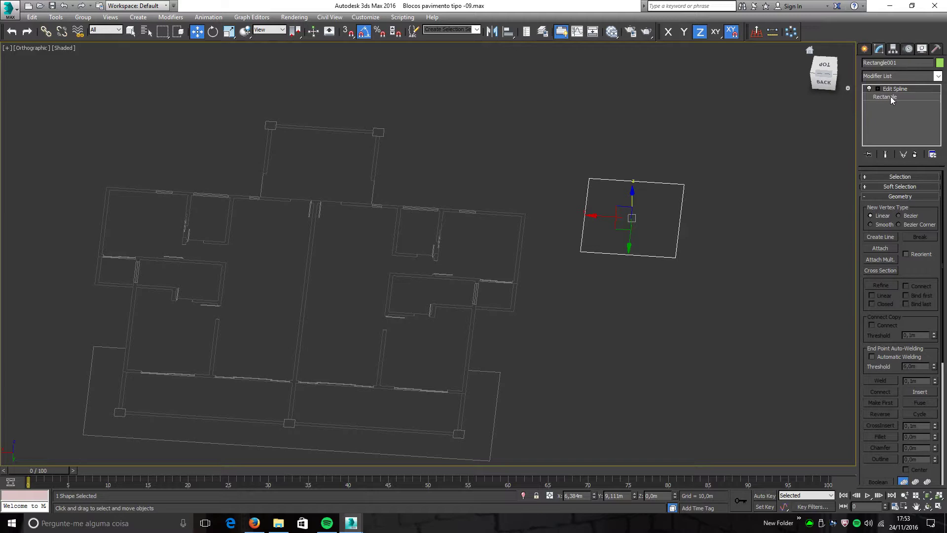
right_click(644, 130)
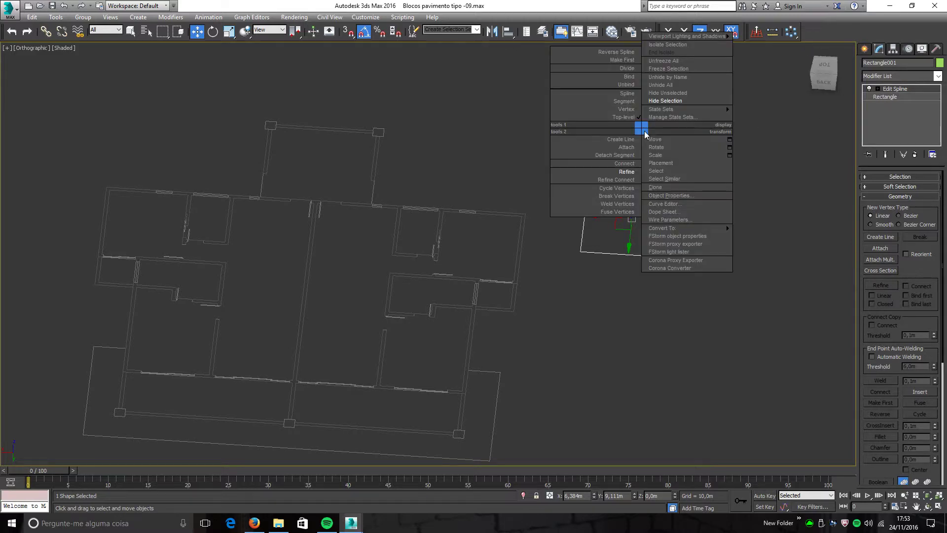
mouse_move(683, 232)
left_click(777, 229)
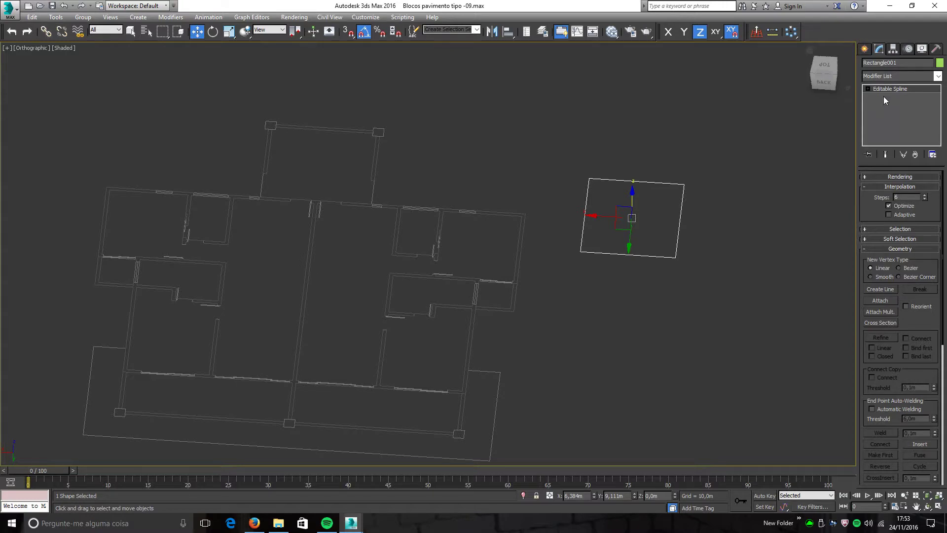
Step: Delete the test rectangle beside the floor plan
middle_click_drag(731, 176, 709, 179)
key("Delete")
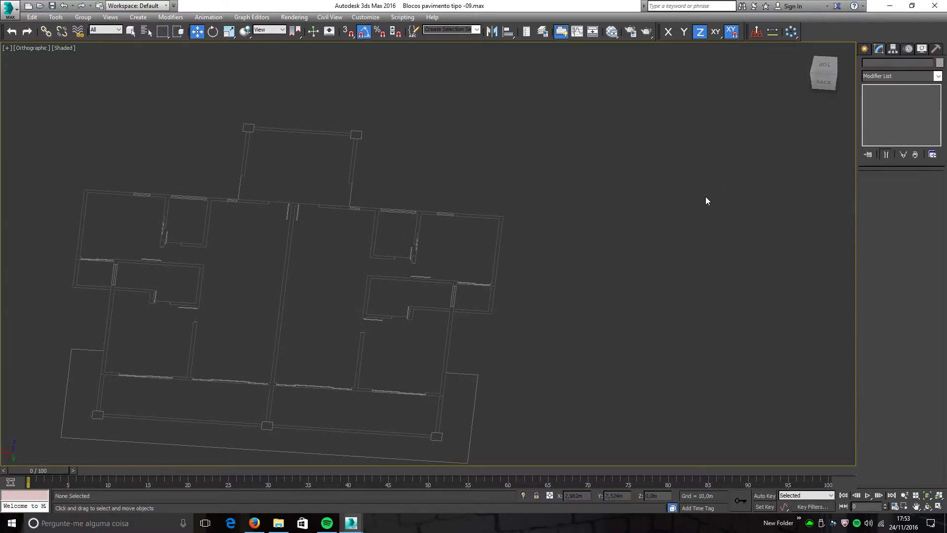
Step: Select the floor plan's wall outline and look over the complete set of plan drawings
middle_click_drag(506, 271, 624, 209)
left_click(573, 179)
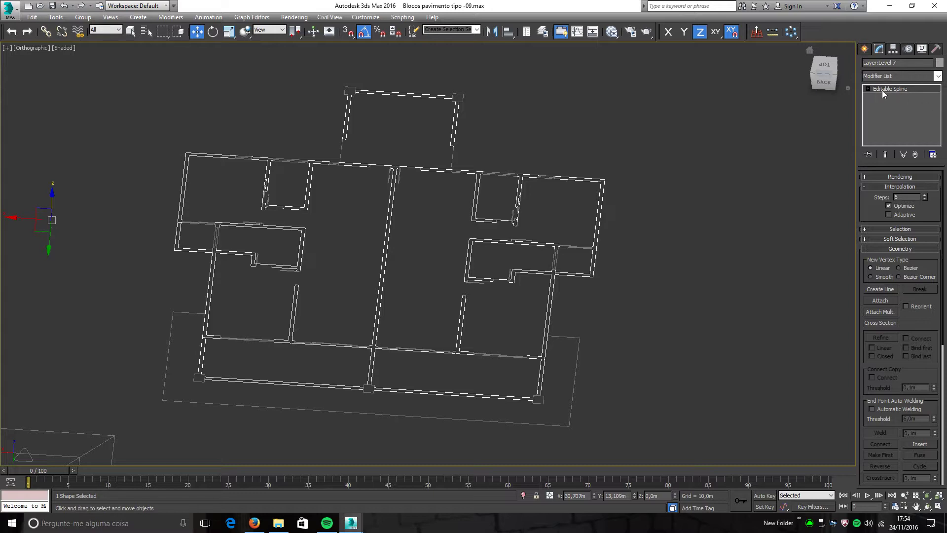
scroll(615, 202, "down", 4)
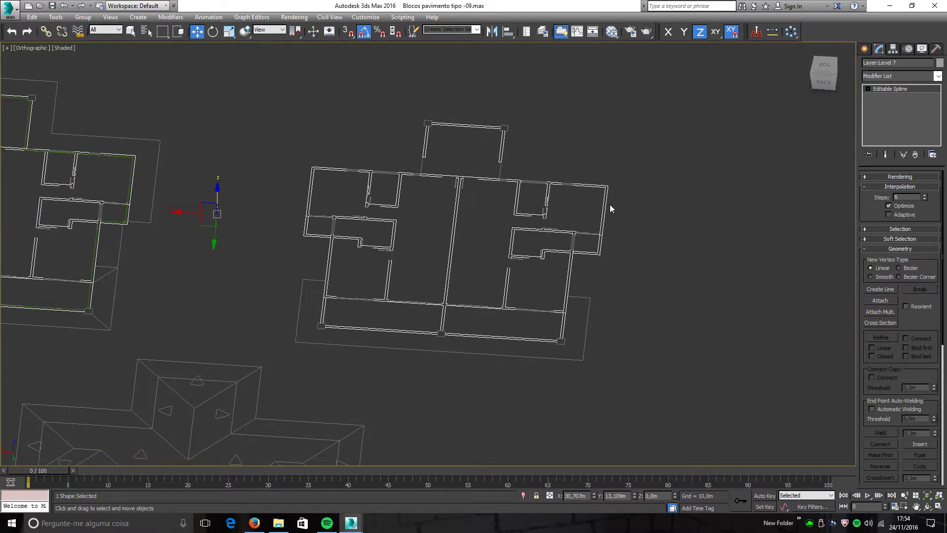
scroll(590, 255, "up", 3)
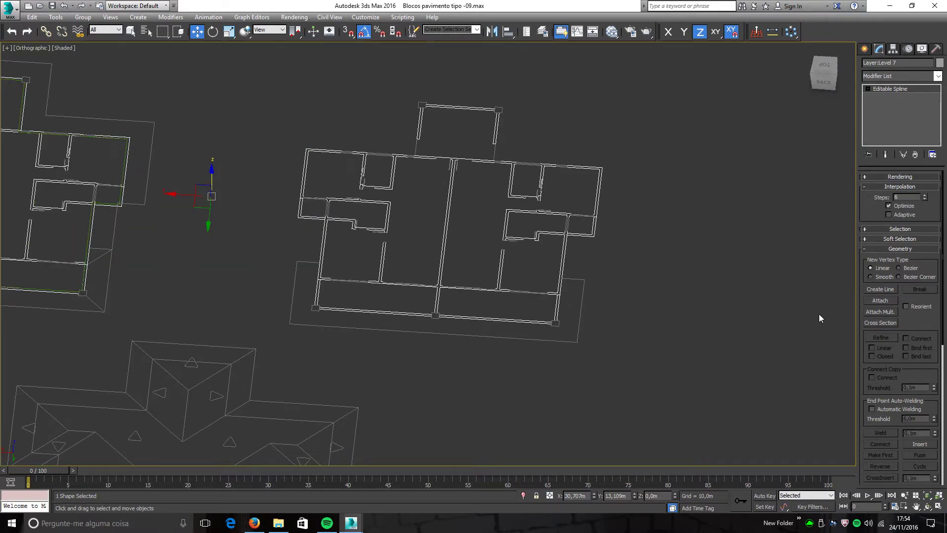
key("z")
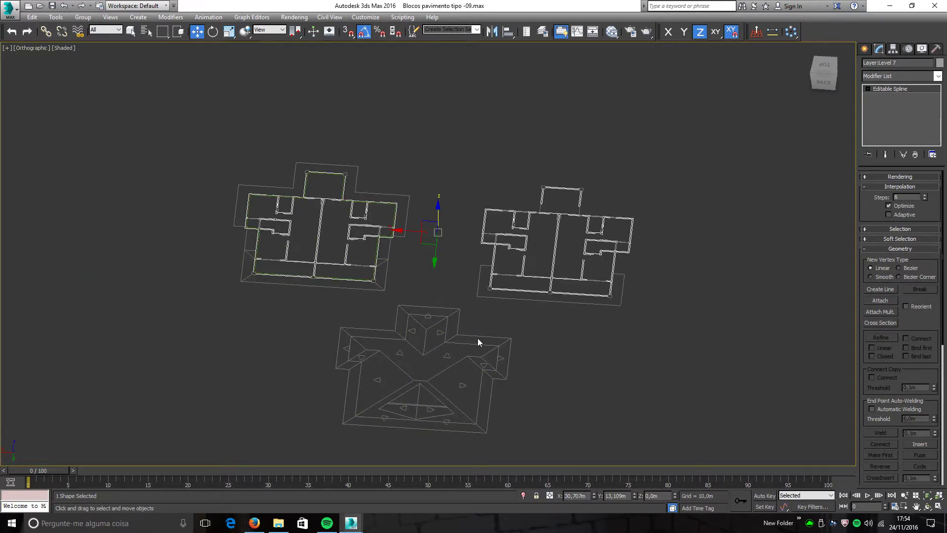
left_click(882, 301)
scroll(607, 209, "up", 5)
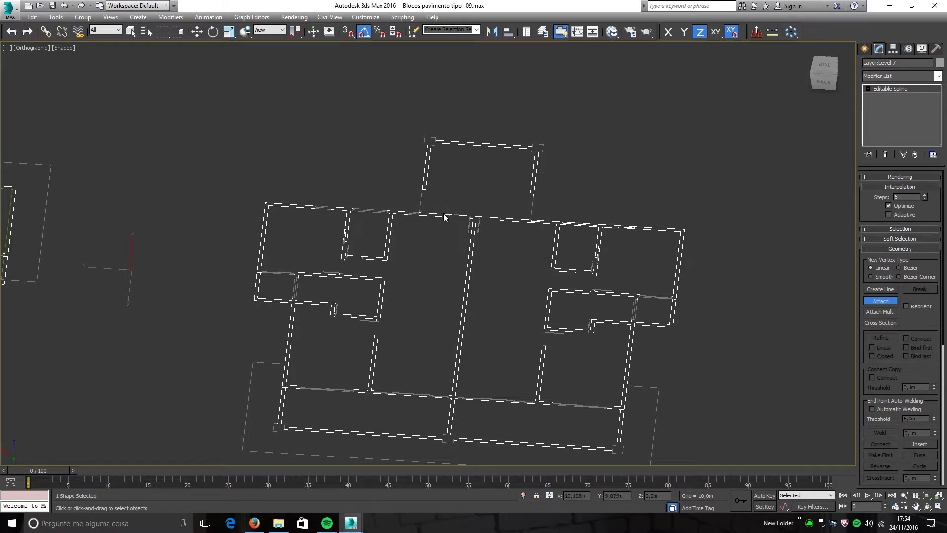
key("w")
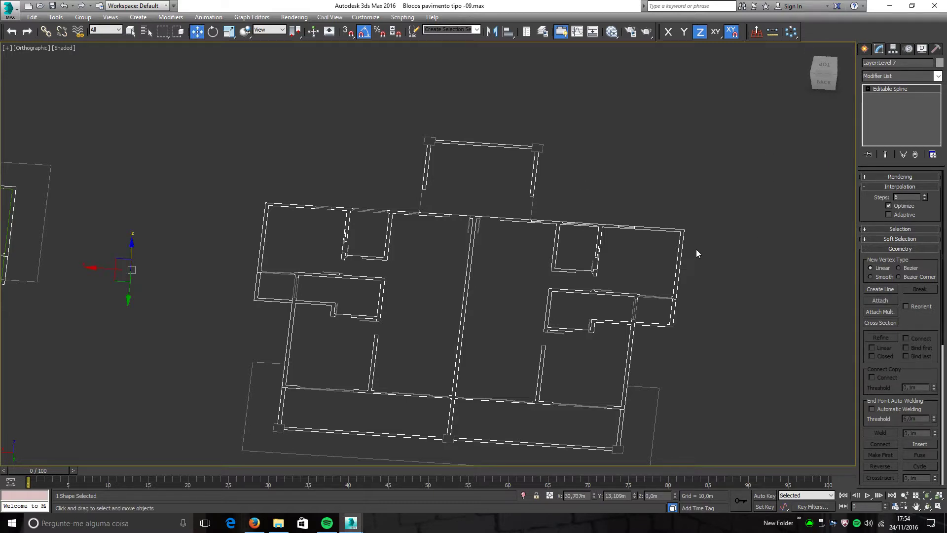
Step: Attach four door and window shapes in the right-hand apartment to the wall outline spline, one at a time
middle_click_drag(697, 252, 698, 243)
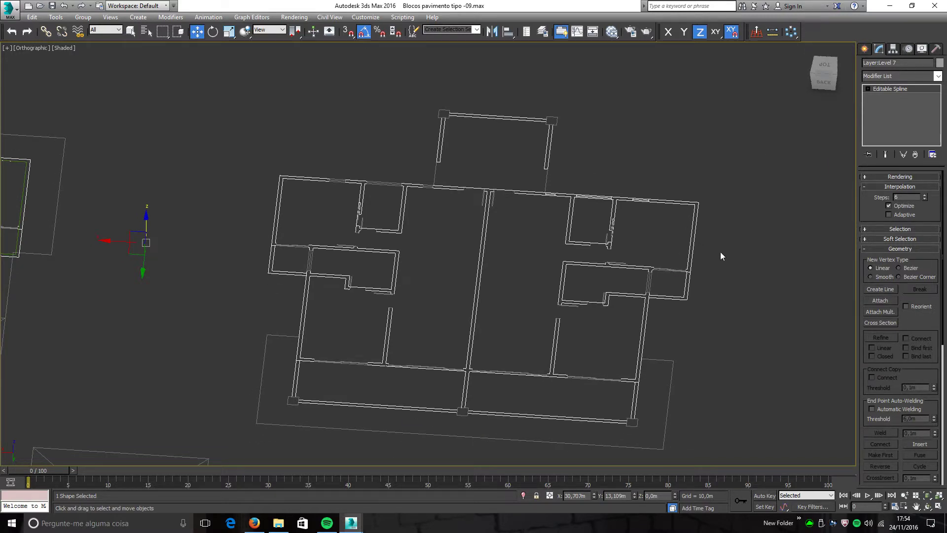
scroll(715, 248, "up", 3)
left_click(881, 300)
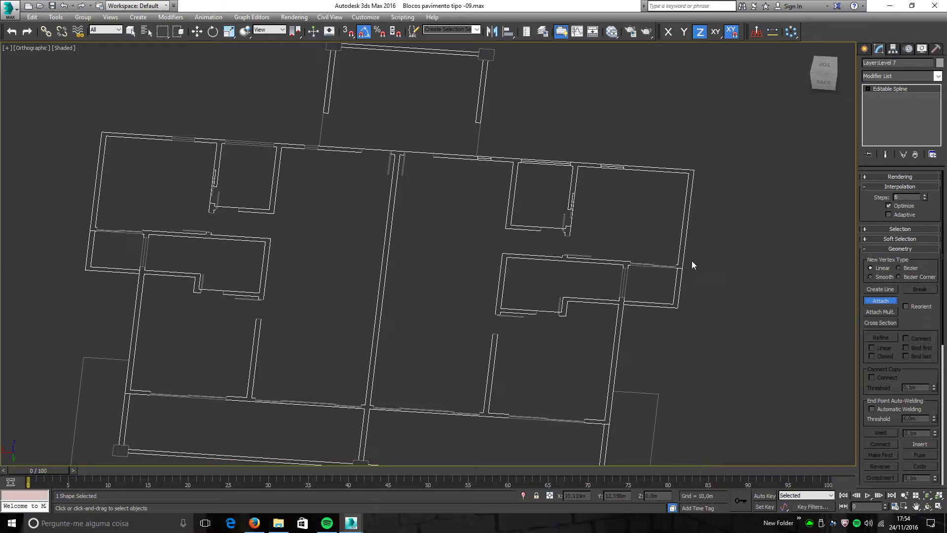
scroll(694, 257, "up", 2)
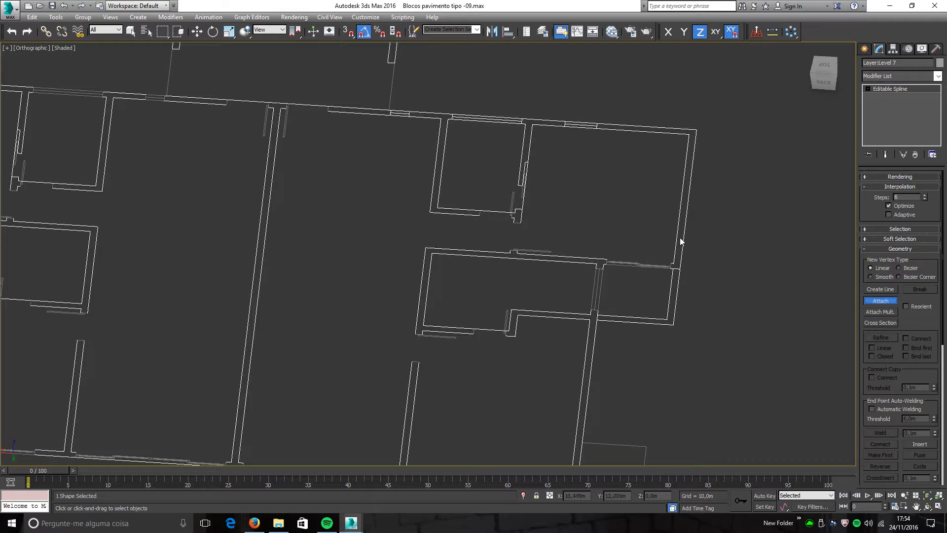
left_click(638, 264)
left_click(600, 279)
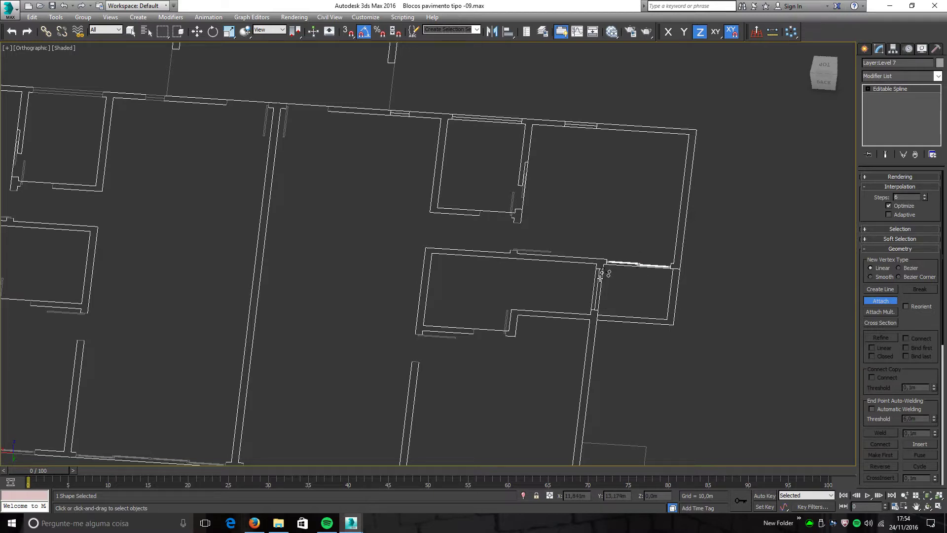
left_click(509, 318)
left_click(534, 250)
scroll(551, 182, "down", 5)
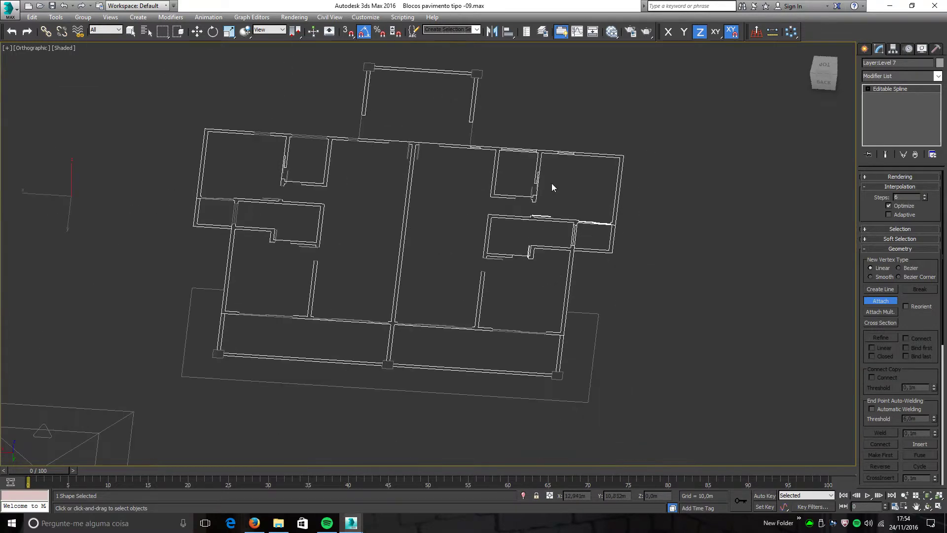
Step: Attach all remaining shapes to the wall outline with Attach Multiple, displaying shapes in its object list, and leave attach mode
left_click(882, 312)
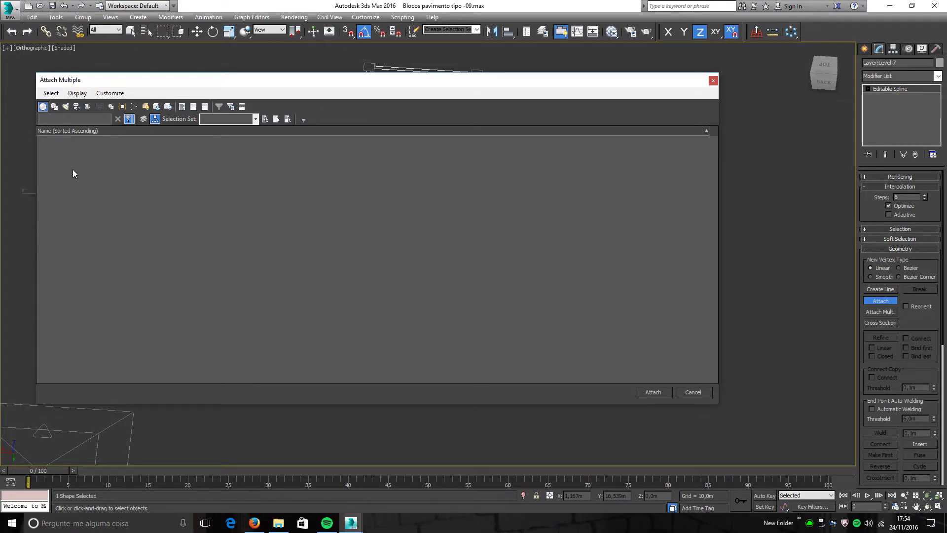
left_click(54, 106)
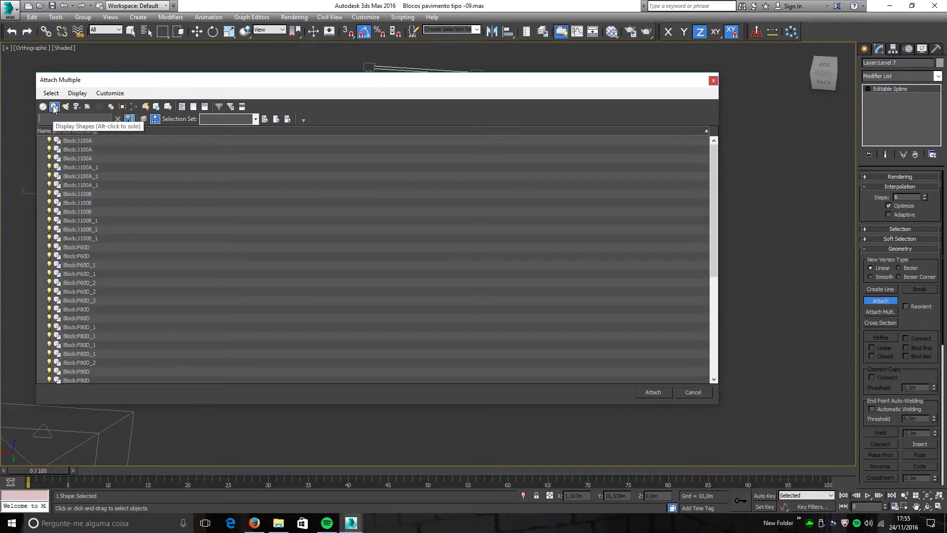
left_click(70, 141)
left_click_drag(693, 85, 746, 437)
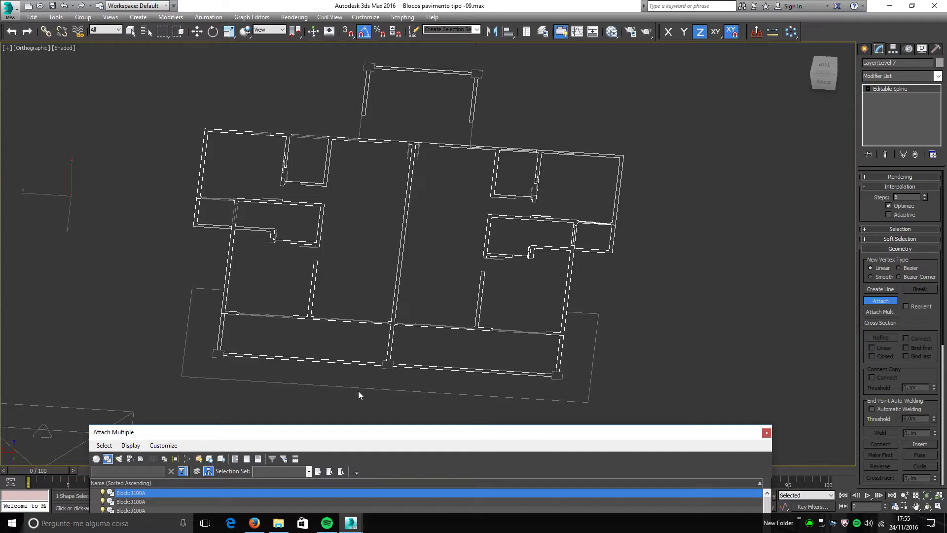
left_click_drag(309, 432, 247, 97)
scroll(167, 276, "down", 10)
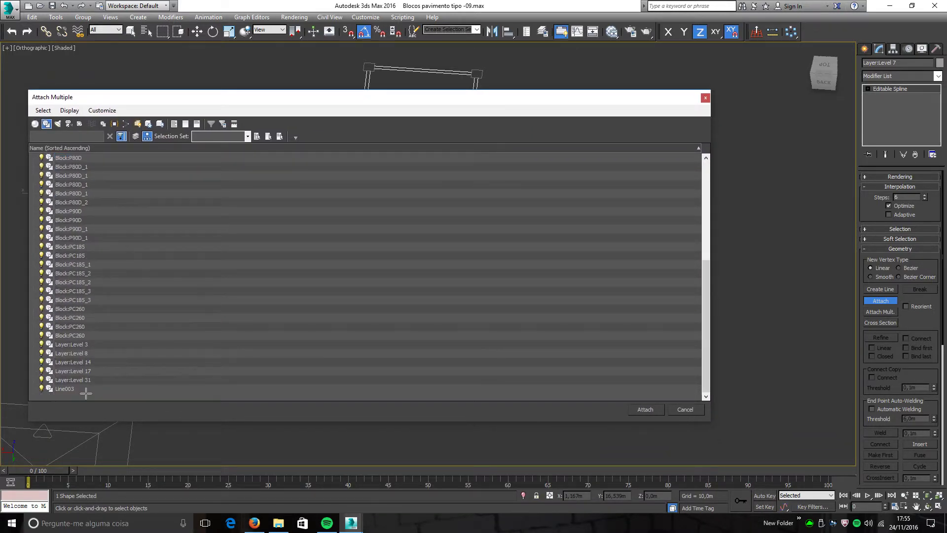
key("ctrl+a")
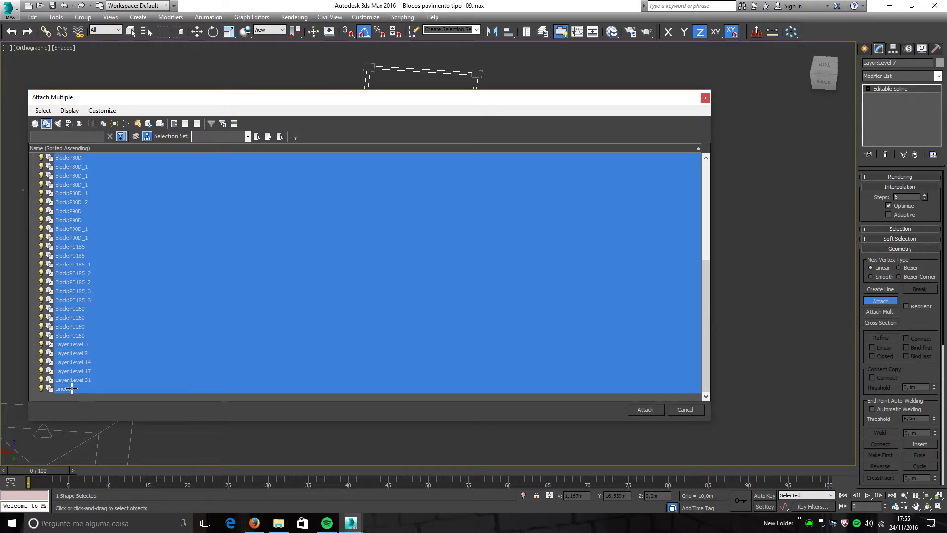
left_click(646, 409)
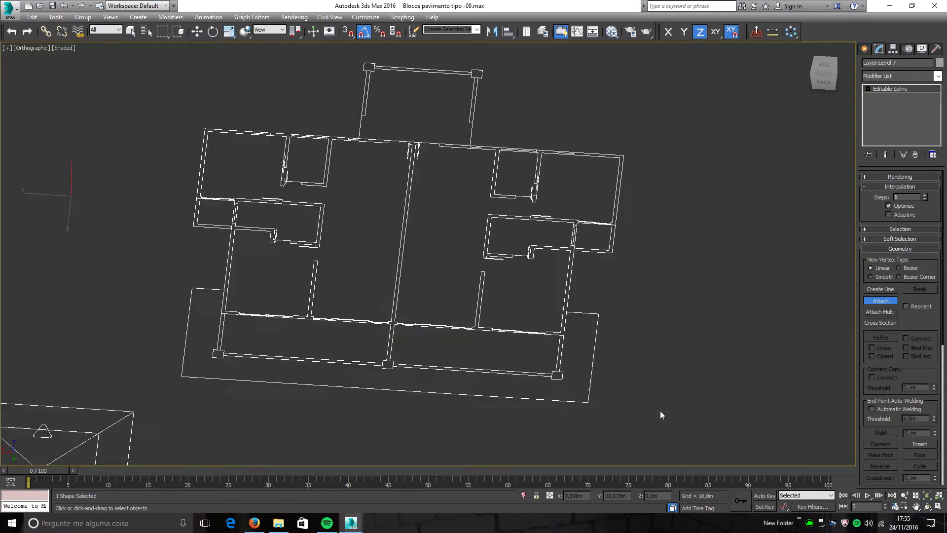
scroll(568, 296, "down", 5)
right_click(474, 271)
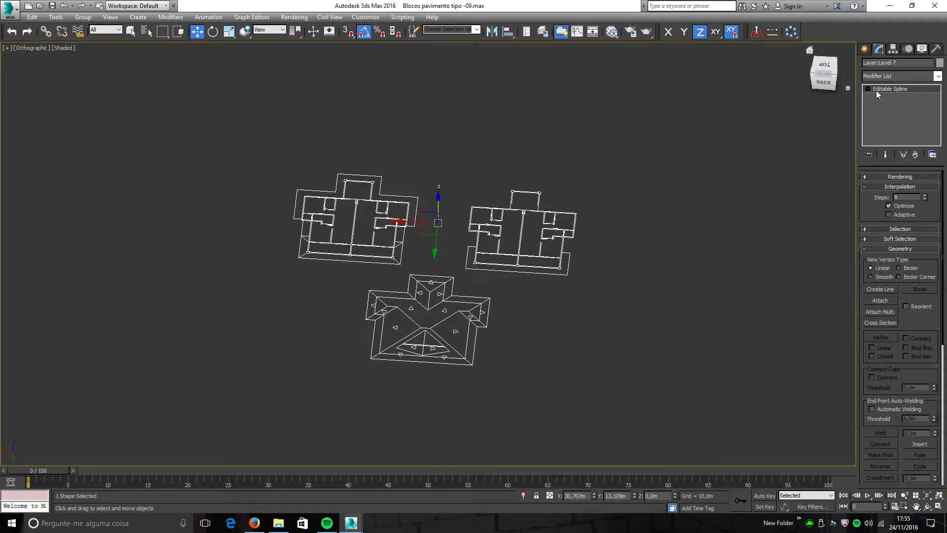
Step: Check that the attached drawing selects as one object, clear the selection, and inspect the scene's object list
left_click(641, 212)
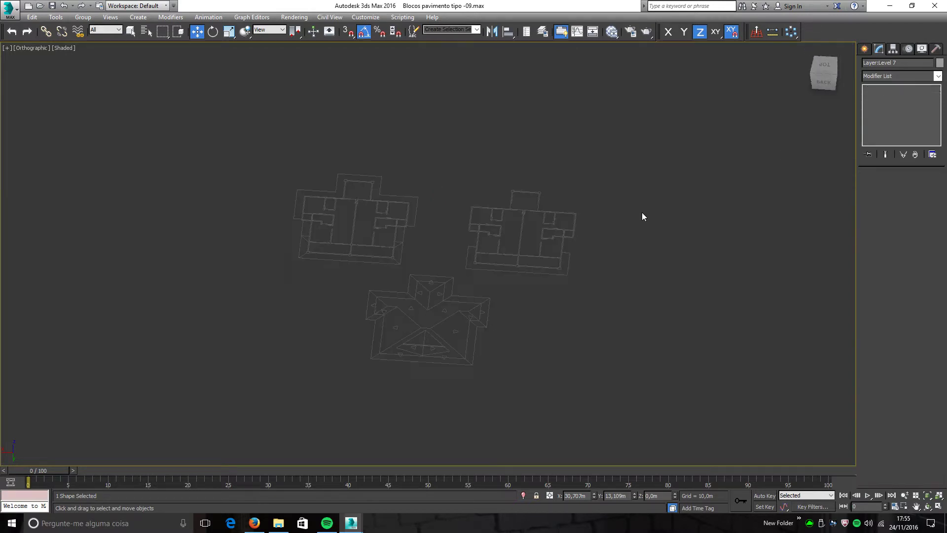
left_click(542, 253)
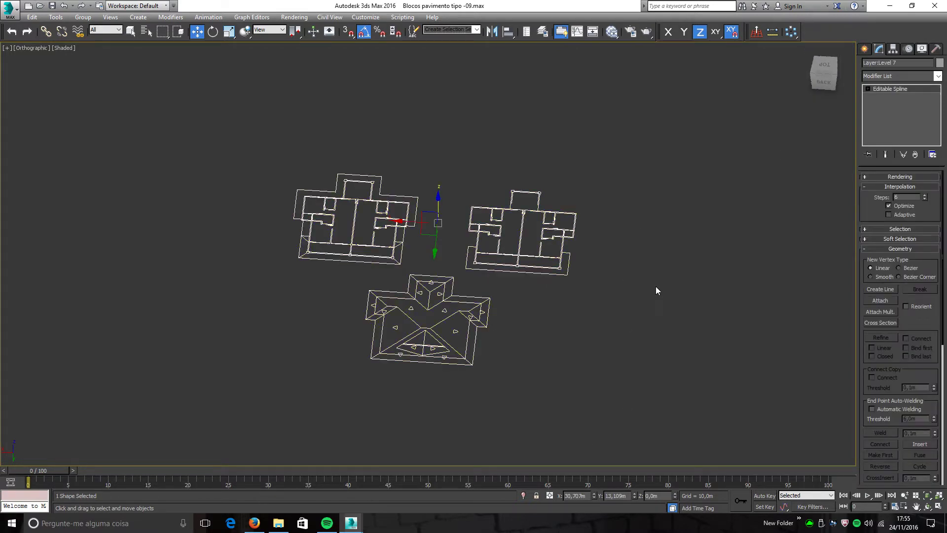
left_click(656, 286)
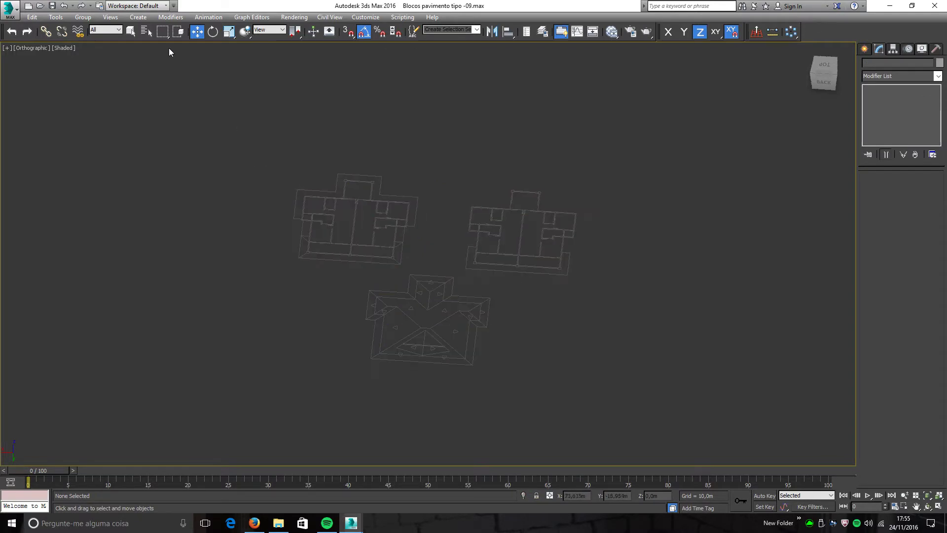
left_click(146, 34)
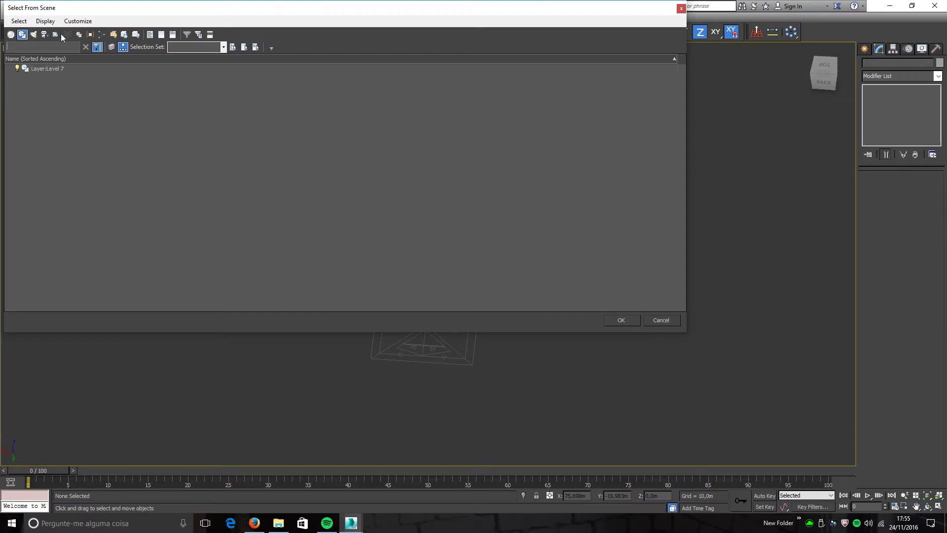
left_click(681, 9)
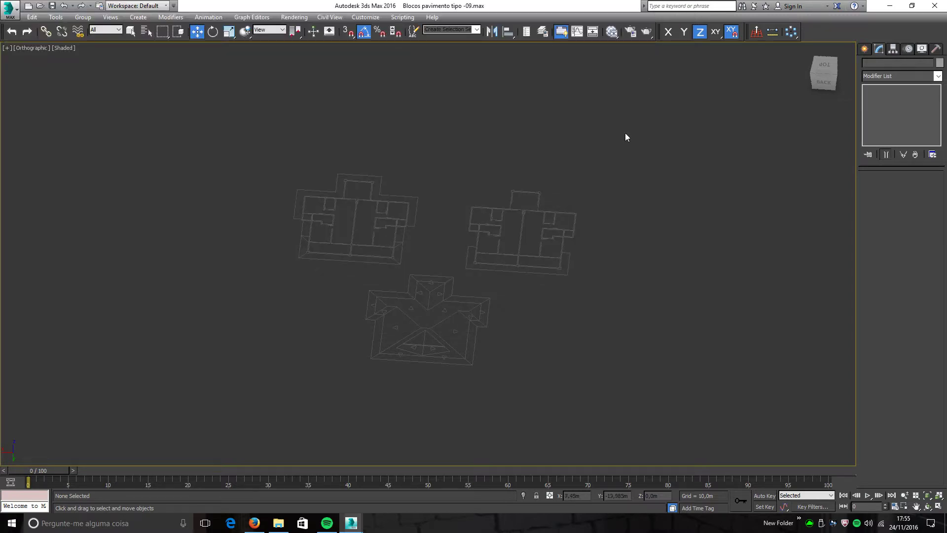
left_click(544, 32)
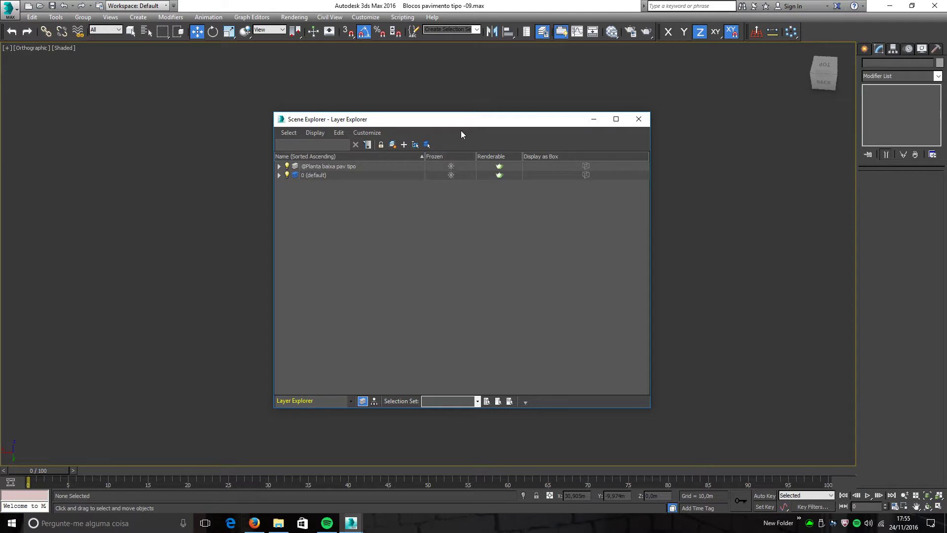
left_click_drag(464, 119, 715, 120)
left_click(701, 167)
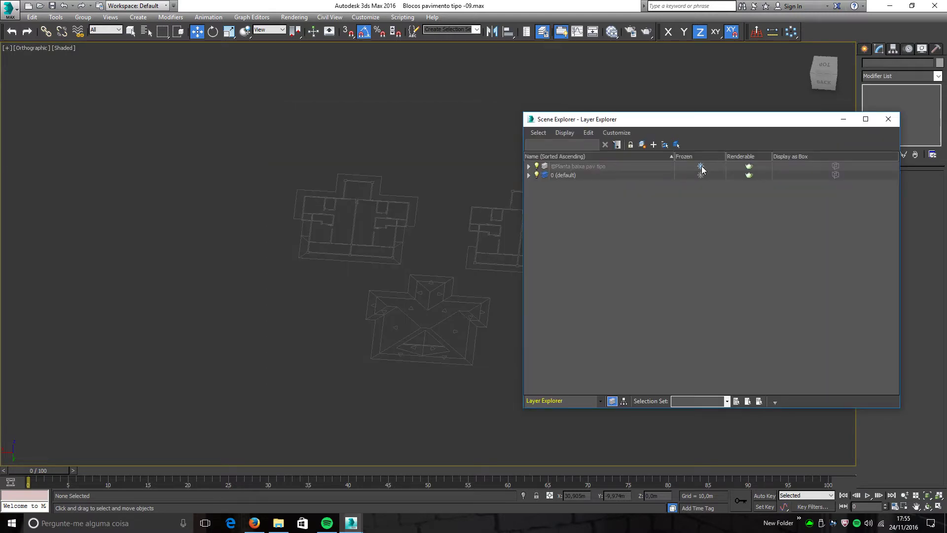
left_click(895, 122)
Step: Look over the frozen plans in an angled view and show the viewport statistics for polygons, vertices and FPS
scroll(516, 247, "up", 3)
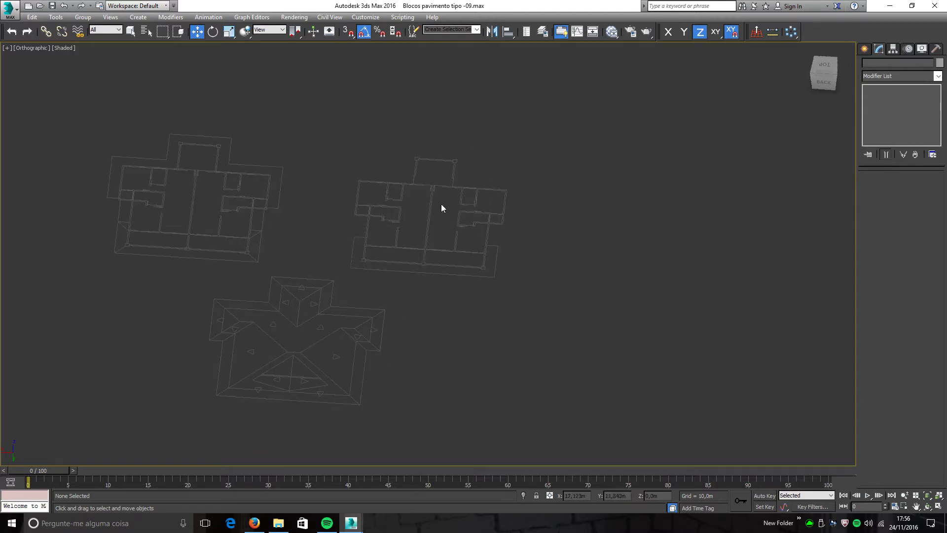
middle_click_drag(466, 212, 509, 210)
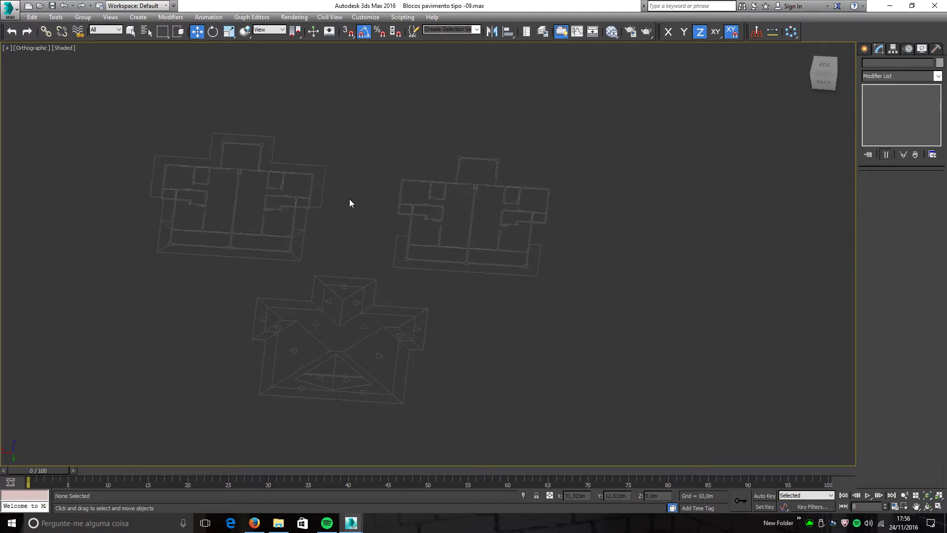
middle_click_drag(414, 376, 452, 321, "alt")
scroll(498, 291, "up", 5)
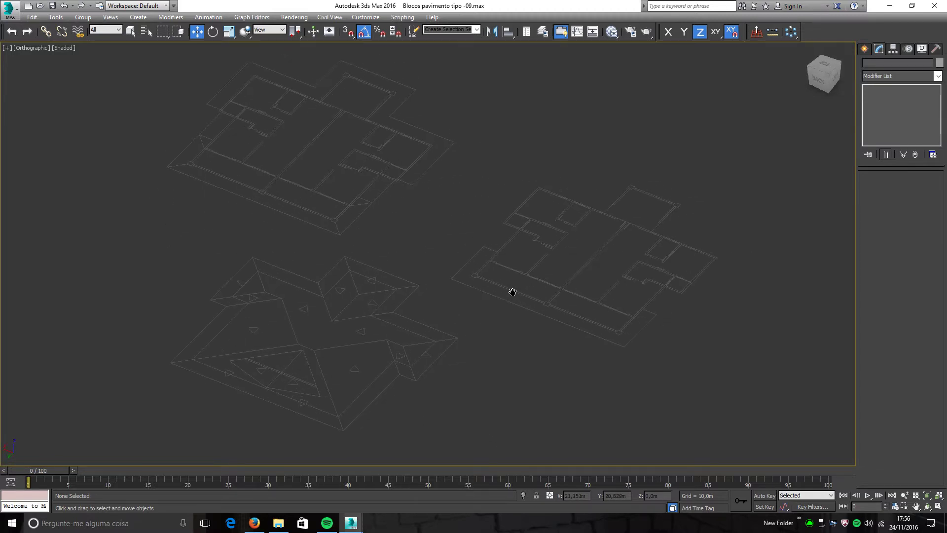
scroll(490, 271, "down", 2)
key("7")
middle_click_drag(143, 250, 179, 264)
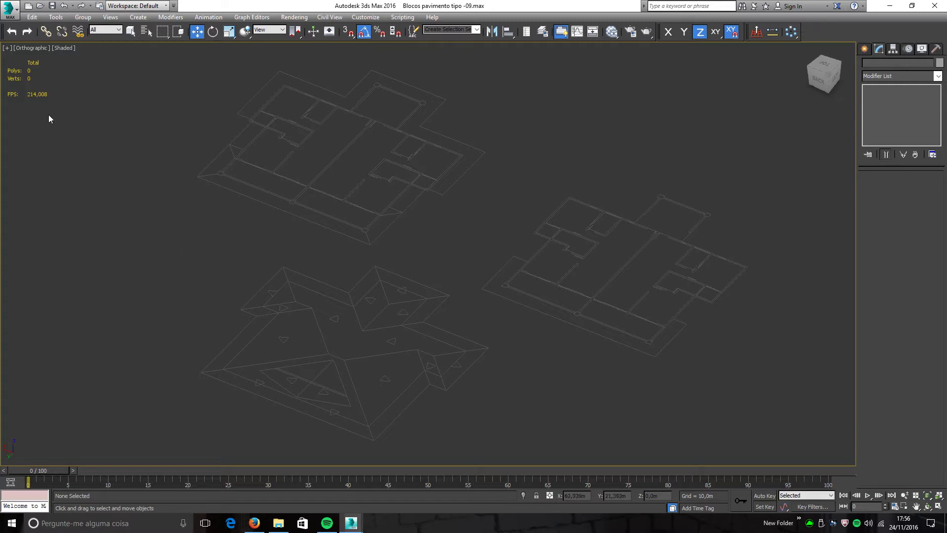
Step: Examine the viewport's polygon, vertex and FPS statistics while viewing the frozen plans from several angles
key("7")
key("7")
key("7")
key("7")
middle_click_drag(428, 212, 358, 214)
middle_click_drag(244, 201, 351, 244, "alt")
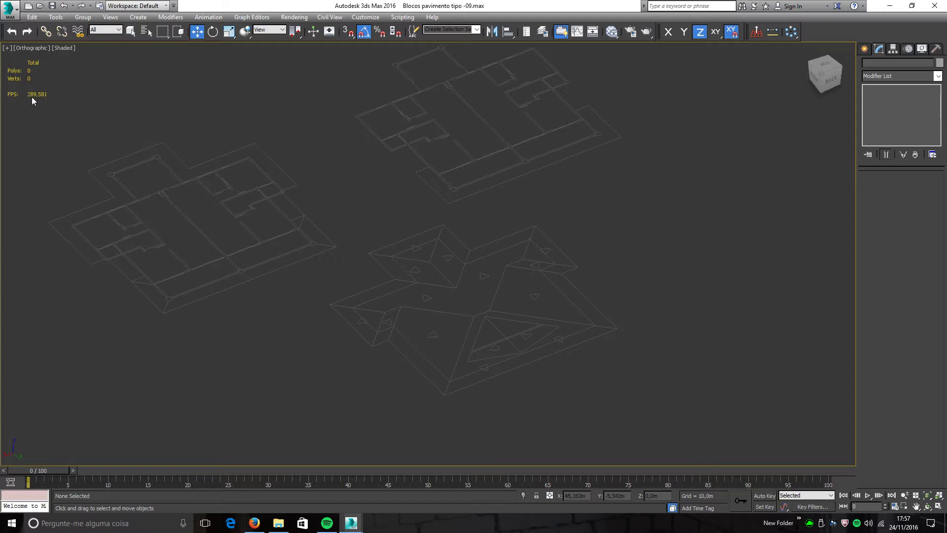
middle_click_drag(193, 224, 205, 219, "alt")
middle_click_drag(233, 180, 435, 306)
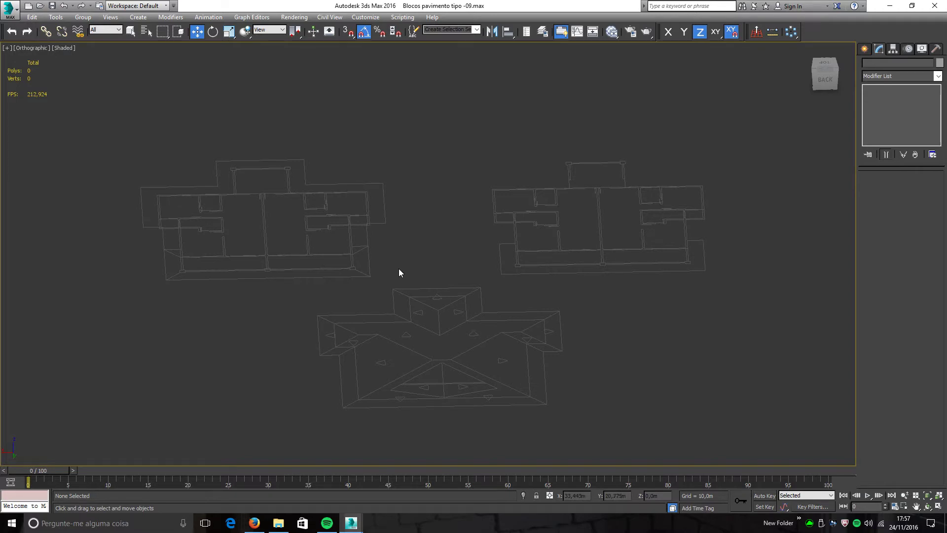
middle_click_drag(475, 279, 411, 268, "alt")
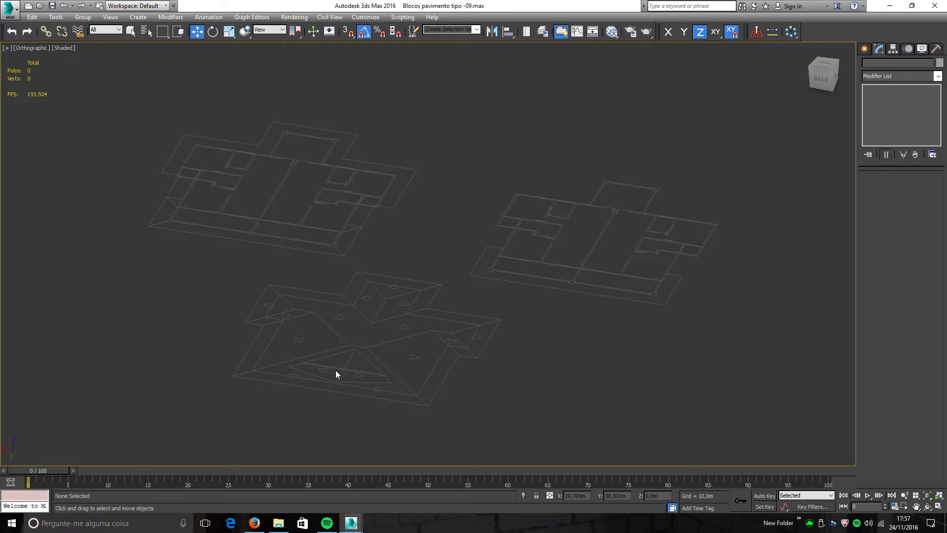
middle_click_drag(382, 316, 383, 268, "alt")
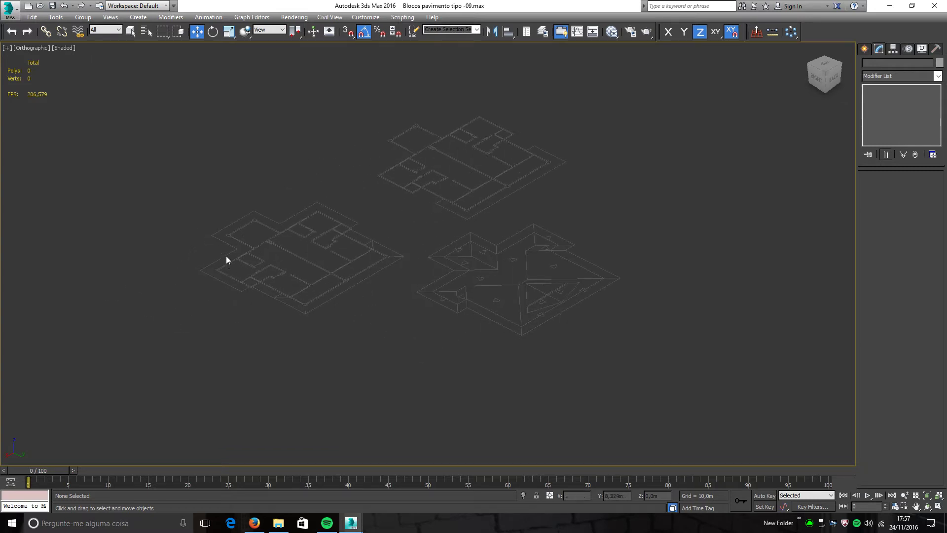
middle_click_drag(537, 189, 487, 207)
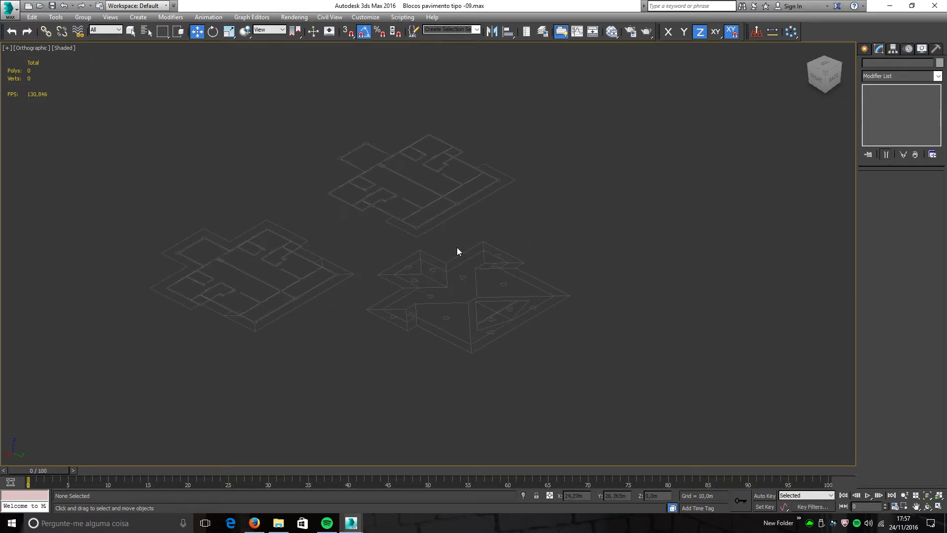
middle_click_drag(375, 312, 370, 312)
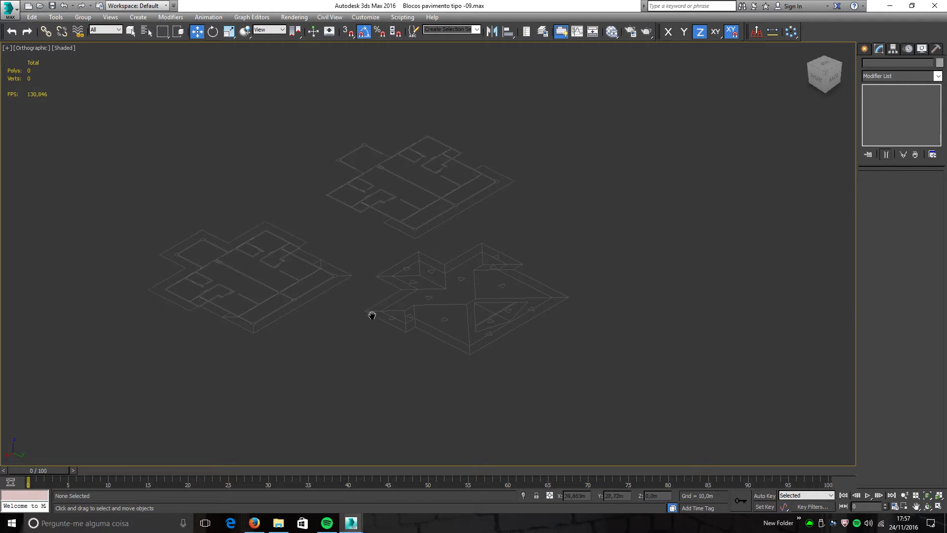
scroll(308, 277, "up", 2)
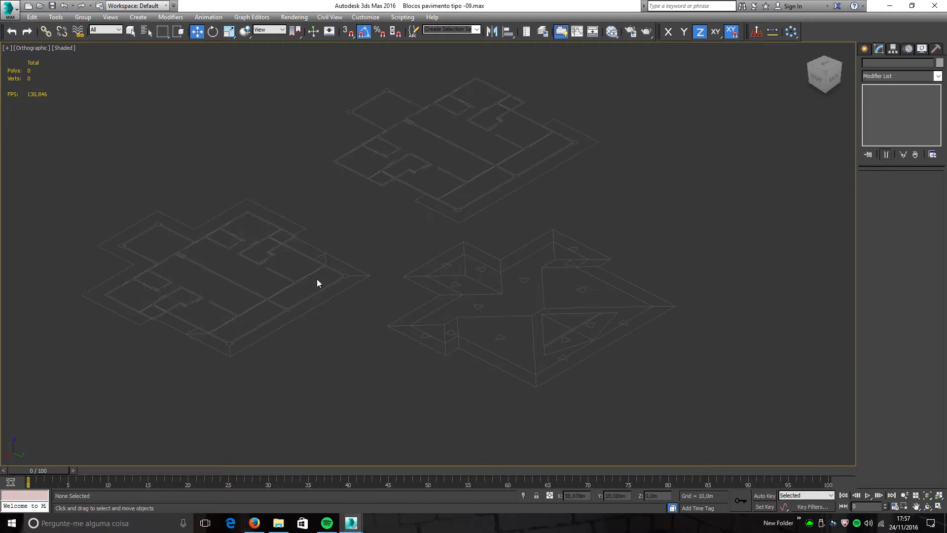
middle_click_drag(324, 324, 136, 207, "alt")
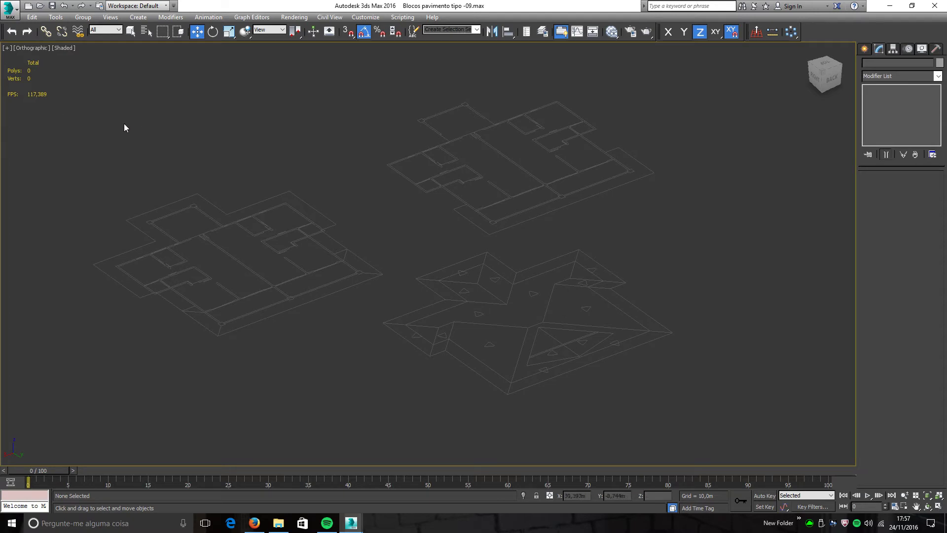
middle_click_drag(378, 215, 357, 259)
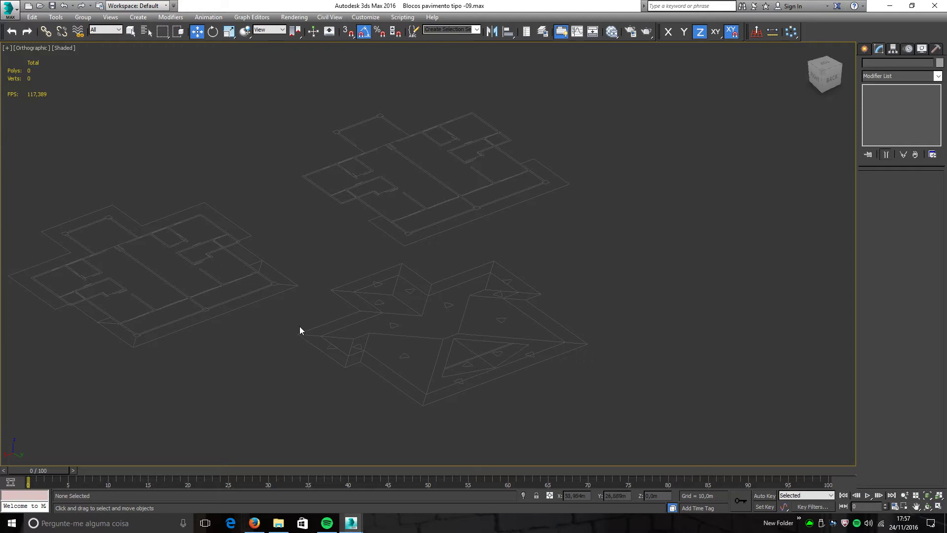
middle_click_drag(298, 321, 349, 307)
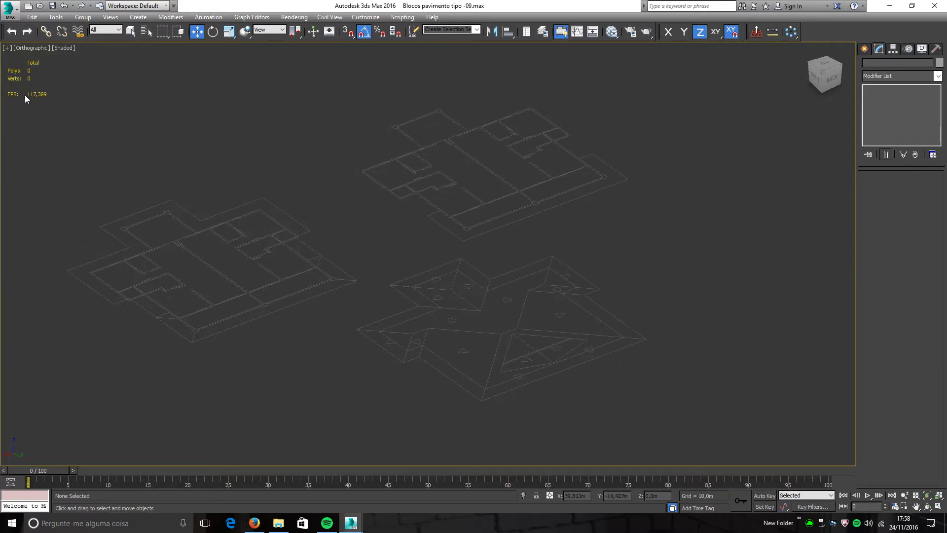
middle_click_drag(240, 210, 250, 210)
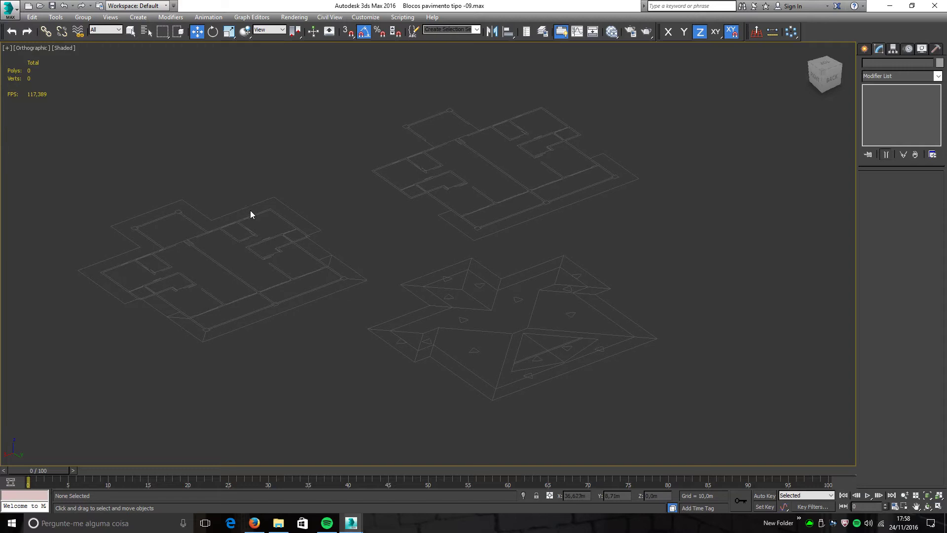
Step: Unhide the modelled apartment block and view its walls and balcony up close with the viewport statistics on
right_click(368, 237)
left_click(380, 194)
middle_click_drag(395, 217, 273, 236, "alt")
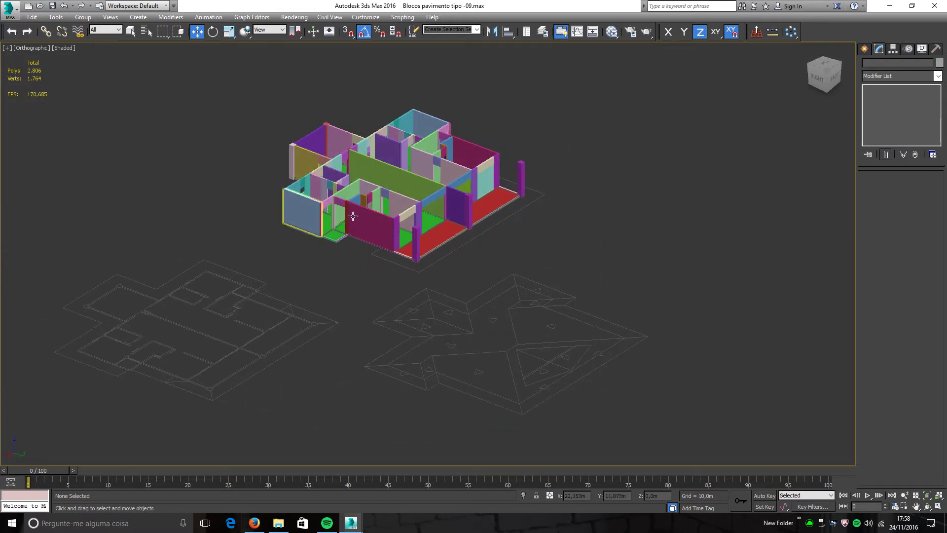
middle_click_drag(461, 241, 203, 230, "alt")
scroll(395, 222, "up", 5)
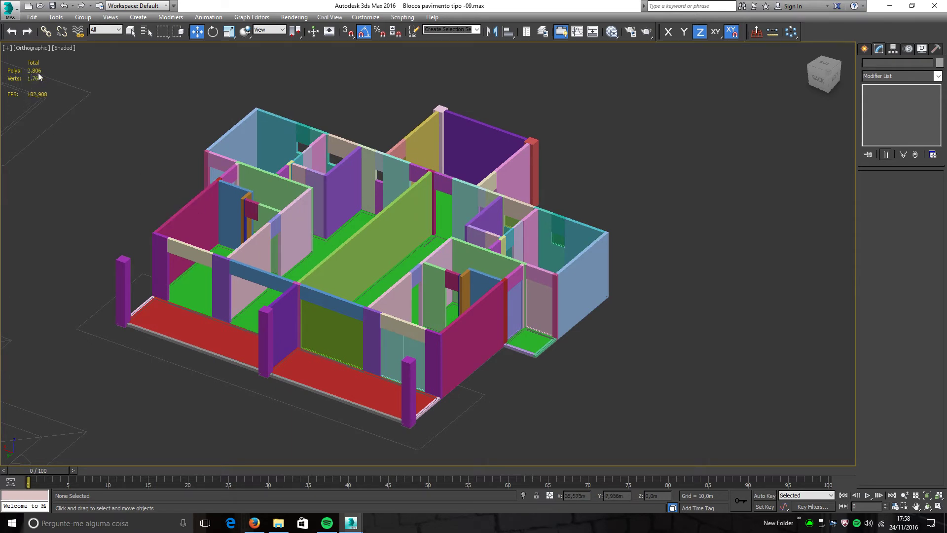
scroll(186, 232, "up", 5)
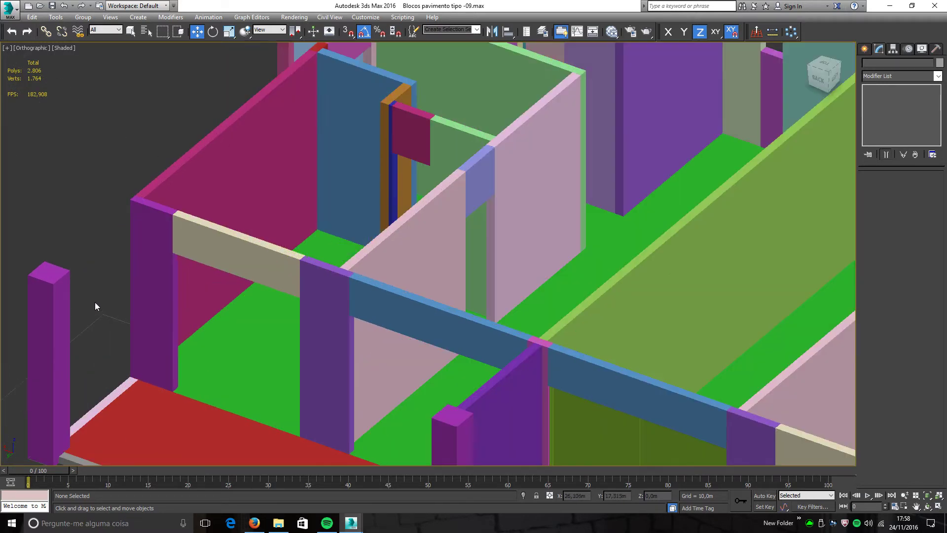
middle_click_drag(94, 302, 232, 209)
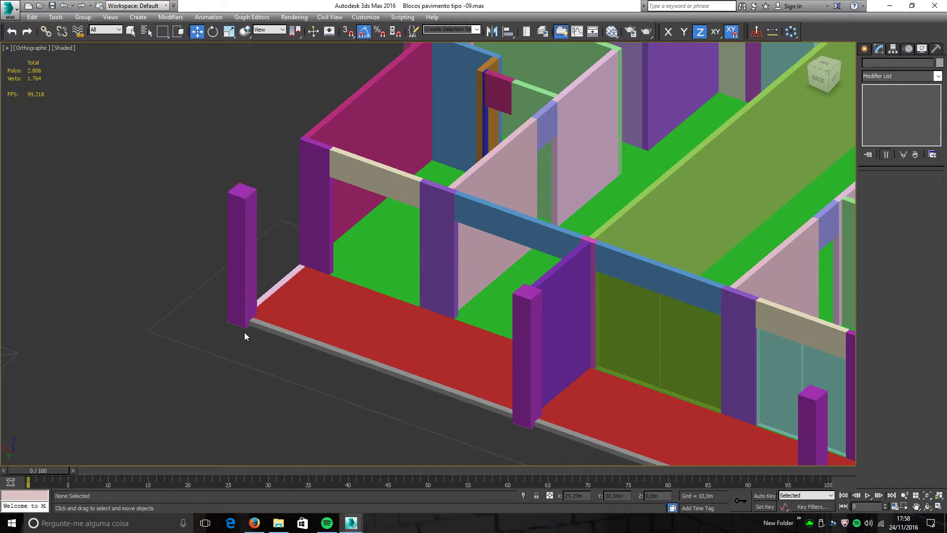
Step: Check individual wall boxes near the balcony by selecting them one after another
key("shift+z")
left_click(261, 231)
left_click(317, 159)
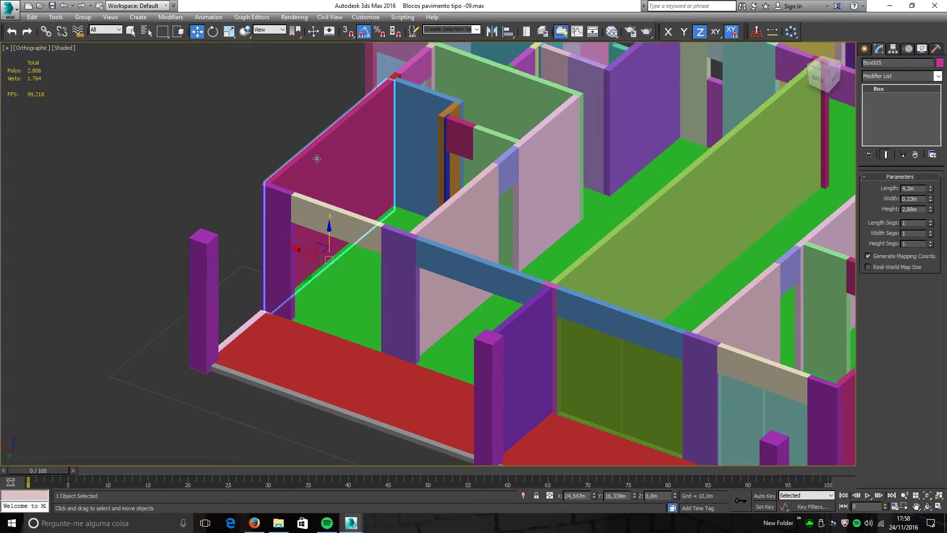
middle_click_drag(355, 138, 304, 216)
left_click(356, 191)
left_click(410, 169)
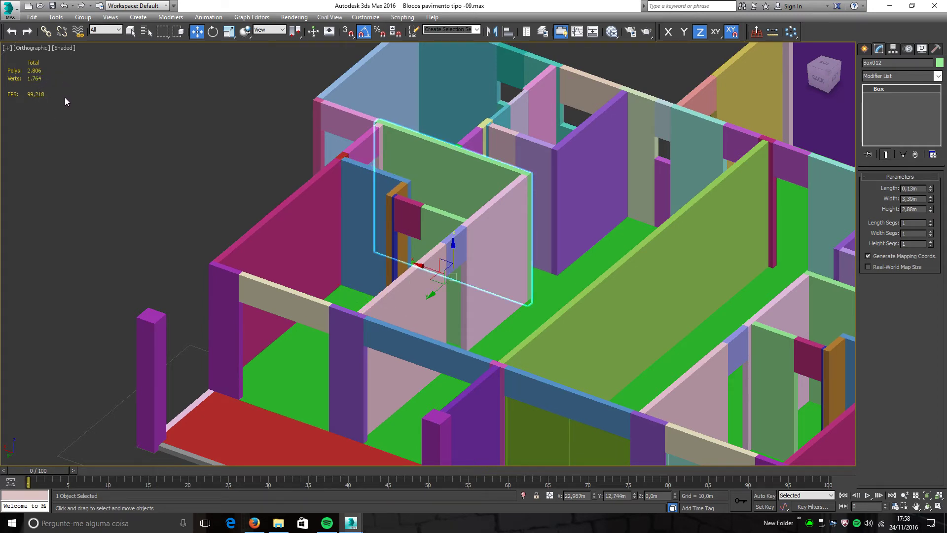
Step: Examine the whole apartment block and its polygon, vertex and FPS statistics, and clear the wall selection
scroll(47, 138, "down", 5)
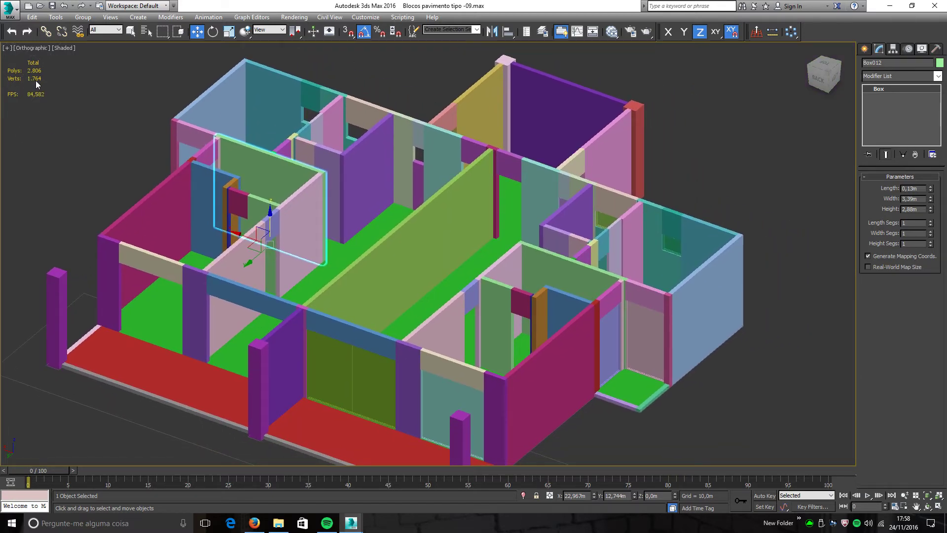
scroll(74, 194, "down", 2)
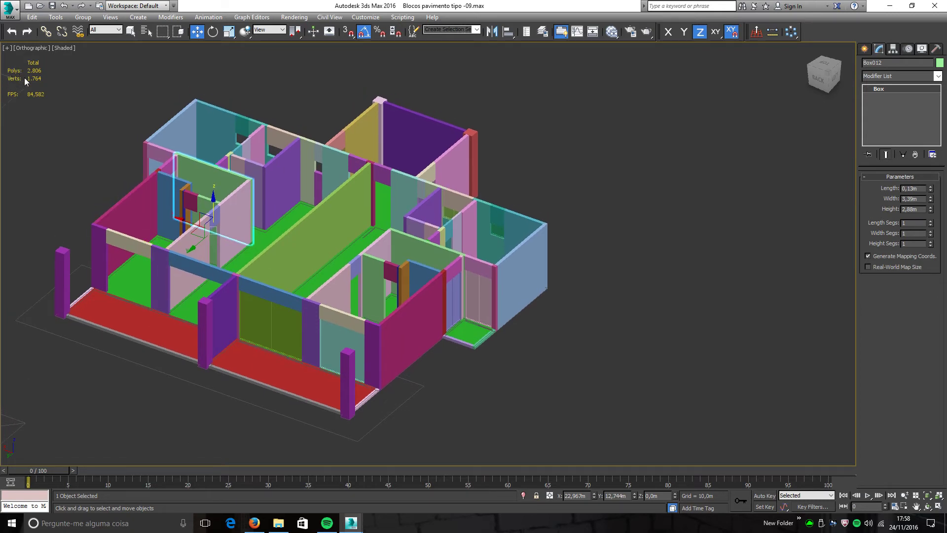
middle_click_drag(18, 74, 41, 86)
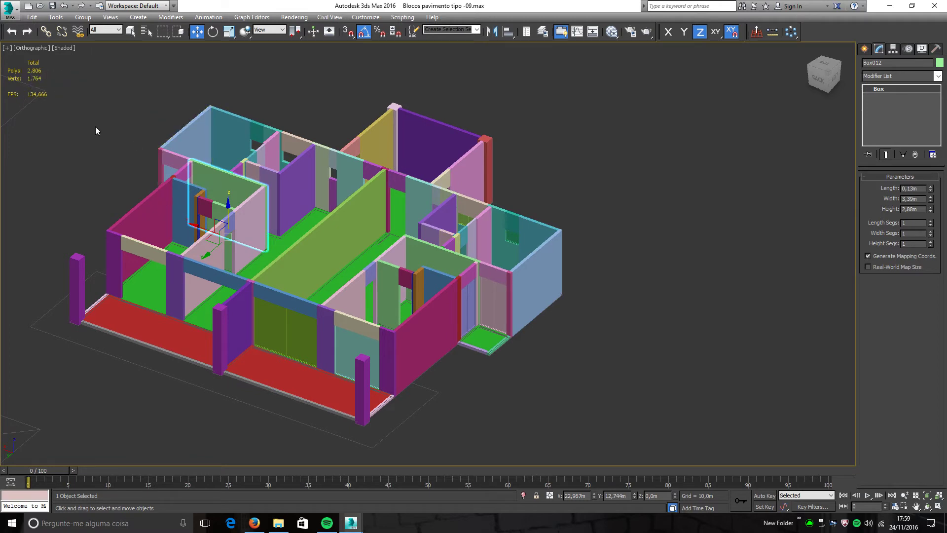
middle_click_drag(76, 141, 103, 131)
middle_click_drag(277, 232, 314, 242)
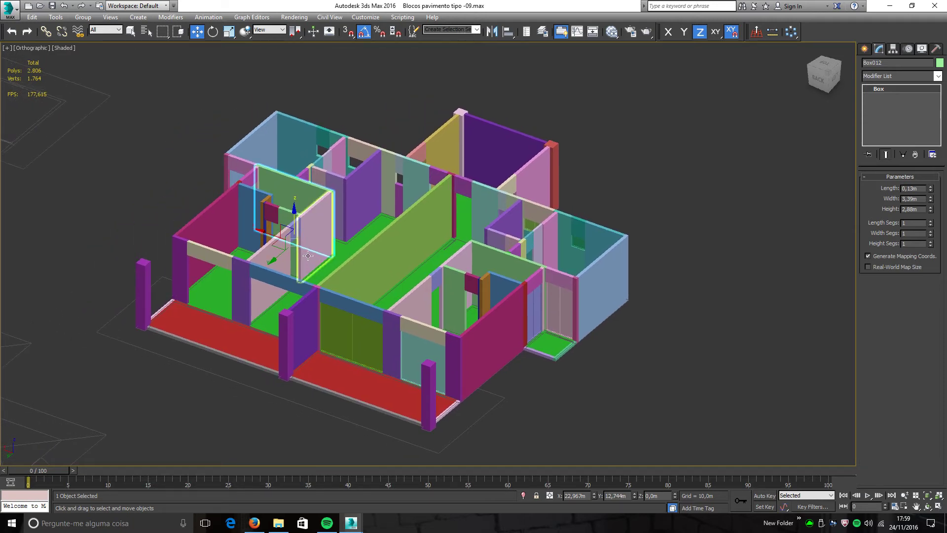
middle_click_drag(499, 325, 445, 316, "alt")
scroll(370, 328, "down", 2)
middle_click_drag(306, 363, 303, 354)
scroll(396, 324, "up", 2)
left_click(158, 60)
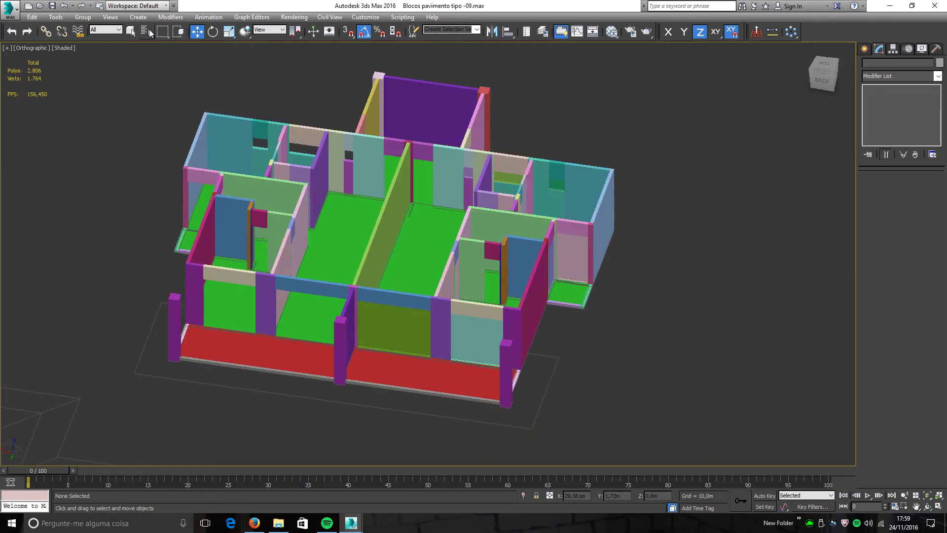
Step: Select FixedWindow001 to FixedWindow007 from the scene's object list by filtering for "fixed" with case-sensitive search off
left_click(147, 31)
left_click(10, 34)
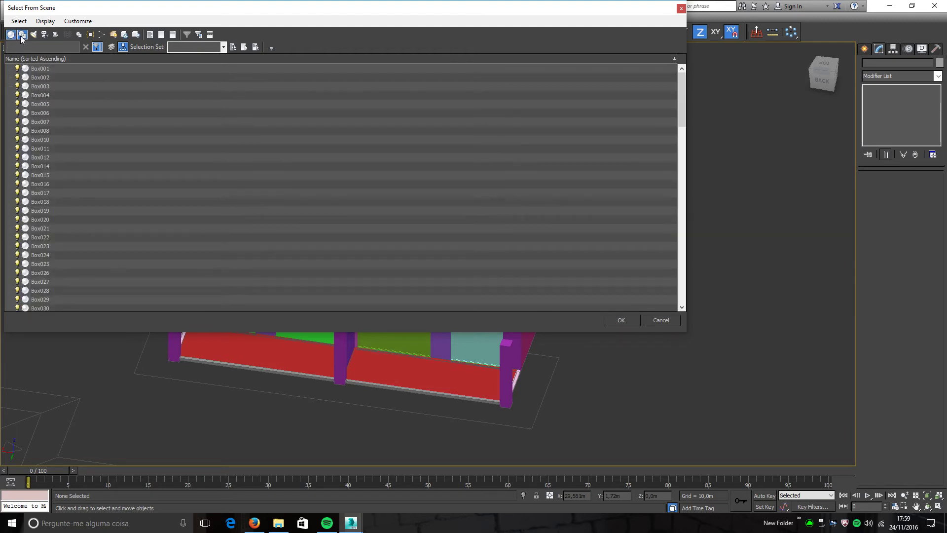
left_click(23, 47)
type("f")
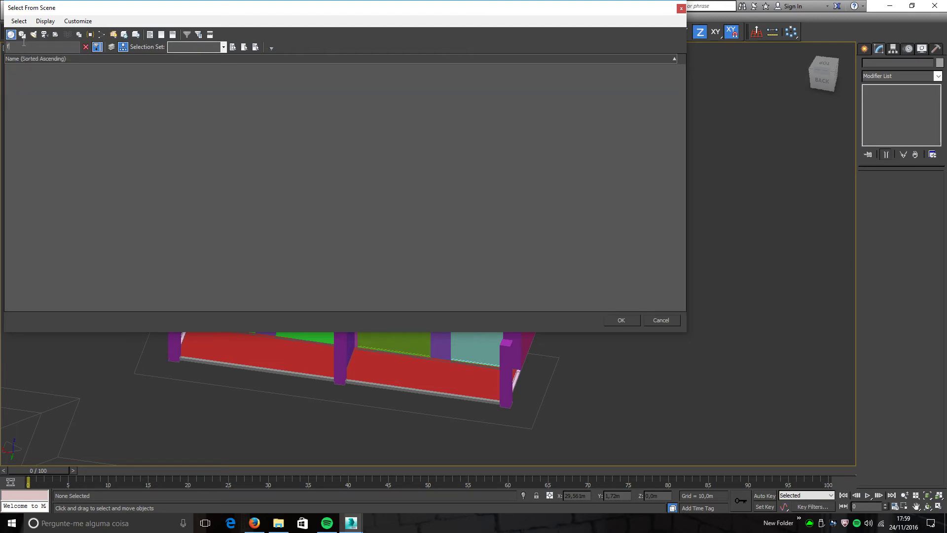
type("ixed")
left_click(19, 21)
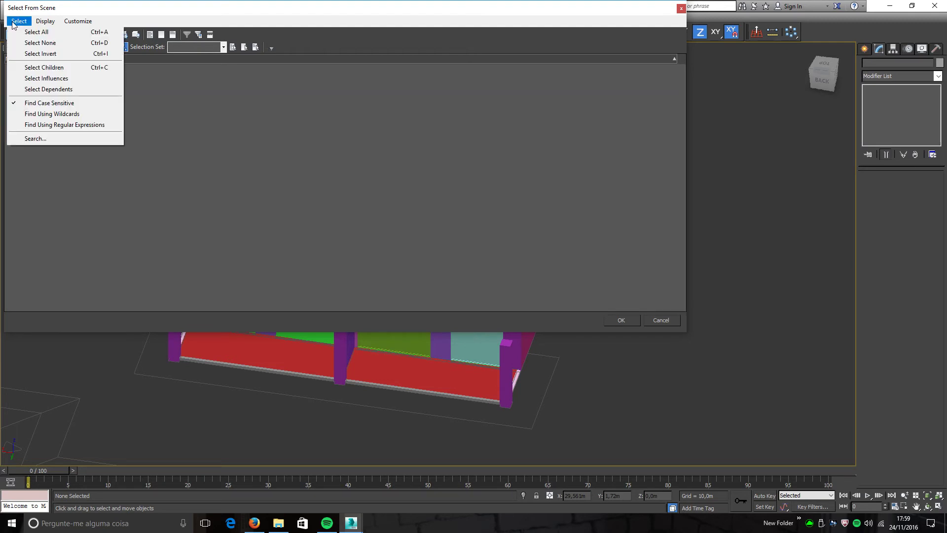
left_click(34, 103)
left_click(51, 68)
left_click(55, 123, "shift")
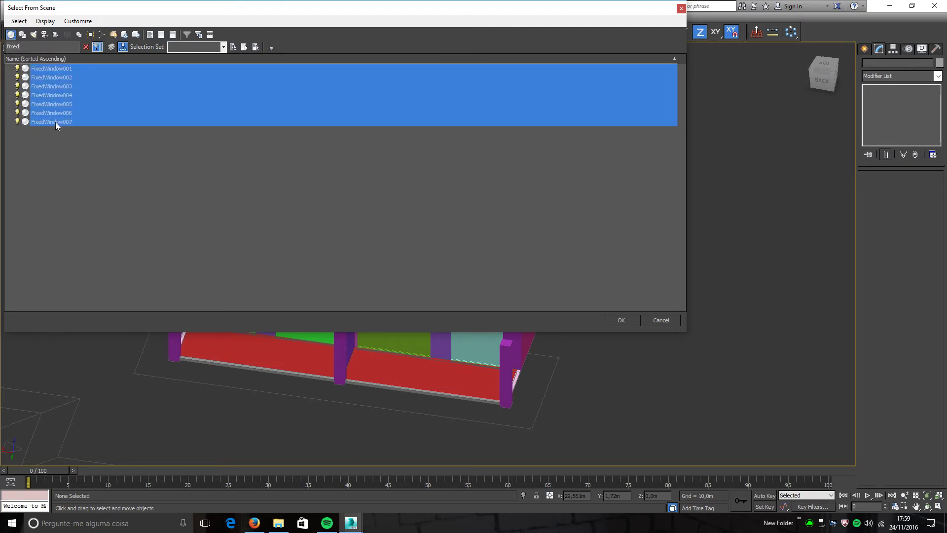
left_click(612, 320)
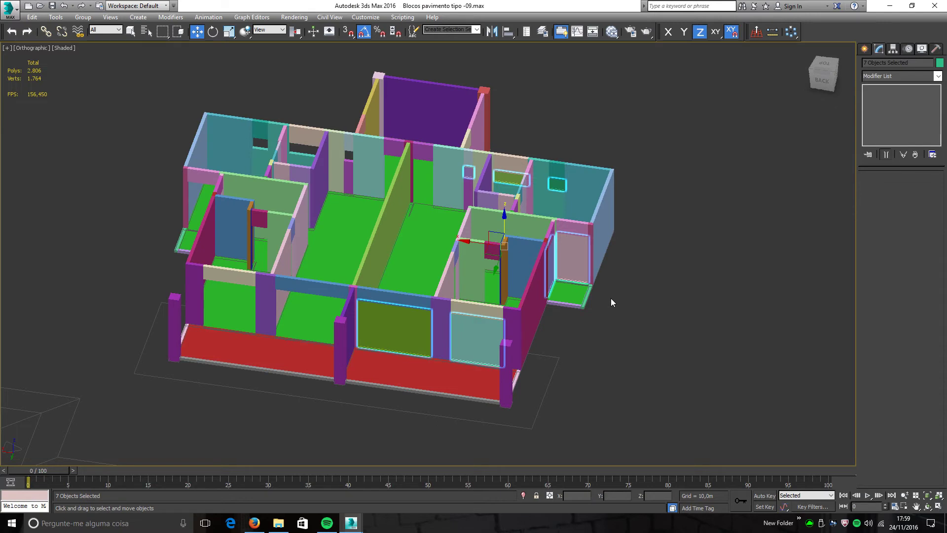
Step: Mirror the seven selected windows about the X axis as instances, with an offset of 16,61m
left_click(492, 31)
left_click_drag(459, 167, 703, 142)
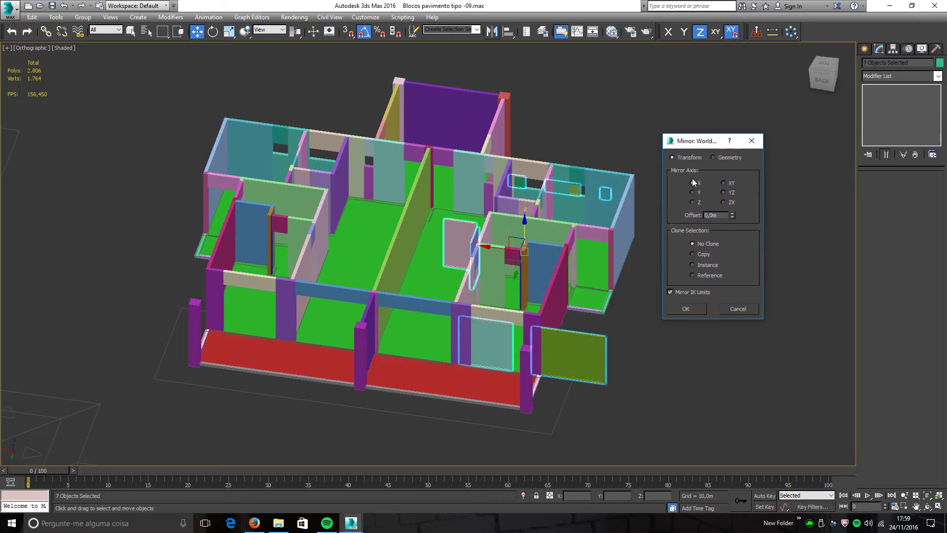
left_click_drag(732, 217, 658, 230)
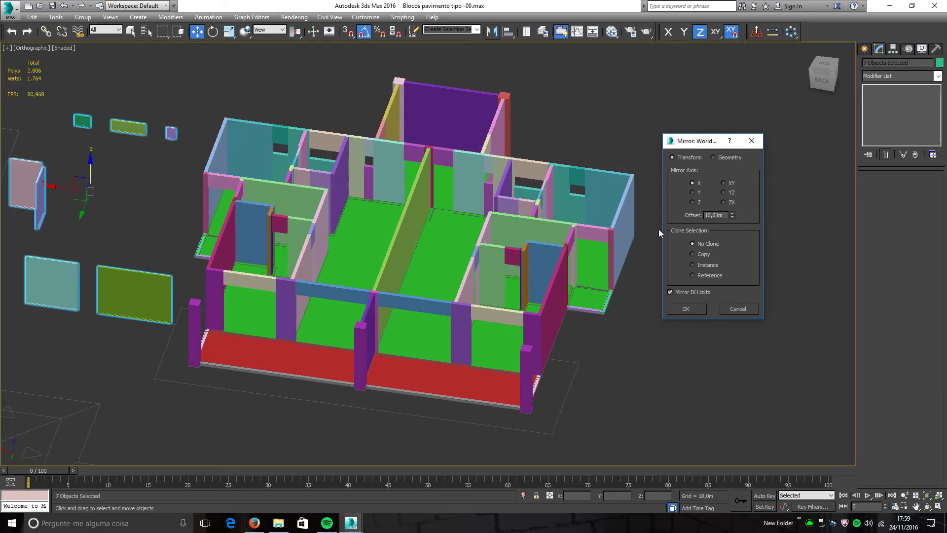
left_click(698, 265)
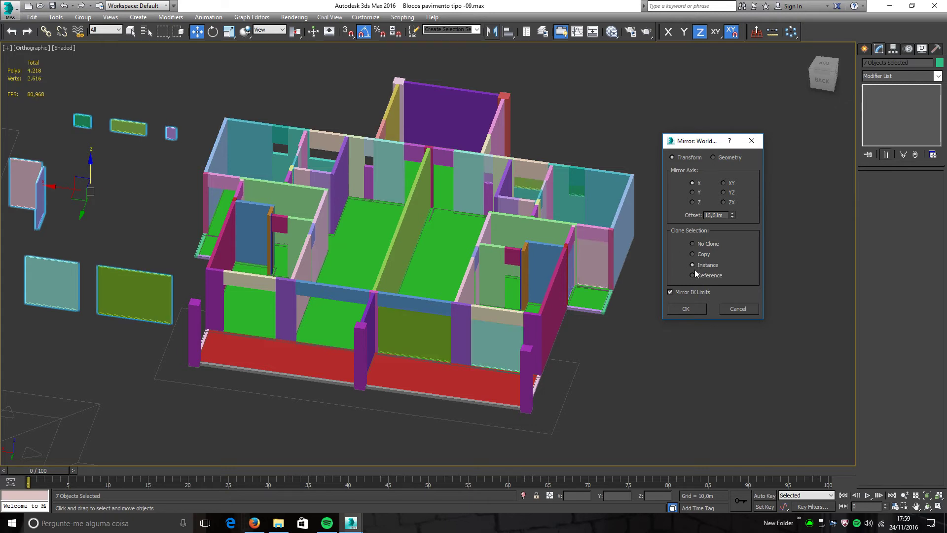
left_click(687, 308)
Step: Turn on 3D snapping and lock the selection of the seven mirrored windows, ready at the rear teal window's upper corner
middle_click_drag(176, 222, 372, 196)
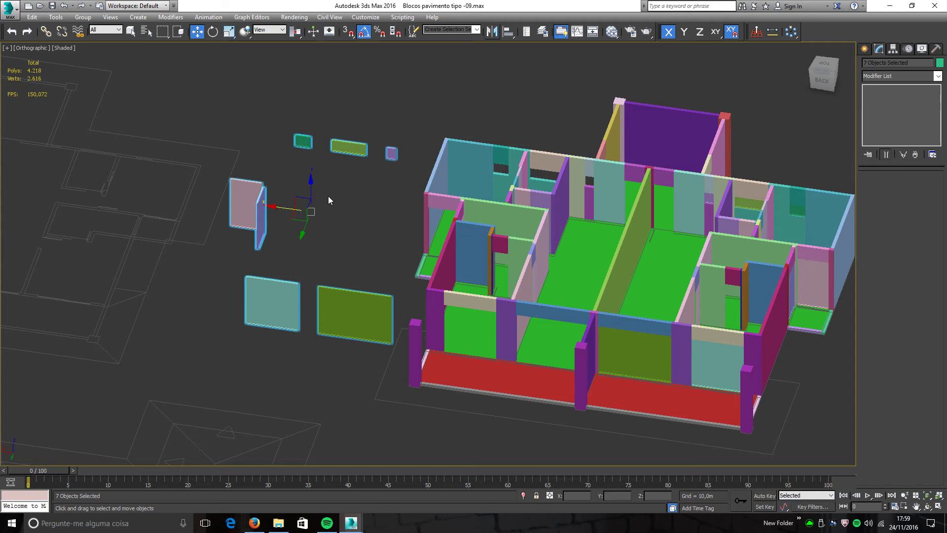
scroll(383, 215, "up", 2)
left_click_drag(328, 334, 382, 333)
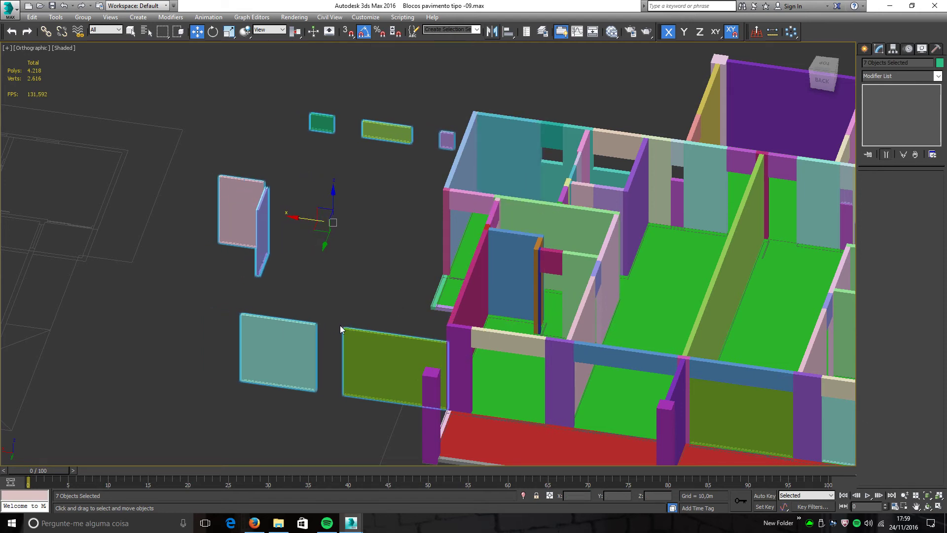
scroll(544, 159, "up", 3)
middle_click_drag(540, 168, 269, 189, "alt")
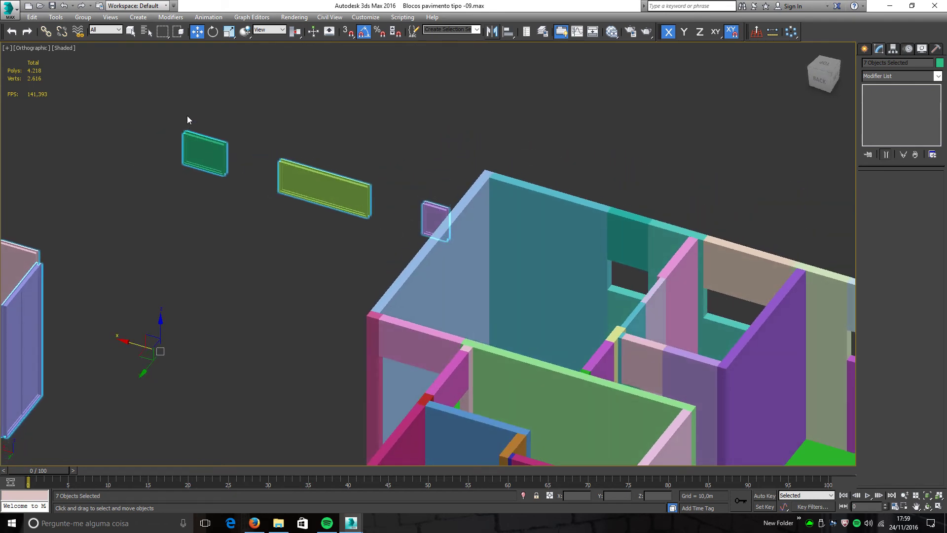
key("alt+q")
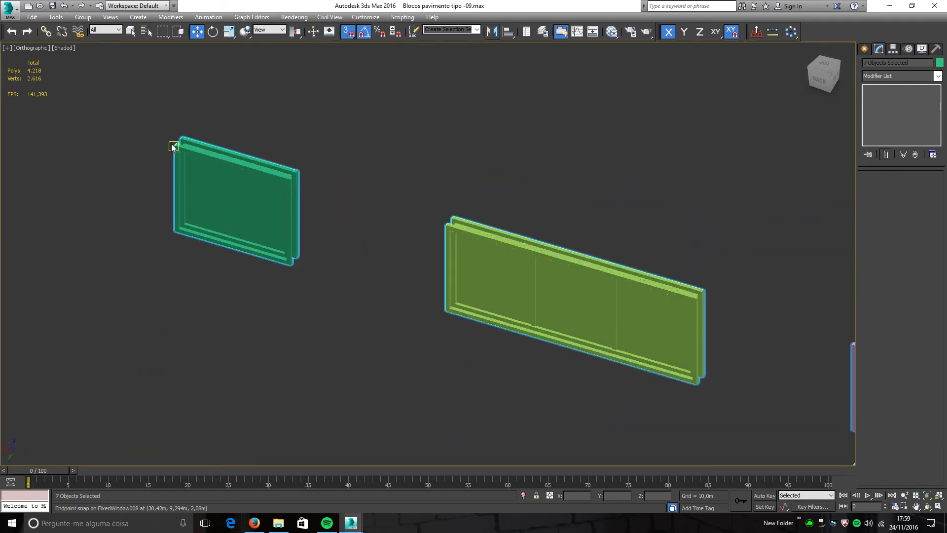
scroll(172, 147, "up", 5)
left_click_drag(188, 147, 235, 208)
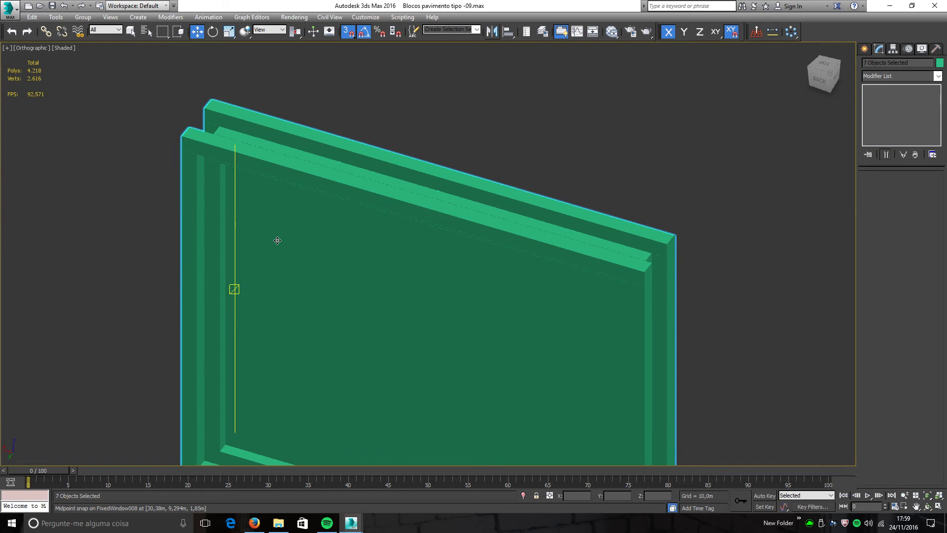
left_click(537, 496)
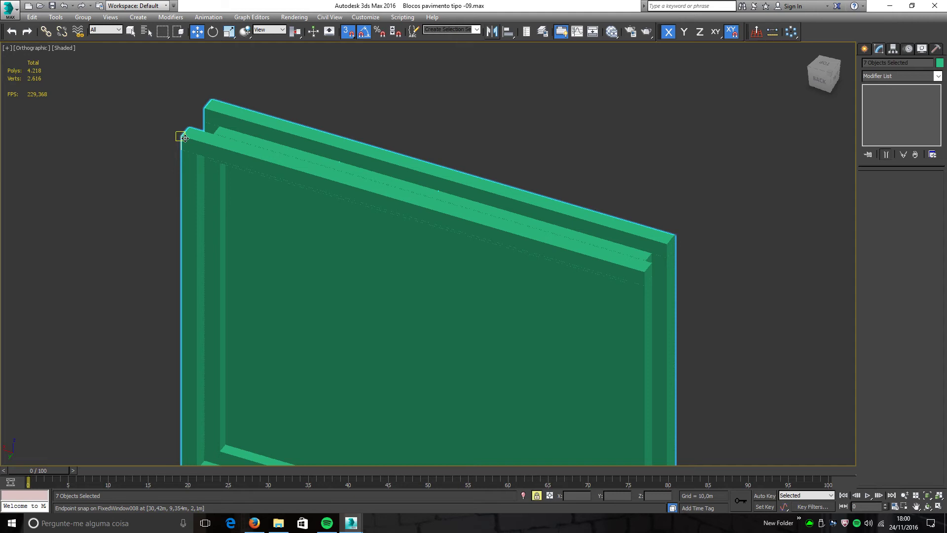
Step: Move the seven mirrored windows into the building by snapping the rear teal window's upper outer corner to the matching corner of its wall opening
left_click_drag(185, 138, 186, 135)
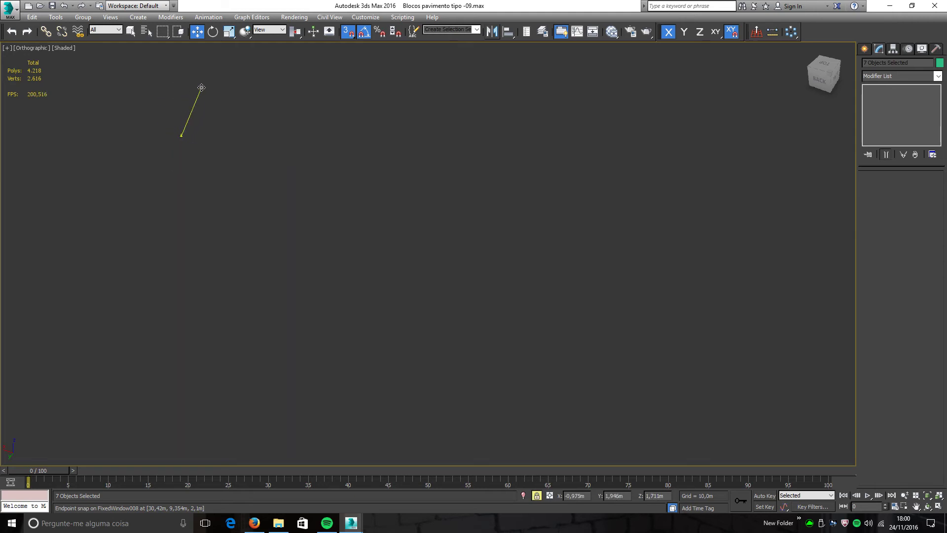
scroll(188, 113, "down", 10)
left_click_drag(193, 104, 457, 176)
middle_click_drag(482, 186, 457, 176)
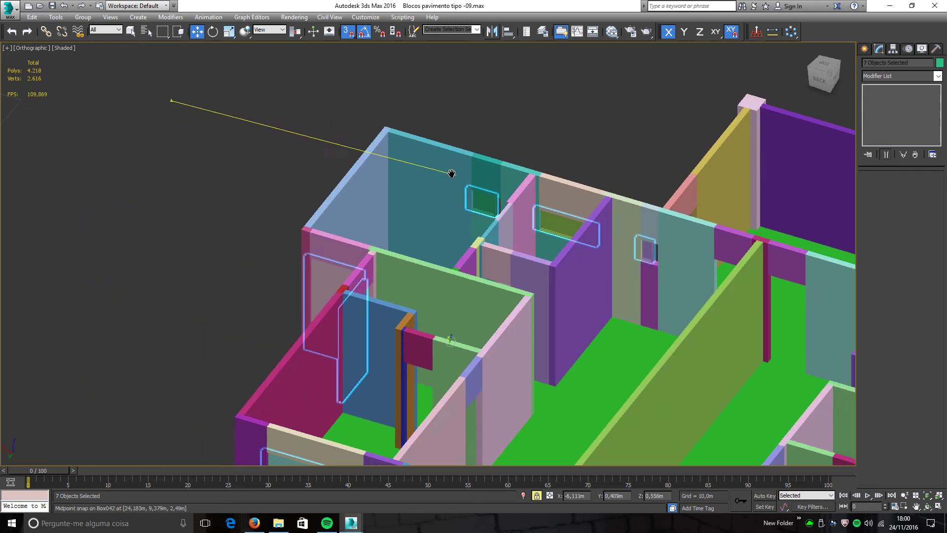
left_click_drag(457, 176, 364, 167)
middle_click_drag(457, 176, 365, 168)
left_click_drag(364, 168, 329, 187)
scroll(277, 197, "up", 8)
scroll(329, 184, "up", 4)
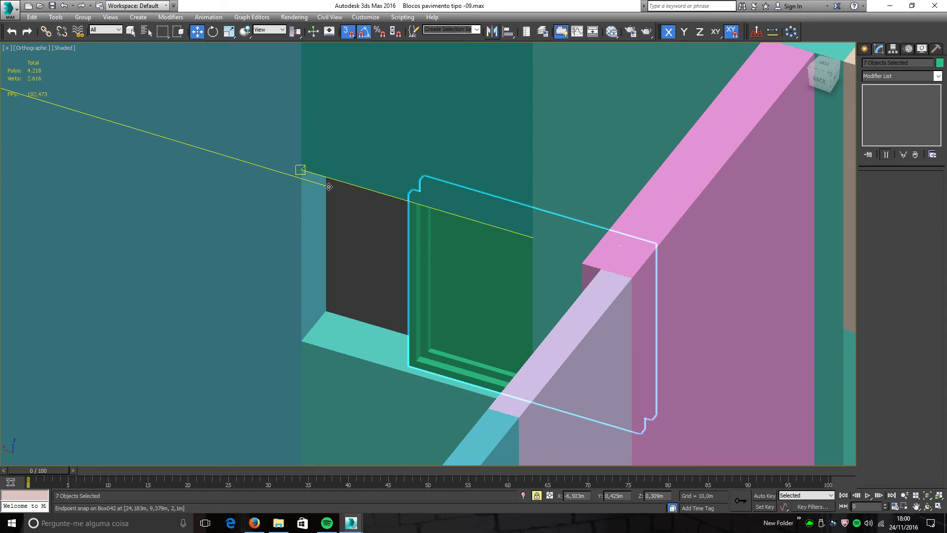
left_click_drag(328, 186, 328, 186)
Step: Examine how the moved large front window fits against the beam and central dividing wall at its upper and lower corners
scroll(327, 194, "down", 10)
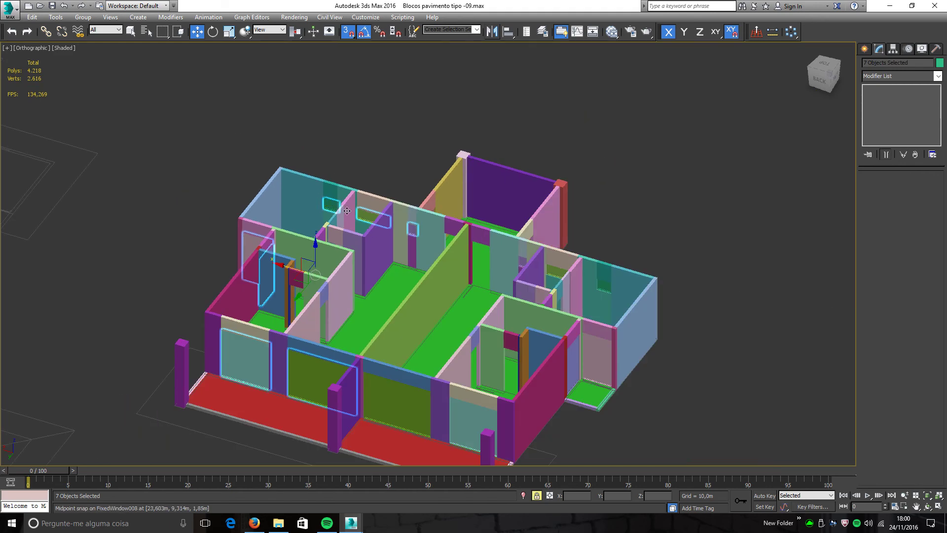
middle_click_drag(346, 211, 416, 235, "alt")
scroll(416, 235, "up", 15)
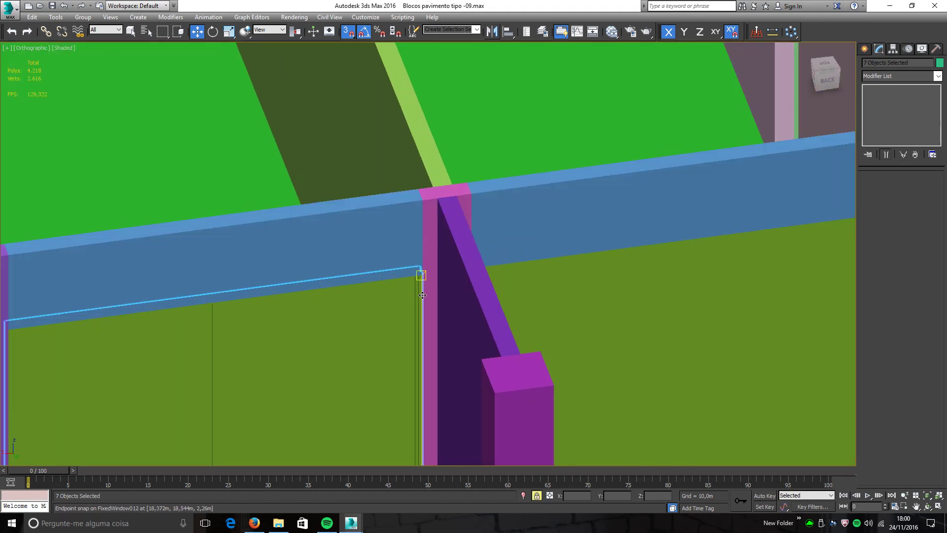
scroll(420, 244, "down", 8)
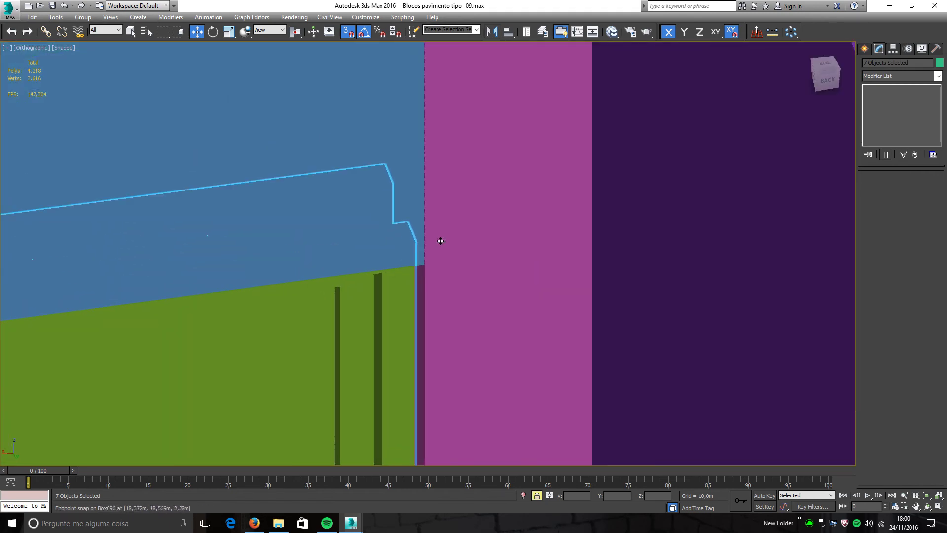
scroll(461, 386, "up", 6)
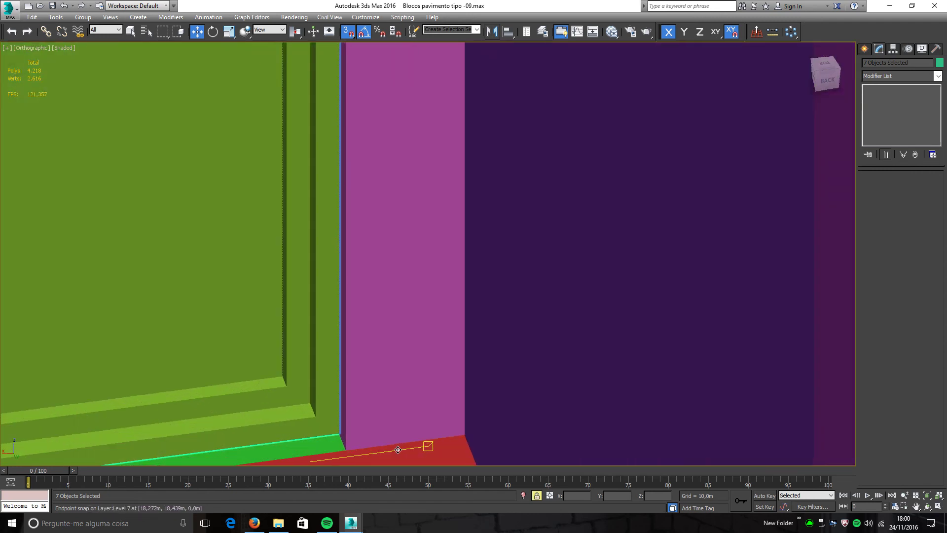
middle_click_drag(388, 446, 417, 408)
scroll(429, 385, "down", 5)
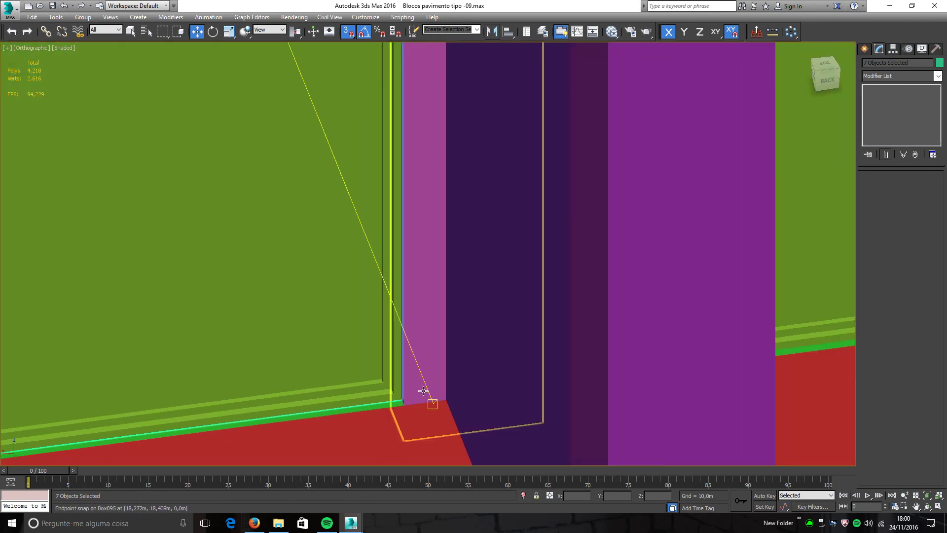
Step: Check the base of the central dividing wall in wireframe, then unlock and clear the window selection and return to shaded display
key("F3")
left_click(446, 350)
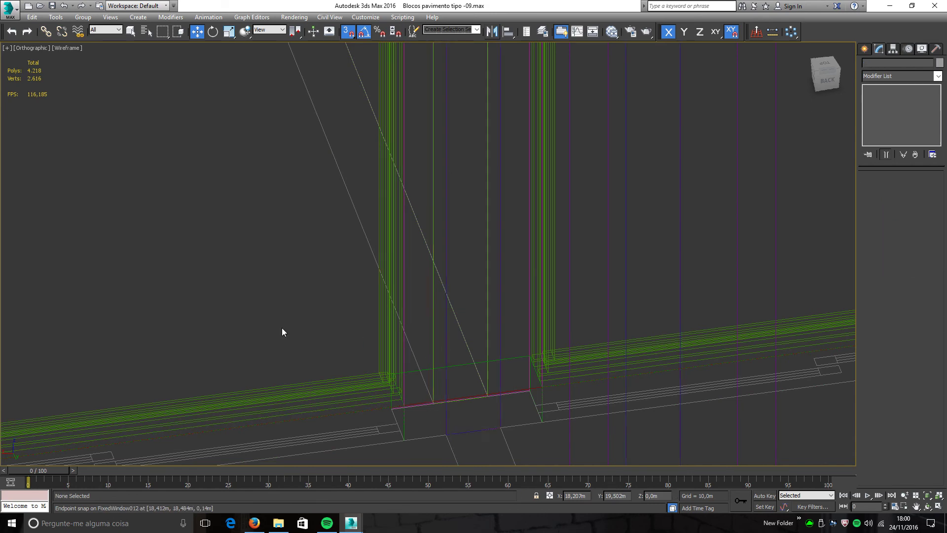
left_click(283, 329)
key("F3")
Step: Examine the whole apartment block from several distances, comparing the windows, walls and balcony in both halves
scroll(388, 382, "down", 8)
scroll(421, 390, "up", 8)
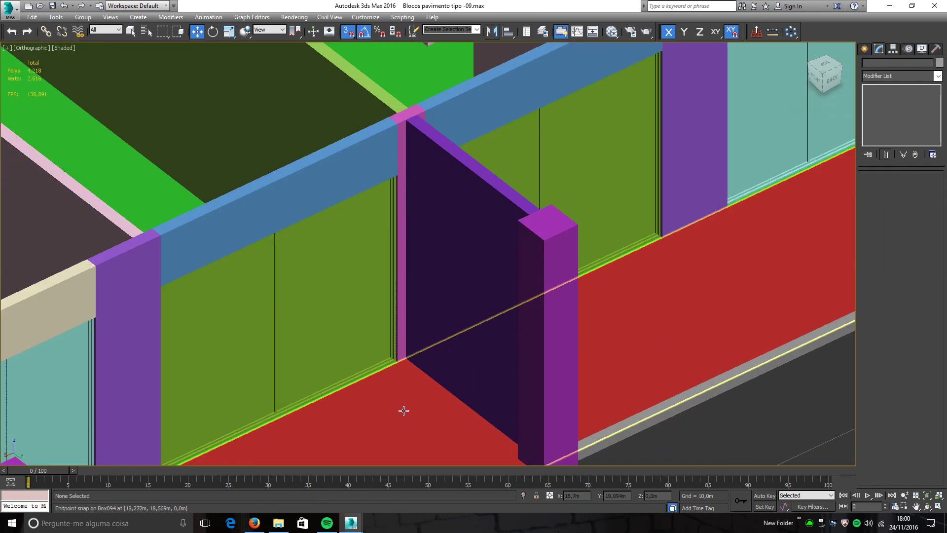
scroll(400, 379, "down", 10)
middle_click_drag(400, 379, 422, 354, "alt")
middle_click_drag(376, 272, 395, 294)
scroll(345, 333, "down", 5)
middle_click_drag(188, 296, 481, 320)
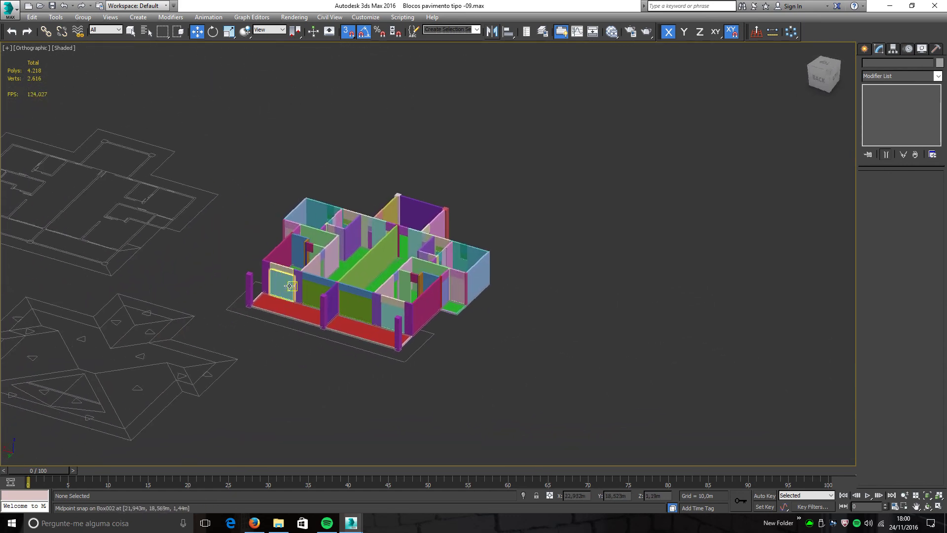
scroll(325, 290, "up", 3)
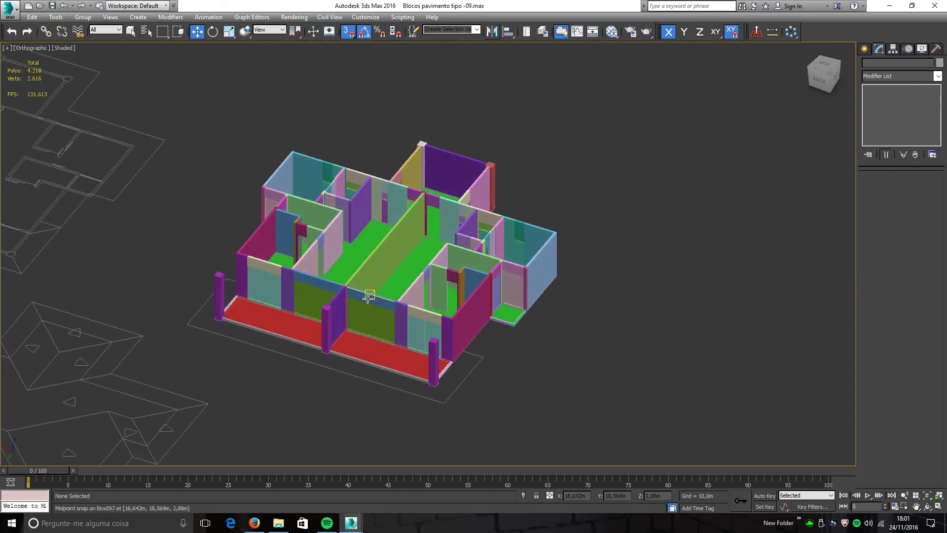
middle_click_drag(366, 294, 360, 270, "alt")
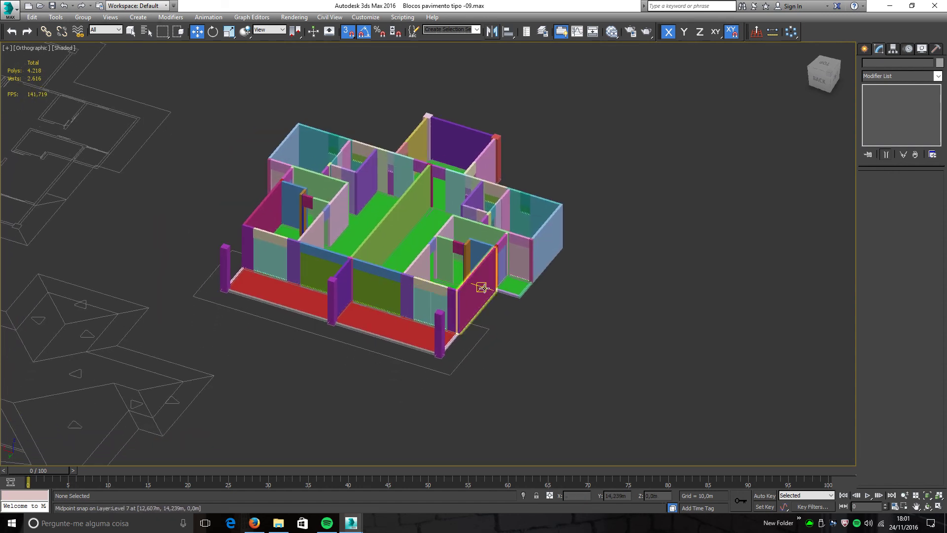
scroll(535, 301, "up", 5)
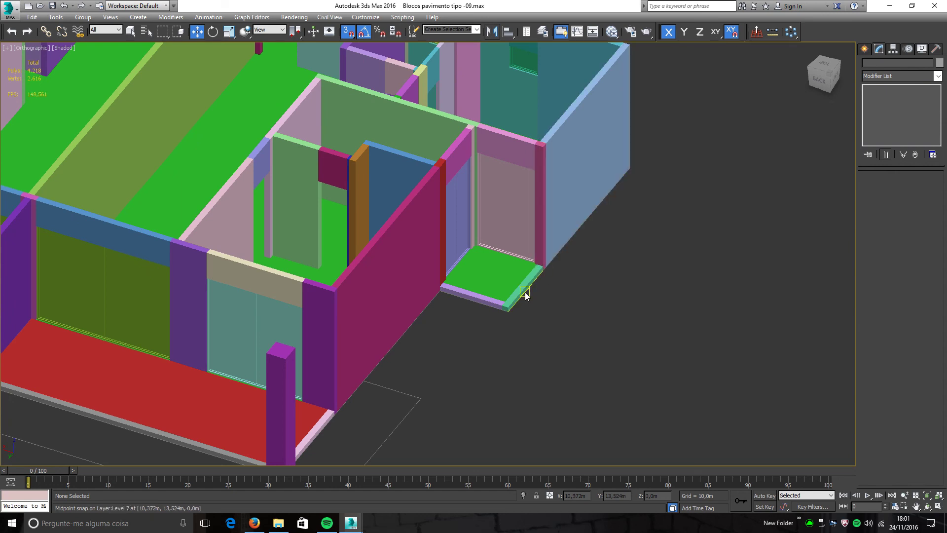
scroll(452, 287, "down", 5)
scroll(452, 287, "down", 1)
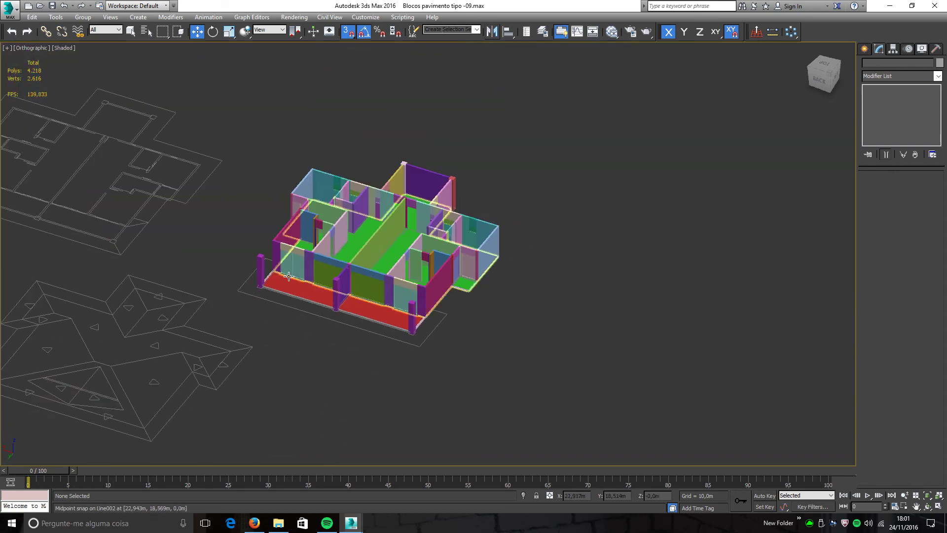
scroll(296, 267, "up", 4)
middle_click_drag(359, 270, 353, 286)
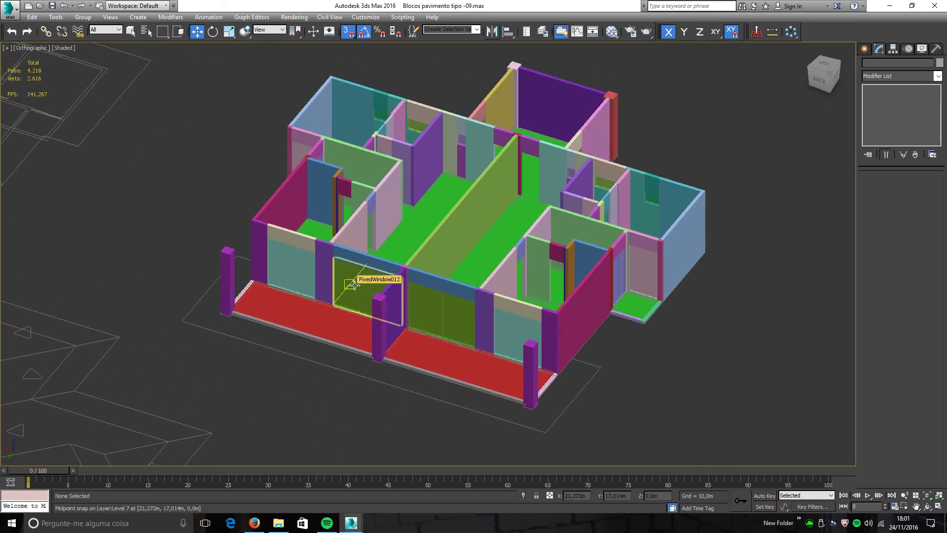